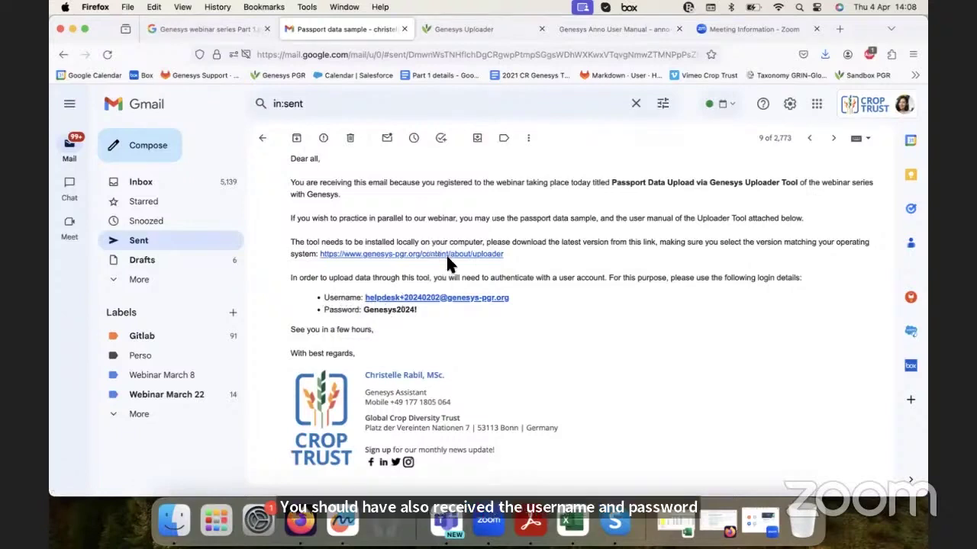
# - Review the webinar email's attachments, uploader download link and login details section
pyautogui.scroll(-5, 436, 344)
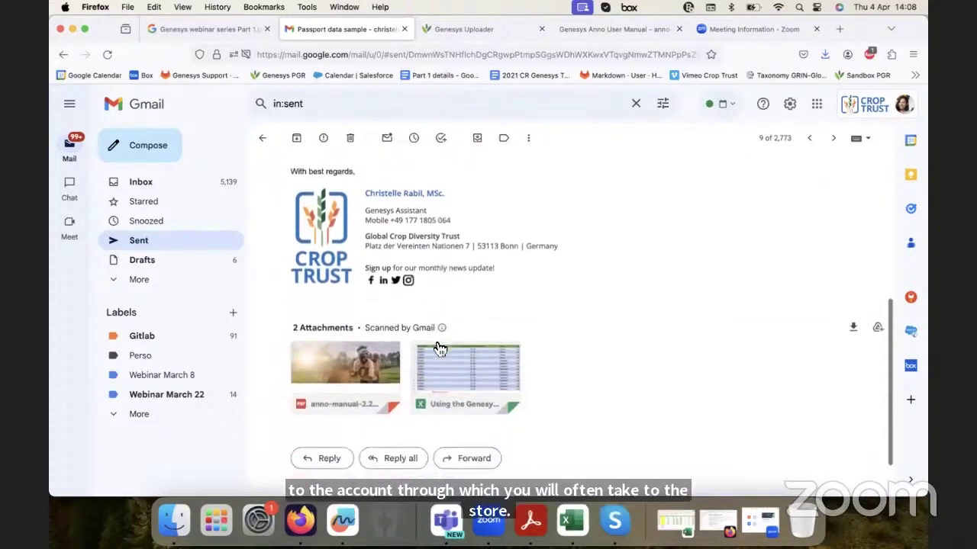
pyautogui.moveTo(325, 367)
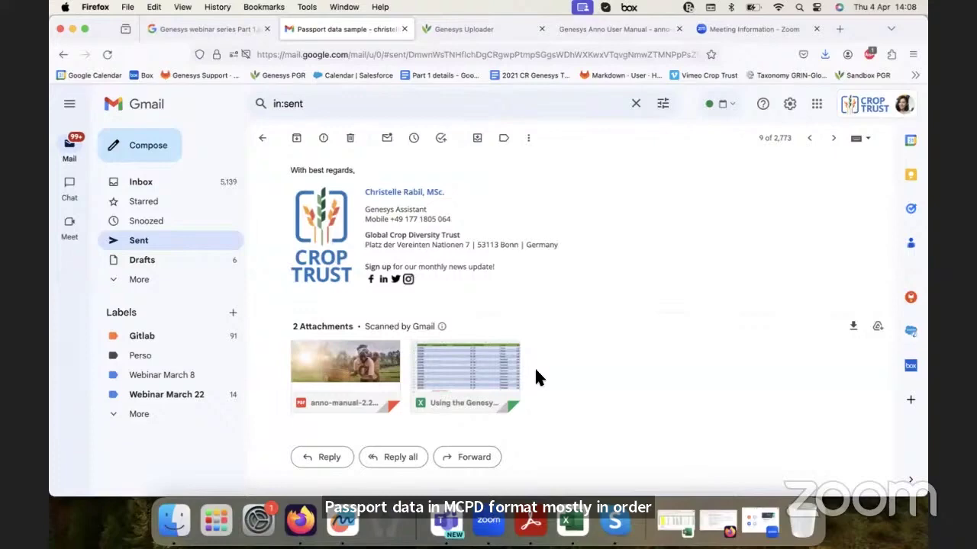
pyautogui.scroll(5, 536, 373)
pyautogui.scroll(-2, 536, 376)
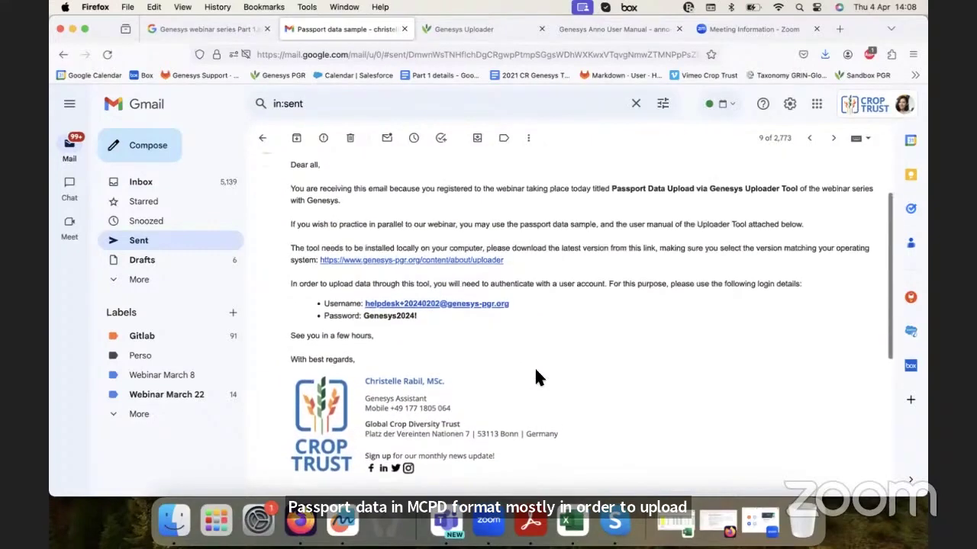
pyautogui.scroll(-1, 537, 374)
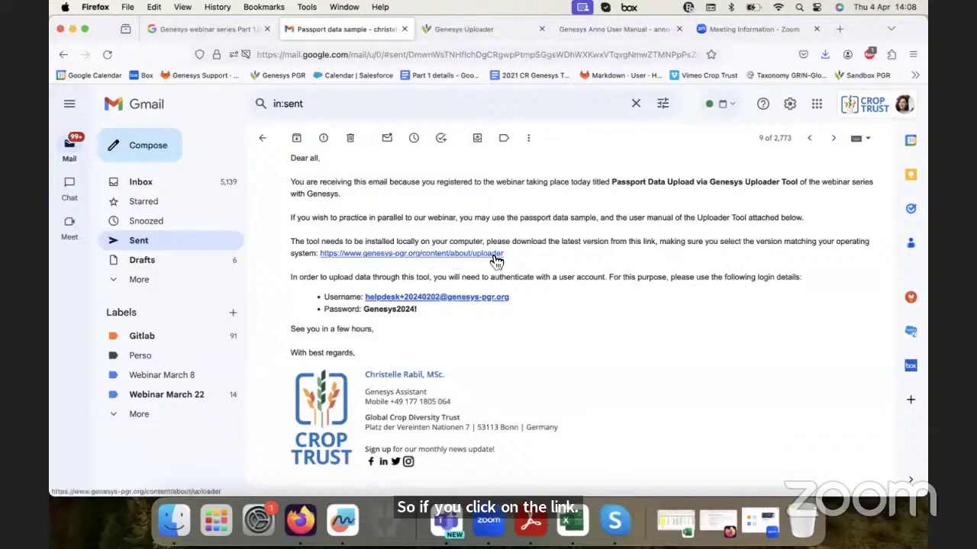
# - Open the Genesys Uploader web page and examine the current release 2.2 downloads for each operating system
pyautogui.click(460, 28)
pyautogui.moveTo(381, 192); pyautogui.dragTo(620, 197)
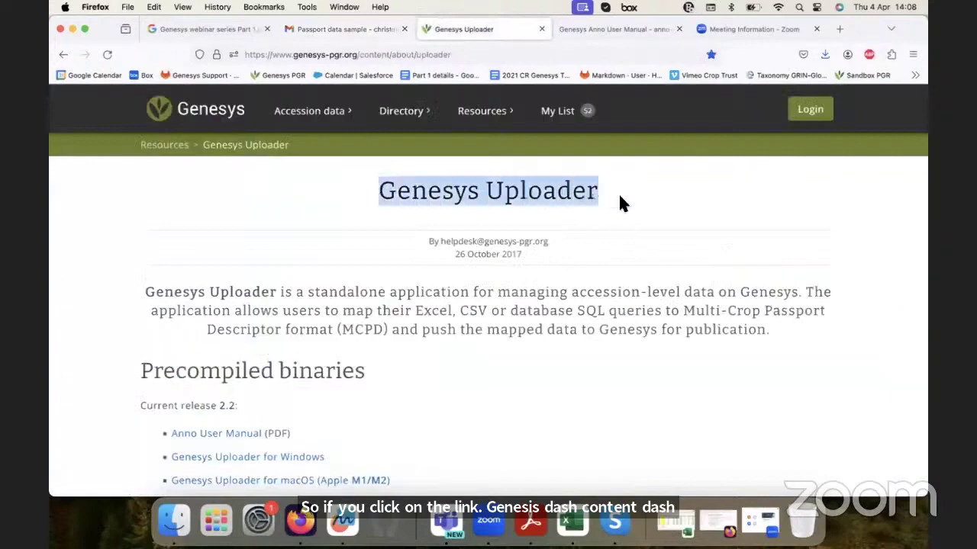
pyautogui.click(366, 253)
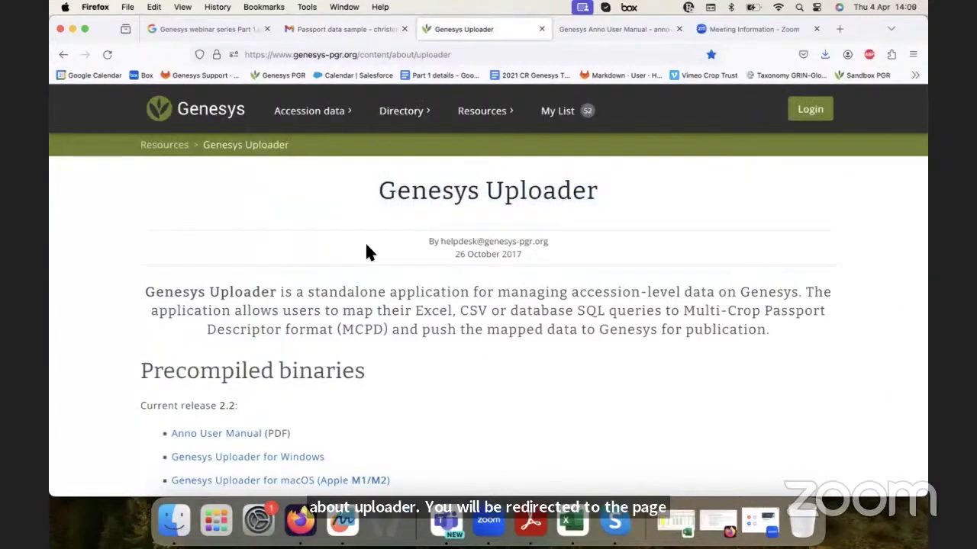
pyautogui.scroll(-1, 366, 253)
pyautogui.scroll(-3, 366, 246)
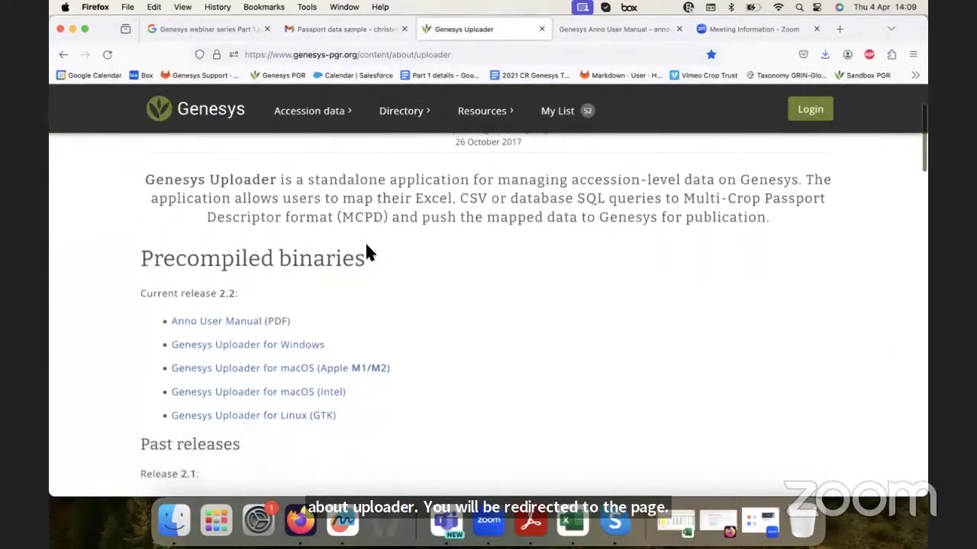
pyautogui.scroll(-1, 366, 253)
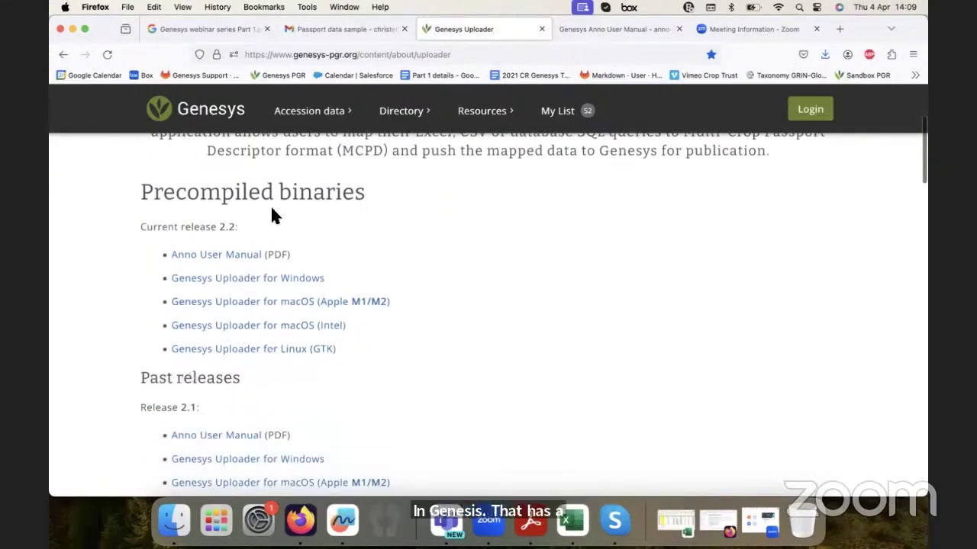
pyautogui.scroll(-1, 242, 390)
pyautogui.scroll(3, 244, 398)
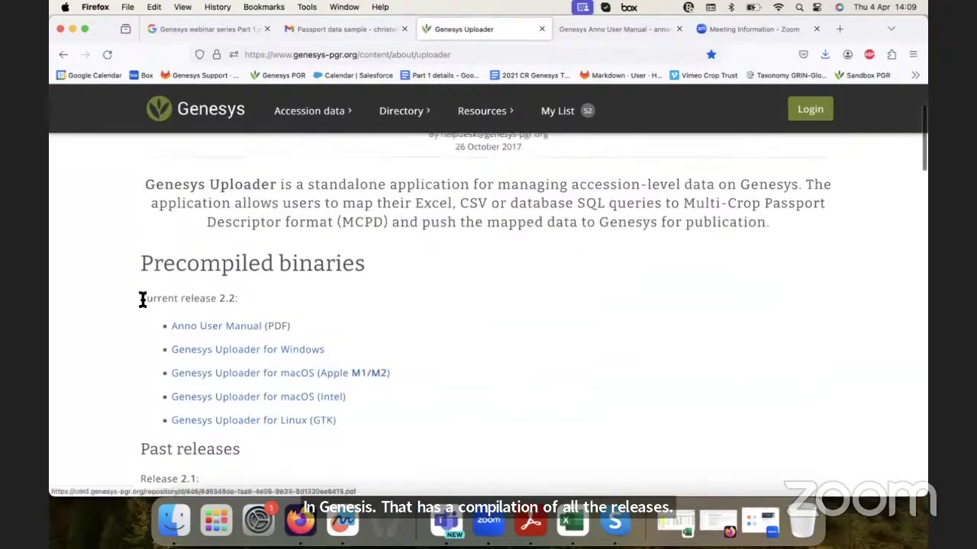
pyautogui.moveTo(141, 298); pyautogui.dragTo(238, 298)
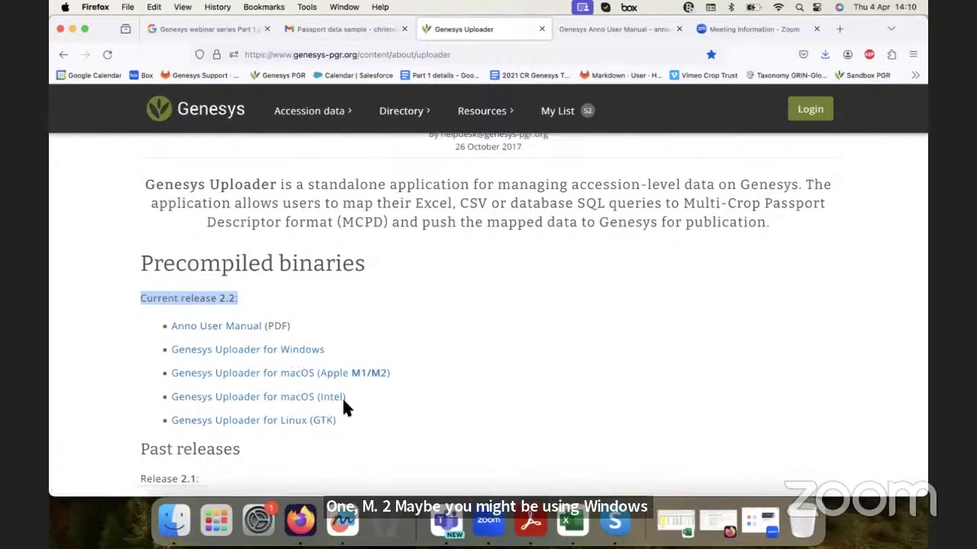
pyautogui.click(358, 310)
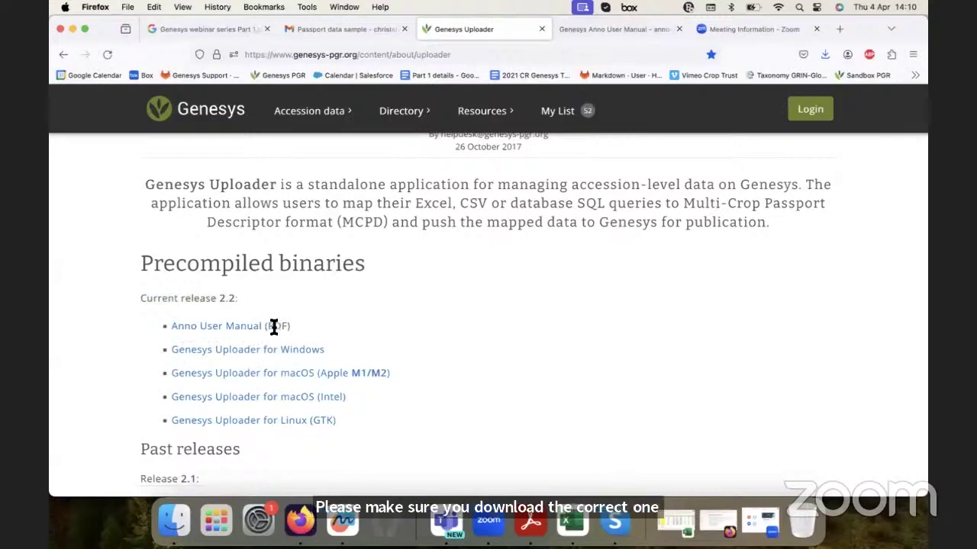
# - Open the Genesys Anno User Manual PDF and look through its table of contents and introduction
pyautogui.click(571, 27)
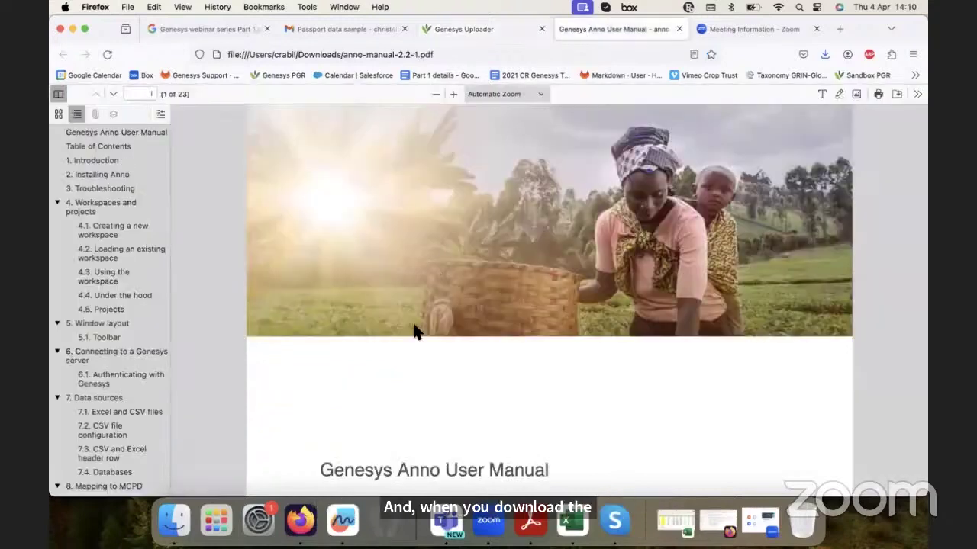
pyautogui.scroll(1, 414, 332)
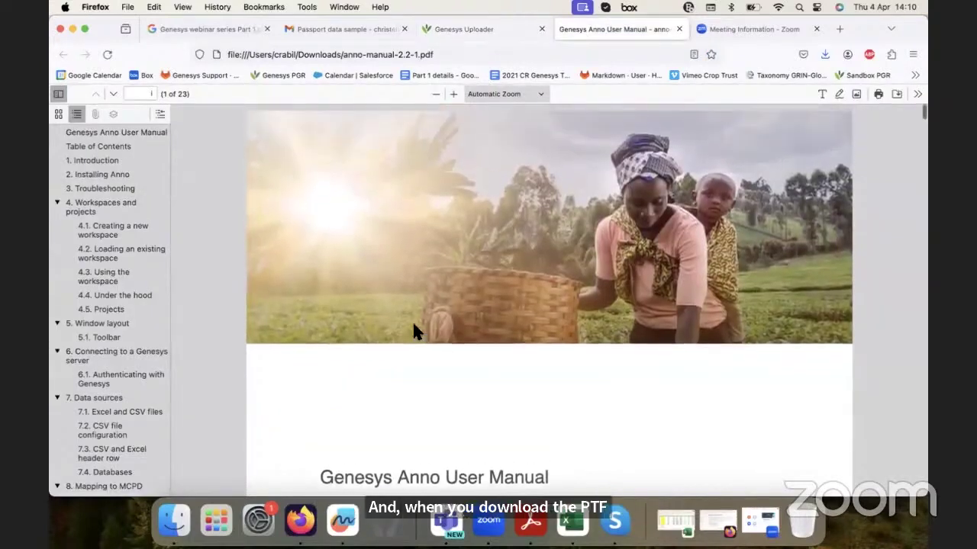
pyautogui.scroll(-10, 414, 332)
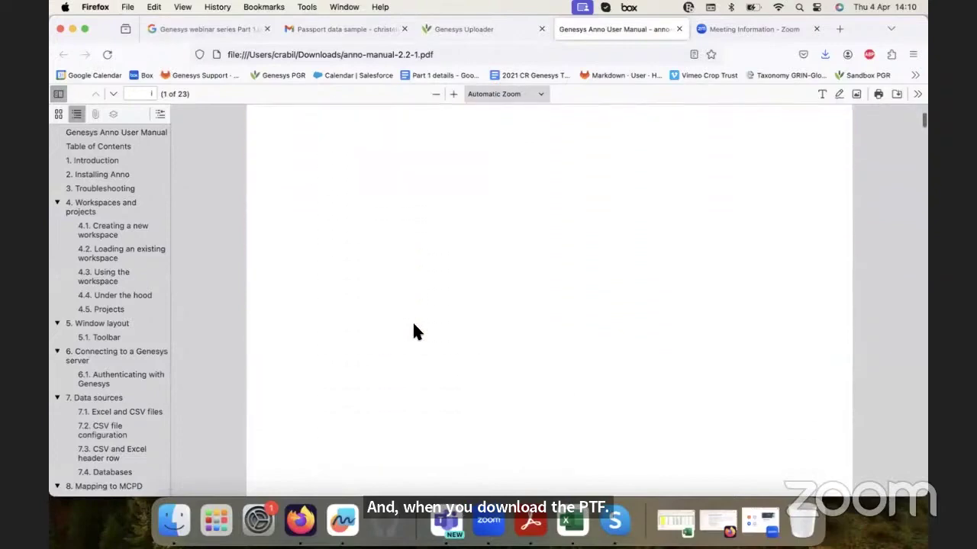
pyautogui.scroll(-10, 413, 326)
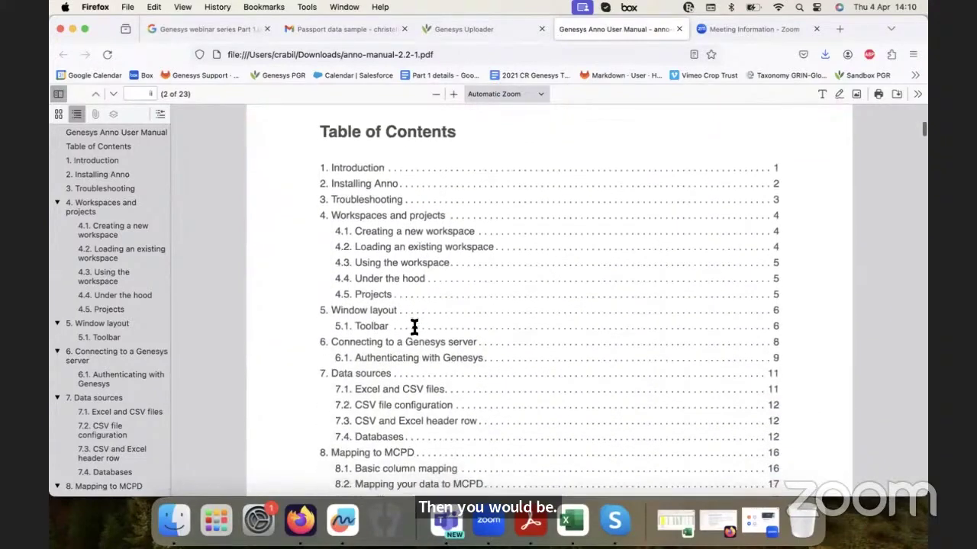
pyautogui.scroll(-5, 415, 328)
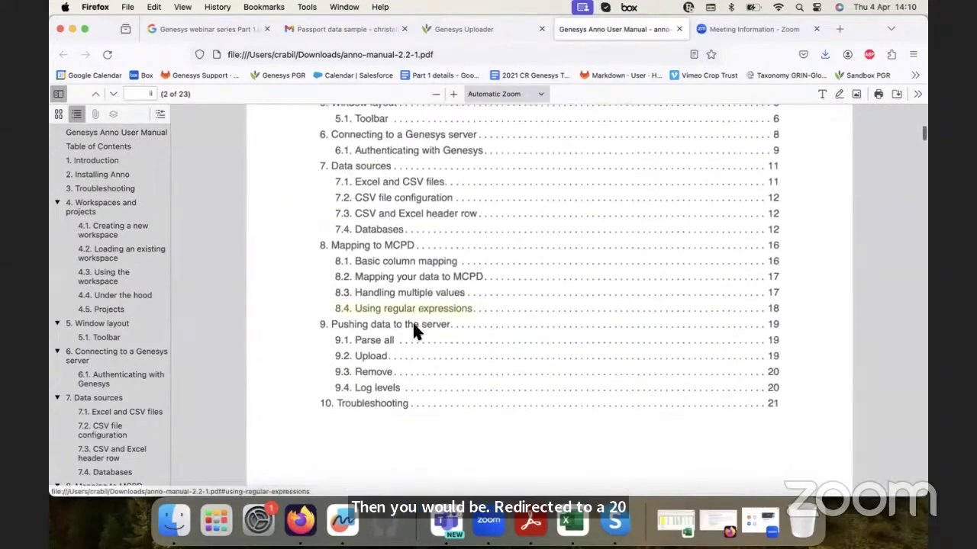
pyautogui.scroll(6, 416, 330)
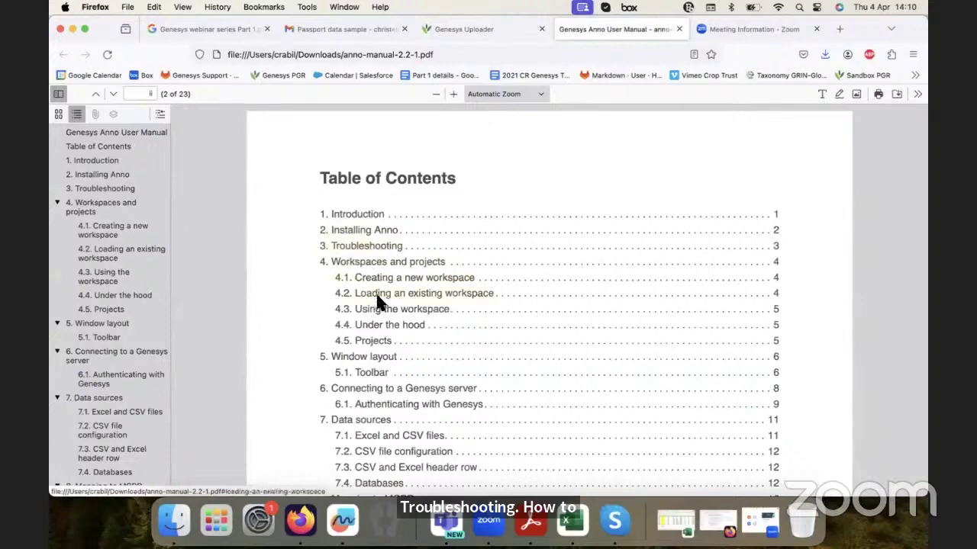
pyautogui.scroll(-3, 375, 348)
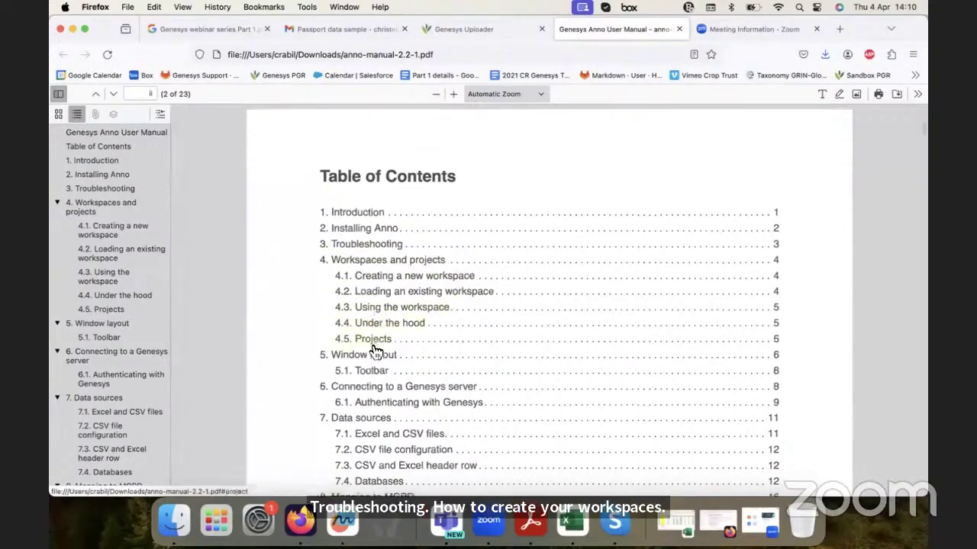
pyautogui.scroll(-1, 375, 348)
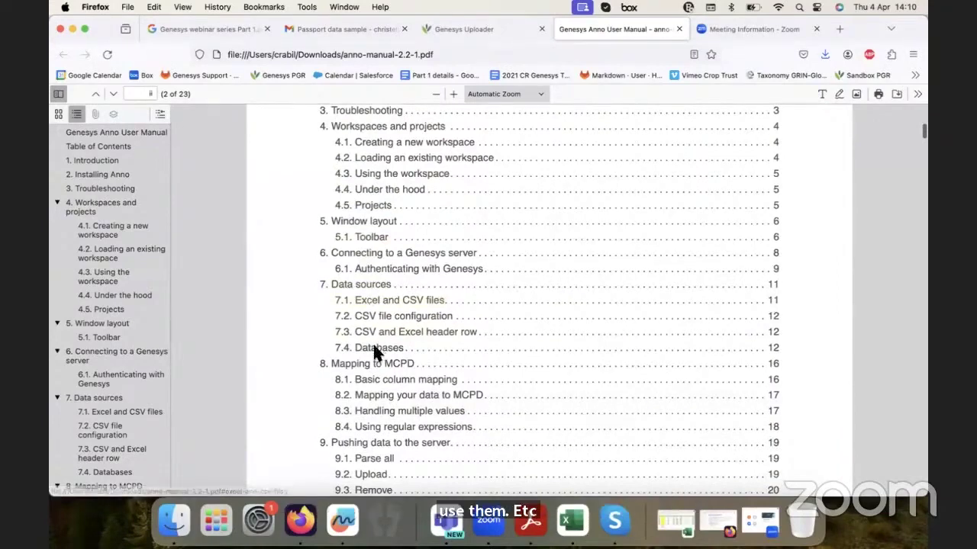
pyautogui.scroll(-2, 374, 347)
pyautogui.scroll(-1, 369, 350)
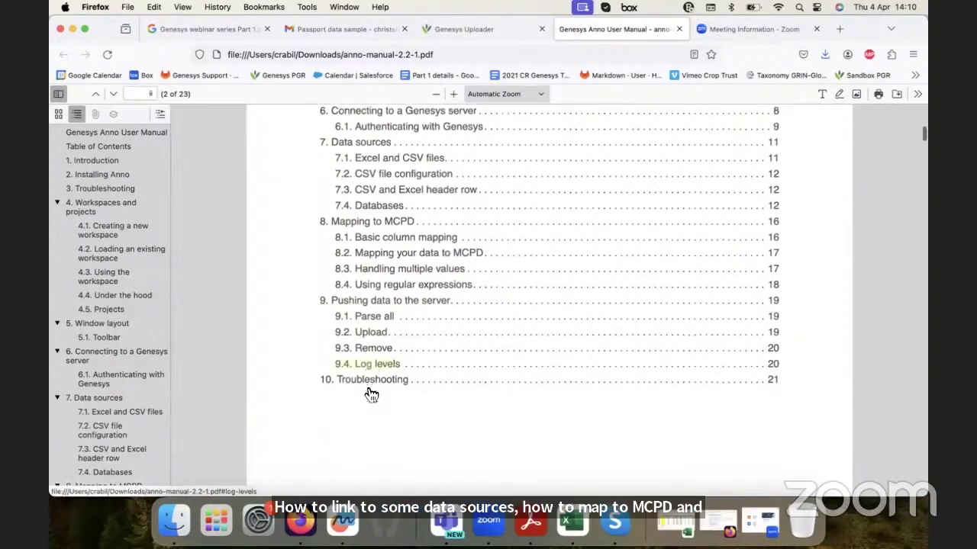
pyautogui.scroll(-3, 372, 390)
pyautogui.scroll(-5, 370, 389)
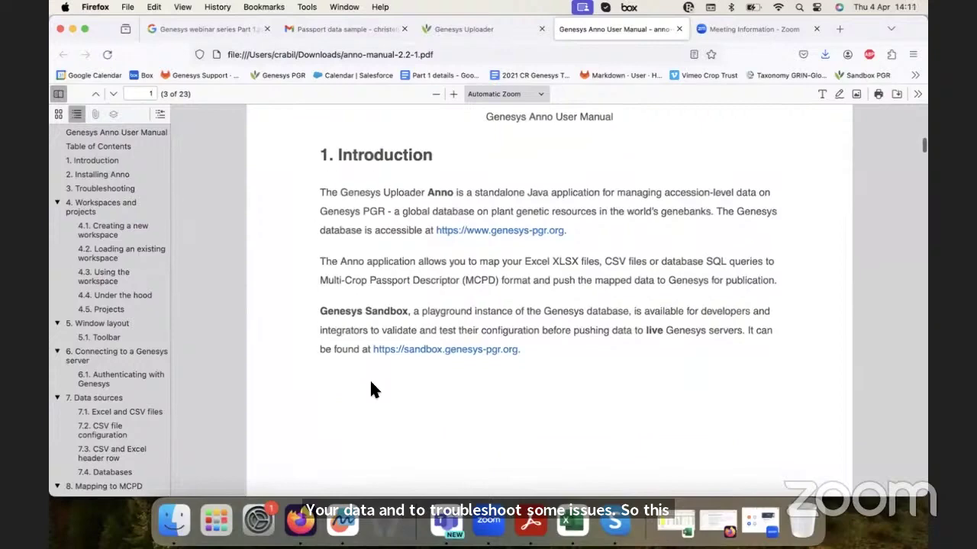
pyautogui.scroll(3, 370, 388)
pyautogui.scroll(8, 372, 383)
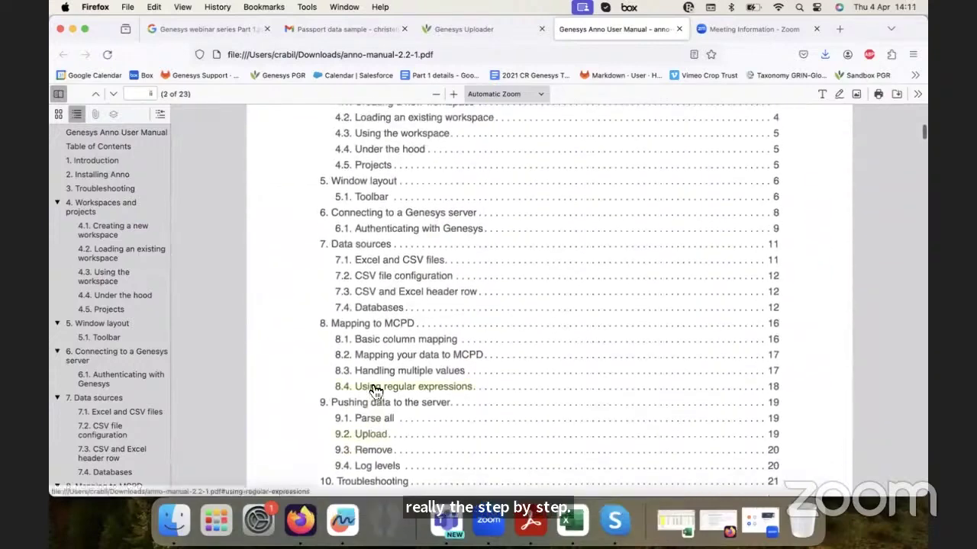
pyautogui.scroll(1, 370, 389)
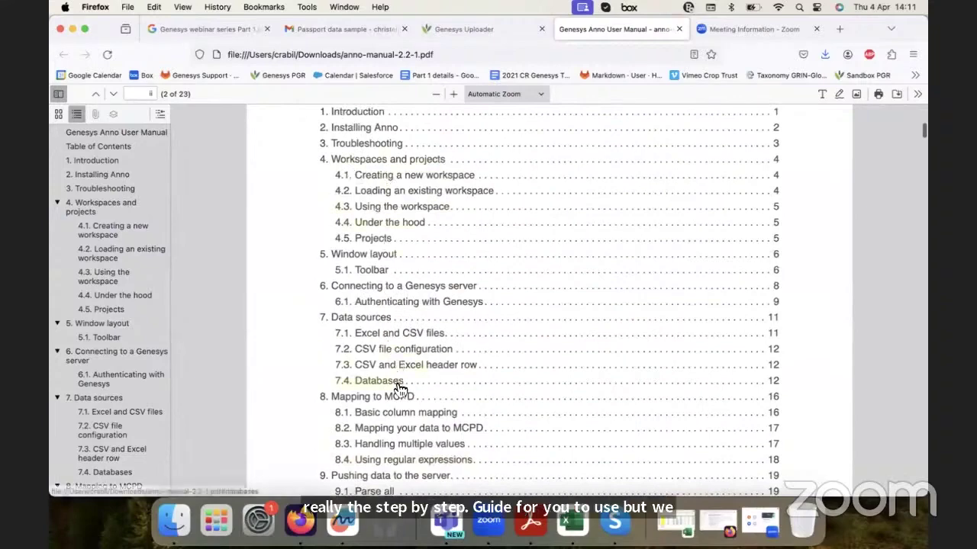
pyautogui.scroll(1, 400, 389)
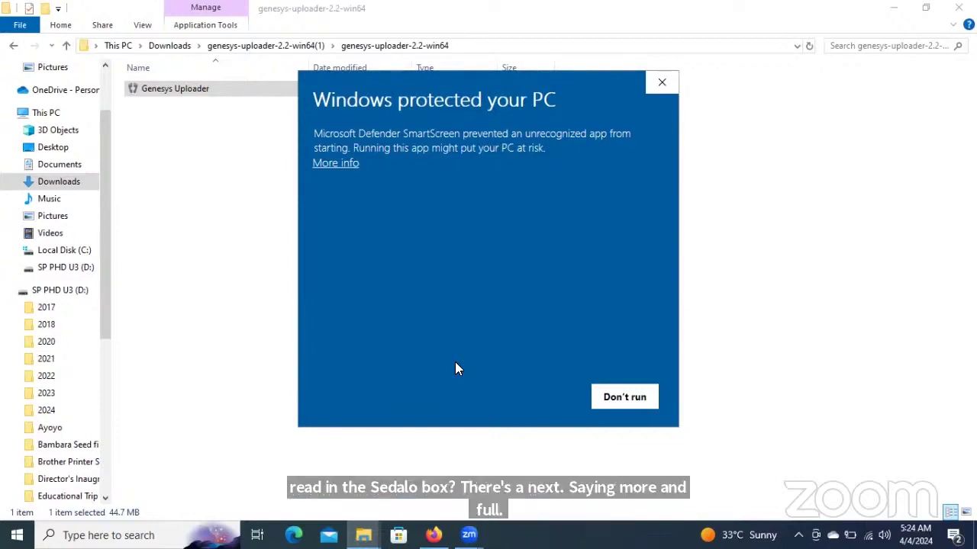
# - Allow Genesys Uploader.exe to run despite the Microsoft Defender SmartScreen block and bring its window forward
pyautogui.click(335, 164)
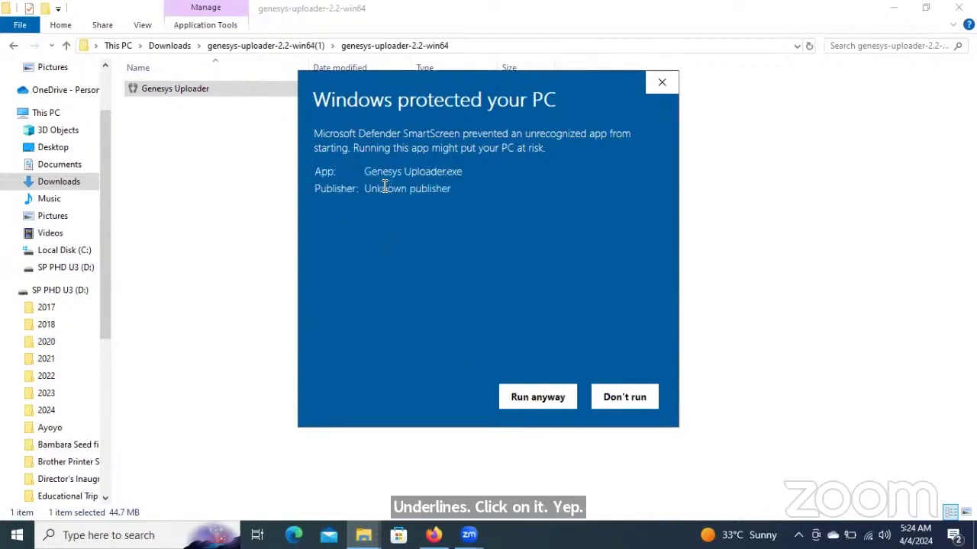
pyautogui.click(525, 400)
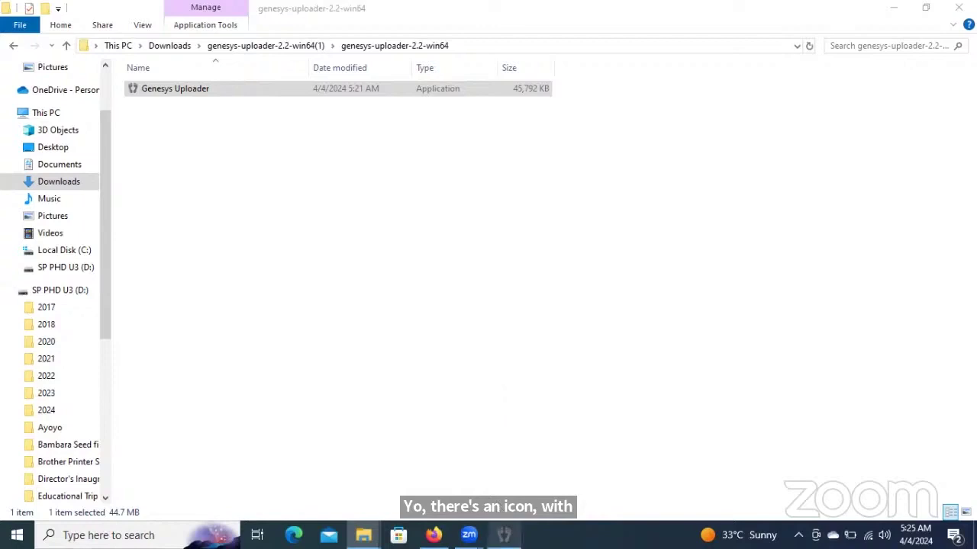
pyautogui.click(503, 535)
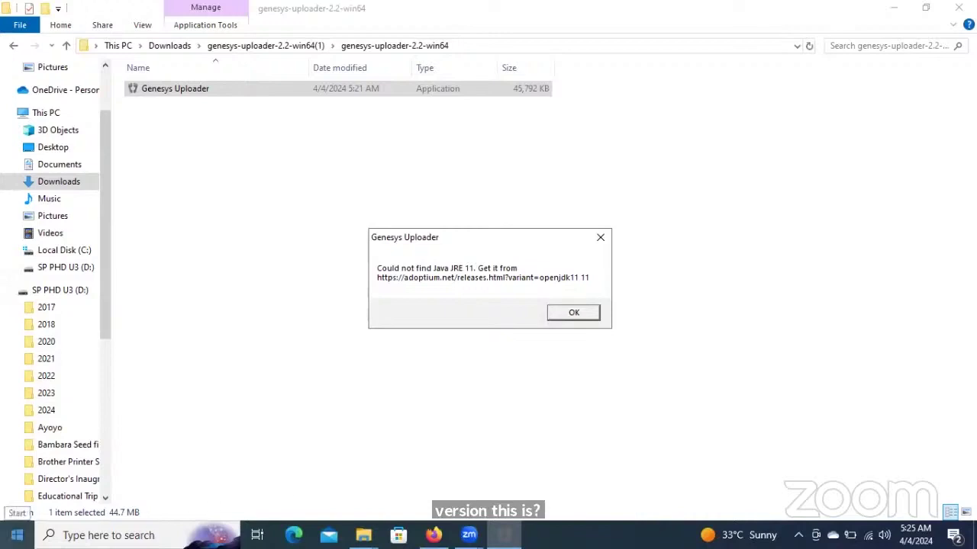
# - Accept the Genesys Uploader's Java JRE 11 notice to open the Adoptium OpenJDK 11 releases page
pyautogui.click(17, 535)
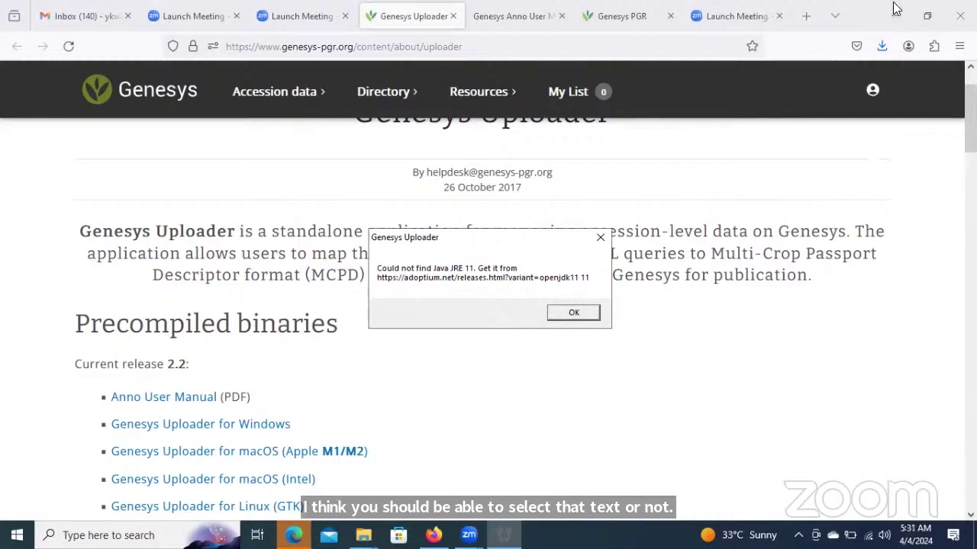
pyautogui.click(542, 416)
pyautogui.click(505, 536)
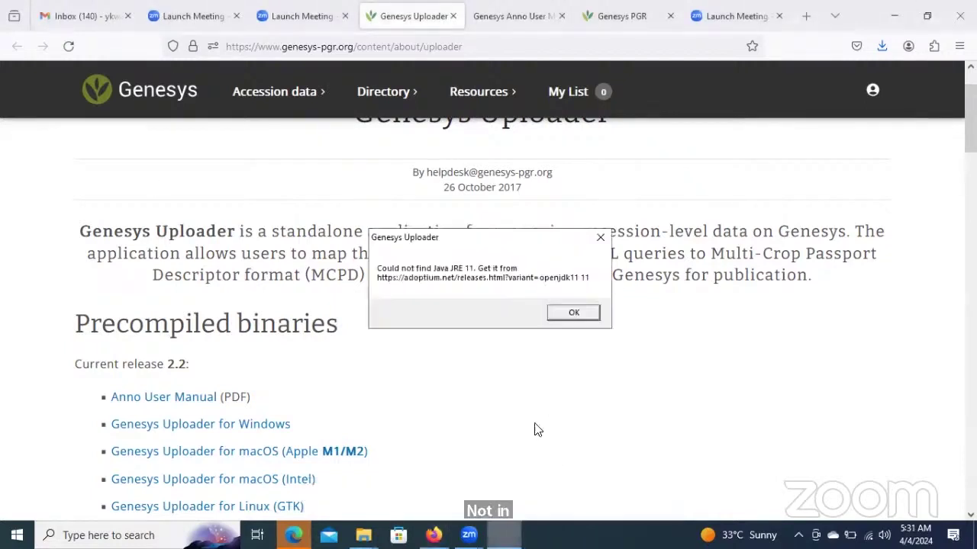
pyautogui.click(565, 314)
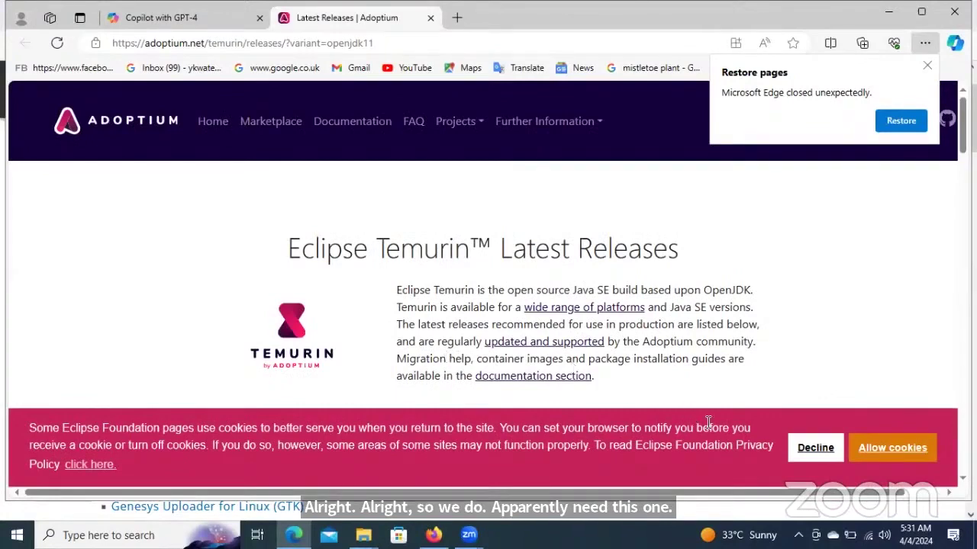
# - Decline the cookies on the Adoptium site and filter the Temurin releases to the Windows operating system
pyautogui.click(813, 451)
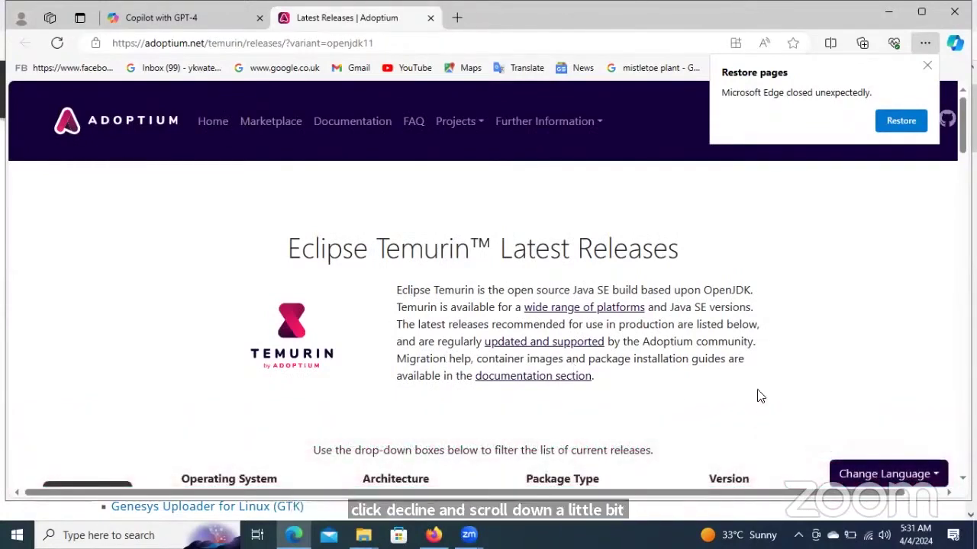
pyautogui.scroll(-3, 759, 396)
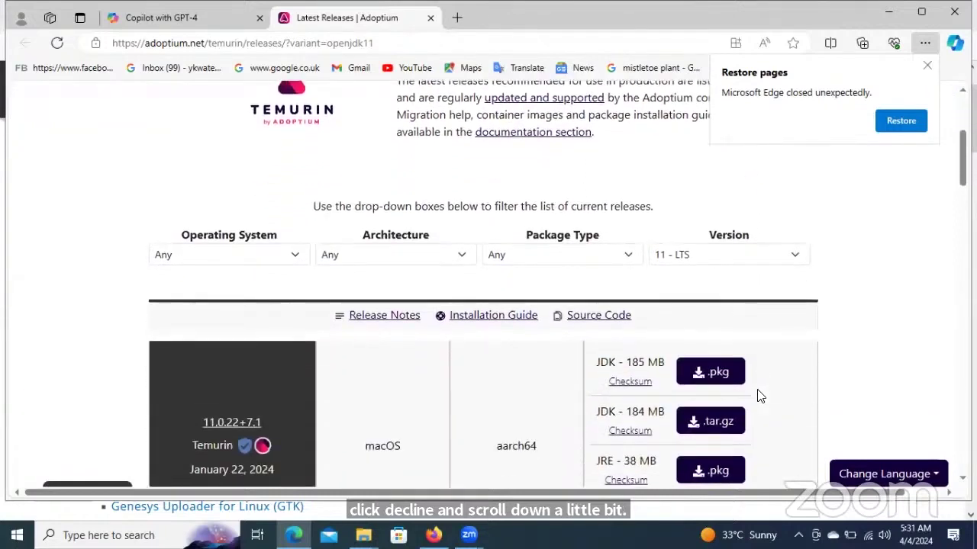
pyautogui.scroll(-1, 759, 396)
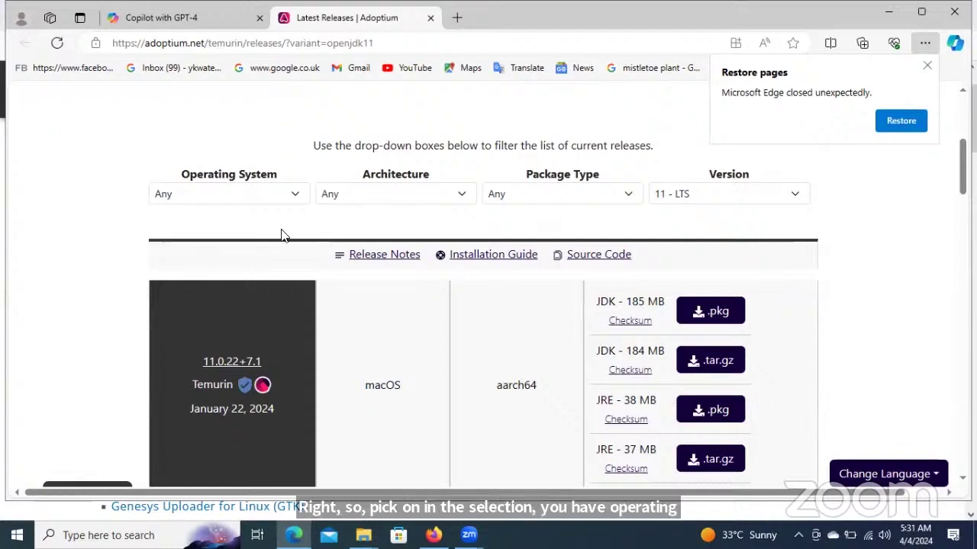
pyautogui.click(294, 197)
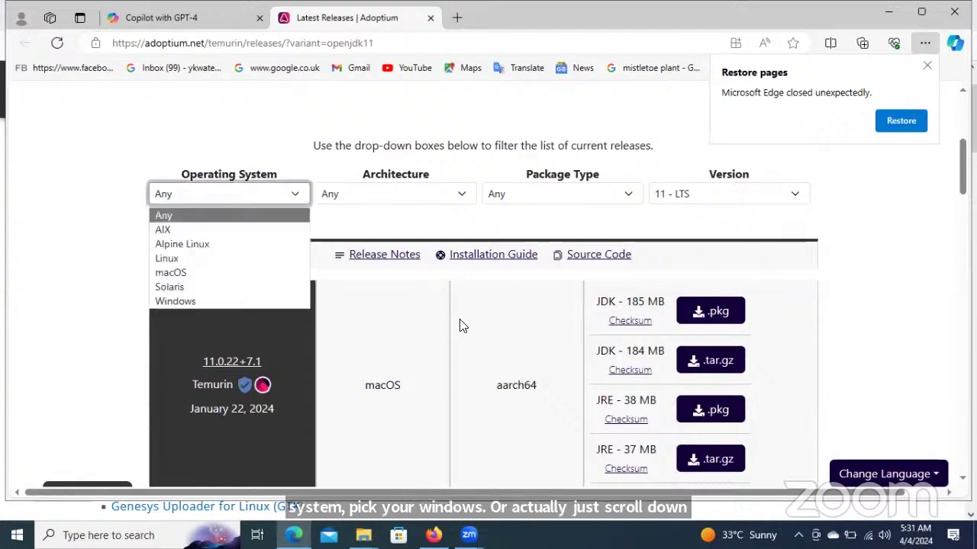
pyautogui.click(203, 300)
pyautogui.scroll(-1, 476, 364)
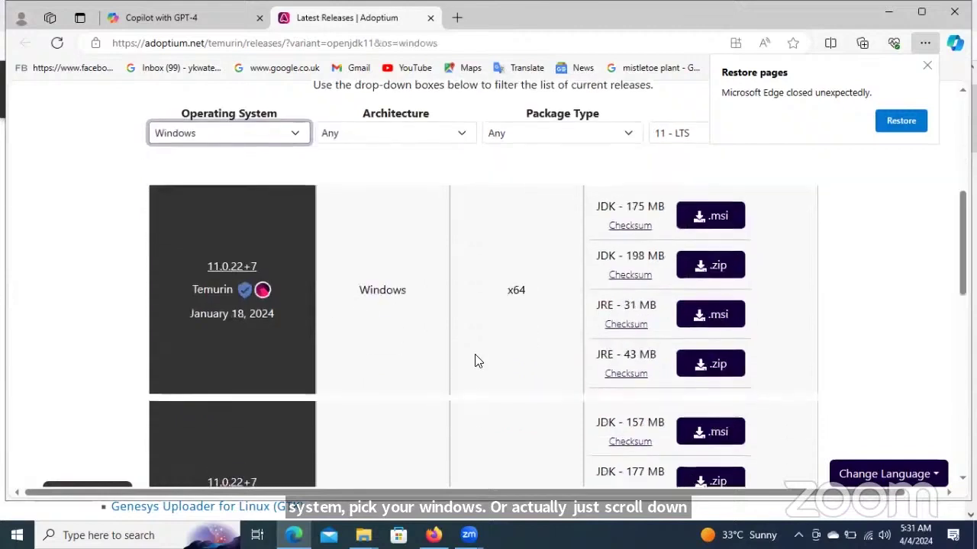
# - Download the 31 MB JRE .msi installer of Temurin 11.0.22+7 for Windows x64
pyautogui.scroll(-1, 475, 361)
pyautogui.scroll(-1, 475, 361)
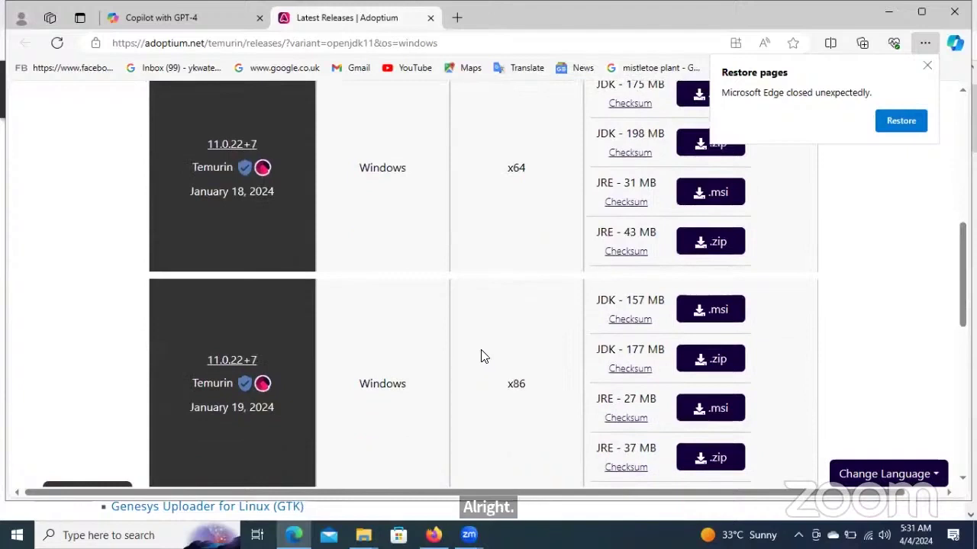
pyautogui.scroll(1, 483, 347)
pyautogui.scroll(-1, 483, 347)
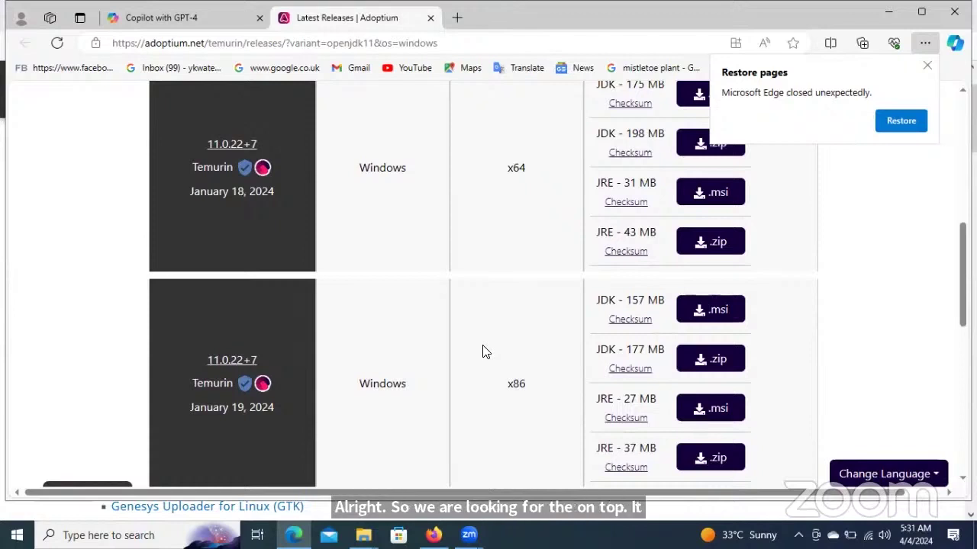
pyautogui.scroll(3, 626, 320)
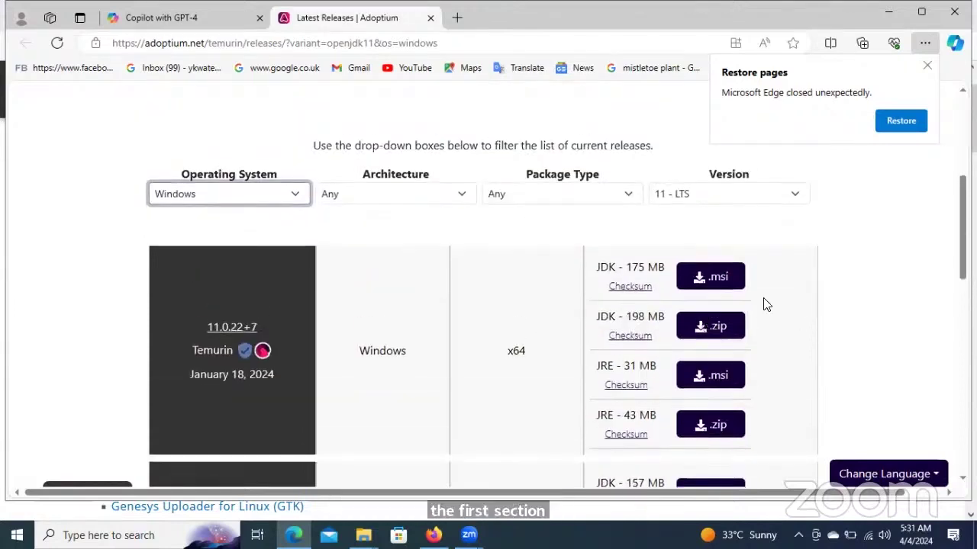
pyautogui.scroll(-3, 624, 343)
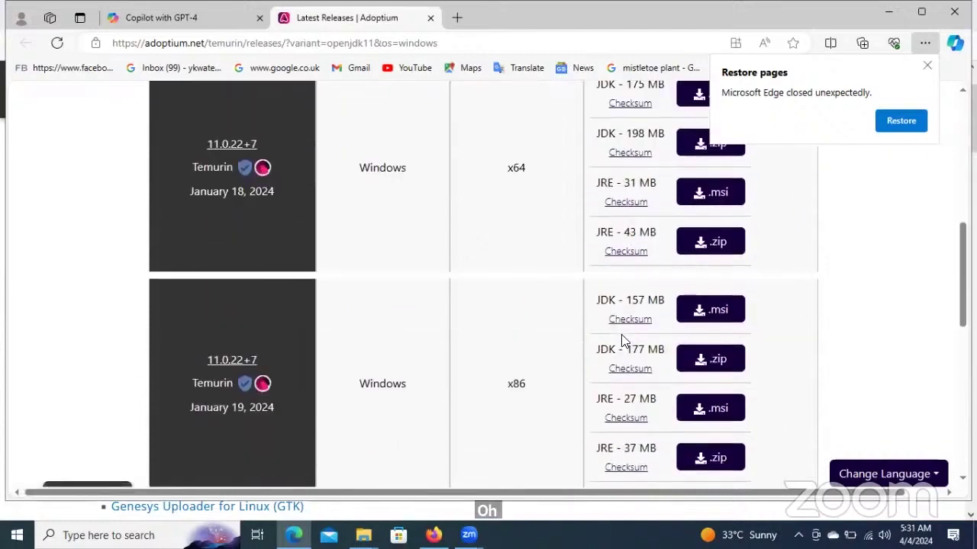
pyautogui.scroll(-2, 622, 340)
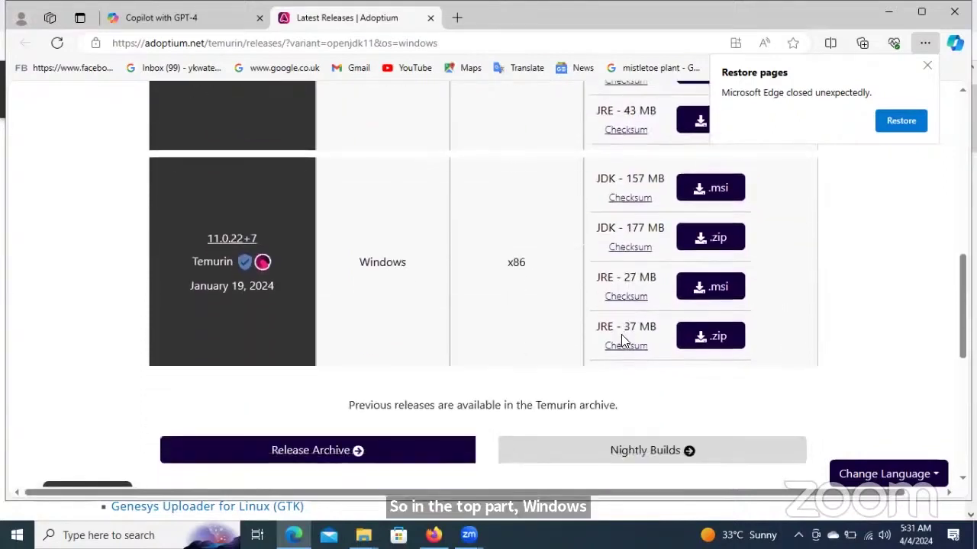
pyautogui.scroll(4, 622, 341)
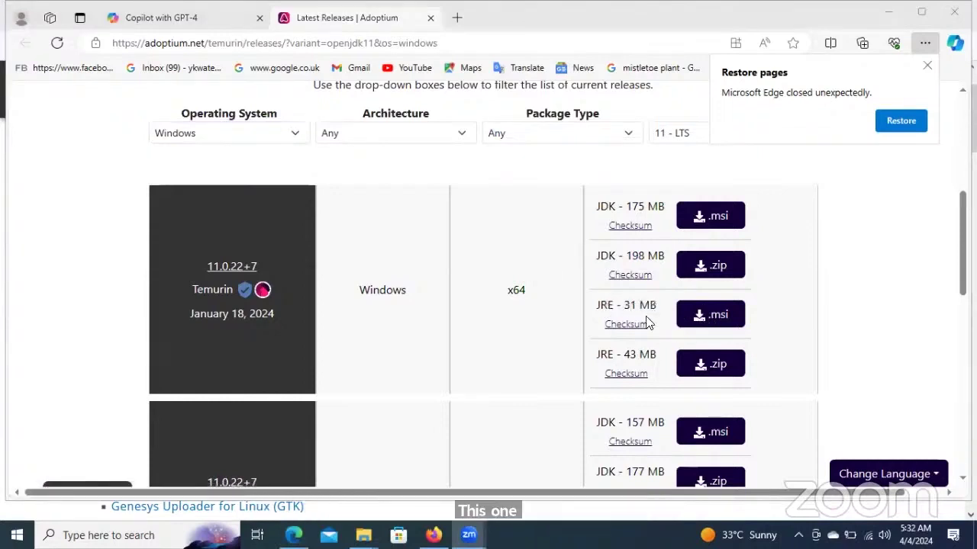
pyautogui.click(697, 318)
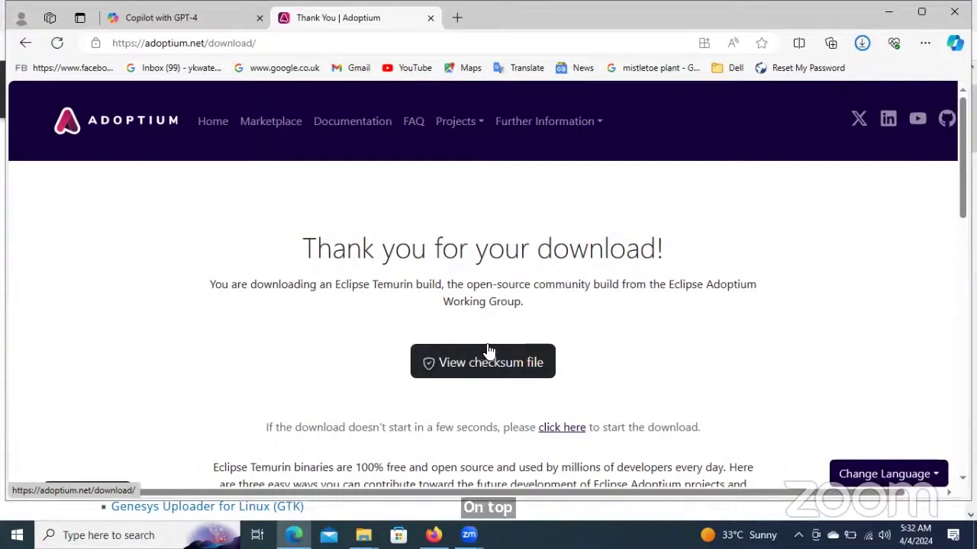
pyautogui.click(879, 47)
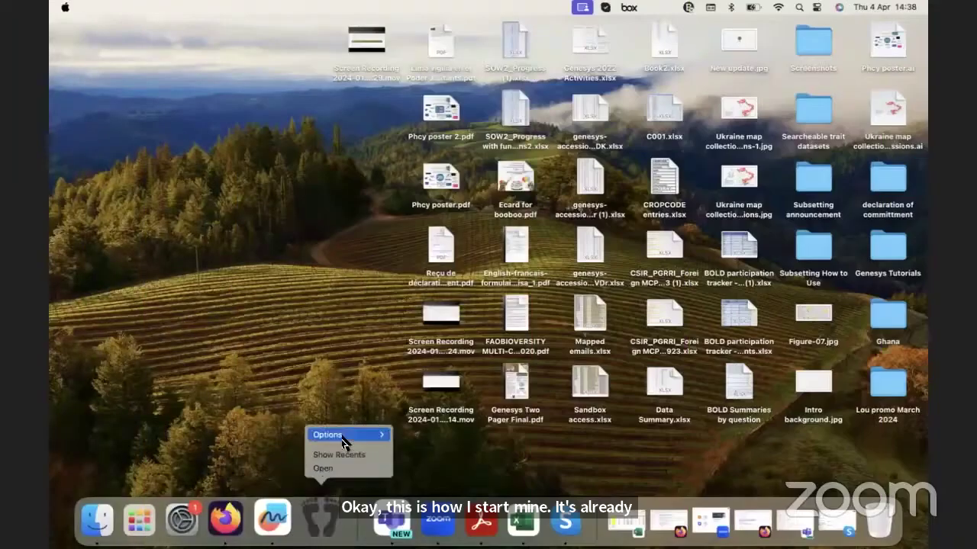
# - Launch the Genesys Uploader on the Mac, dismiss its workspace dialog, and create a desktop folder named "Genesys workspace"
pyautogui.click(328, 525)
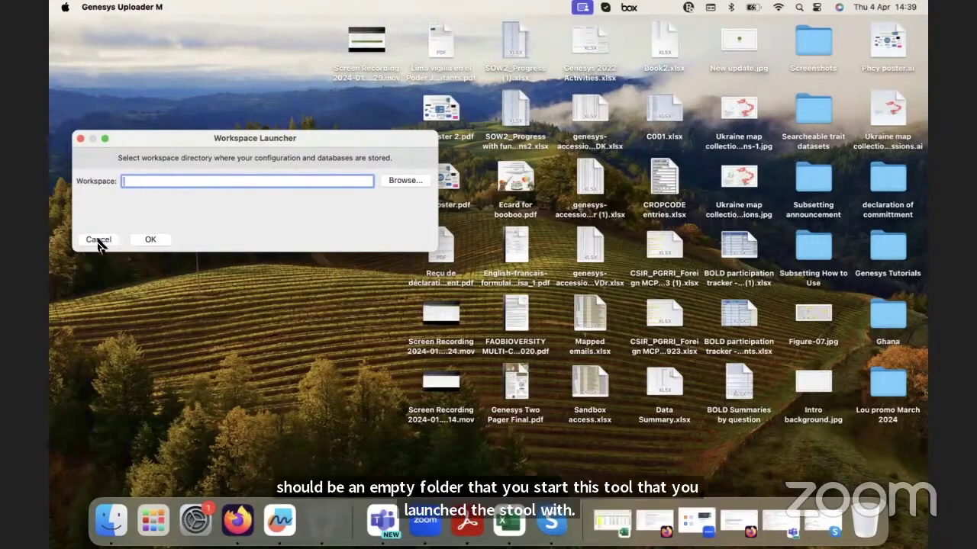
pyautogui.rightClick(316, 198)
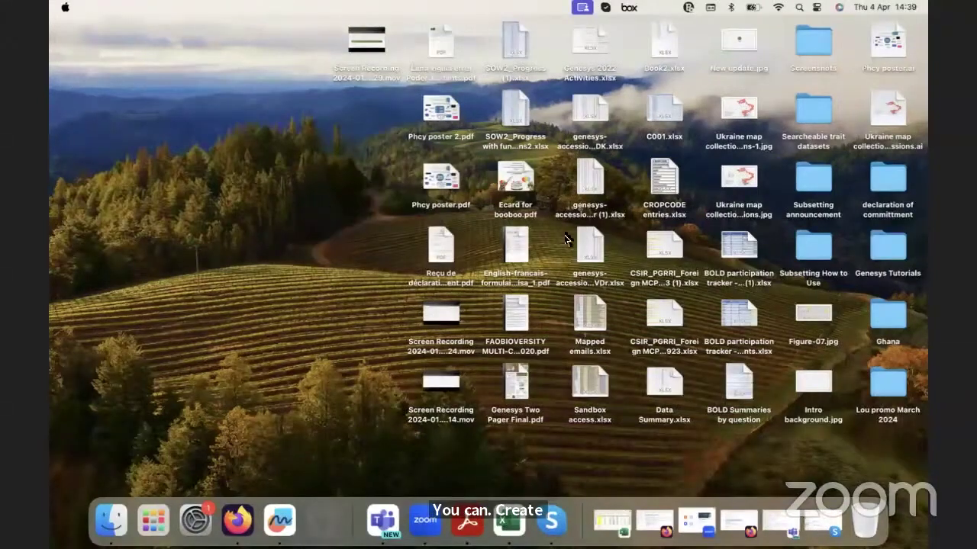
pyautogui.press('Return')
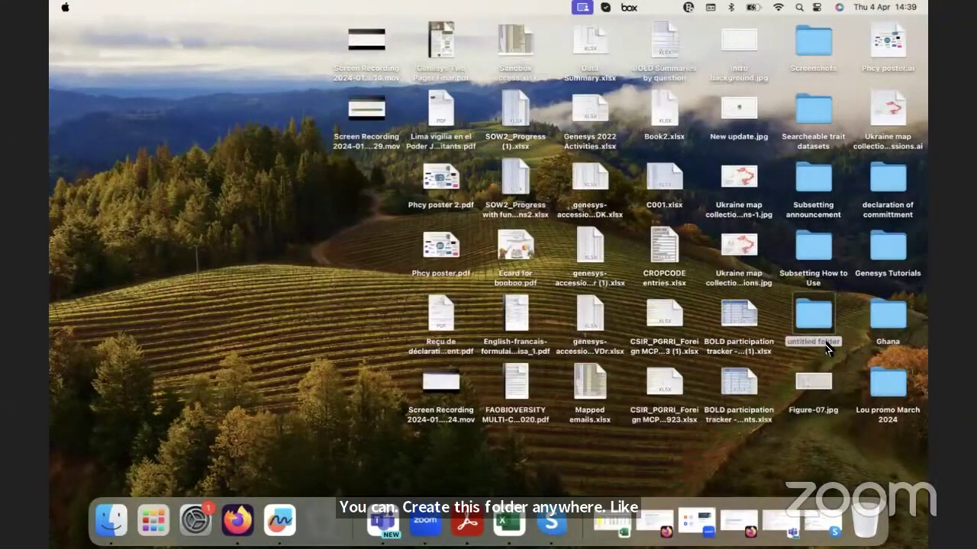
pyautogui.click(808, 343)
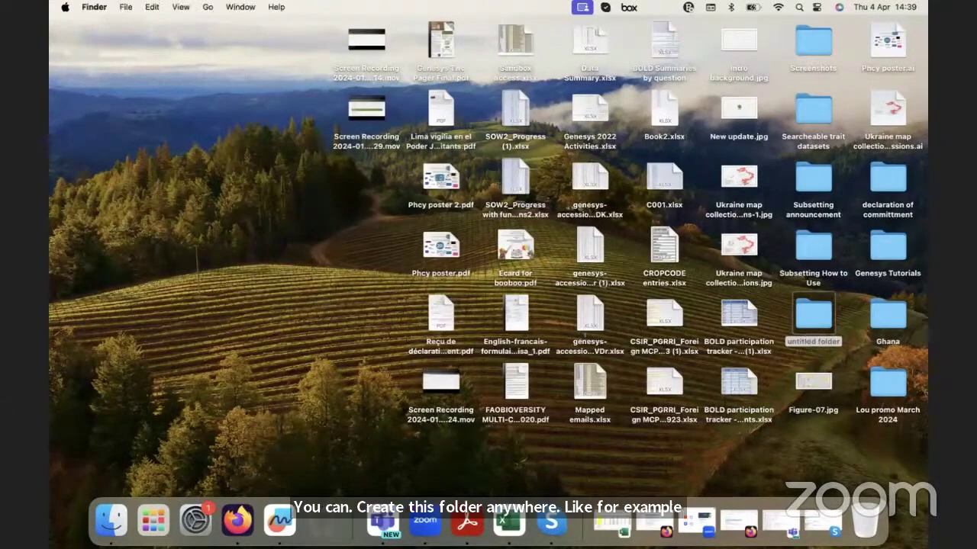
pyautogui.write('G')
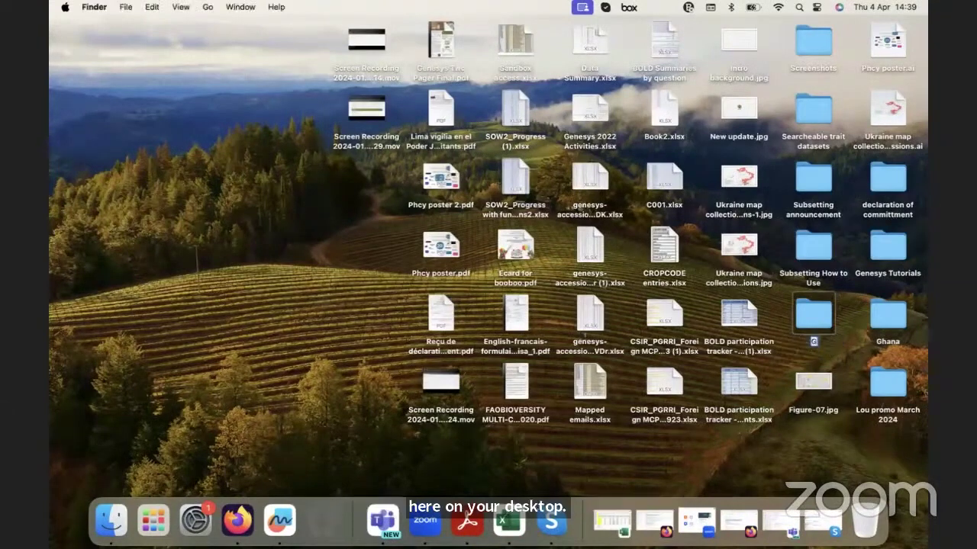
pyautogui.write('enesys works')
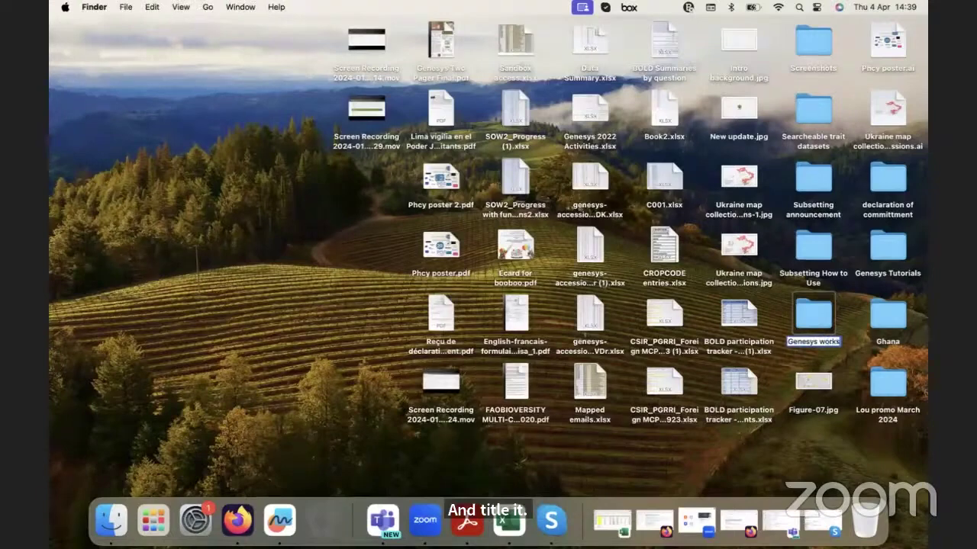
pyautogui.write('pace')
pyautogui.press('Return')
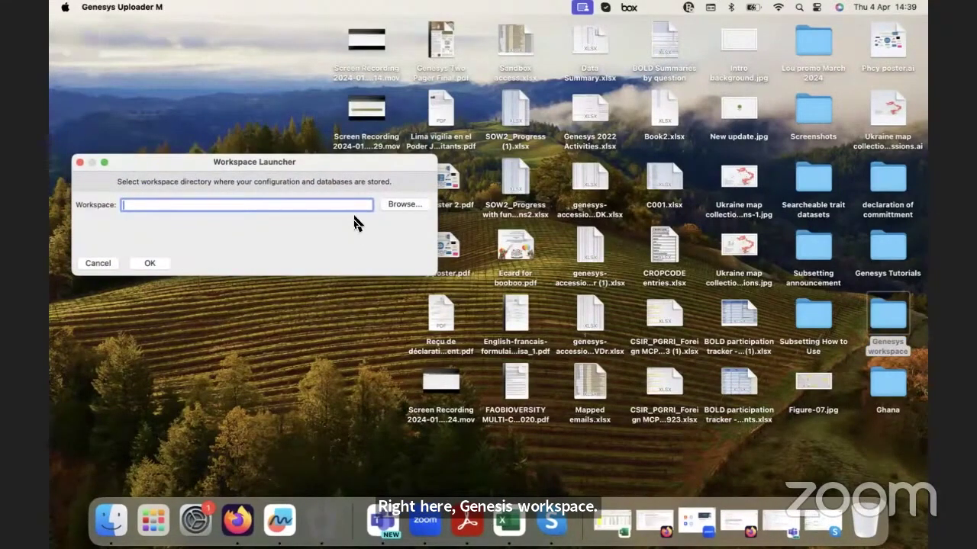
# - Start the Genesys Uploader with the desktop's Genesys workspace folder as its workspace directory
pyautogui.click(405, 206)
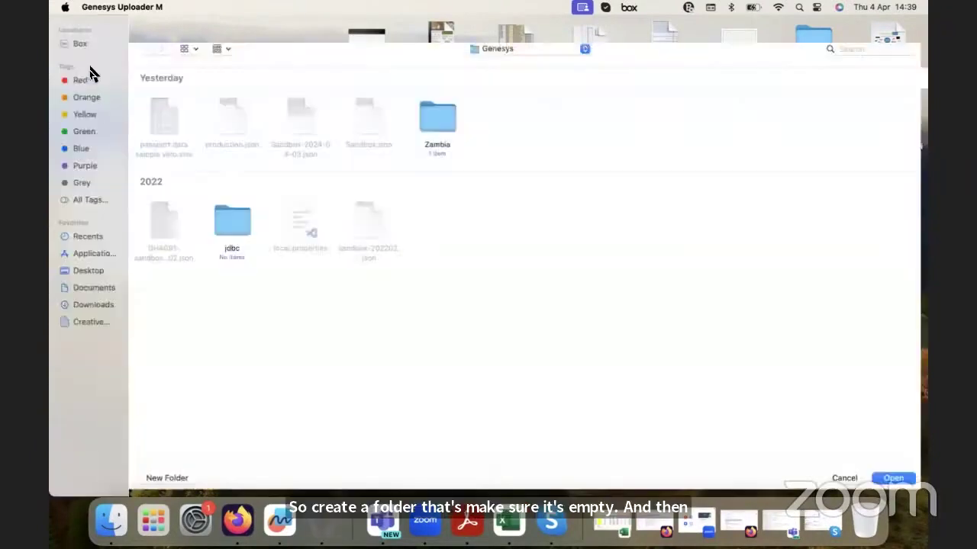
pyautogui.click(88, 272)
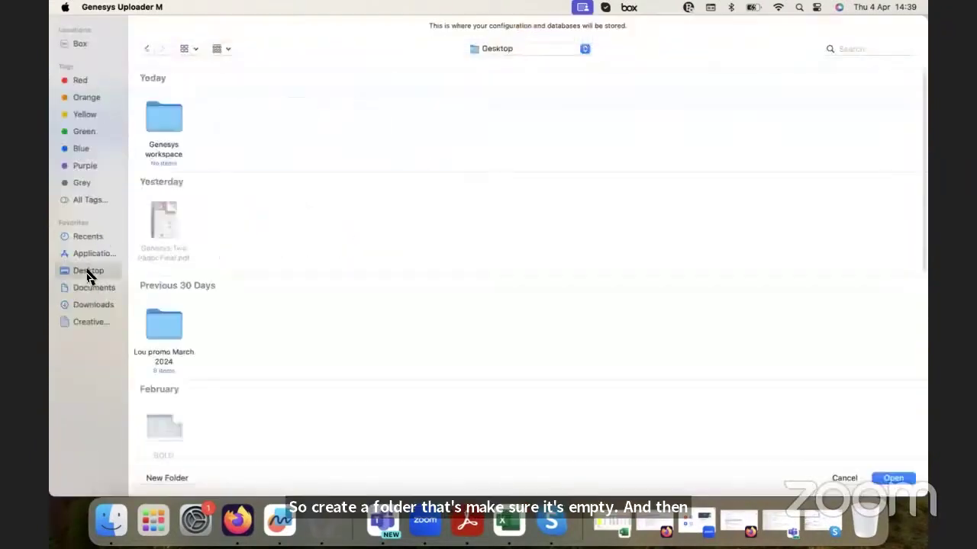
pyautogui.click(156, 120)
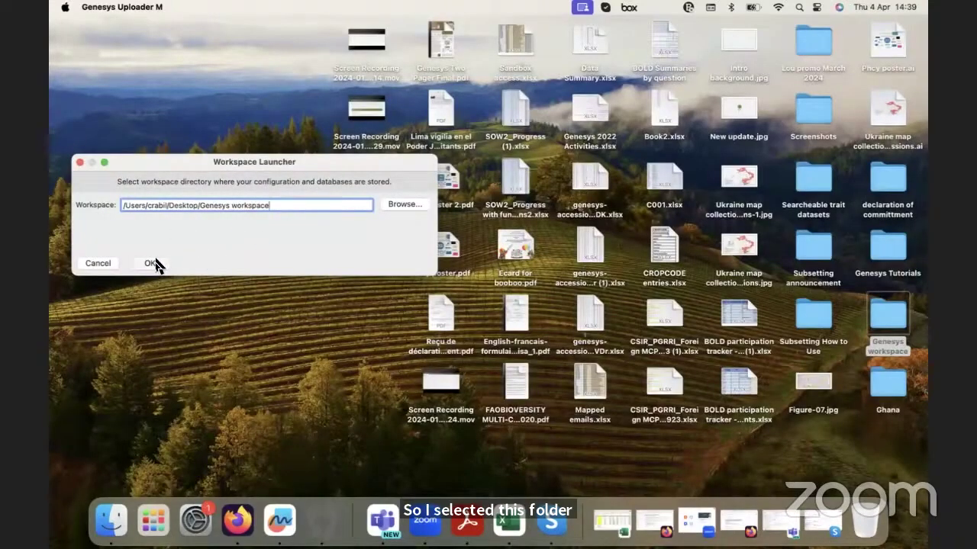
pyautogui.click(155, 264)
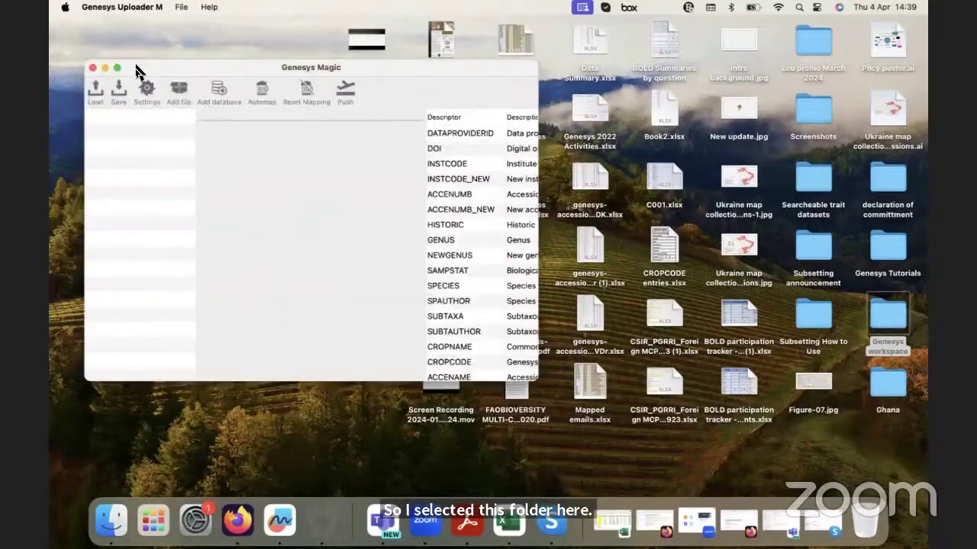
pyautogui.moveTo(146, 93); pyautogui.dragTo(177, 136)
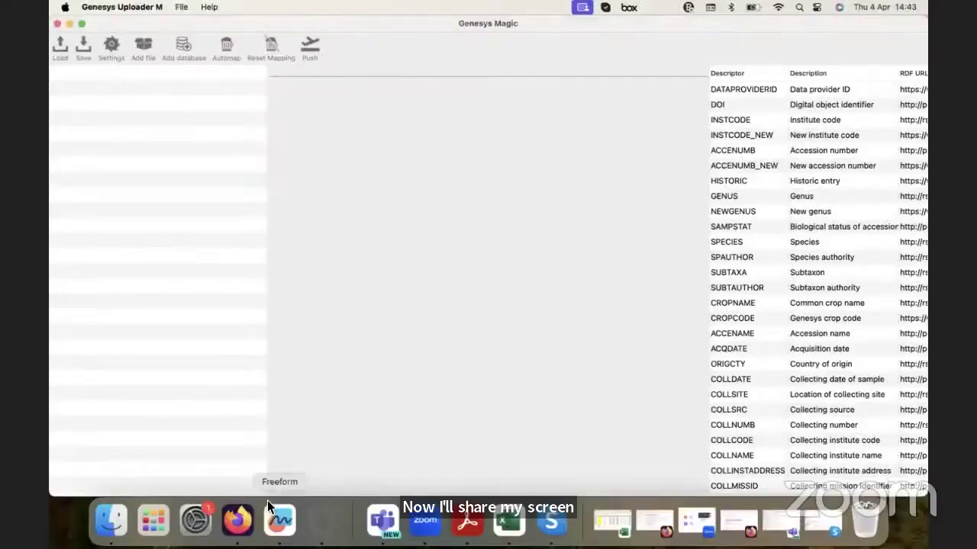
# - Switch to the sent Gmail message in Firefox and preview its attachment "Using the Genesys Uploader Tool.xlsx"
pyautogui.click(246, 515)
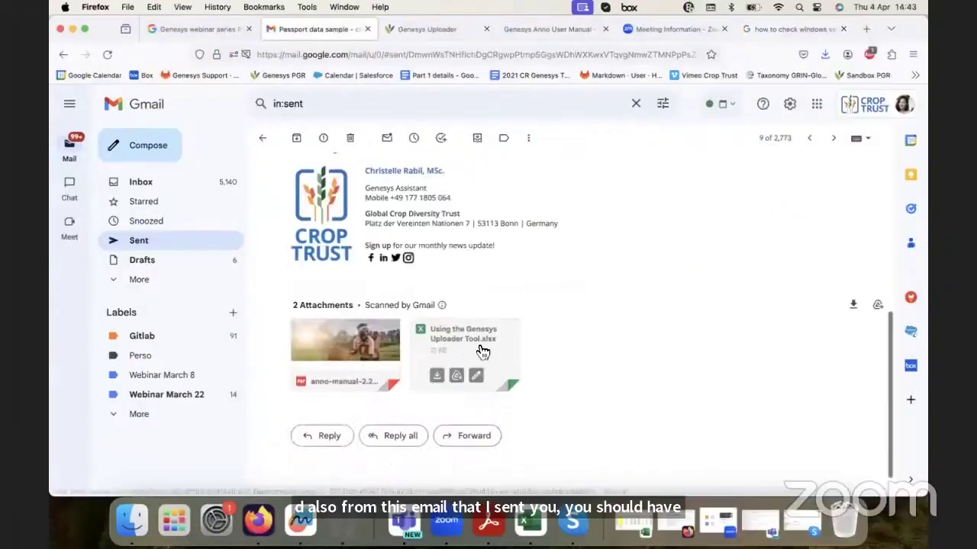
pyautogui.click(488, 347)
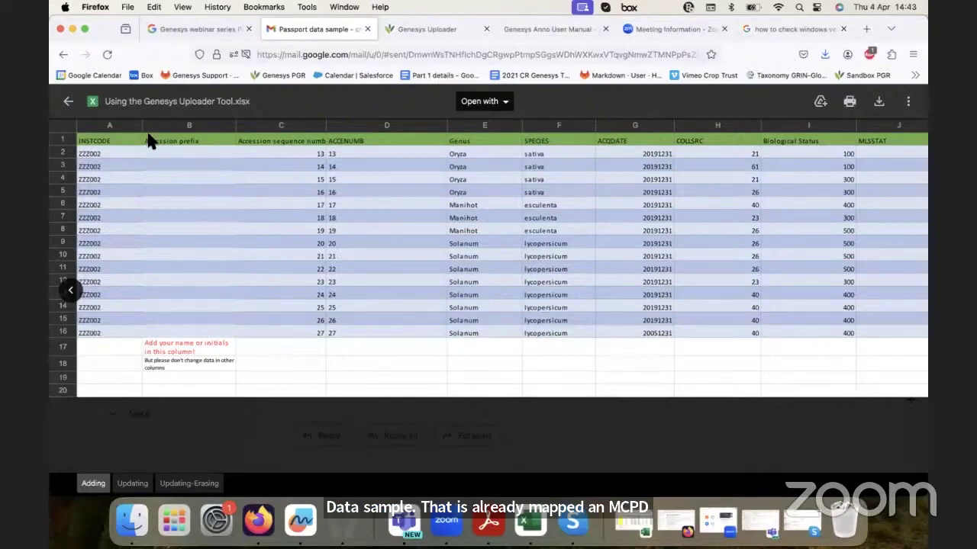
pyautogui.click(68, 101)
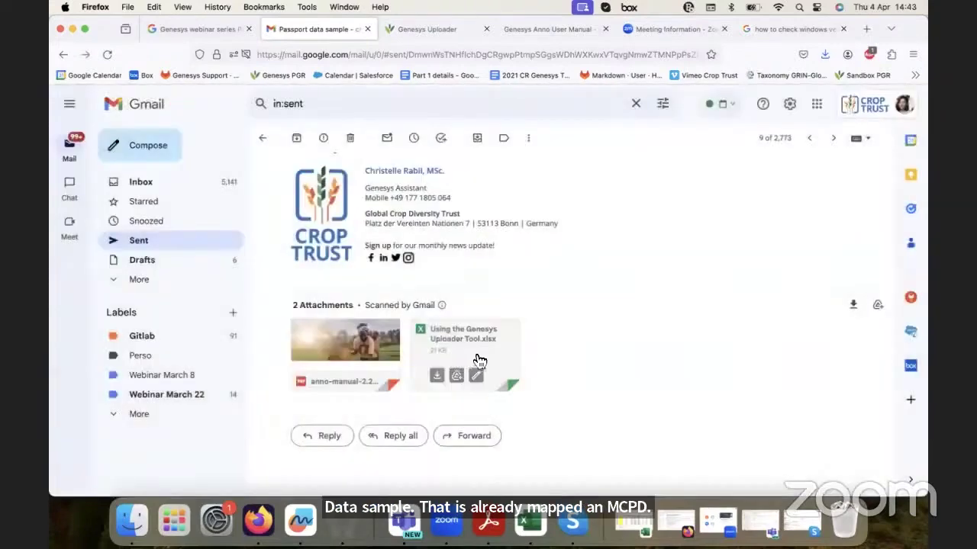
# - Switch to the sample workbook in Excel and review the Adding and Updating sheets, including Updating's highlighted DECLATITUDE and DECLONGITUDE values
pyautogui.rightClick(538, 526)
pyautogui.click(111, 476)
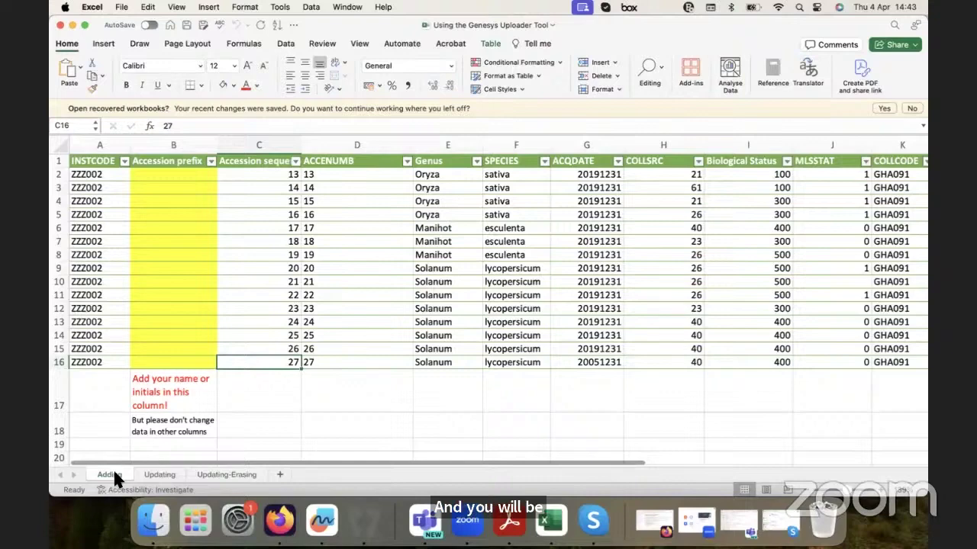
pyautogui.click(159, 475)
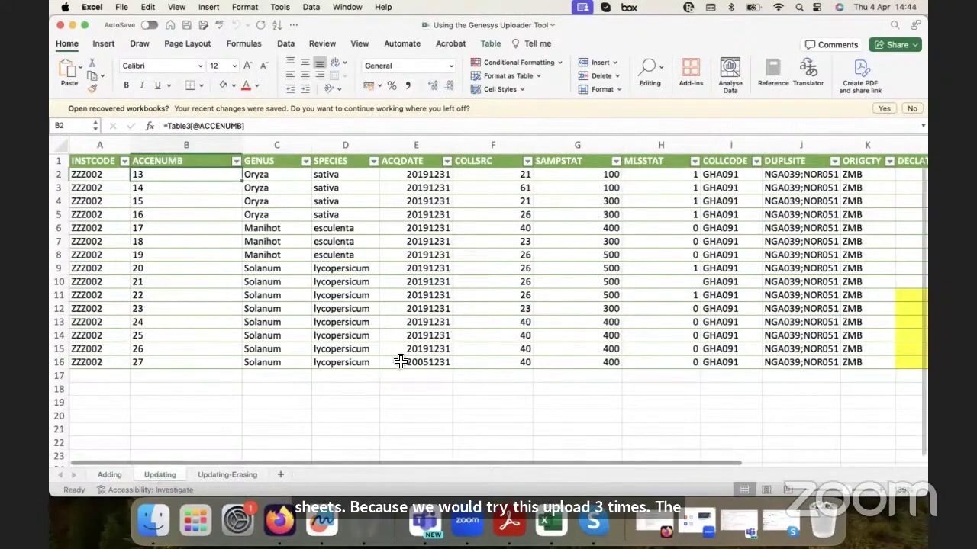
pyautogui.hscroll(3, 675, 328)
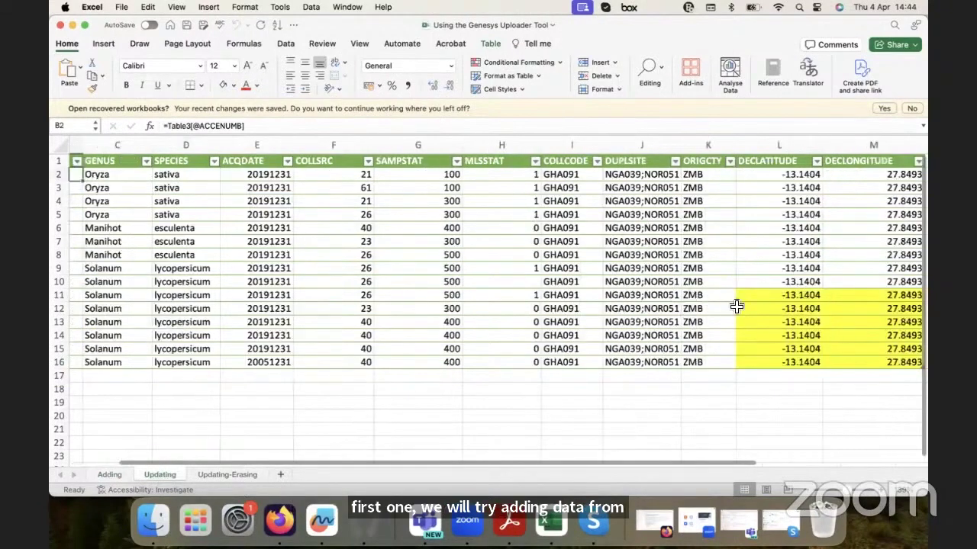
pyautogui.hscroll(3, 772, 370)
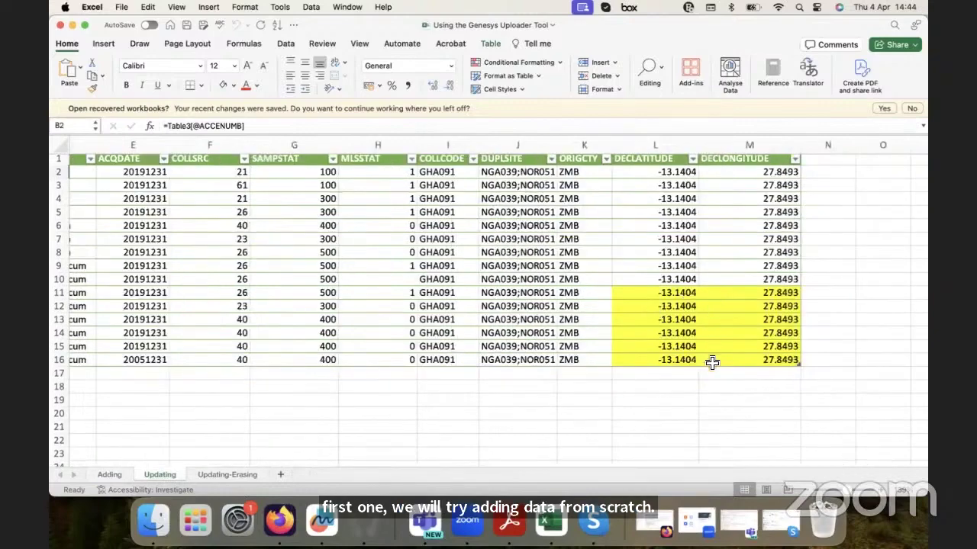
pyautogui.hscroll(-2, 250, 464)
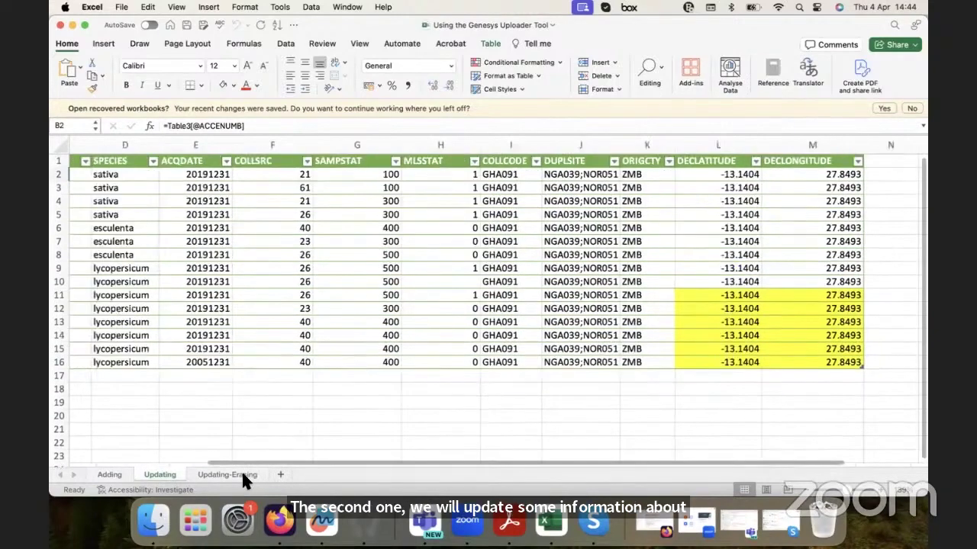
pyautogui.hscroll(-3, 241, 470)
pyautogui.hscroll(1, 235, 470)
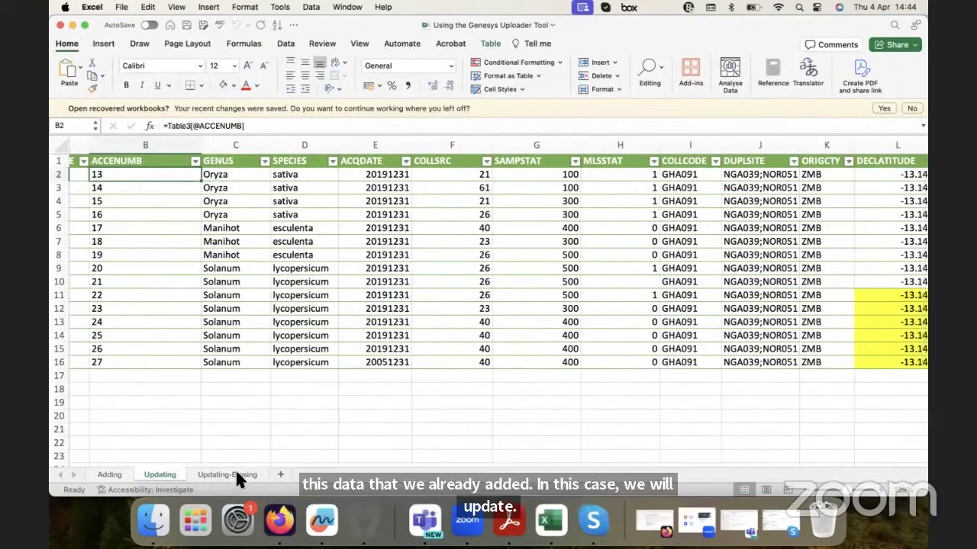
# - Review the Updating-Erasing sheet's GENUS and SPECIES values and the columns from ACQDATE onward
pyautogui.click(235, 469)
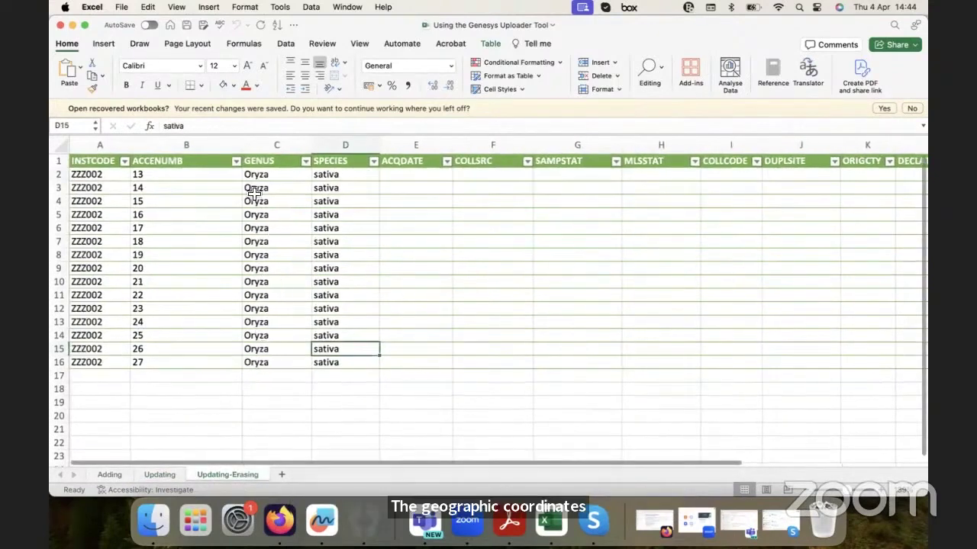
pyautogui.moveTo(257, 174); pyautogui.dragTo(326, 349)
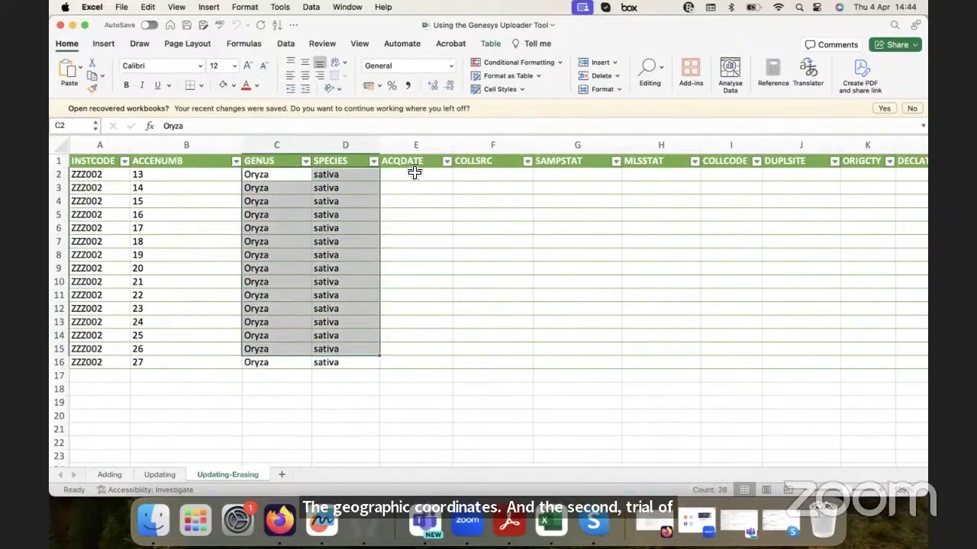
pyautogui.click(414, 175)
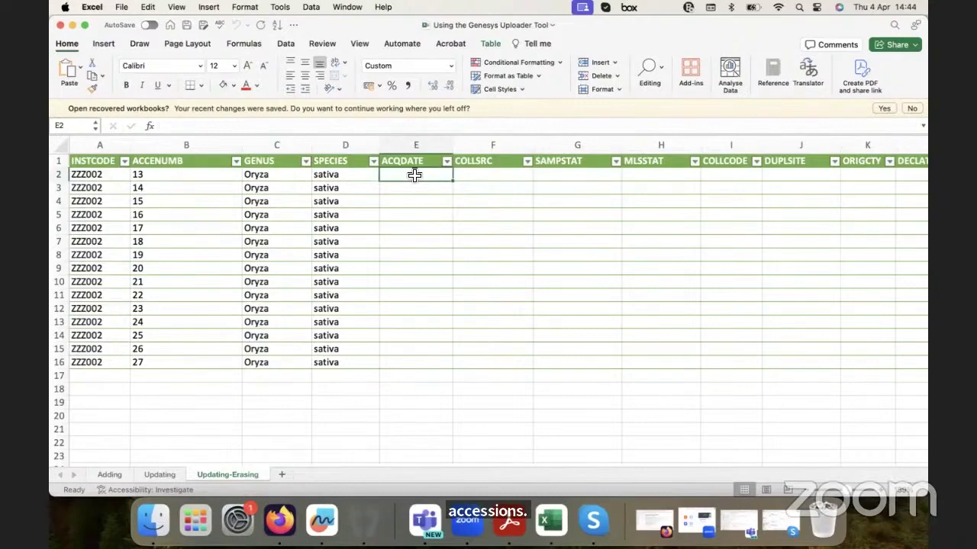
pyautogui.hscroll(2, 414, 175)
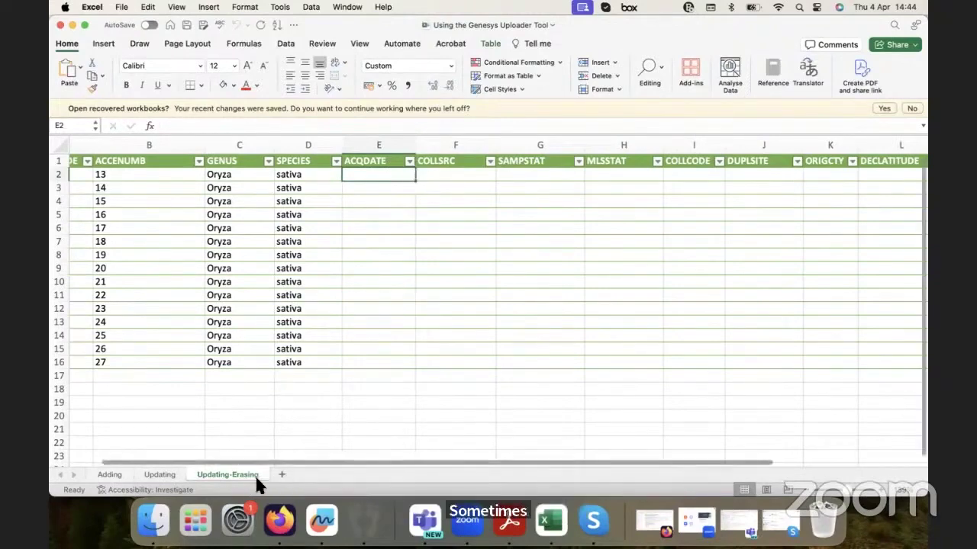
# - Return to the Adding sheet and decline to open the recovered workbooks
pyautogui.click(108, 475)
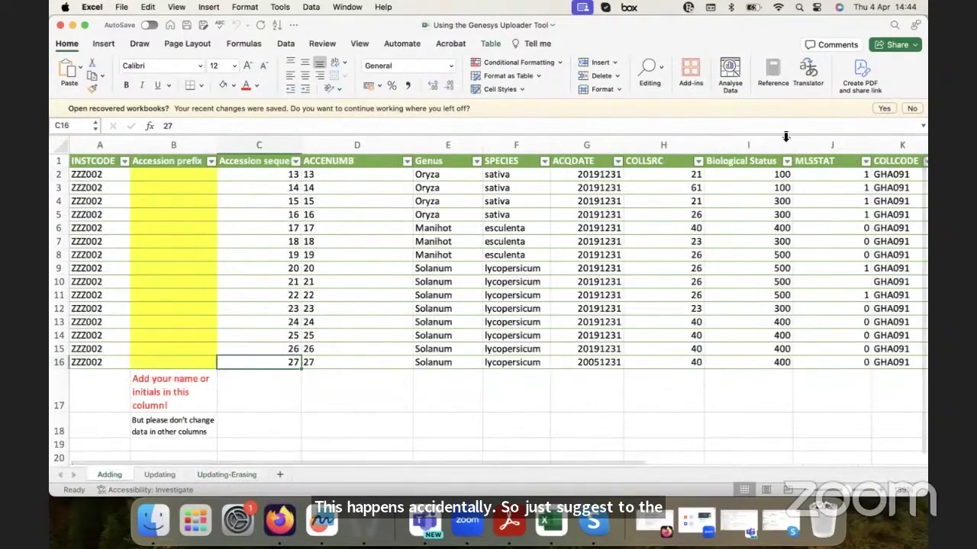
pyautogui.click(910, 108)
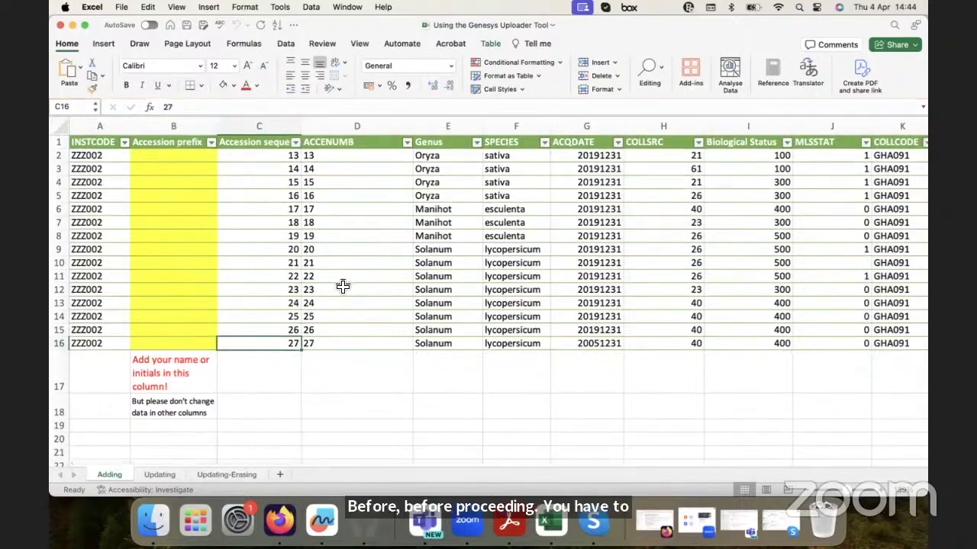
# - Review the Adding sheet's INSTCODE and ACCENUMB values in rows 2 to 16 and the first Accession prefix cell
pyautogui.click(92, 155)
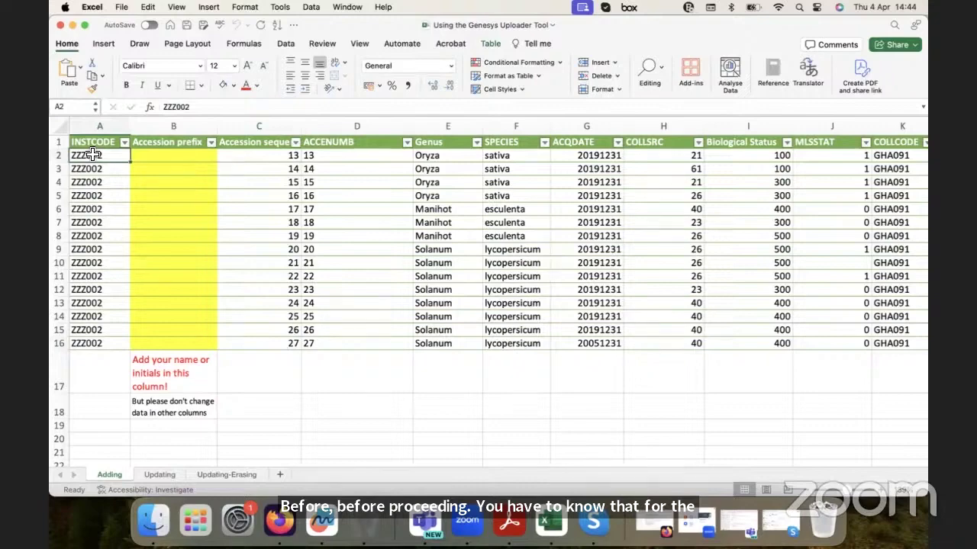
pyautogui.moveTo(92, 155); pyautogui.dragTo(98, 338)
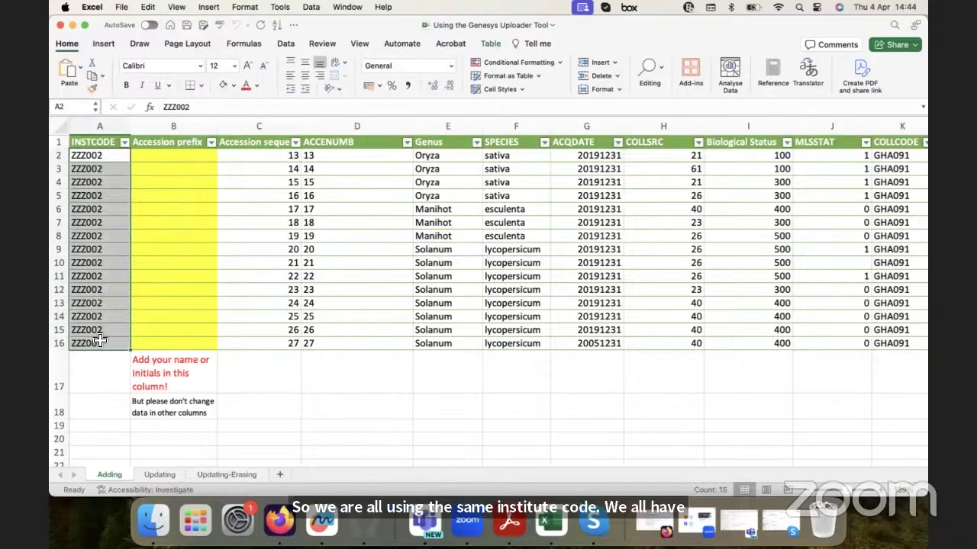
pyautogui.moveTo(104, 158); pyautogui.dragTo(98, 345)
pyautogui.moveTo(330, 156); pyautogui.dragTo(324, 340)
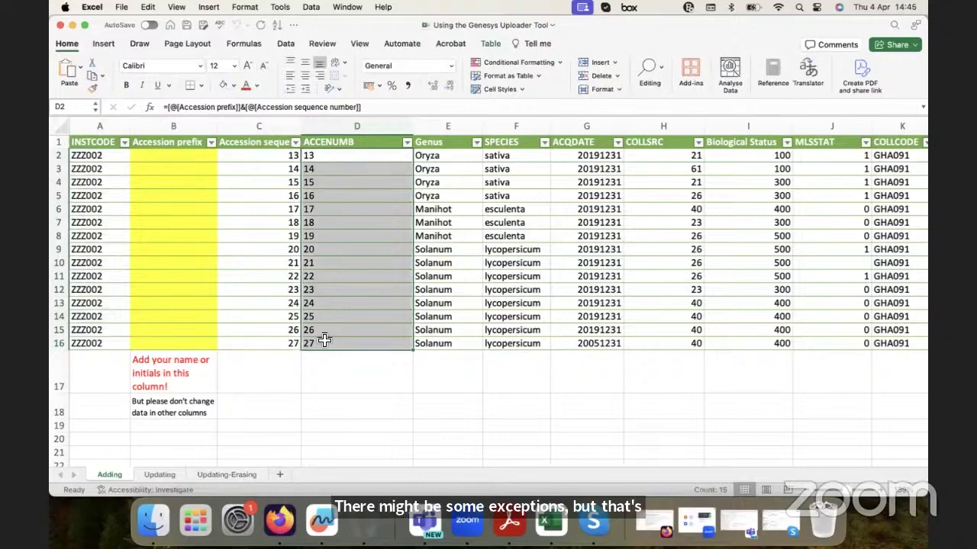
pyautogui.click(99, 156)
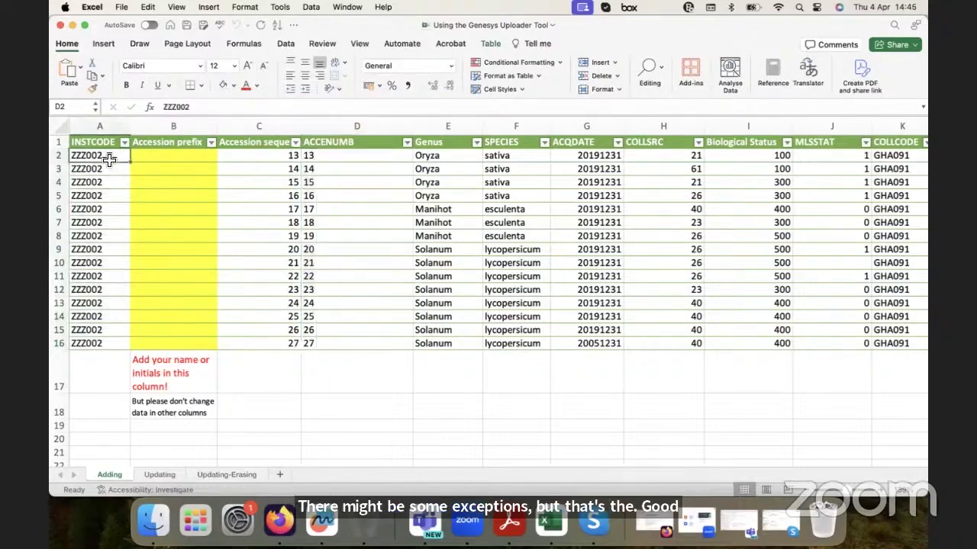
pyautogui.click(175, 160)
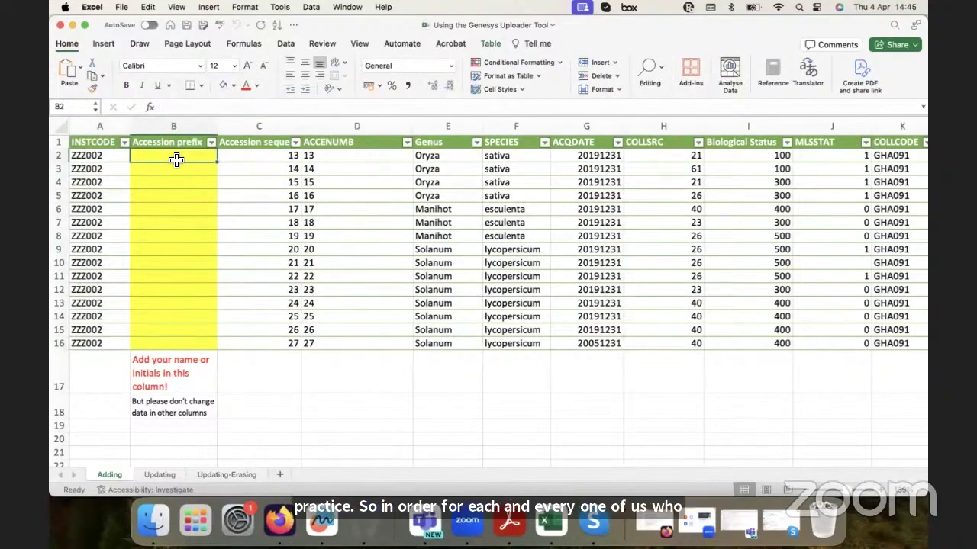
pyautogui.click(103, 155)
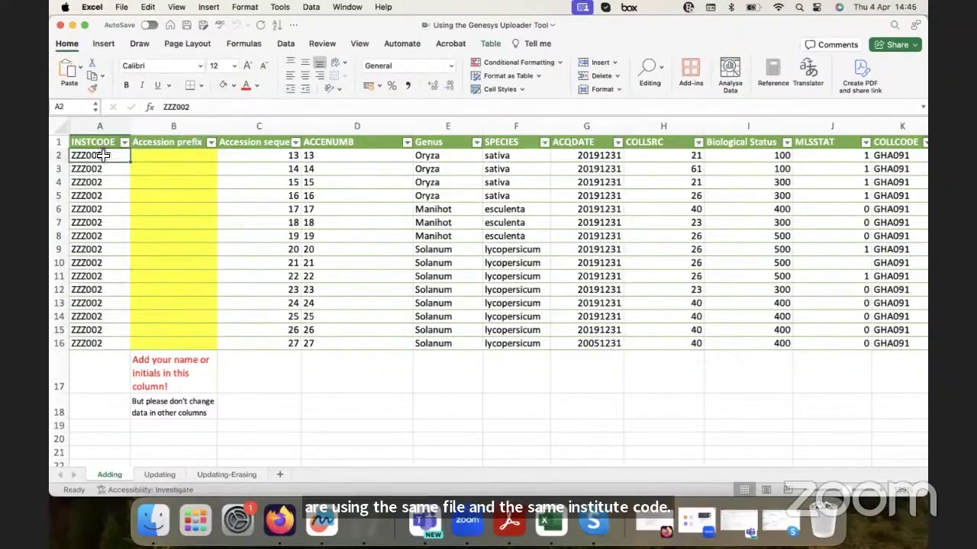
pyautogui.click(326, 160)
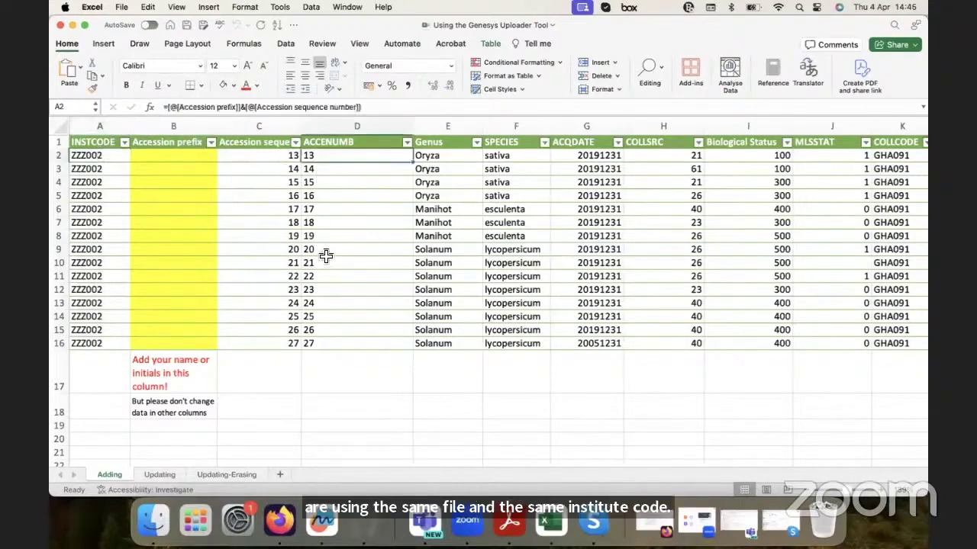
pyautogui.press('super+shift+Down')
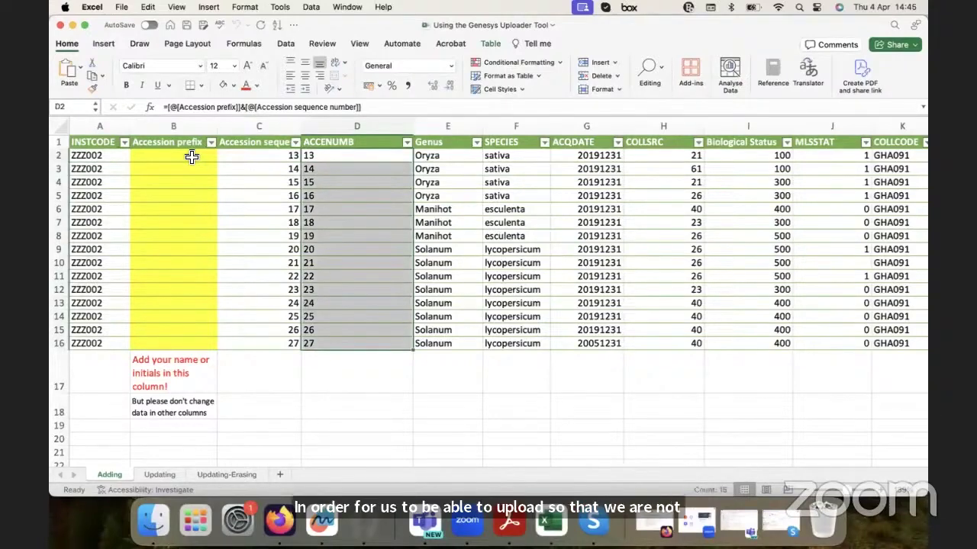
pyautogui.click(191, 156)
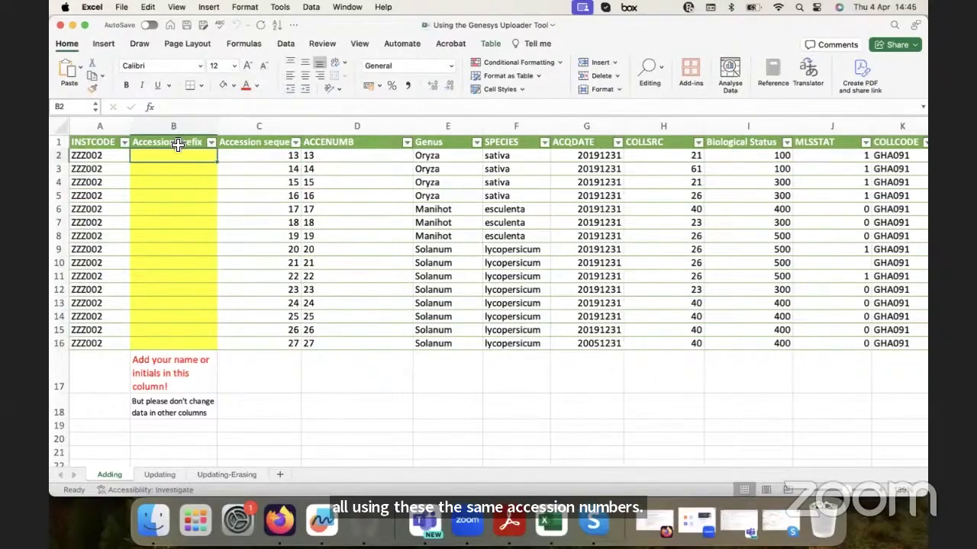
# - Examine the Accession prefix column's heading, its highlighted cells and the red instruction in B17
pyautogui.scroll(2, 178, 145)
pyautogui.scroll(2, 207, 216)
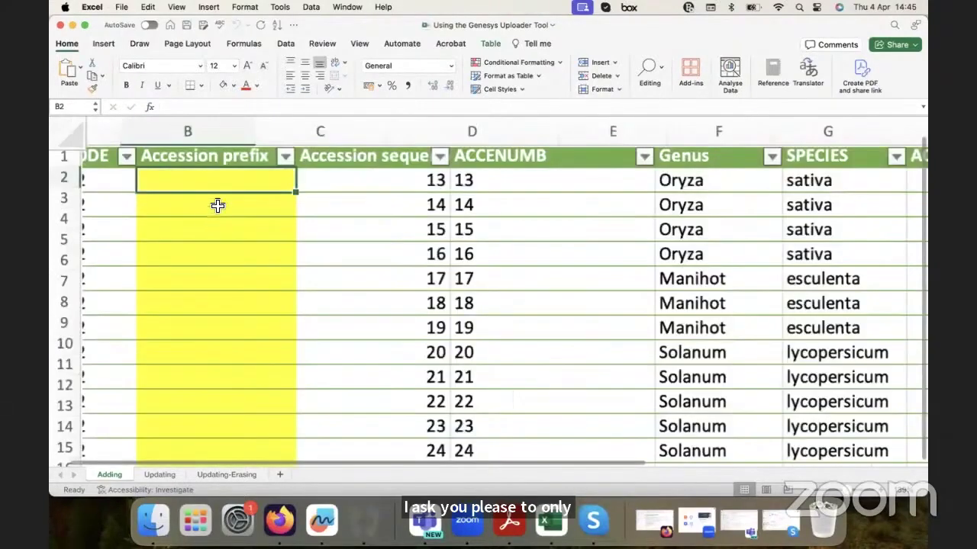
pyautogui.scroll(-3, 221, 190)
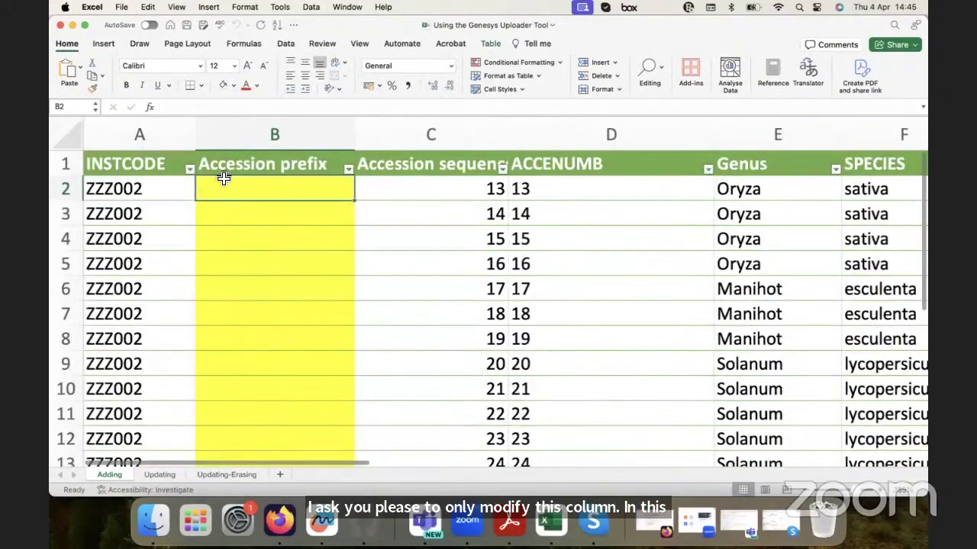
pyautogui.click(212, 156)
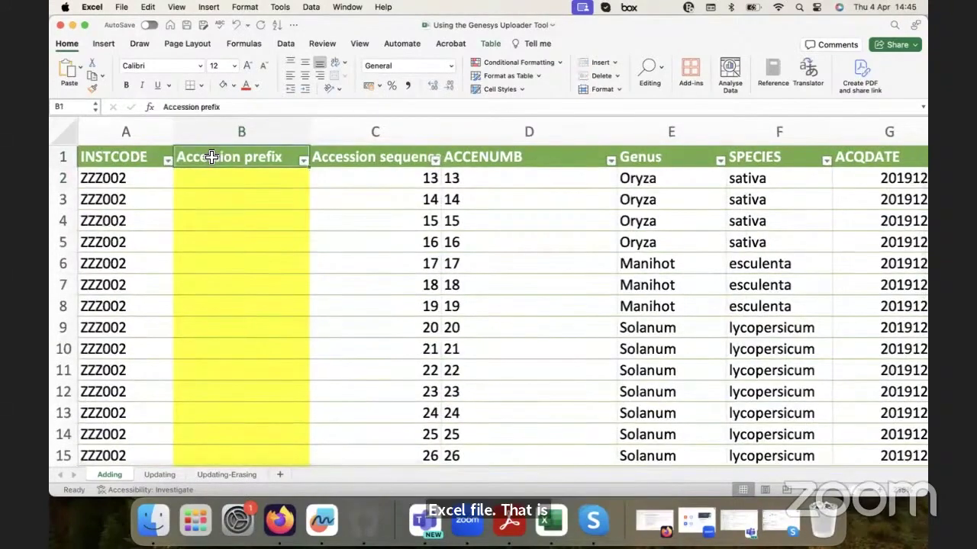
pyautogui.scroll(-3, 197, 450)
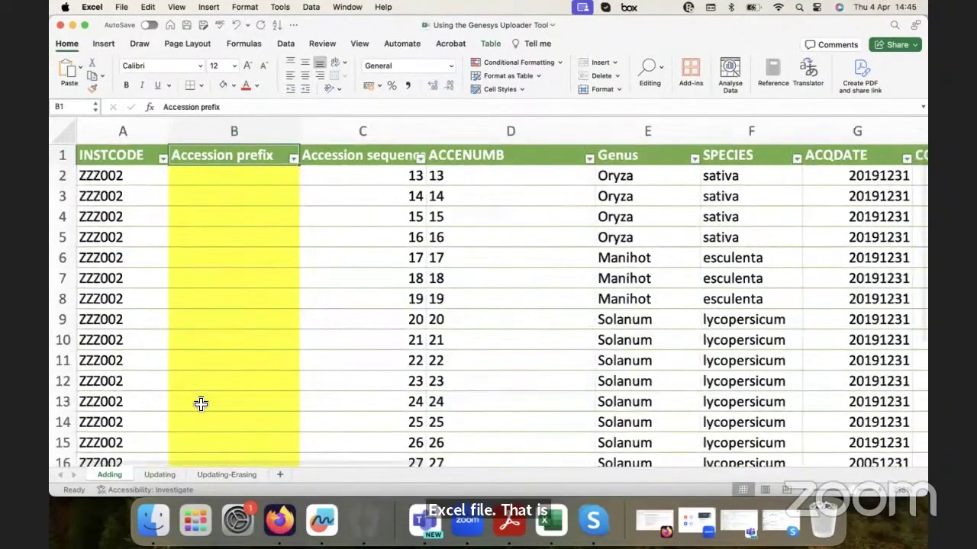
pyautogui.scroll(3, 200, 404)
pyautogui.scroll(1, 200, 395)
pyautogui.click(177, 429)
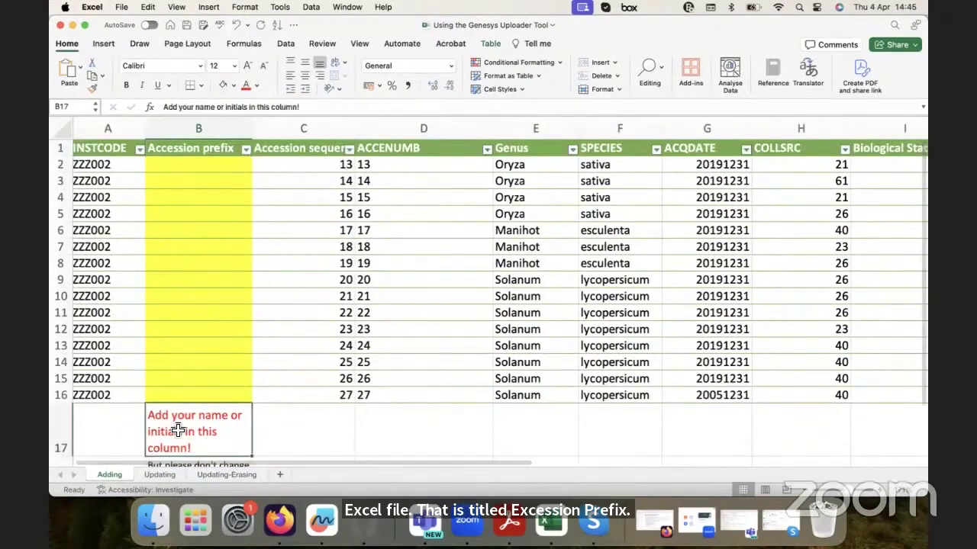
# - Try a person's initials and a sample first name as the Accession prefix in cell B2
pyautogui.click(202, 163)
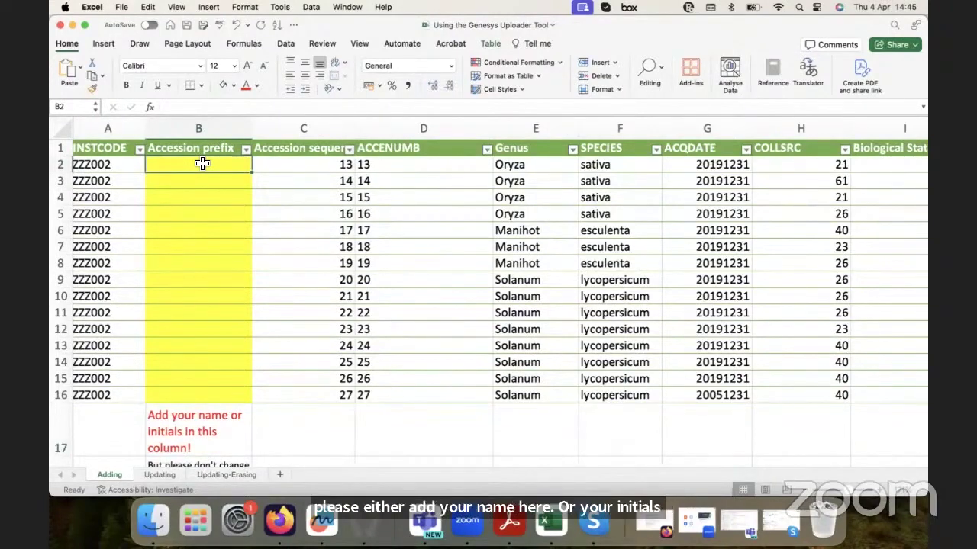
pyautogui.write('CR')
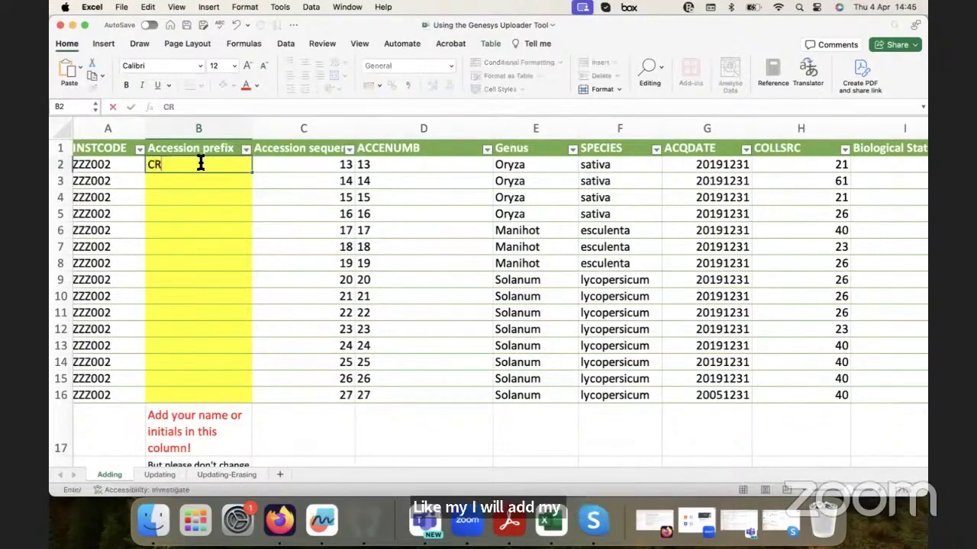
pyautogui.press('Return')
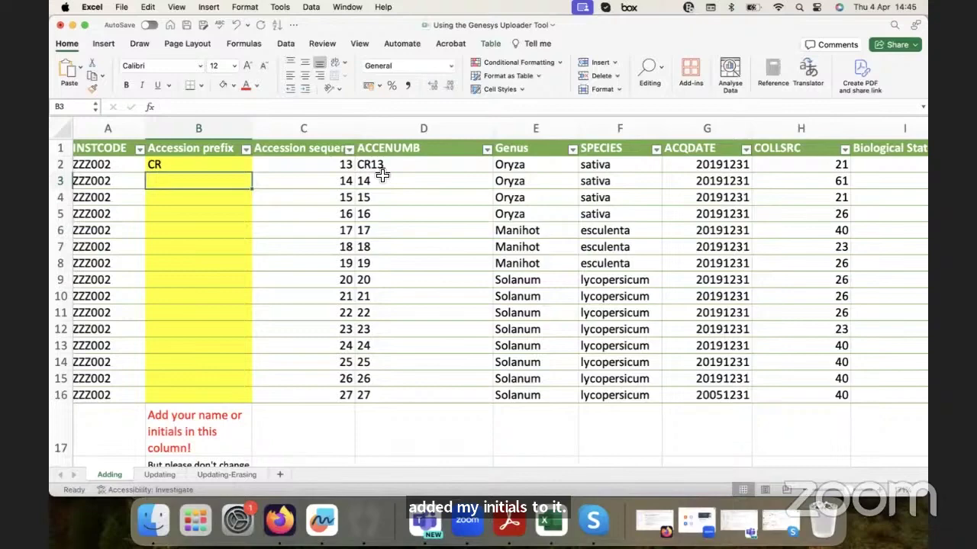
pyautogui.click(197, 171)
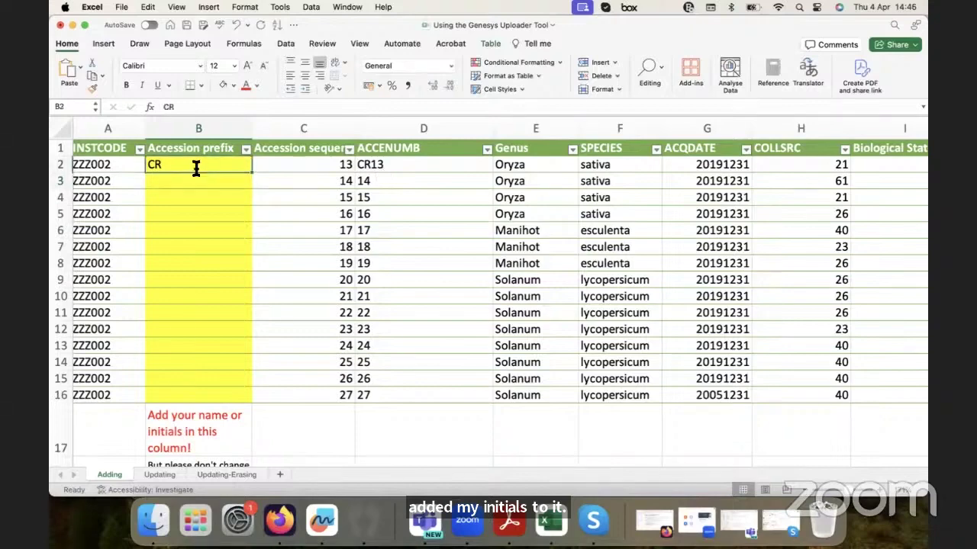
pyautogui.write('Grace')
pyautogui.press('Return')
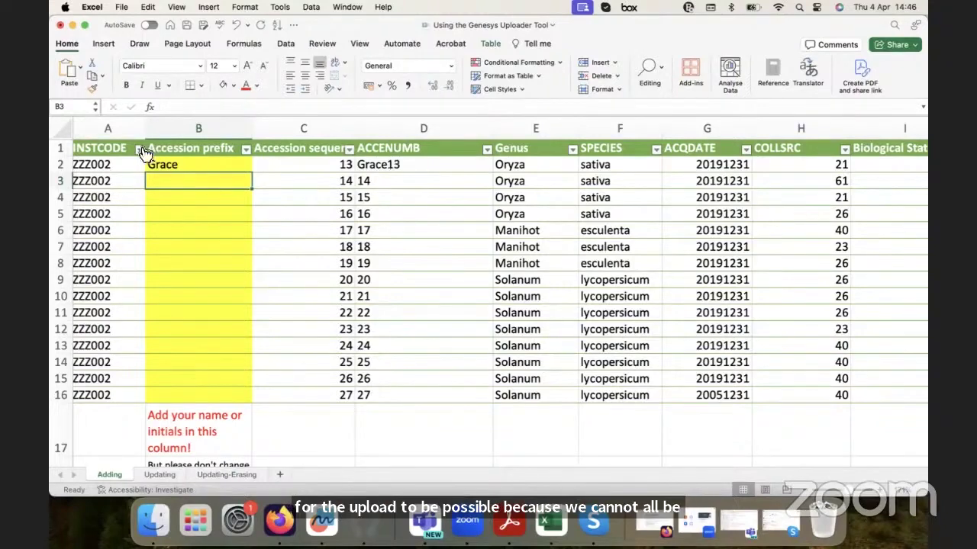
# - Set the Accession prefix in B2 to your own first name followed by the surname initial, without spaces
pyautogui.hscroll(-1, 187, 164)
pyautogui.click(187, 164)
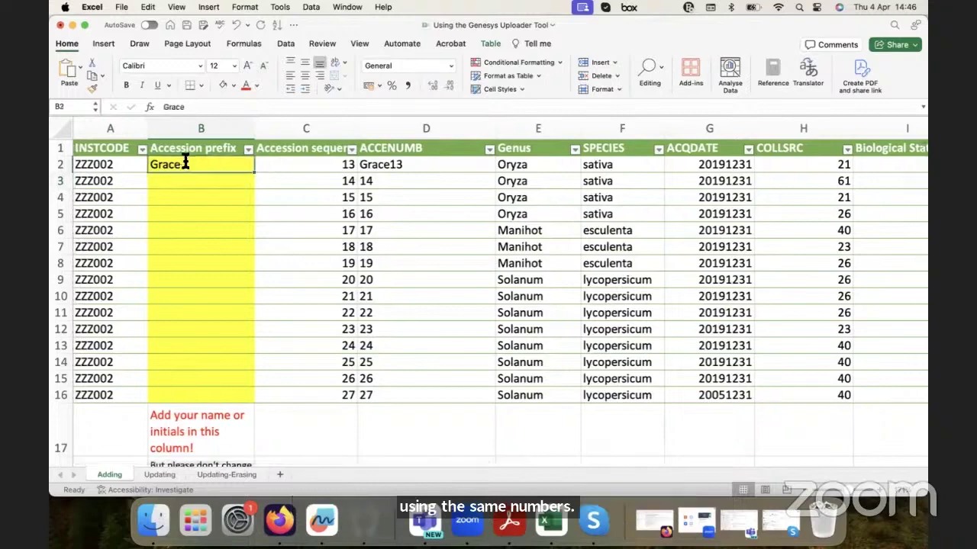
pyautogui.write('Christ')
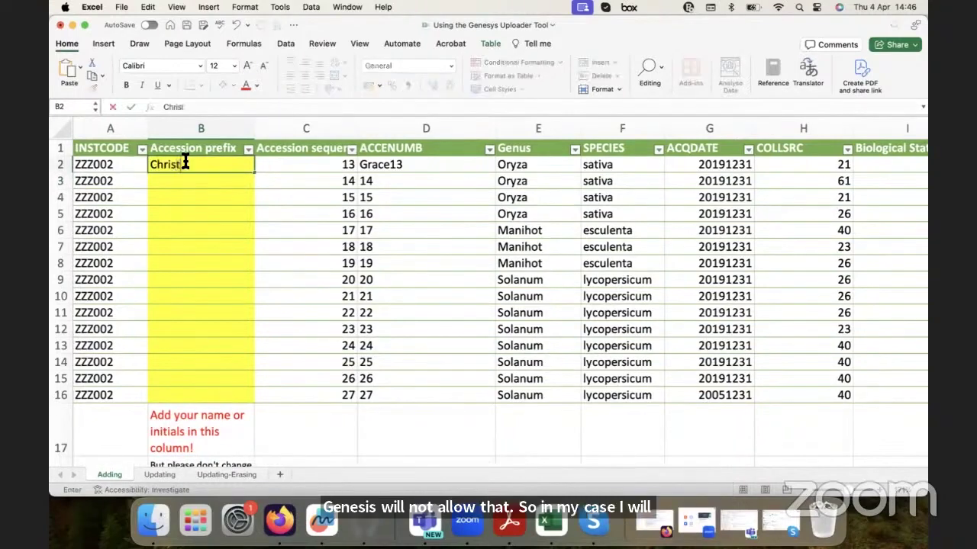
pyautogui.write('elleRabil')
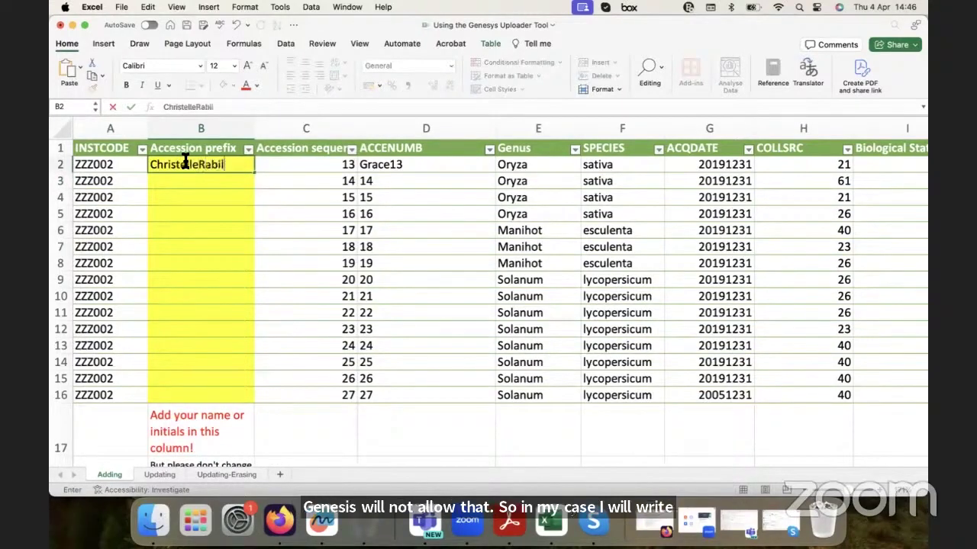
pyautogui.press('BackSpace')
pyautogui.press('BackSpace')
pyautogui.press('BackSpace')
pyautogui.press('BackSpace')
pyautogui.press('BackSpace')
pyautogui.press('BackSpace')
pyautogui.write('eR')
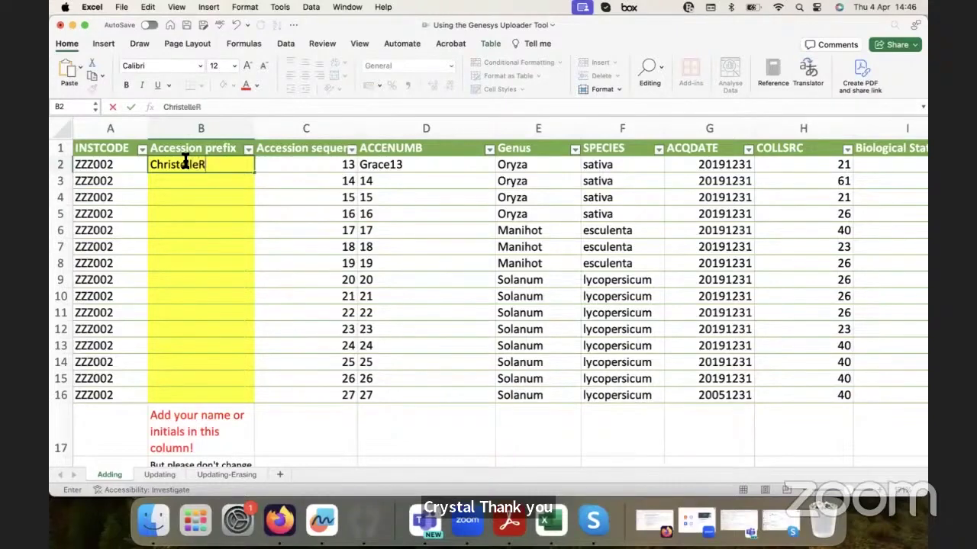
pyautogui.press('Return')
# - Fill the Accession prefix from B2 down through B16
pyautogui.click(219, 169)
pyautogui.moveTo(256, 174); pyautogui.dragTo(244, 401)
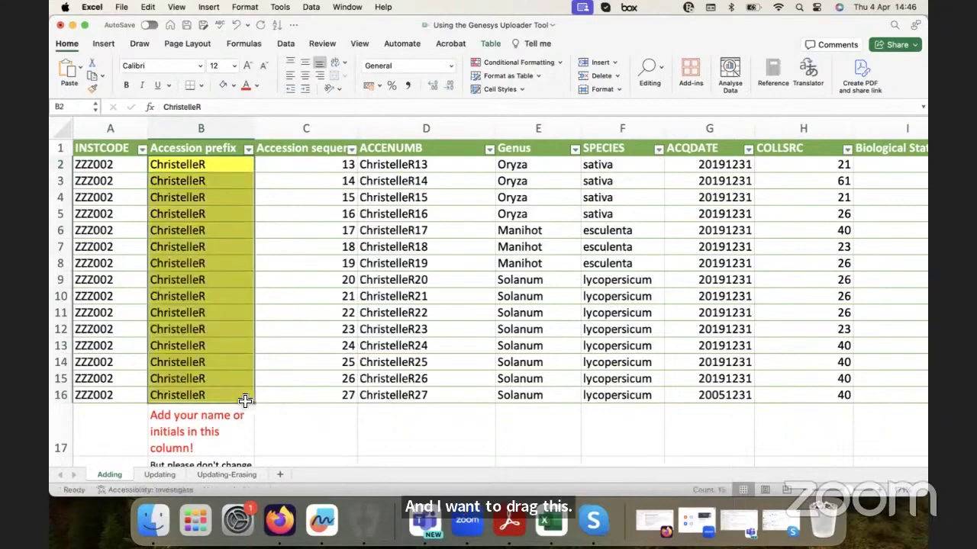
pyautogui.click(245, 399)
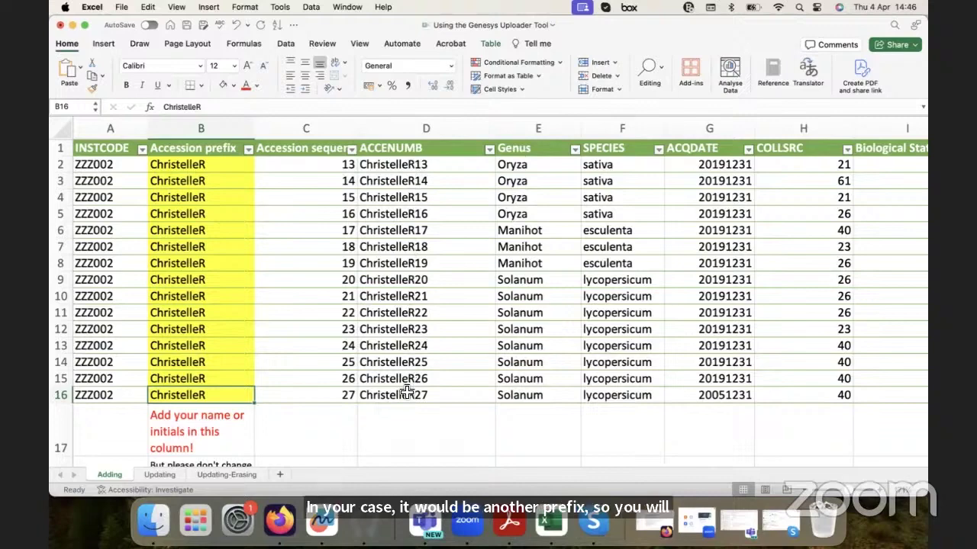
# - Check the ACCENUMB values on the Updating and Updating-Erasing sheets, and return to the Adding sheet
pyautogui.click(169, 474)
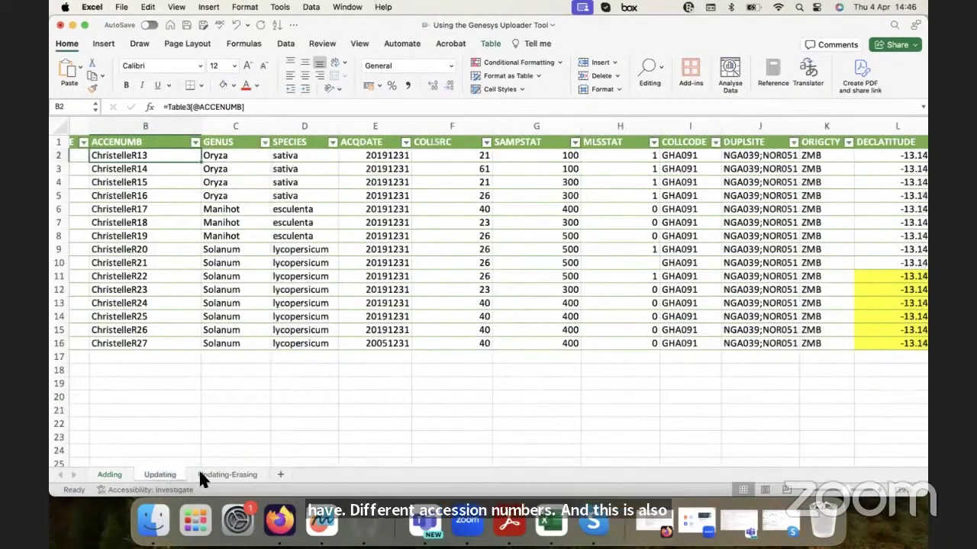
pyautogui.click(200, 474)
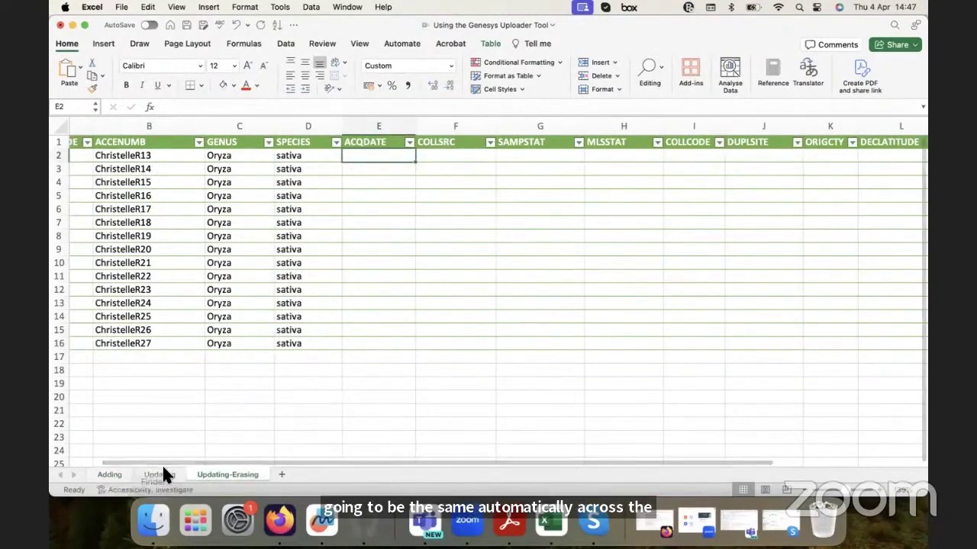
pyautogui.click(161, 474)
pyautogui.click(110, 474)
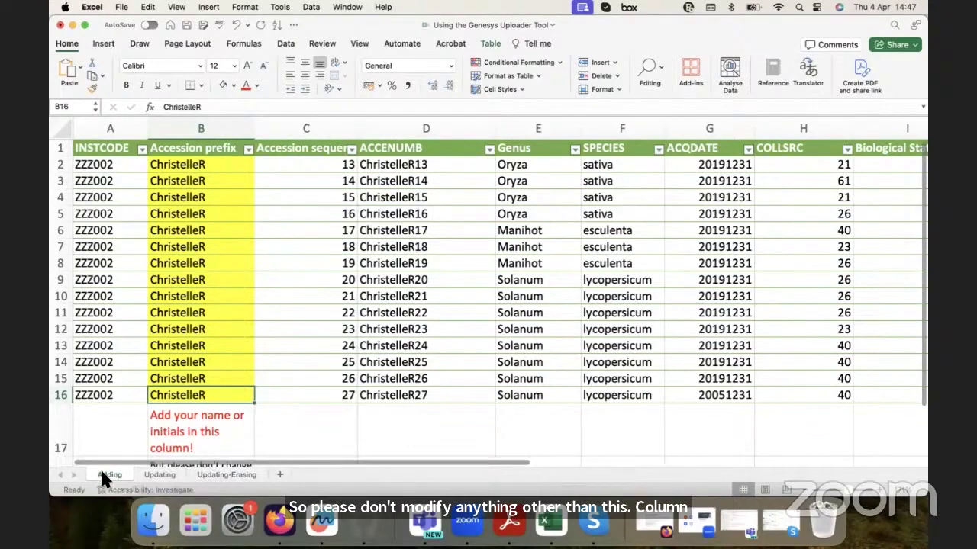
# - Review the note in B18 about not changing other columns, and save the workbook under its existing name
pyautogui.scroll(-2, 204, 427)
pyautogui.scroll(-1, 204, 427)
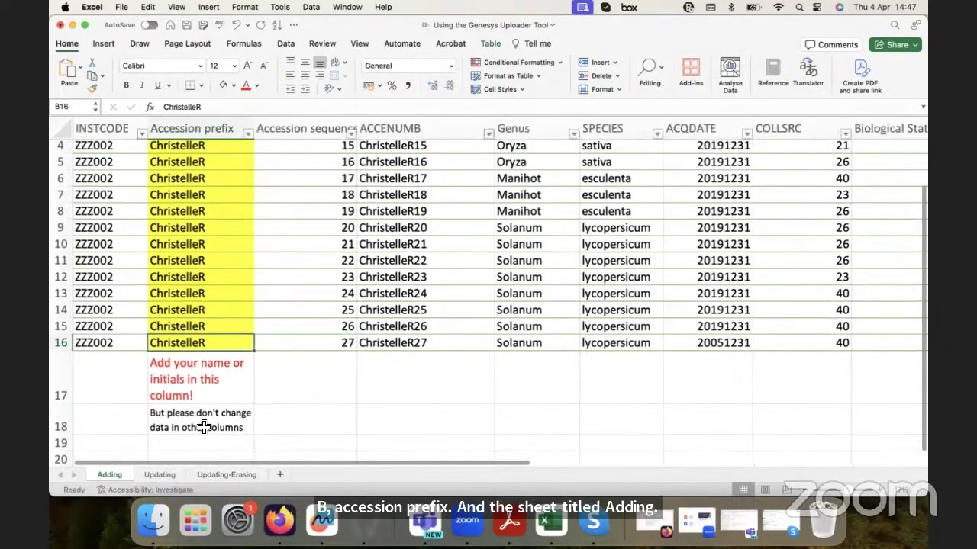
pyautogui.scroll(-2, 204, 427)
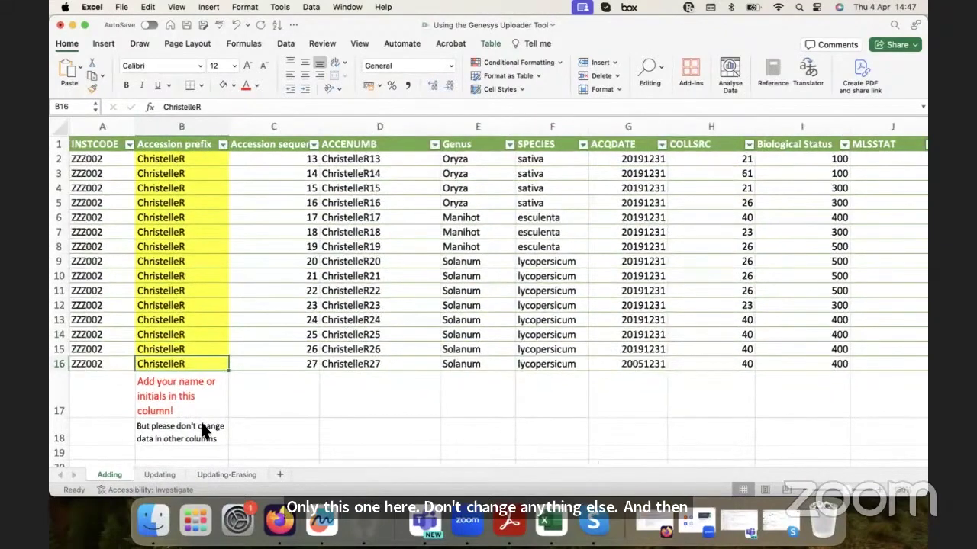
pyautogui.press('super+s')
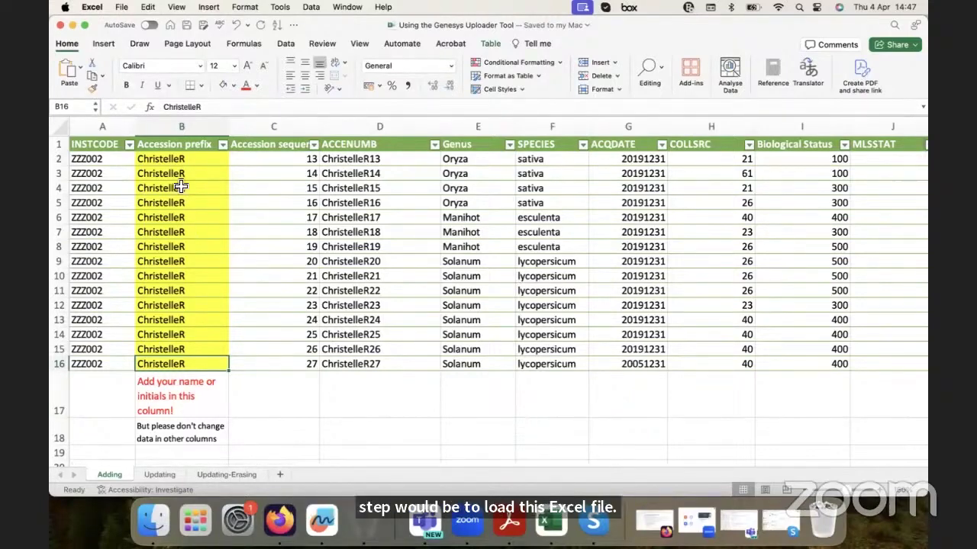
pyautogui.click(169, 160)
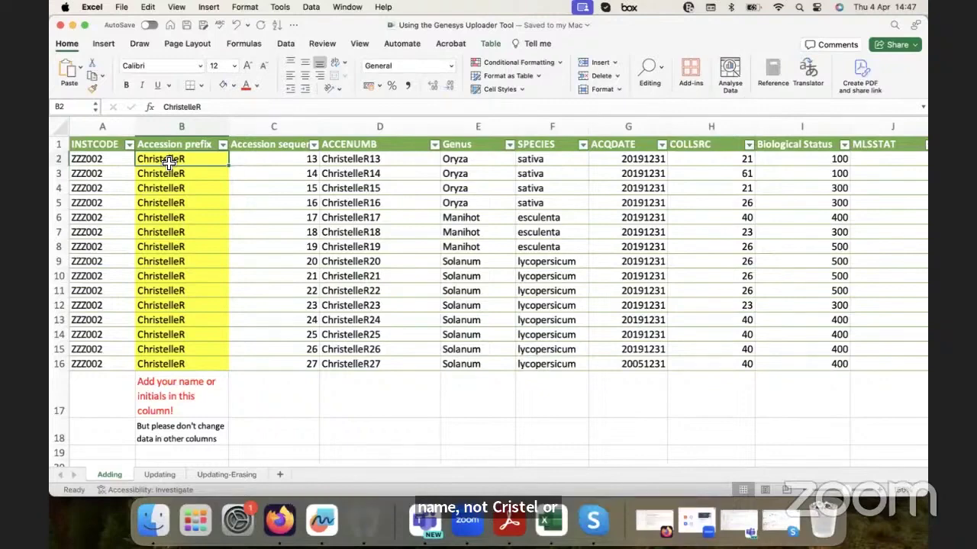
pyautogui.click(122, 6)
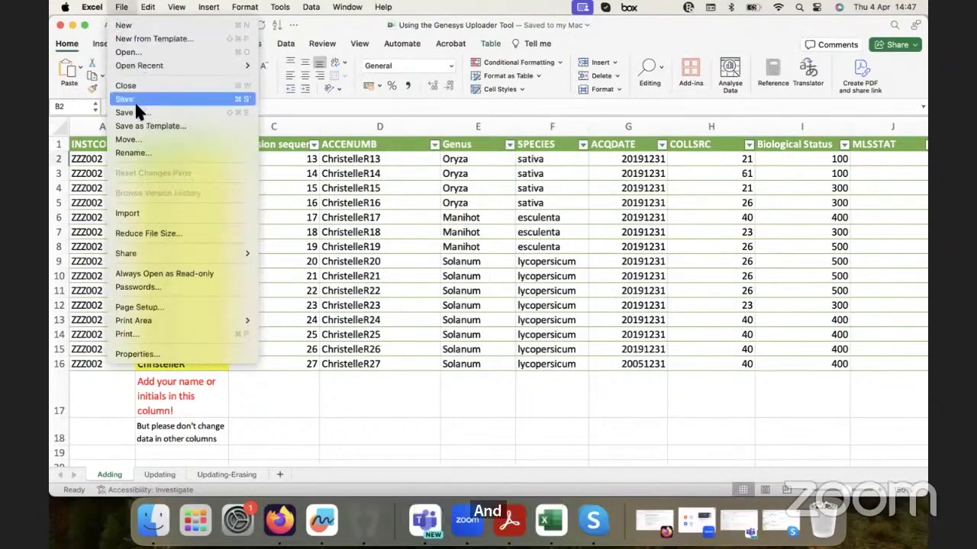
pyautogui.click(136, 102)
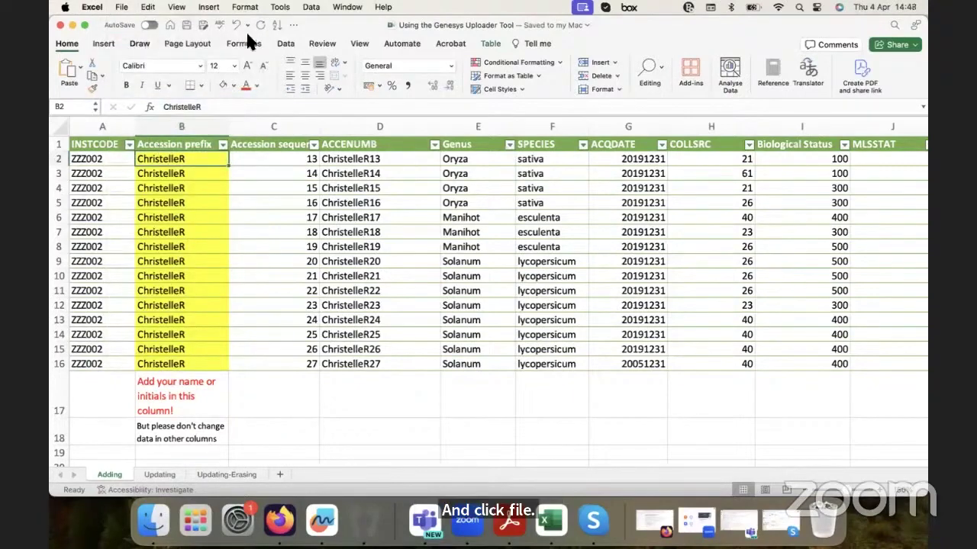
pyautogui.click(123, 7)
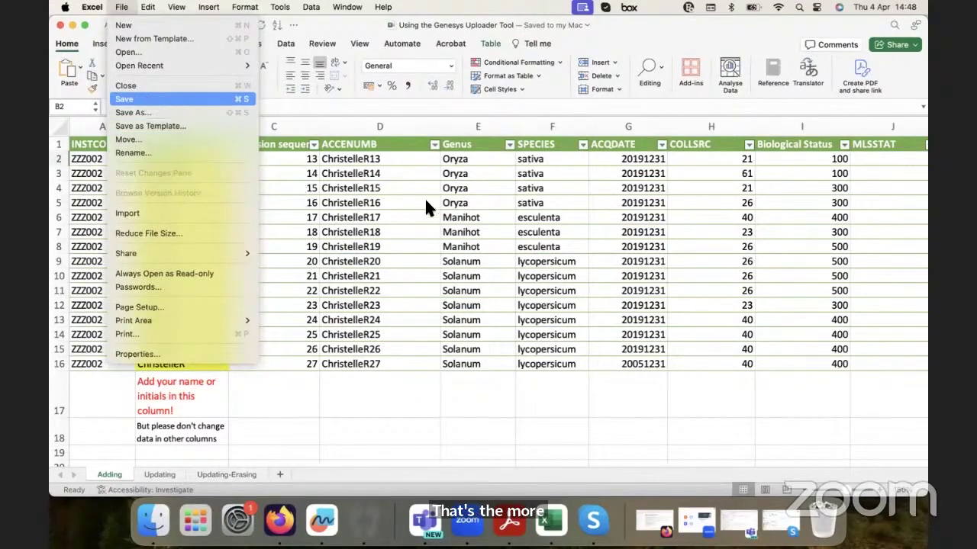
# - Switch to Genesys Uploader and start adding a source file from the Downloads folder
pyautogui.click(291, 402)
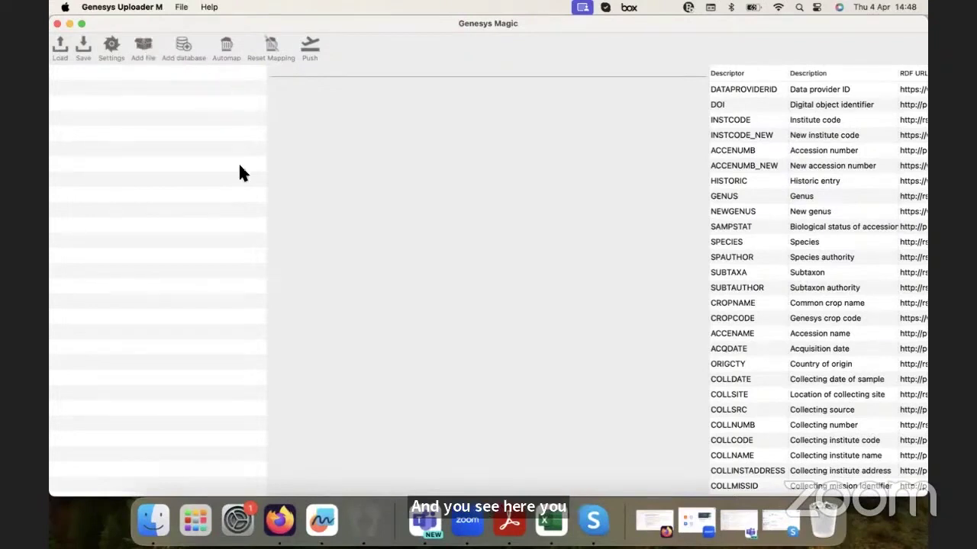
pyautogui.click(143, 48)
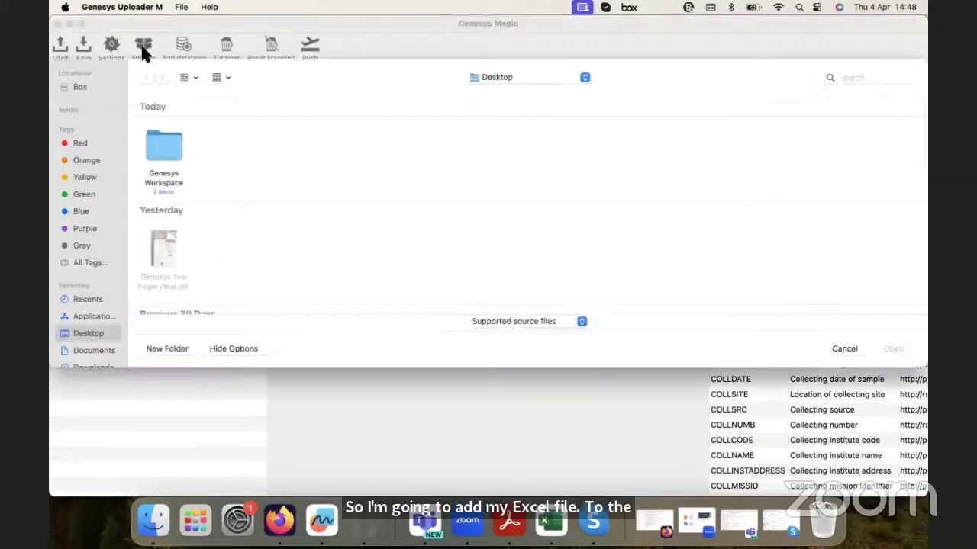
pyautogui.scroll(-1, 95, 348)
pyautogui.click(95, 336)
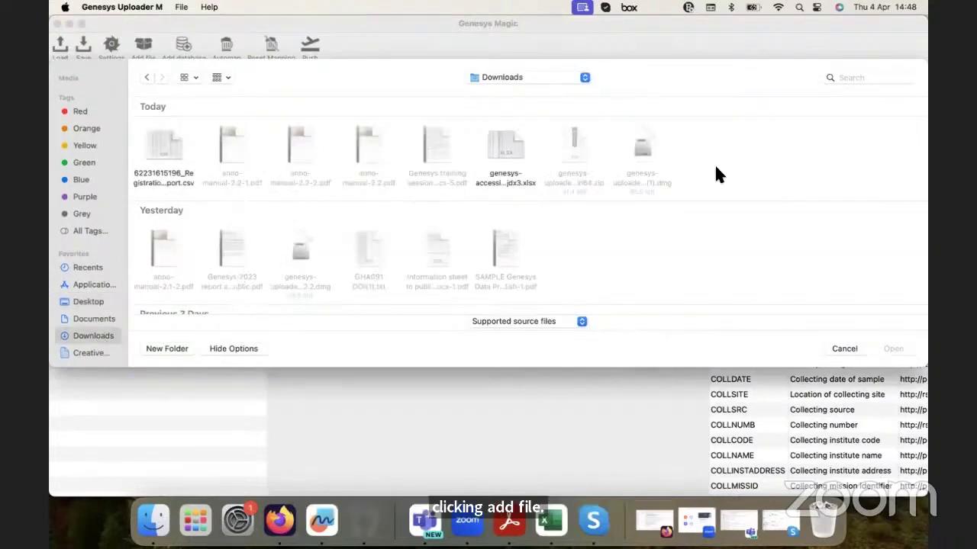
# - Search Downloads for "using" and add Using the Genesys Uploader Tool.xlsx as the source file
pyautogui.click(844, 77)
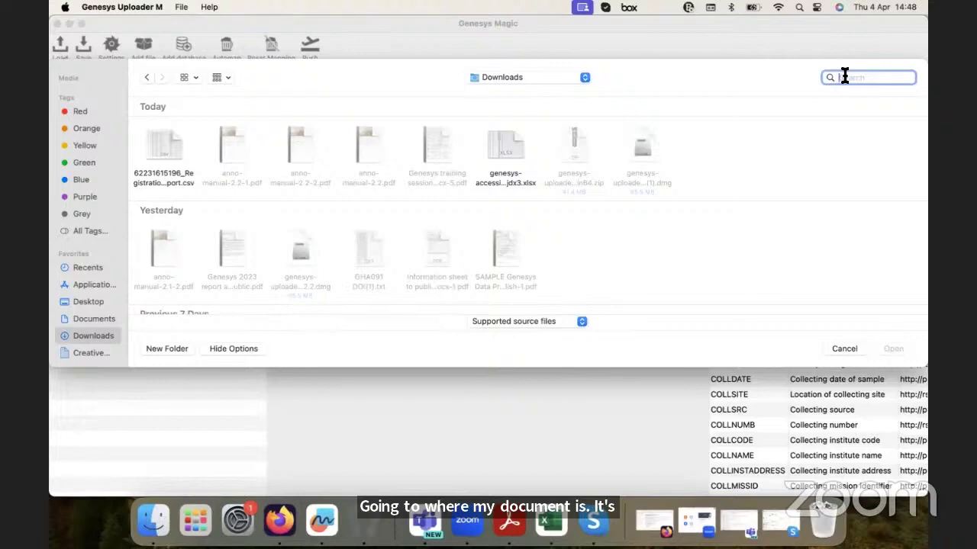
pyautogui.scroll(-5, 538, 173)
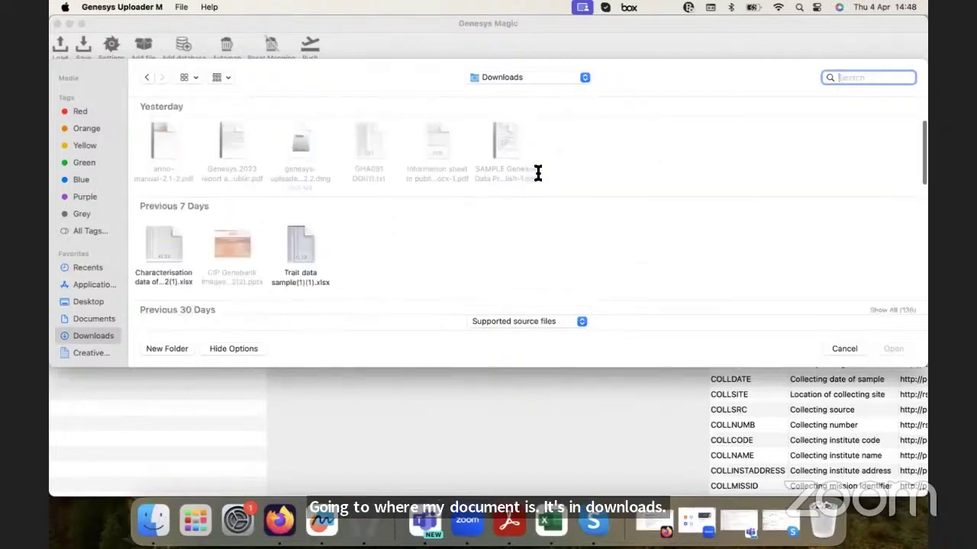
pyautogui.scroll(-3, 538, 173)
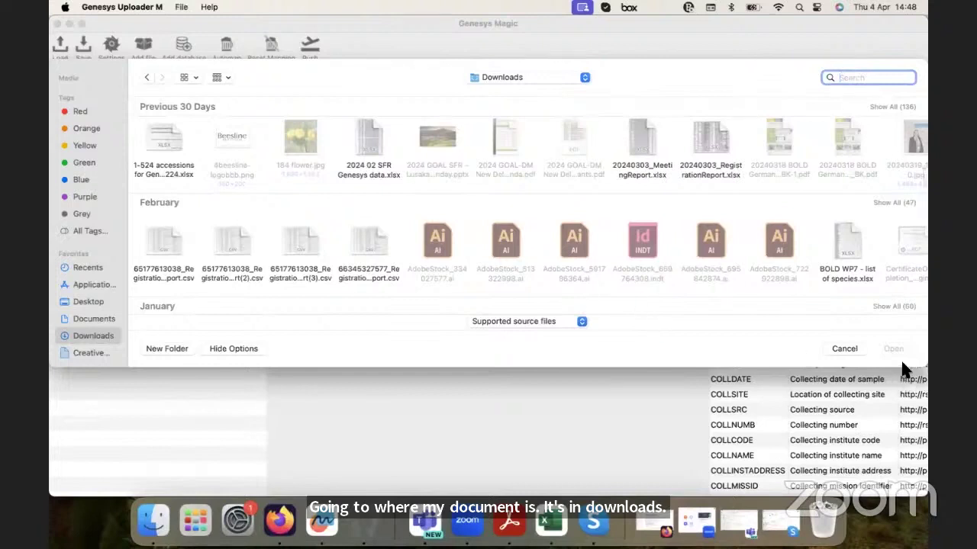
pyautogui.moveTo(918, 371); pyautogui.dragTo(740, 343)
pyautogui.write('us')
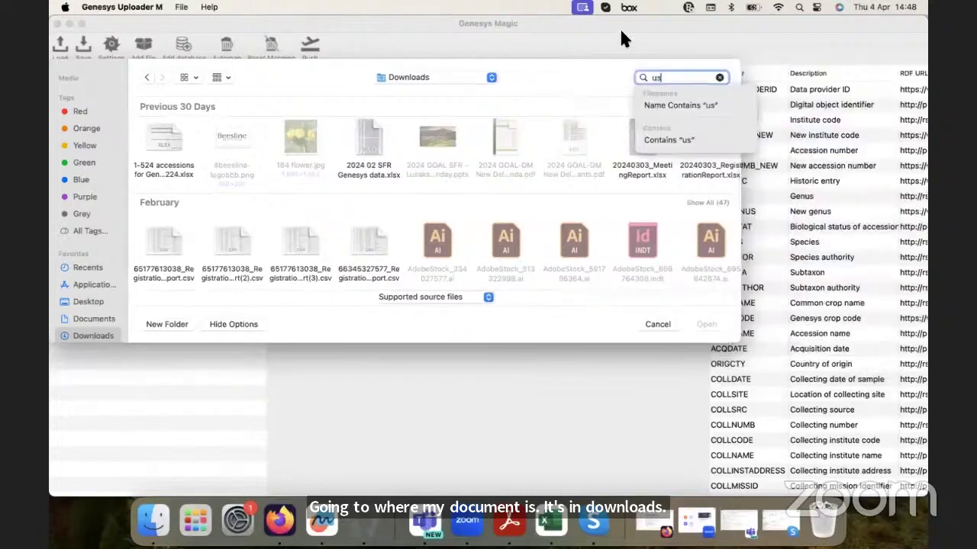
pyautogui.write('ing')
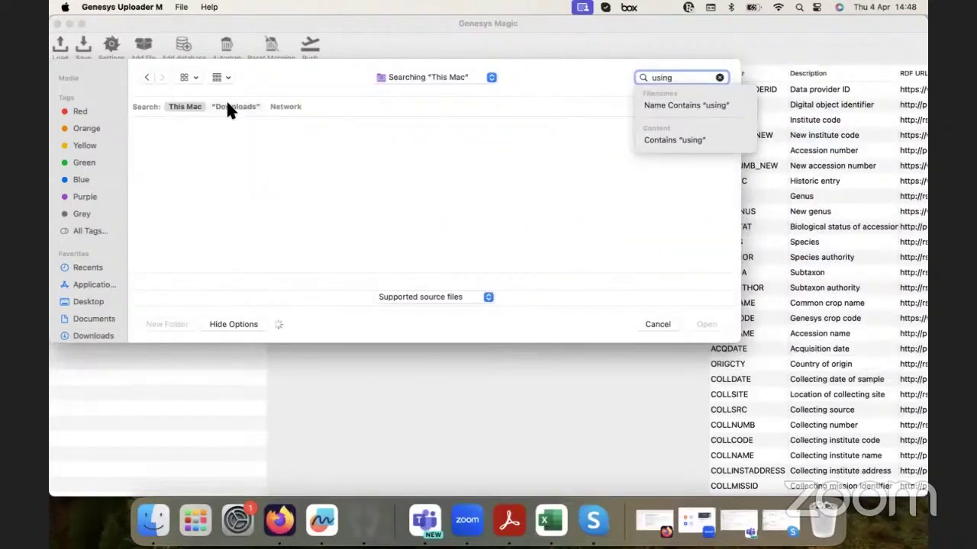
pyautogui.click(233, 107)
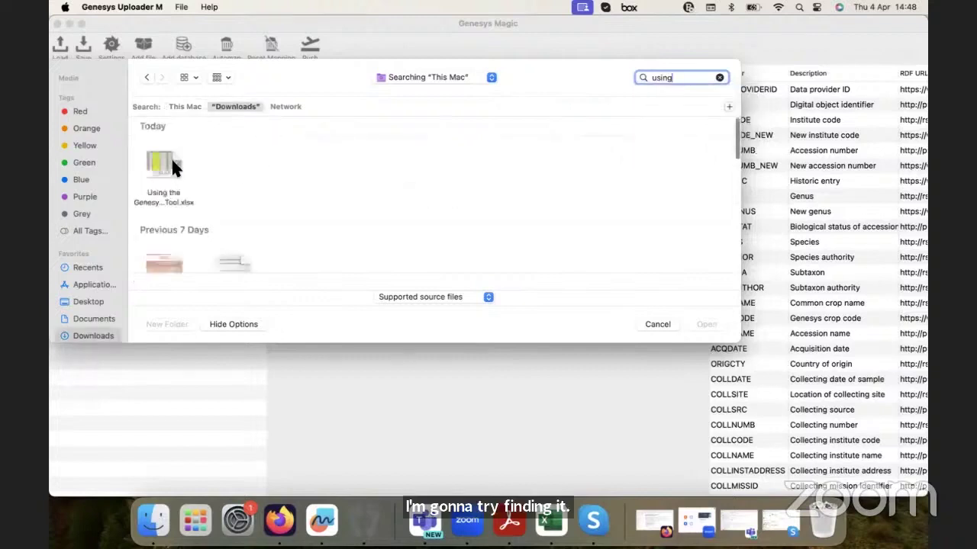
pyautogui.click(174, 166)
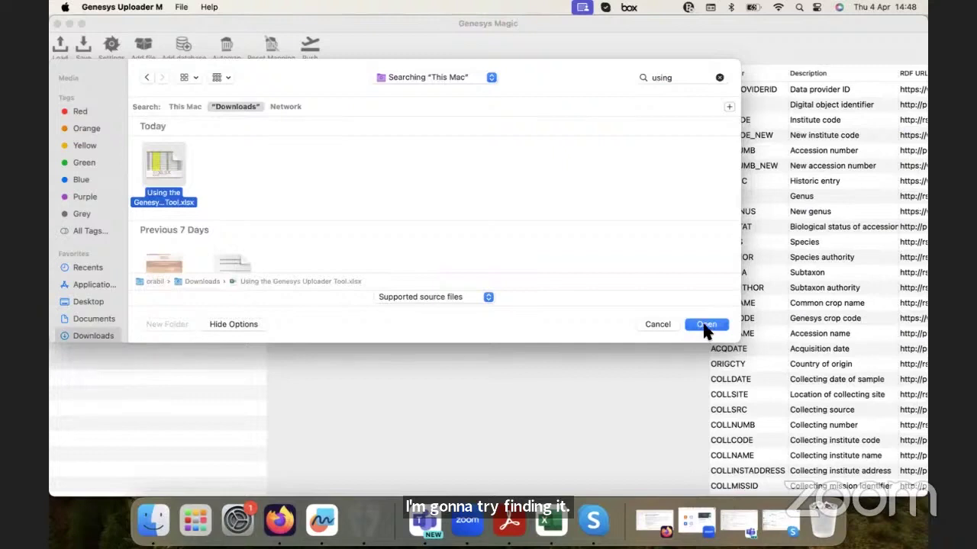
pyautogui.click(706, 326)
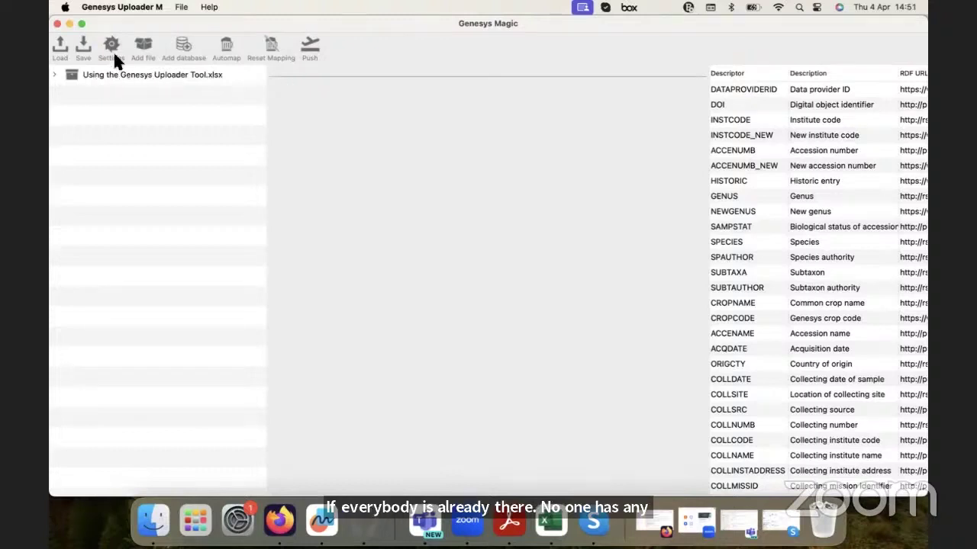
# - Expand Using the Genesys Uploader Tool.xlsx and open its Adding sheet
pyautogui.click(56, 75)
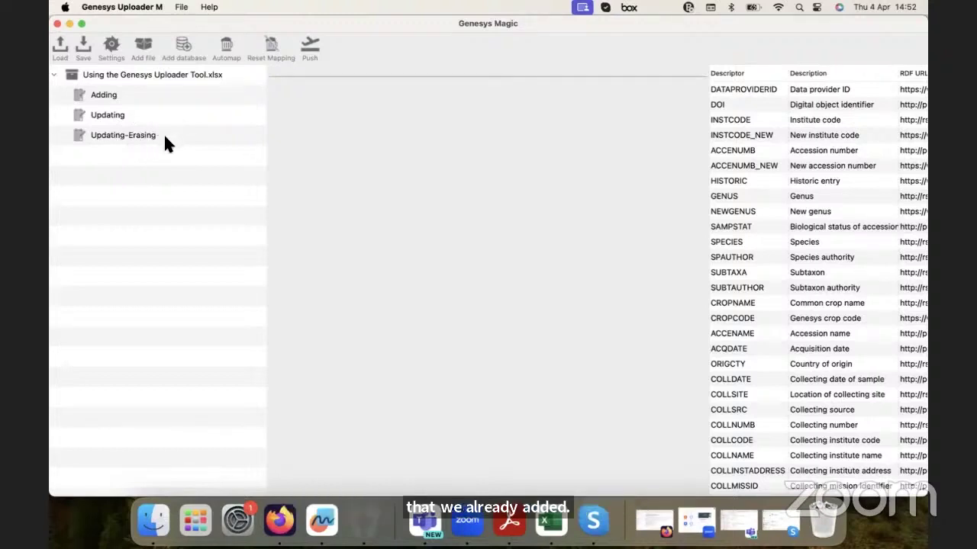
pyautogui.click(109, 100)
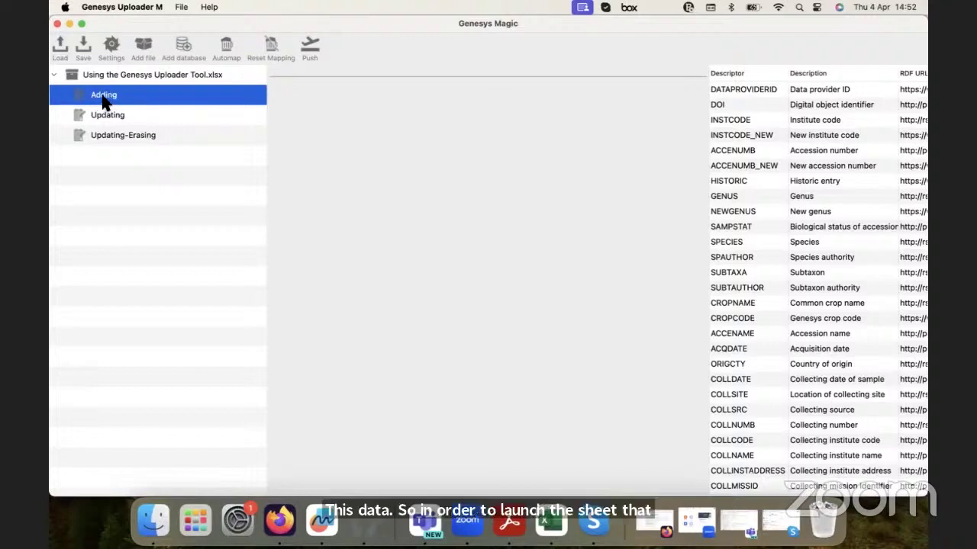
pyautogui.doubleClick(105, 100)
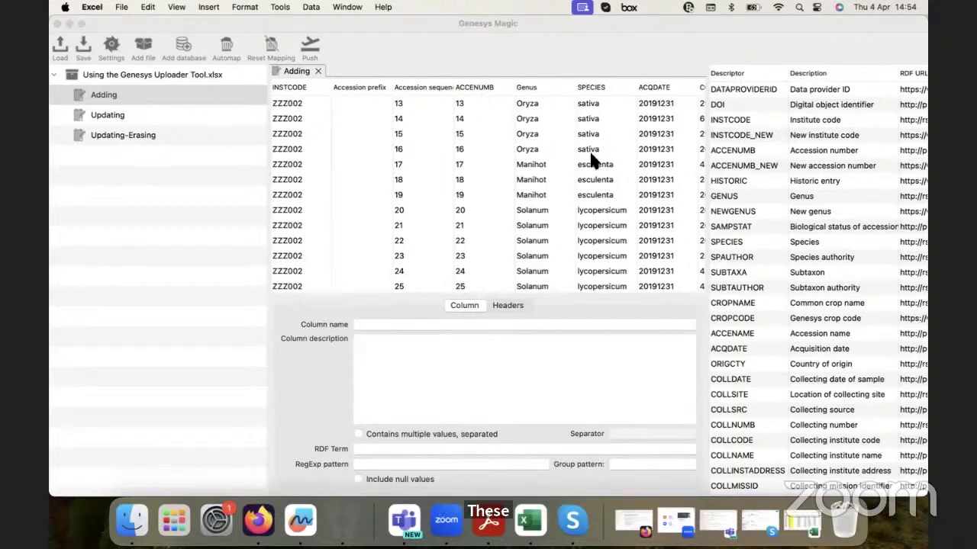
# - Review the Adding sheet's columns across to DECLATITUDE and the passport descriptors from DOI to SAMPSTAT, and return to the first column
pyautogui.hscroll(8, 585, 130)
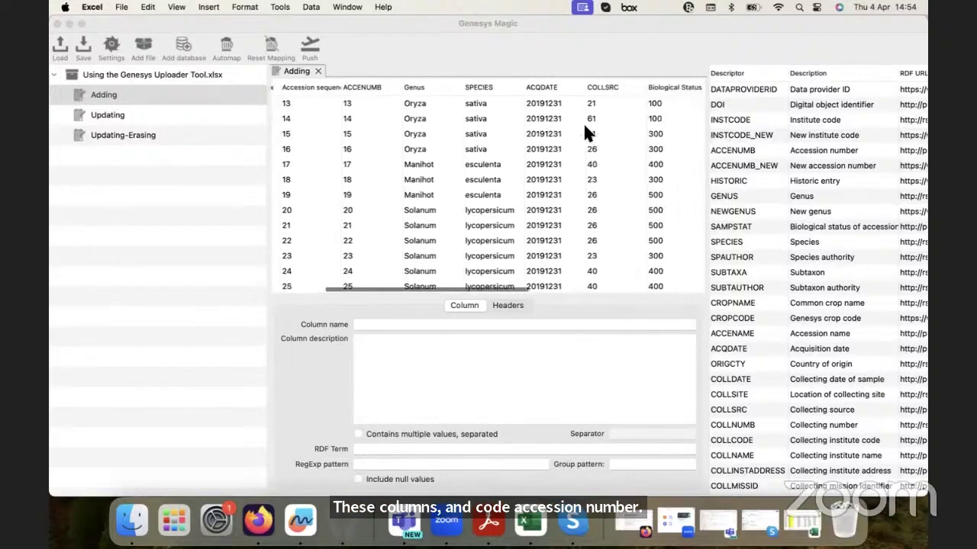
pyautogui.hscroll(5, 585, 131)
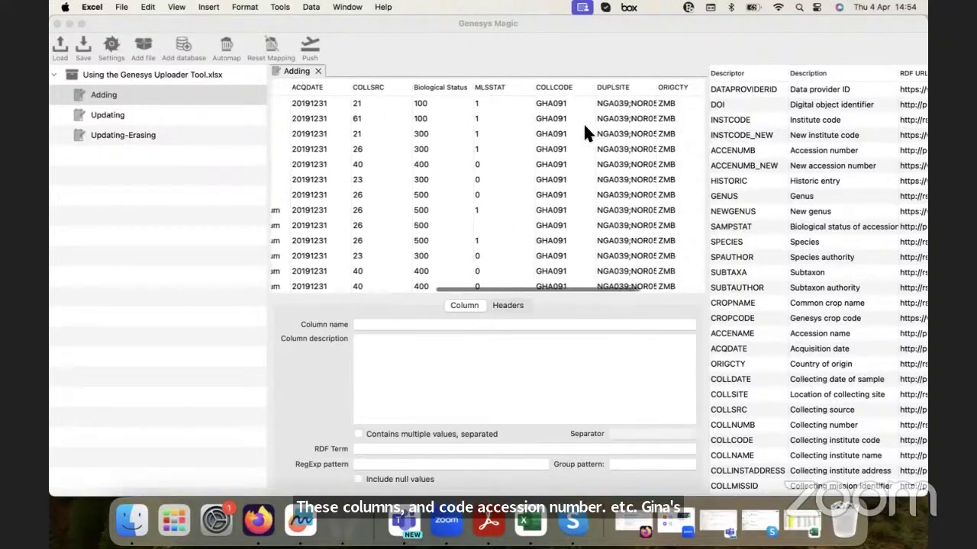
pyautogui.hscroll(2, 585, 131)
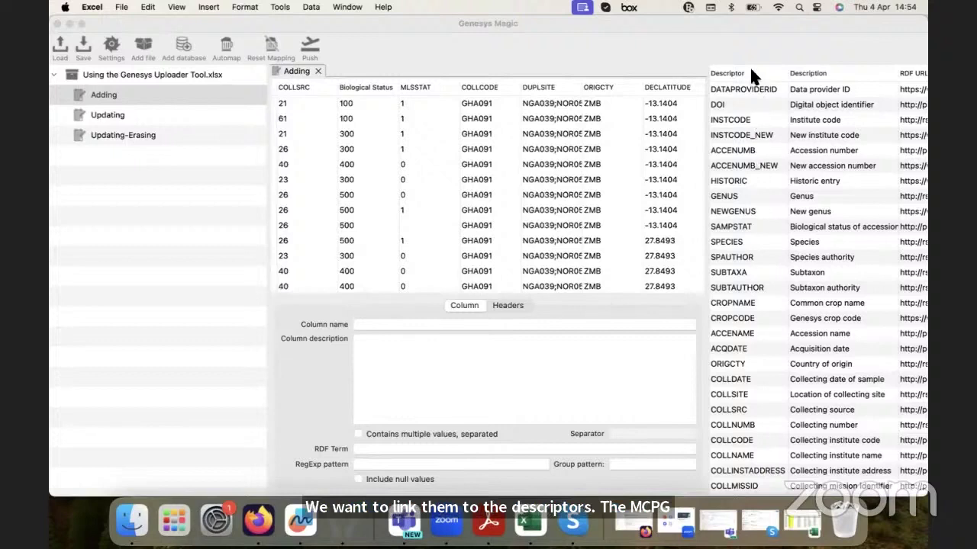
pyautogui.click(741, 104)
pyautogui.click(739, 121)
pyautogui.click(741, 135)
pyautogui.click(741, 150)
pyautogui.click(741, 166)
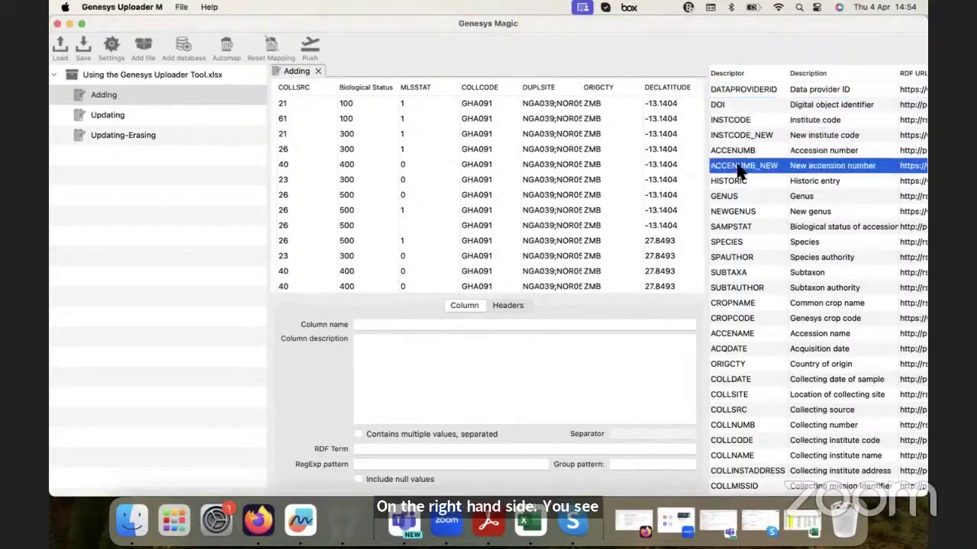
pyautogui.click(739, 181)
pyautogui.click(737, 196)
pyautogui.click(736, 226)
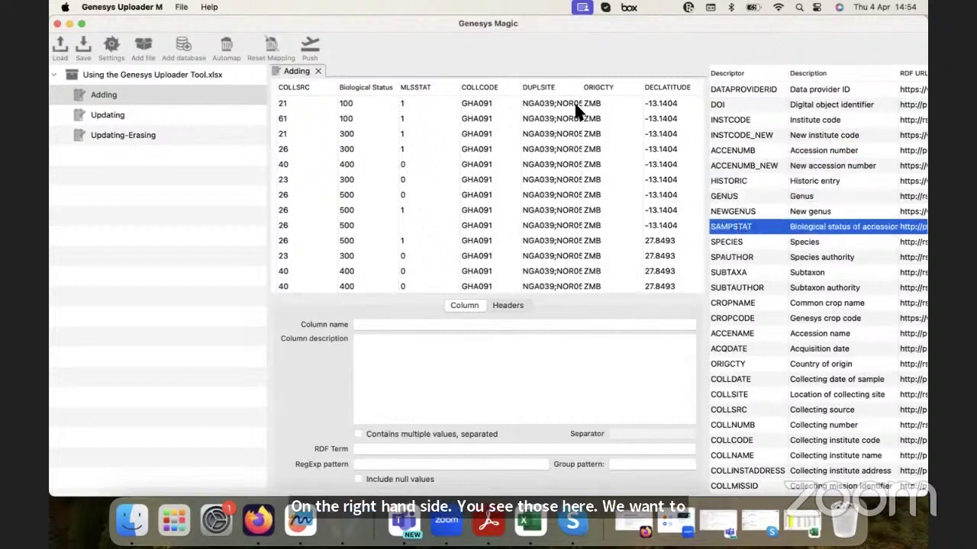
pyautogui.hscroll(-5, 308, 96)
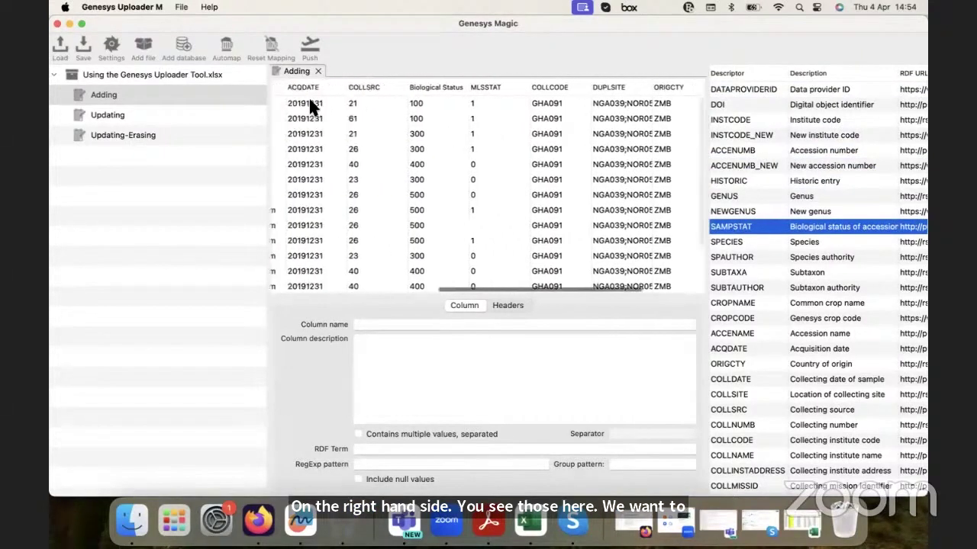
pyautogui.hscroll(-3, 309, 100)
pyautogui.hscroll(-2, 310, 101)
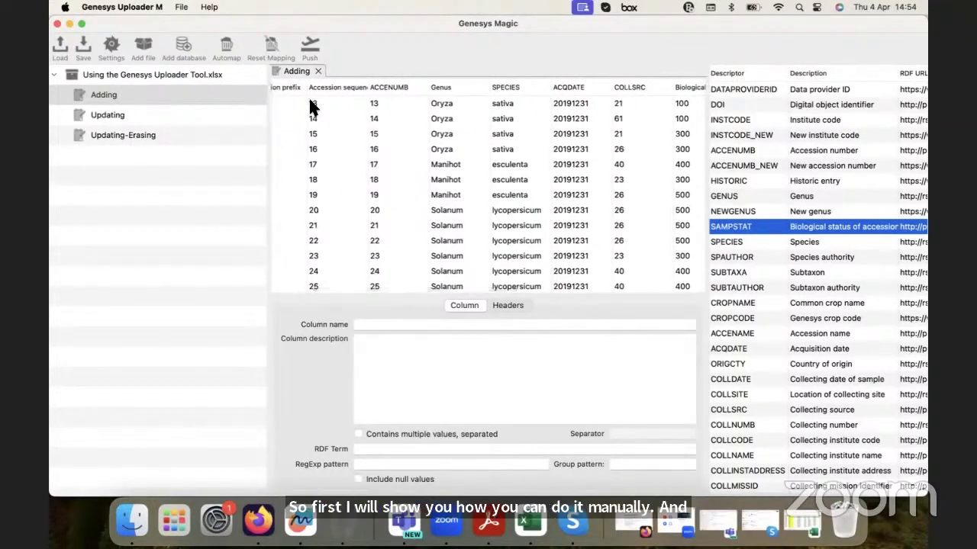
pyautogui.hscroll(-2, 313, 106)
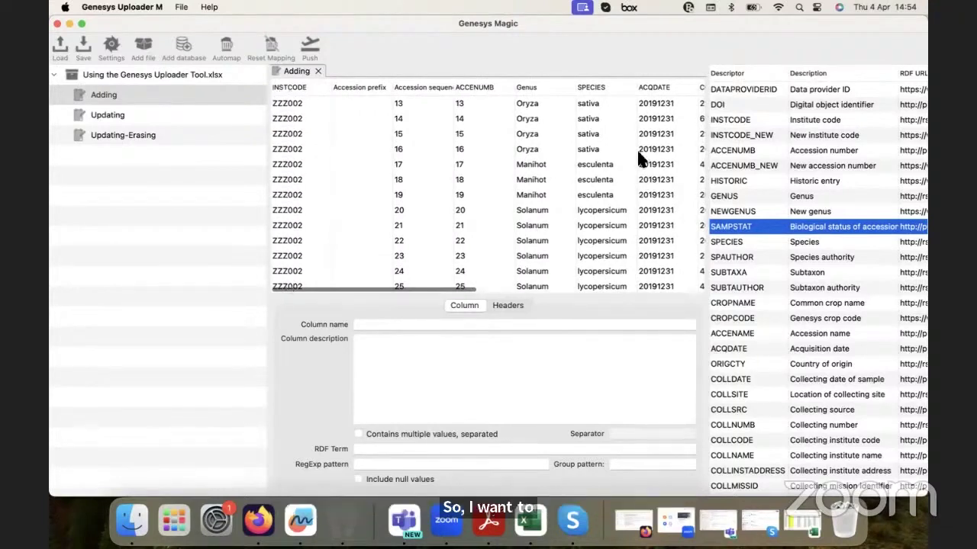
# - Sort the descriptor list alphabetically and select the INSTCODE (Institute code) descriptor
pyautogui.click(738, 73)
pyautogui.scroll(-10, 728, 252)
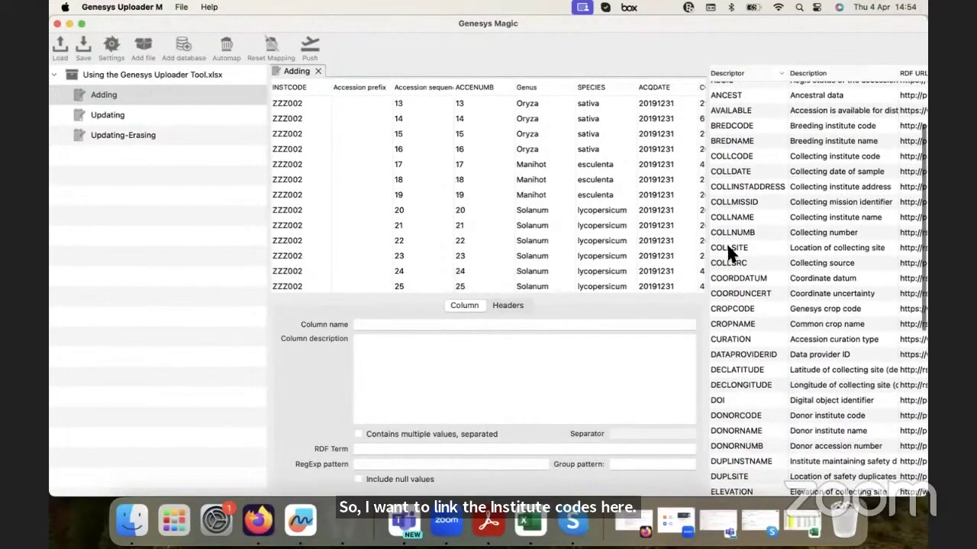
pyautogui.scroll(-2, 729, 252)
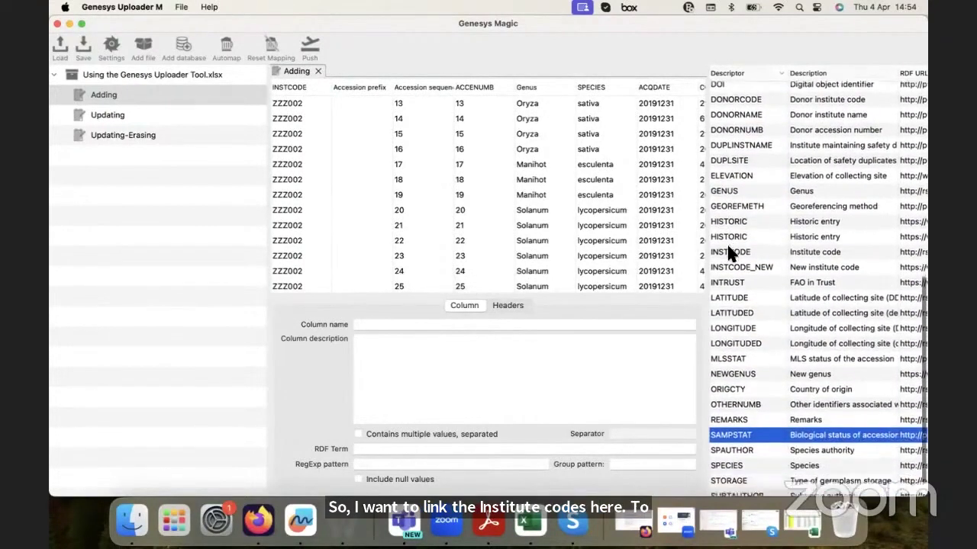
pyautogui.scroll(1, 729, 352)
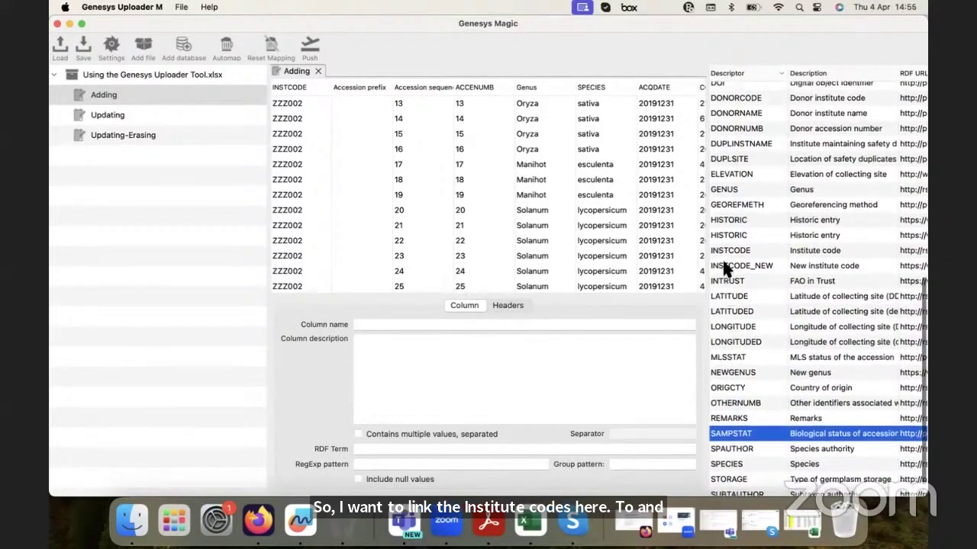
pyautogui.click(725, 252)
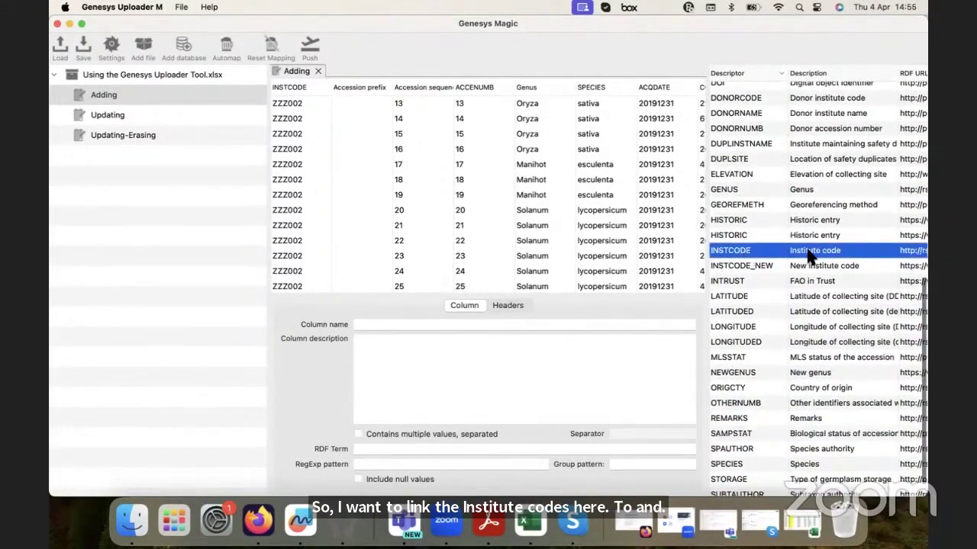
pyautogui.hscroll(3, 831, 255)
pyautogui.hscroll(-3, 828, 256)
pyautogui.scroll(1, 739, 261)
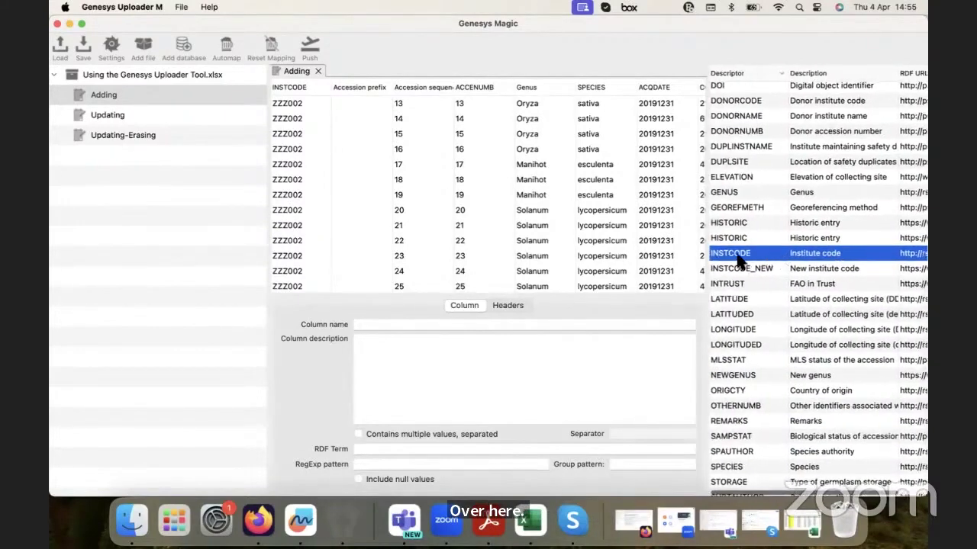
# - Restore the original order of the descriptor list and select the INSTCODE descriptor near its start
pyautogui.click(739, 75)
pyautogui.click(737, 75)
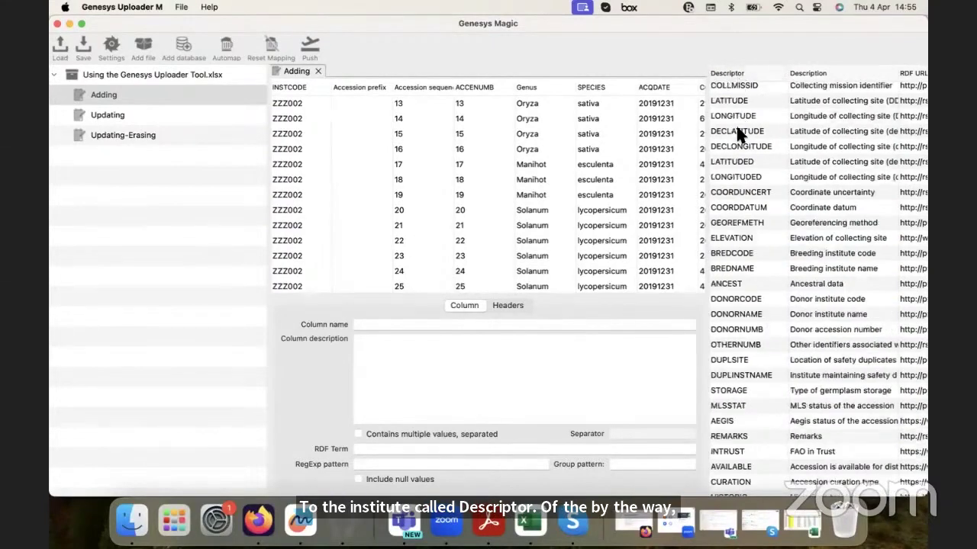
pyautogui.scroll(5, 738, 131)
pyautogui.scroll(3, 737, 130)
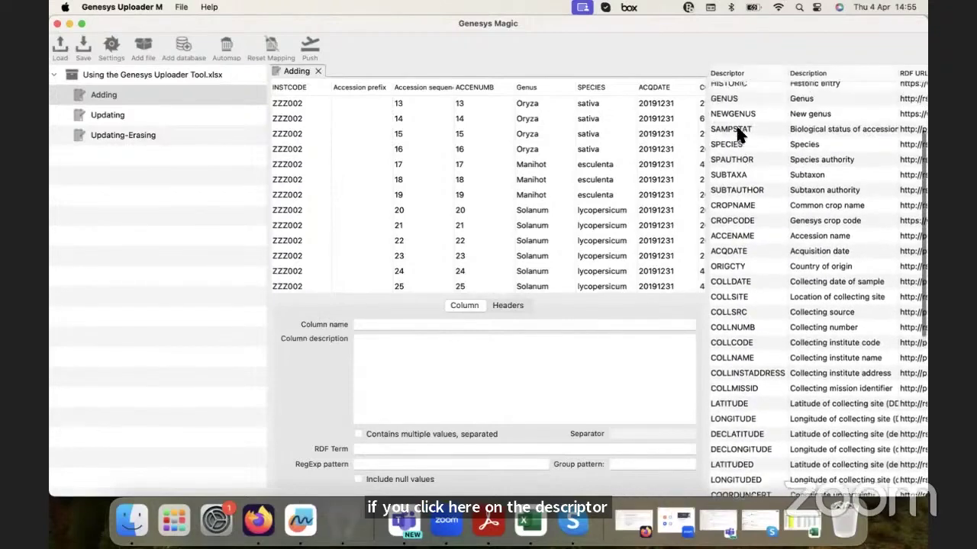
pyautogui.scroll(3, 737, 122)
pyautogui.click(717, 122)
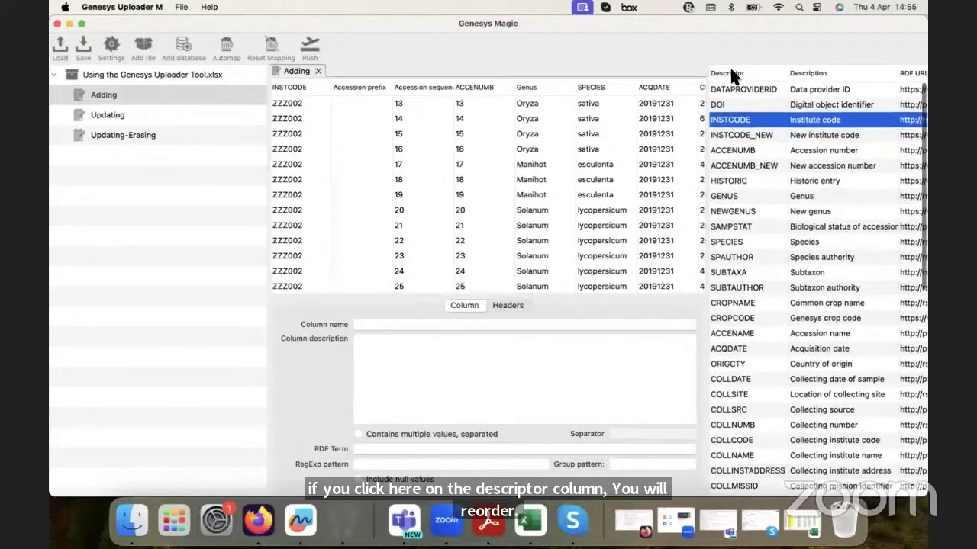
# - Sort the descriptors alphabetically again and link the sheet's INSTCODE column to the INSTCODE descriptor as its RDF term
pyautogui.click(732, 74)
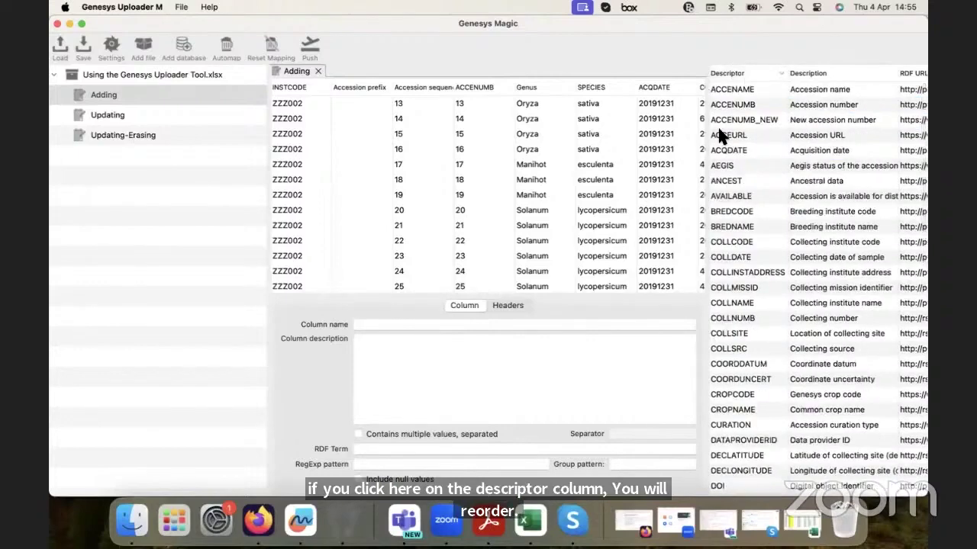
pyautogui.scroll(-10, 734, 216)
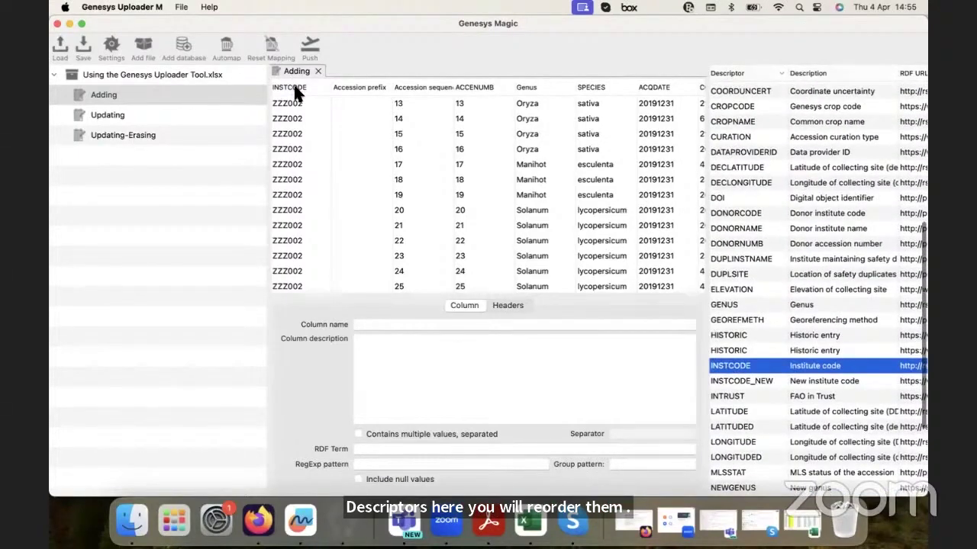
pyautogui.scroll(-3, 740, 286)
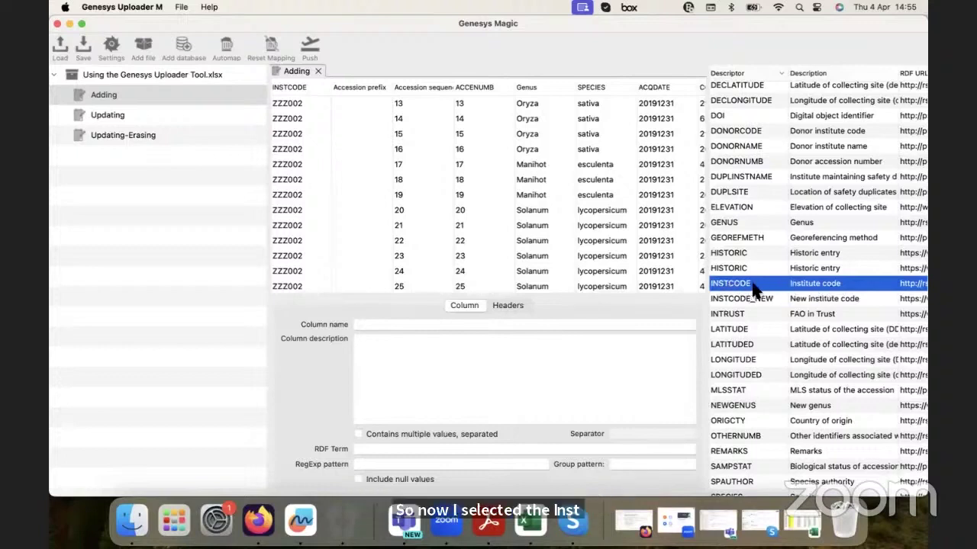
pyautogui.click(292, 89)
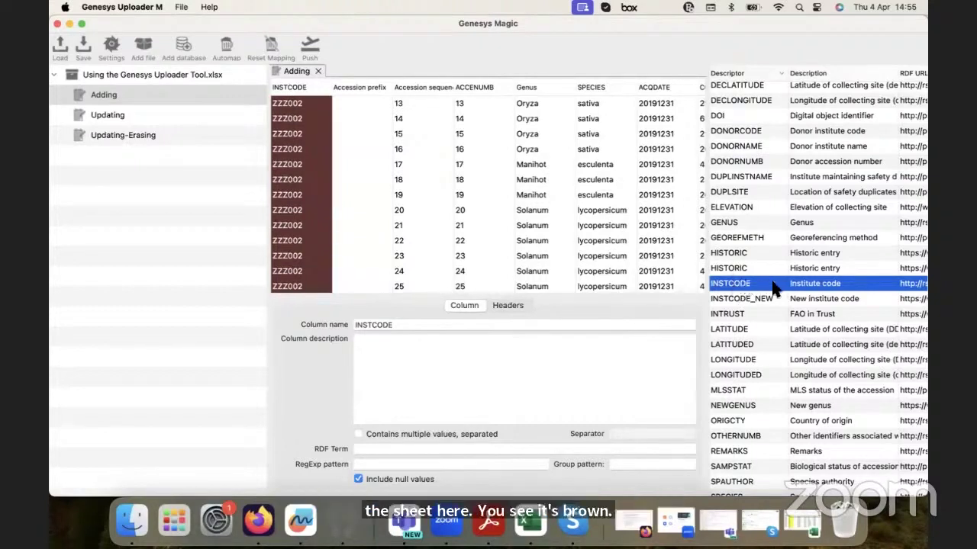
pyautogui.moveTo(786, 287); pyautogui.dragTo(396, 451)
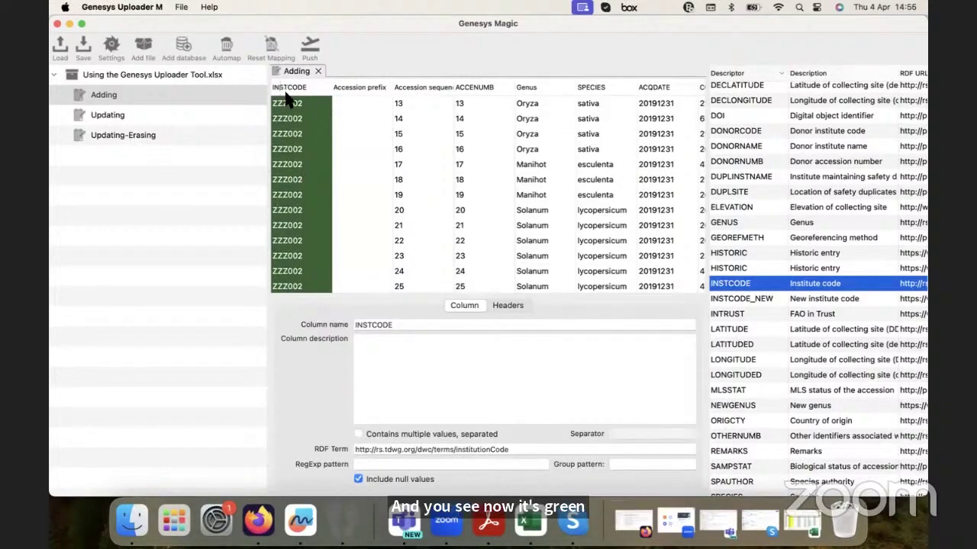
# - Narrow the Descriptor and Description columns and widen the descriptor list and its RDF URL column to make the URLs readable
pyautogui.click(347, 90)
pyautogui.click(303, 90)
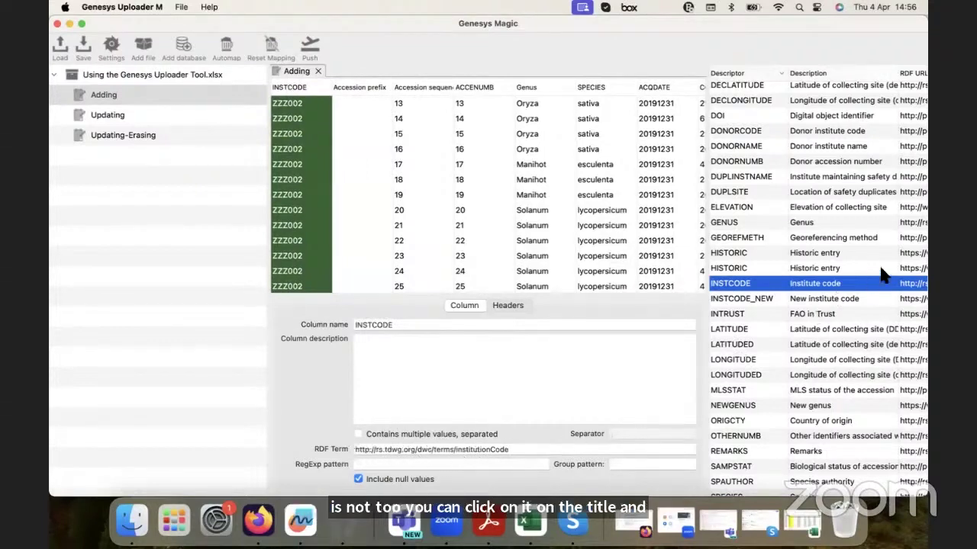
pyautogui.hscroll(3, 883, 275)
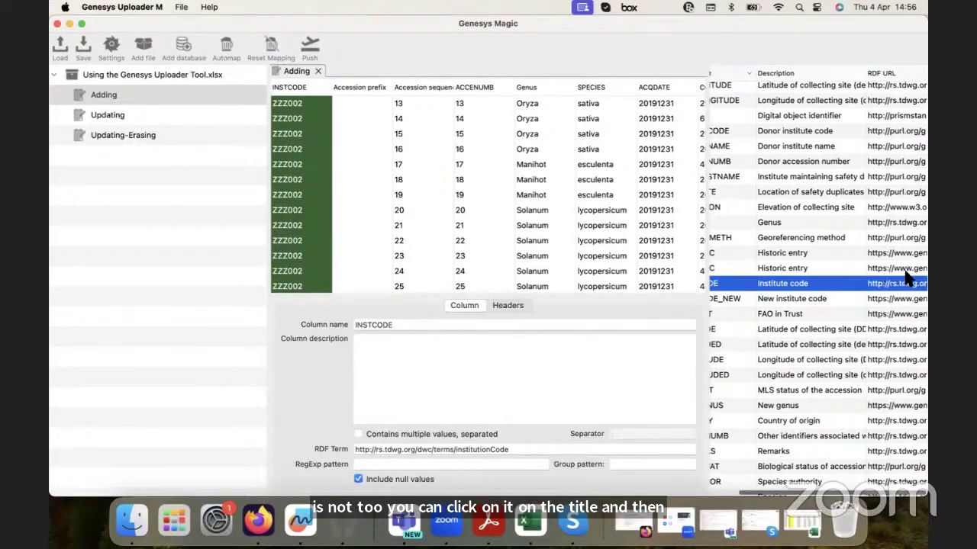
pyautogui.click(861, 67)
pyautogui.moveTo(838, 76); pyautogui.dragTo(848, 75)
pyautogui.moveTo(787, 74); pyautogui.dragTo(762, 73)
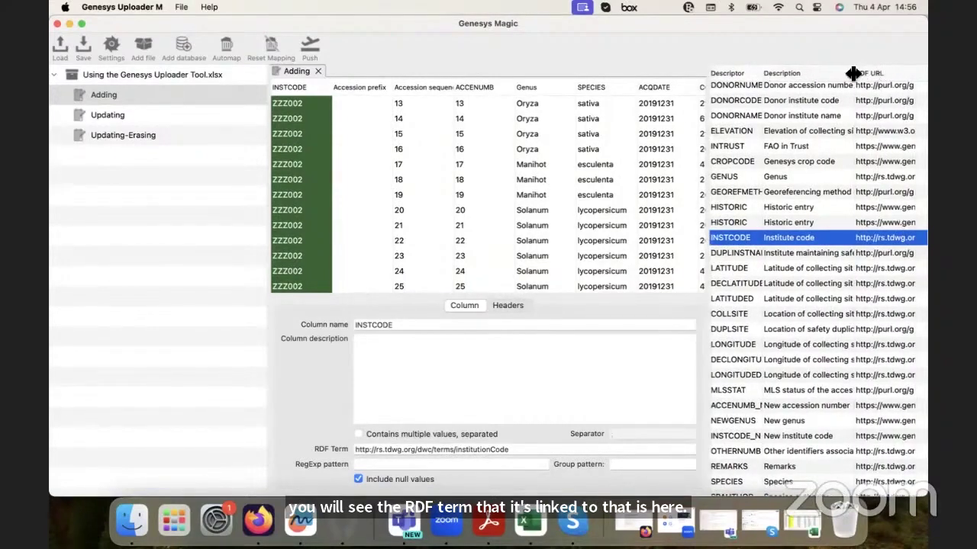
pyautogui.moveTo(853, 73); pyautogui.dragTo(821, 76)
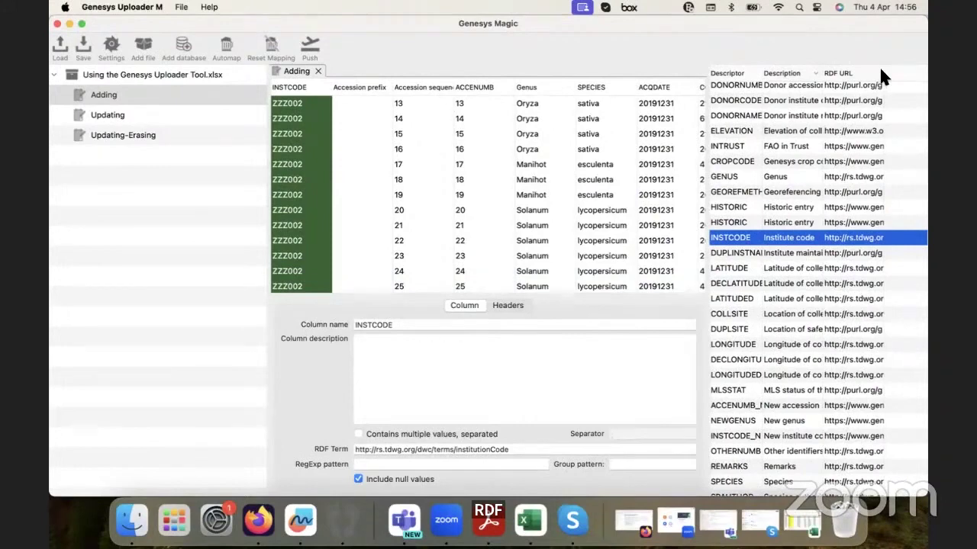
pyautogui.moveTo(881, 71); pyautogui.dragTo(937, 76)
pyautogui.scroll(1, 805, 241)
pyautogui.moveTo(703, 212); pyautogui.dragTo(626, 209)
pyautogui.moveTo(870, 91); pyautogui.dragTo(928, 74)
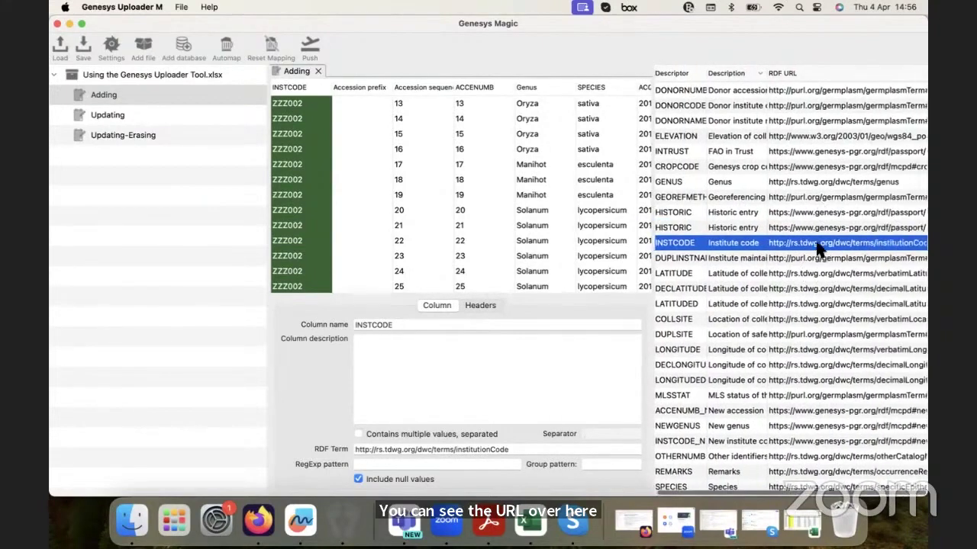
pyautogui.hscroll(-1, 679, 251)
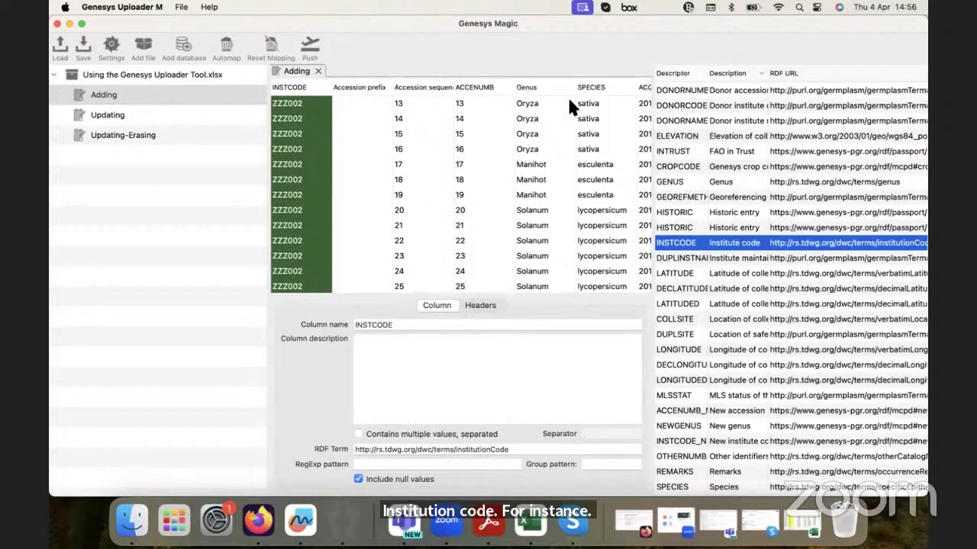
# - Link the Adding sheet's Genus column to the GENUS descriptor as its RDF term
pyautogui.hscroll(3, 571, 102)
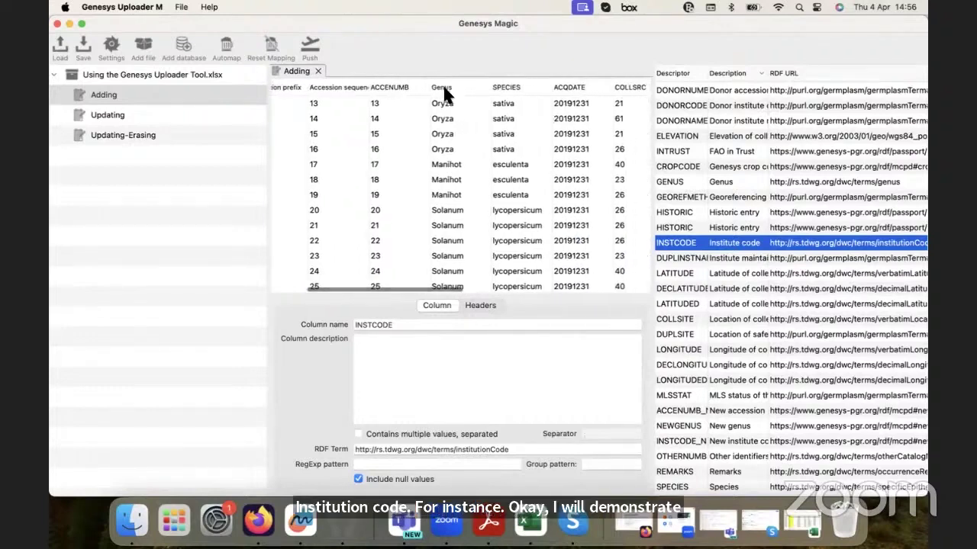
pyautogui.click(476, 87)
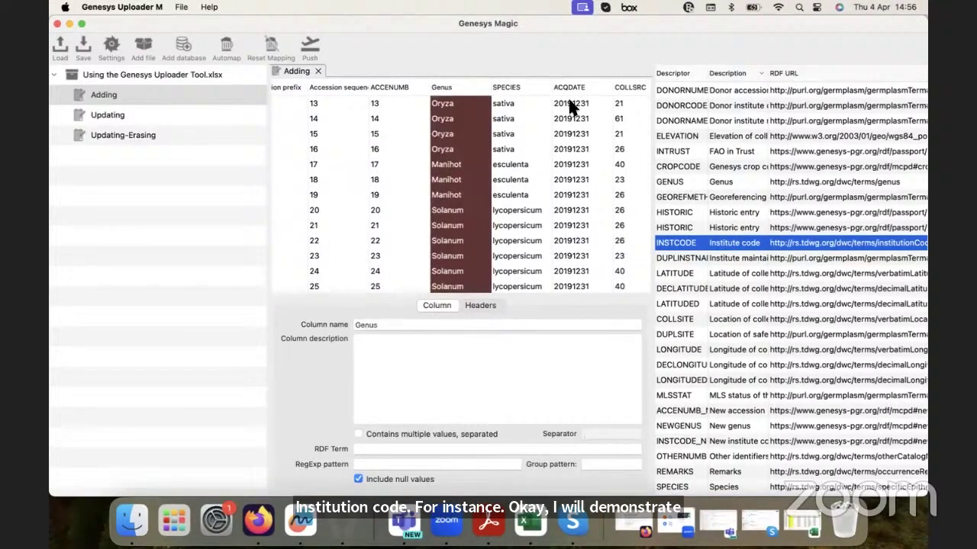
pyautogui.scroll(3, 695, 255)
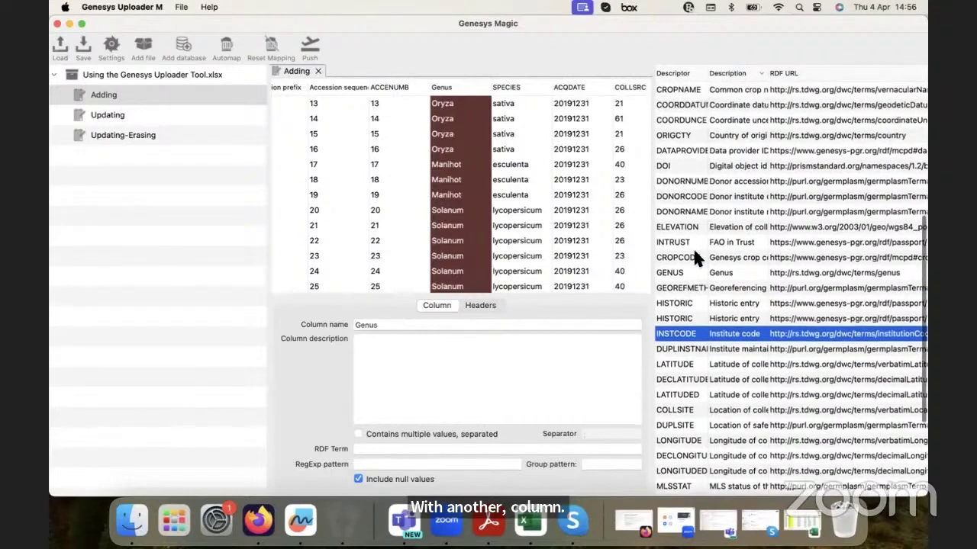
pyautogui.scroll(-2, 692, 252)
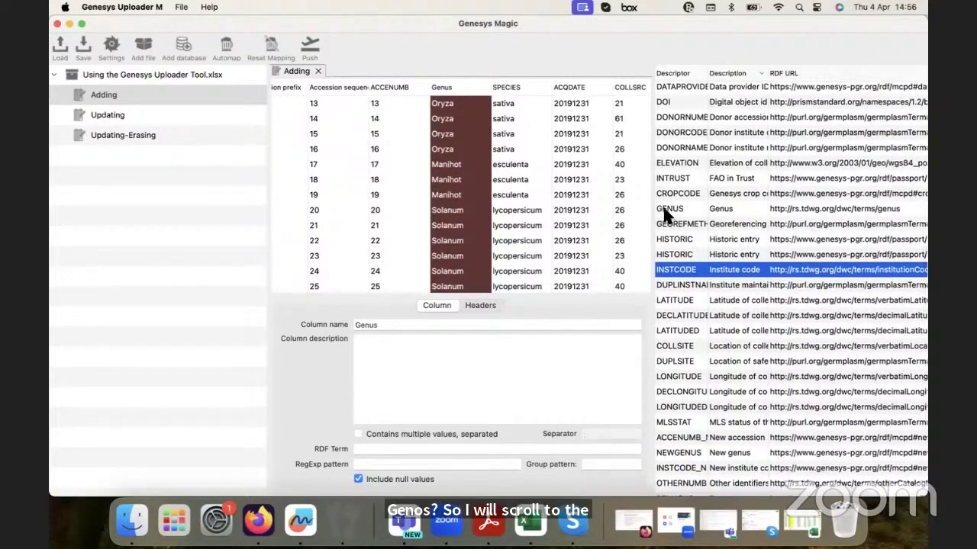
pyautogui.click(664, 210)
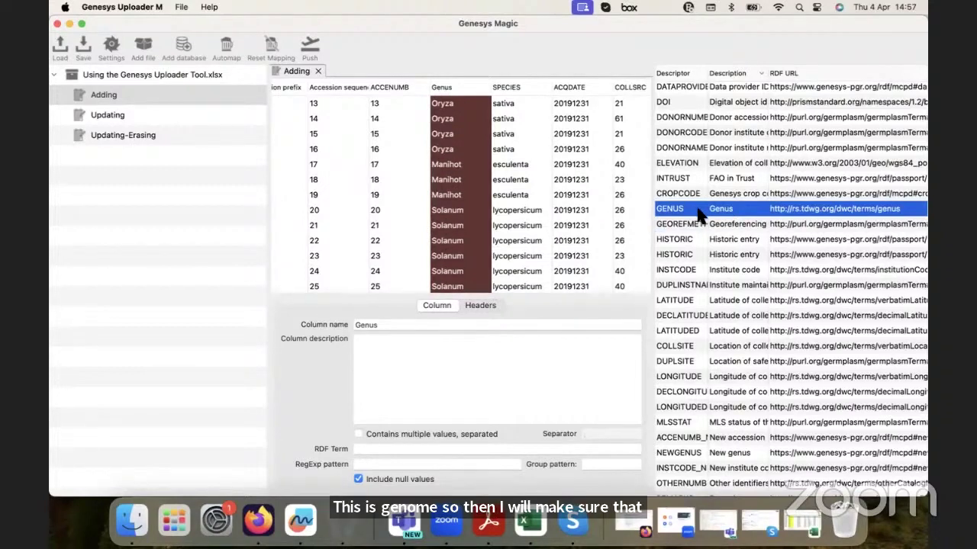
pyautogui.moveTo(461, 458); pyautogui.dragTo(373, 451)
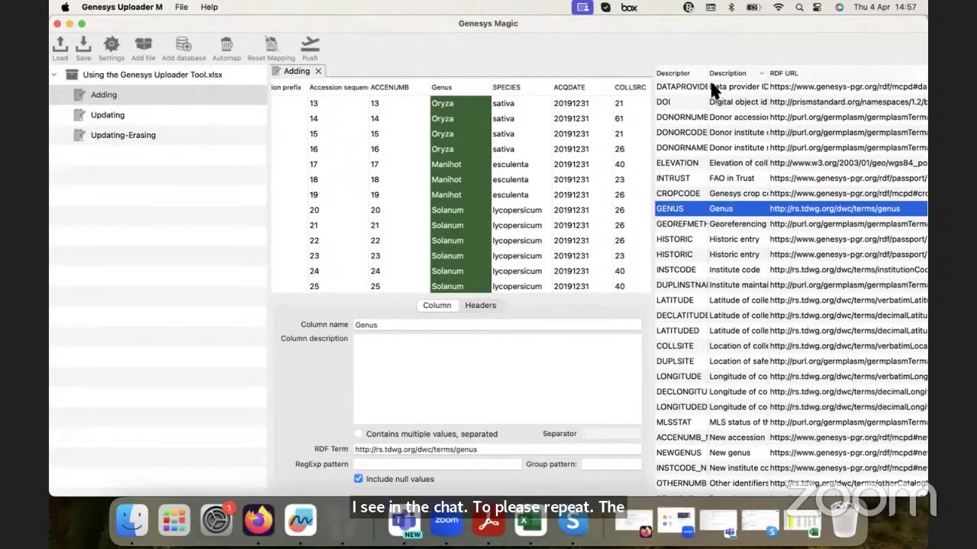
# - Select the sheet's SPECIES column and sort the descriptor list alphabetically by descriptor name
pyautogui.hscroll(3, 534, 121)
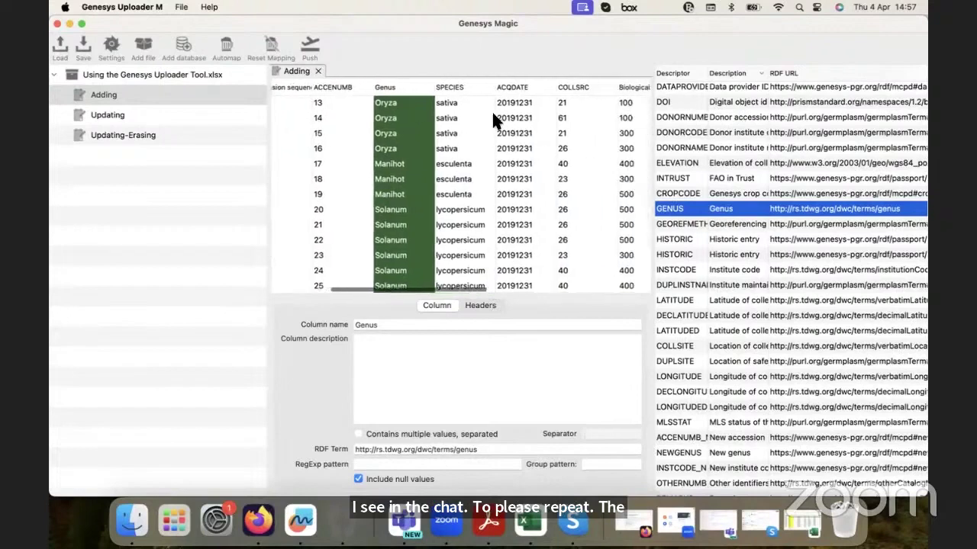
pyautogui.click(454, 92)
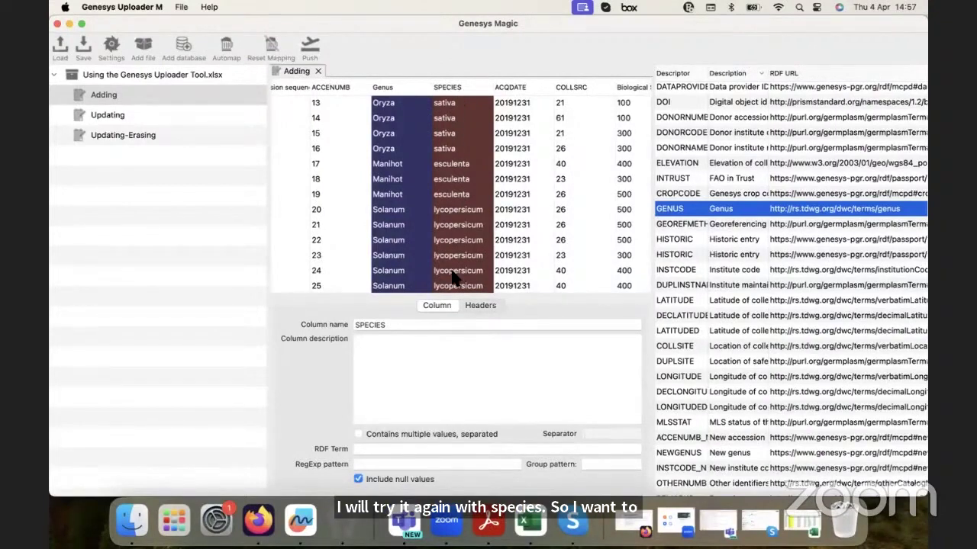
pyautogui.scroll(-2, 706, 294)
pyautogui.scroll(-4, 705, 290)
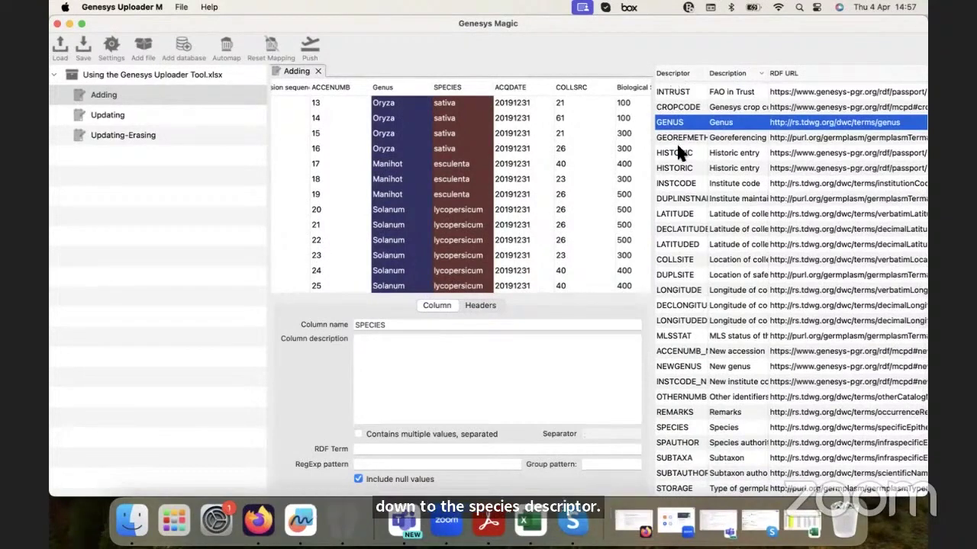
pyautogui.scroll(10, 677, 122)
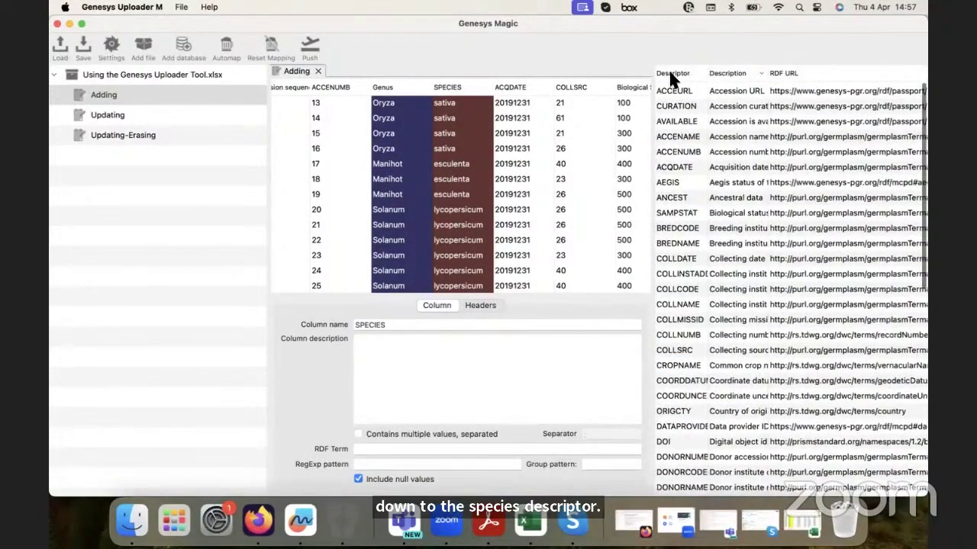
pyautogui.click(670, 71)
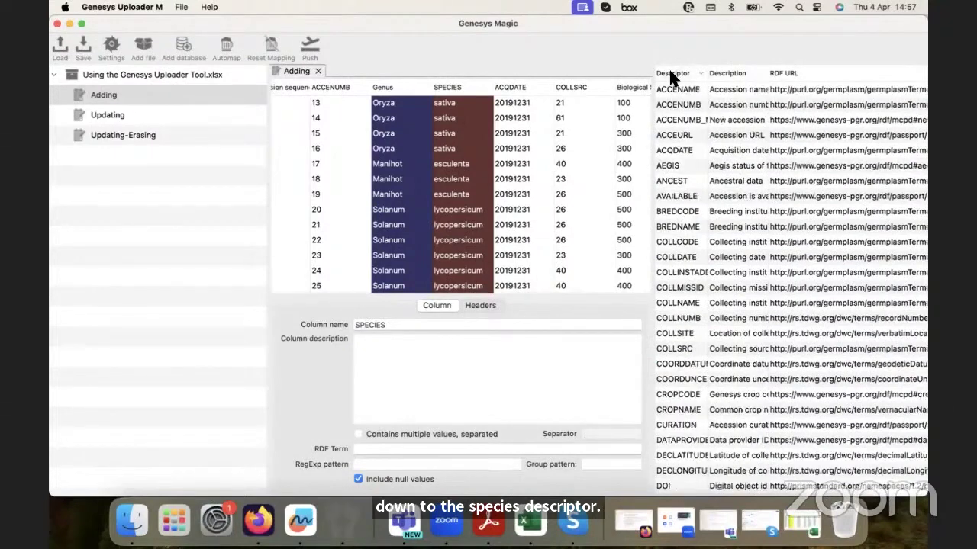
pyautogui.click(672, 73)
pyautogui.click(672, 73)
pyautogui.click(671, 73)
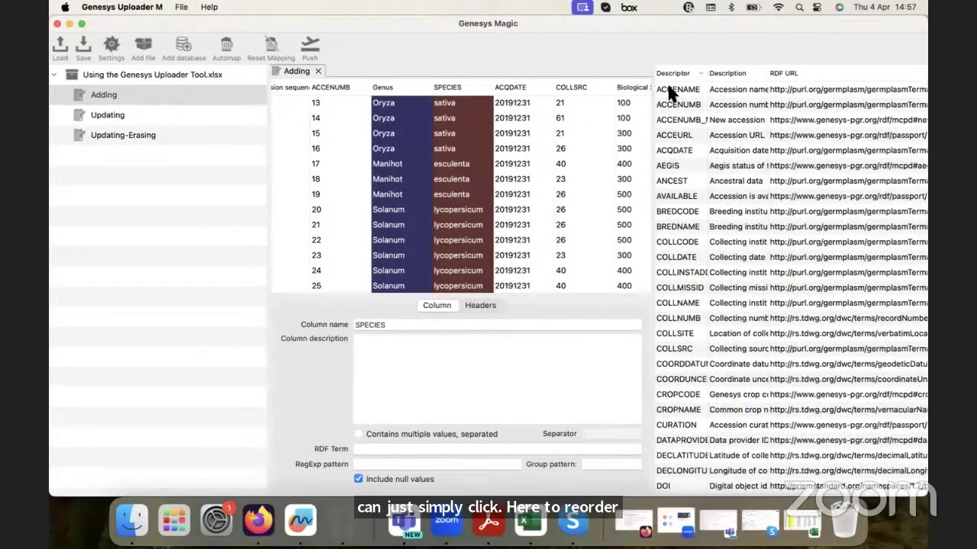
pyautogui.scroll(-2, 679, 140)
pyautogui.scroll(2, 678, 134)
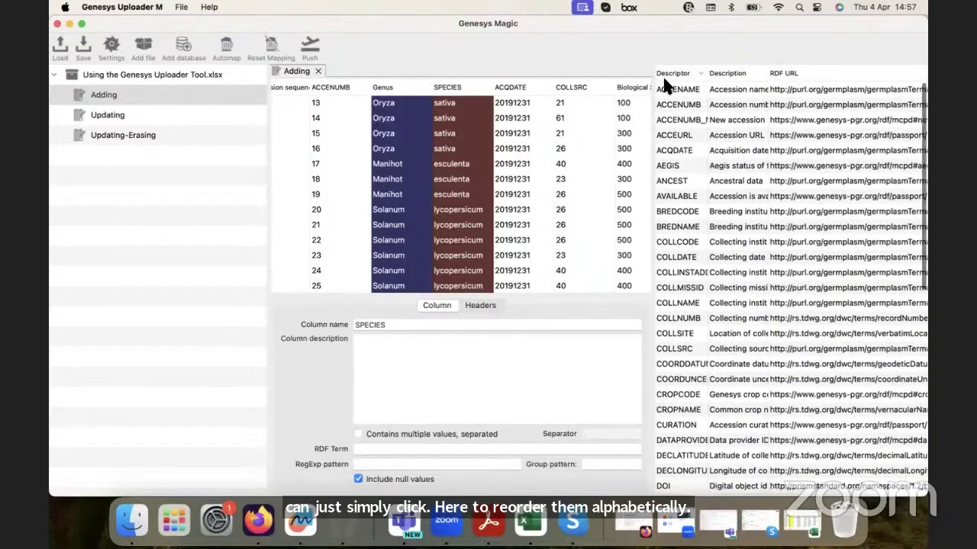
# - Link the SPECIES column to the SPECIES descriptor as its RDF term
pyautogui.scroll(-7, 664, 122)
pyautogui.scroll(-3, 663, 122)
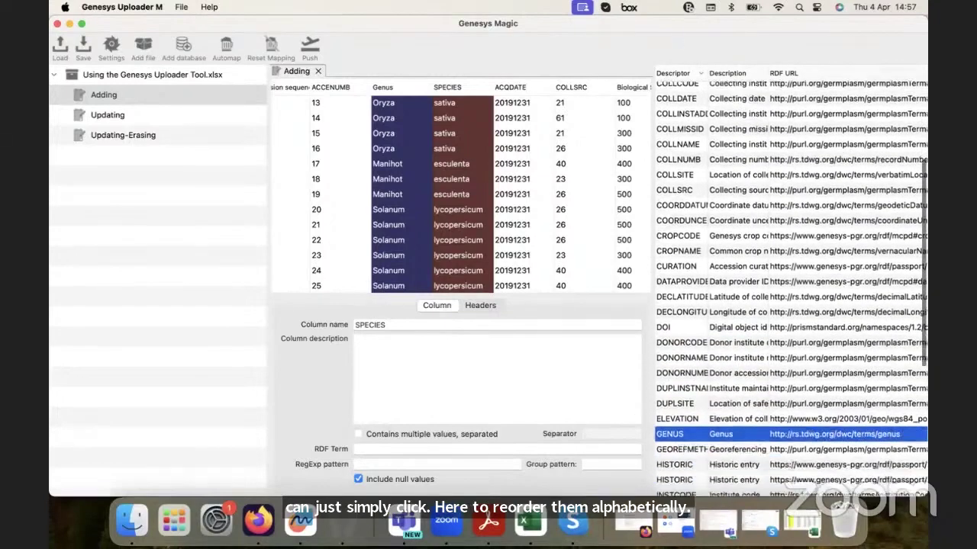
pyautogui.scroll(-5, 662, 197)
pyautogui.scroll(-10, 663, 197)
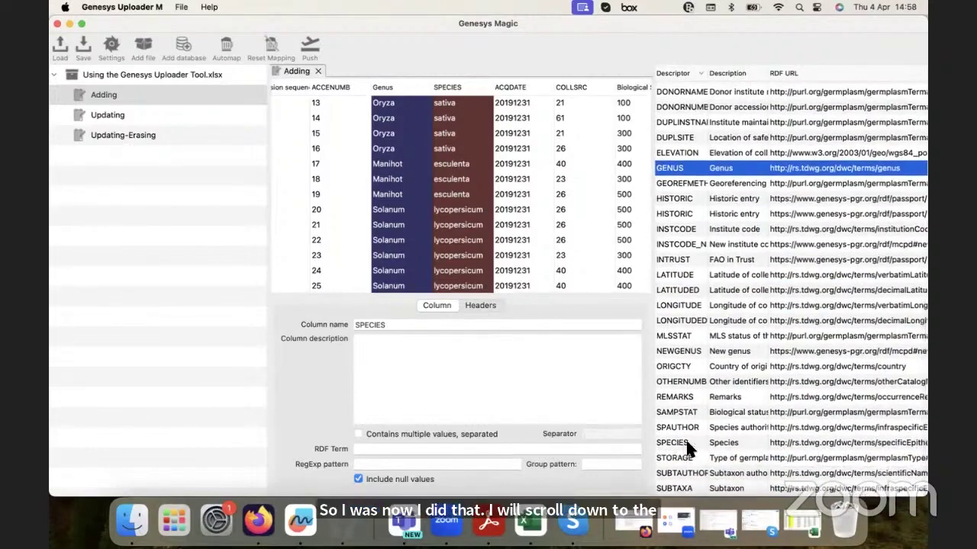
pyautogui.click(675, 446)
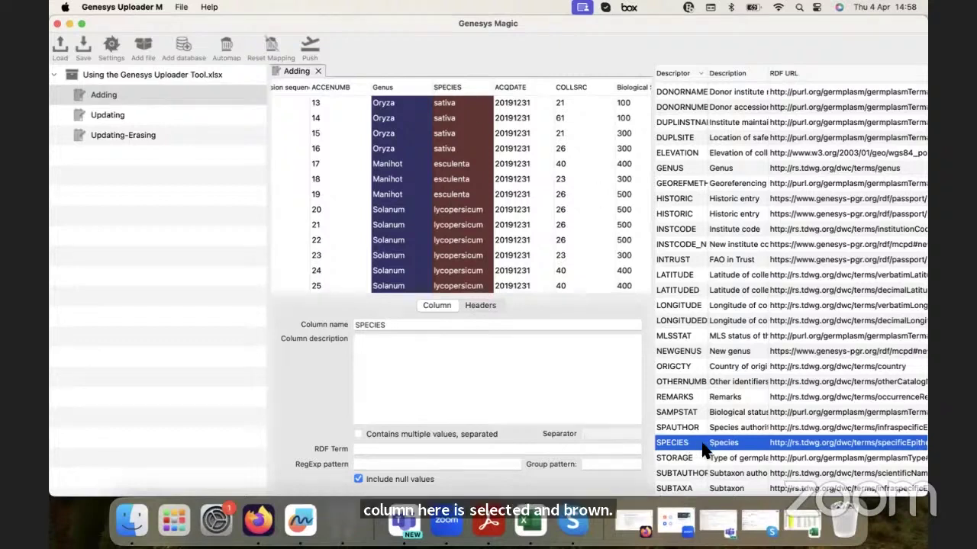
pyautogui.moveTo(690, 453); pyautogui.dragTo(404, 453)
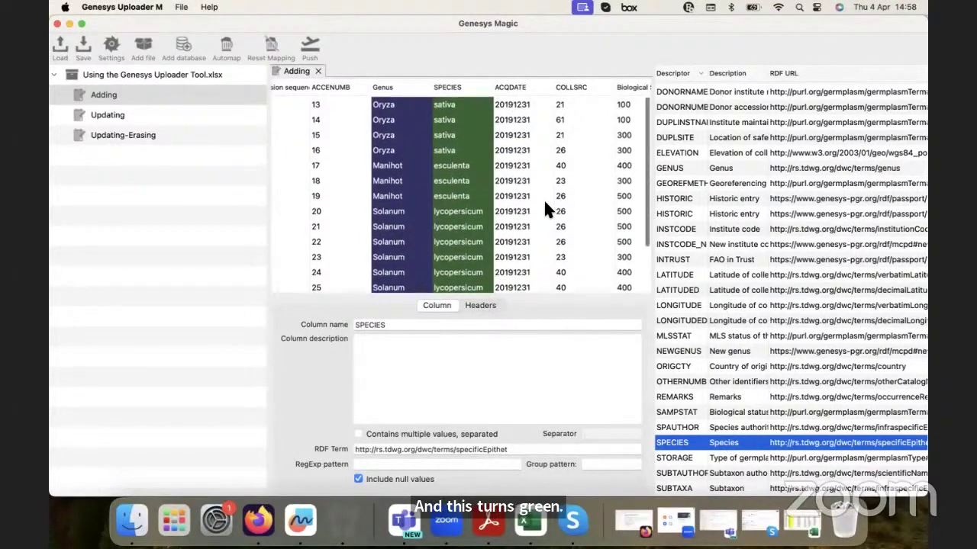
# - Select the ACQDATE column and examine the column names between ACCENUMB and COLLCODE
pyautogui.hscroll(-1, 545, 201)
pyautogui.hscroll(3, 545, 206)
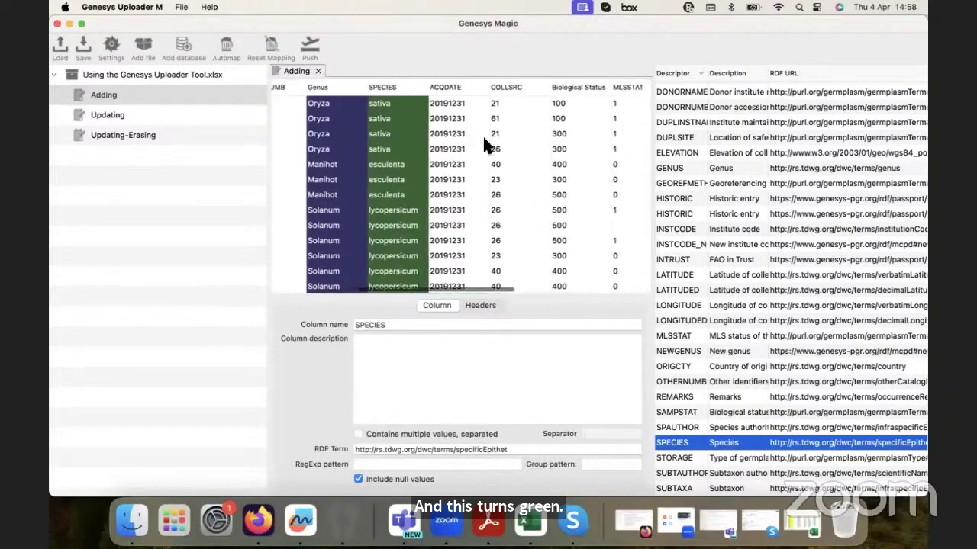
pyautogui.click(450, 89)
pyautogui.scroll(5, 706, 172)
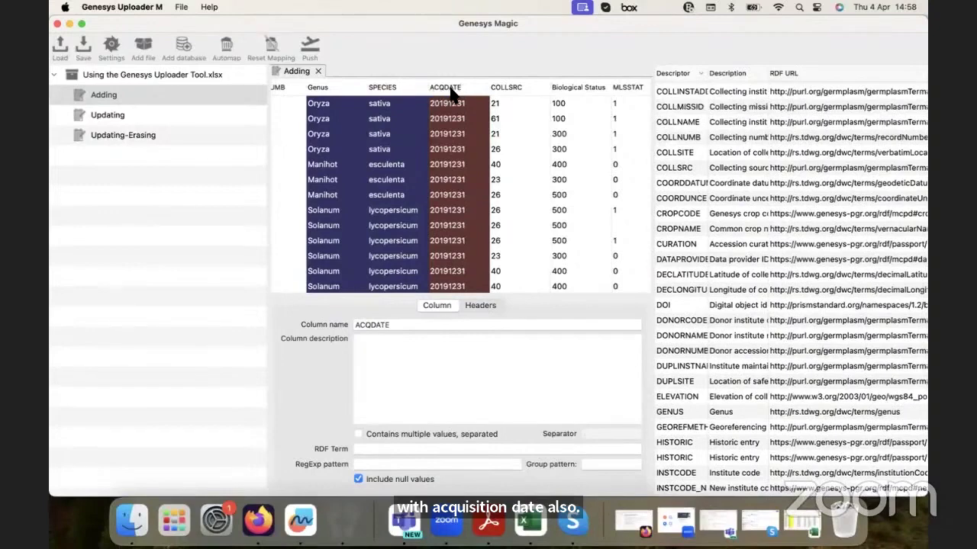
pyautogui.hscroll(3, 516, 92)
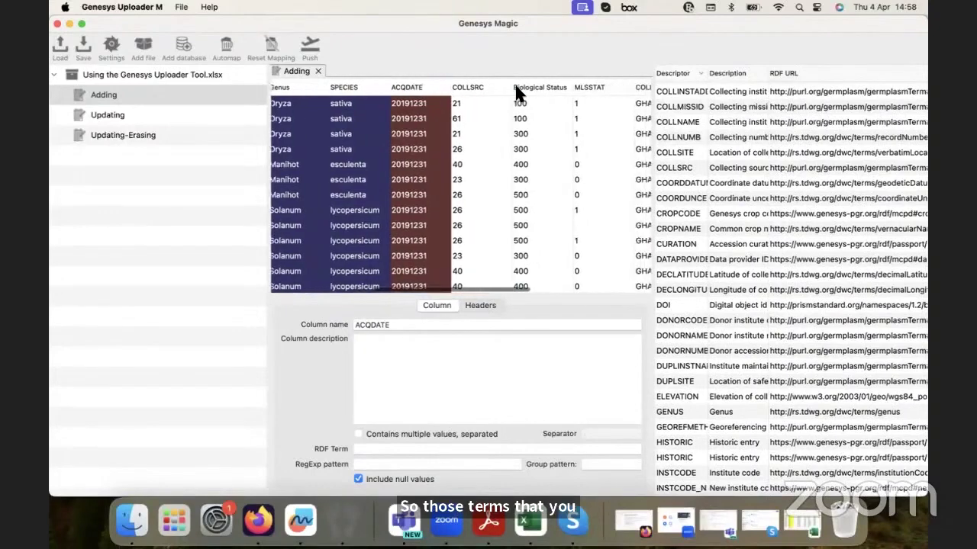
pyautogui.hscroll(2, 511, 92)
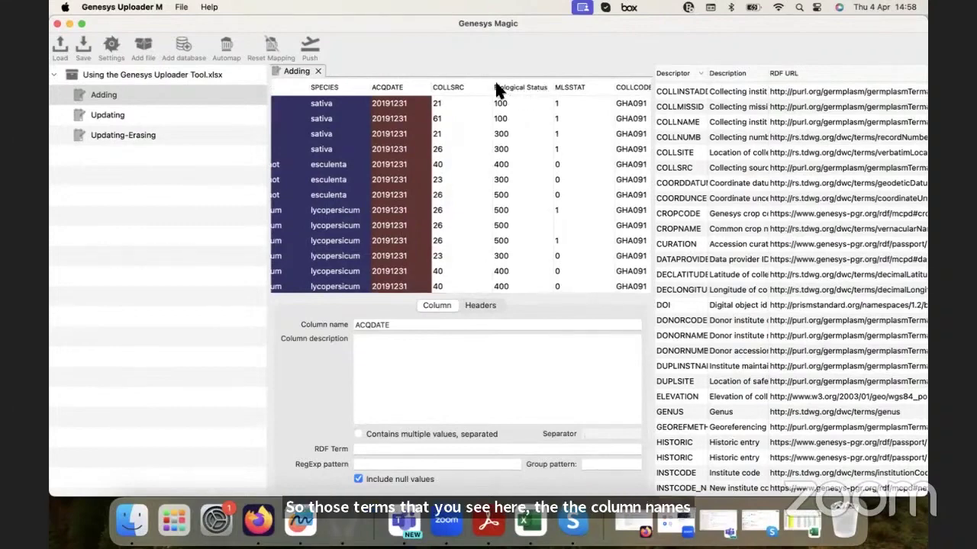
pyautogui.hscroll(-6, 498, 90)
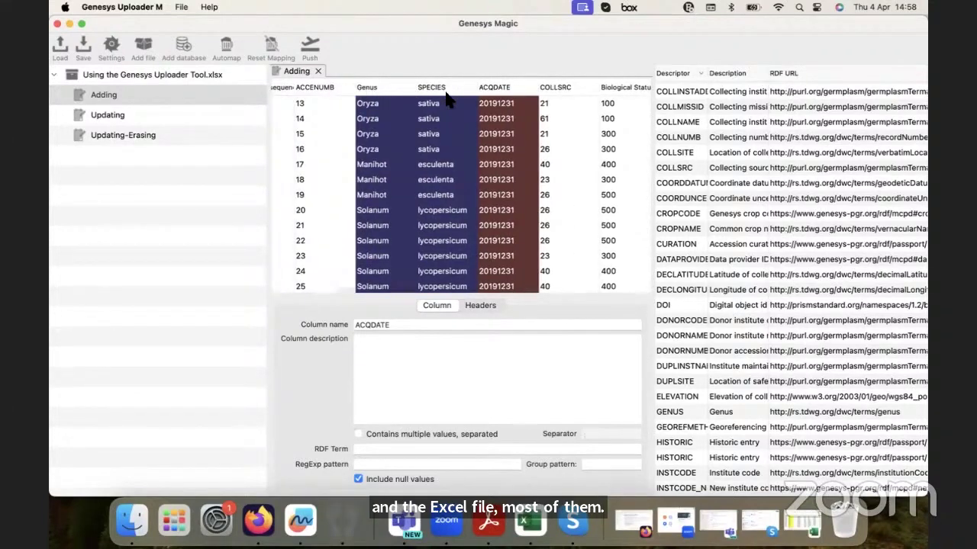
pyautogui.hscroll(4, 449, 99)
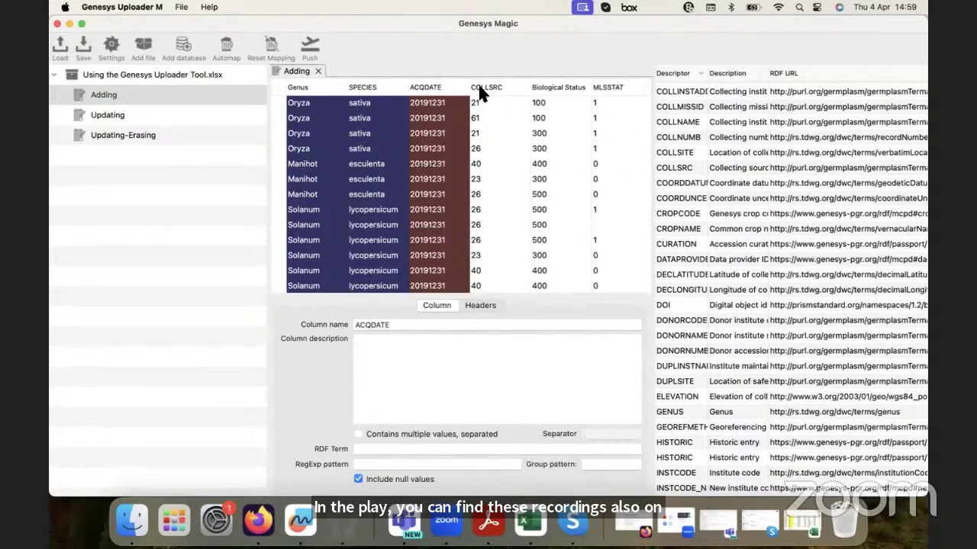
pyautogui.hscroll(3, 481, 92)
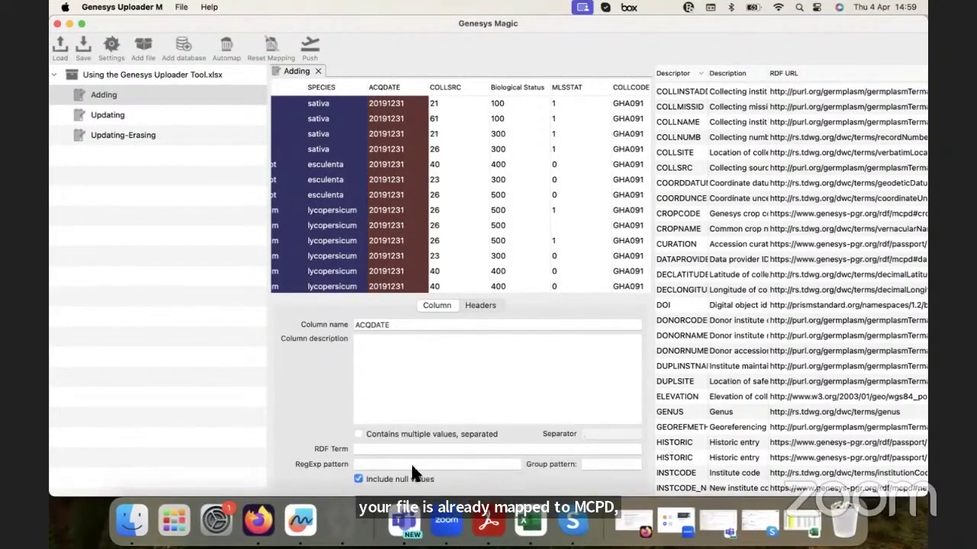
# - Automap the Adding sheet's columns to the passport descriptors and check the column titles against the descriptor list
pyautogui.click(227, 52)
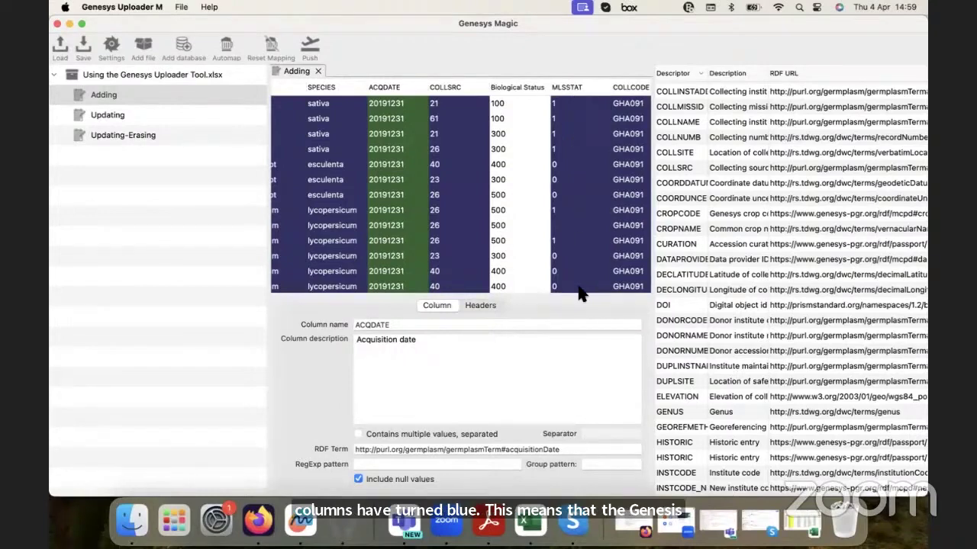
pyautogui.scroll(-5, 731, 340)
pyautogui.scroll(-3, 731, 340)
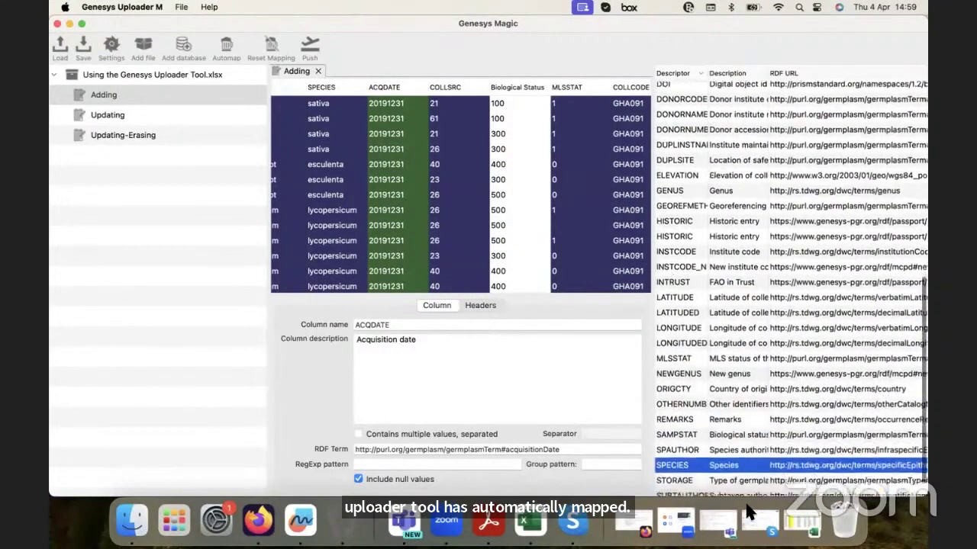
pyautogui.scroll(-2, 789, 266)
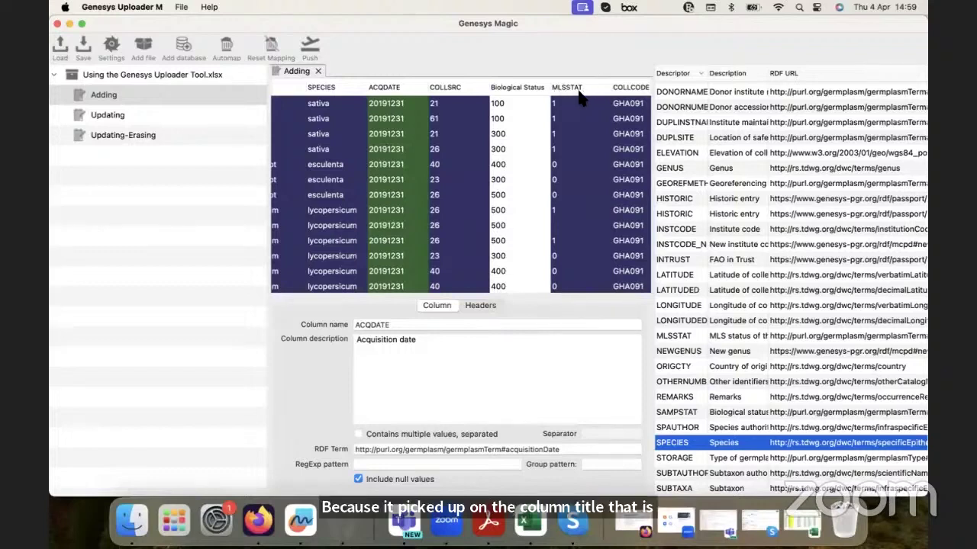
pyautogui.scroll(-1, 665, 390)
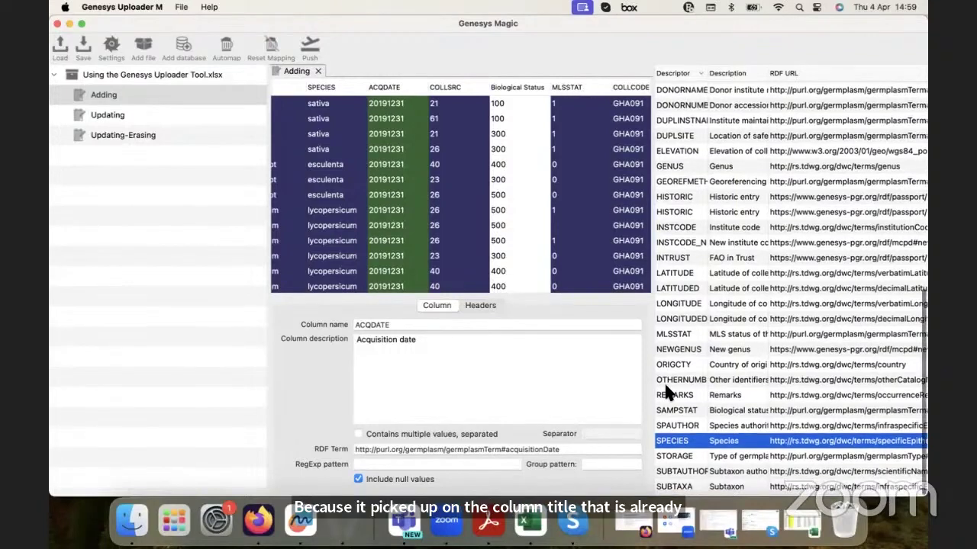
pyautogui.scroll(1, 665, 378)
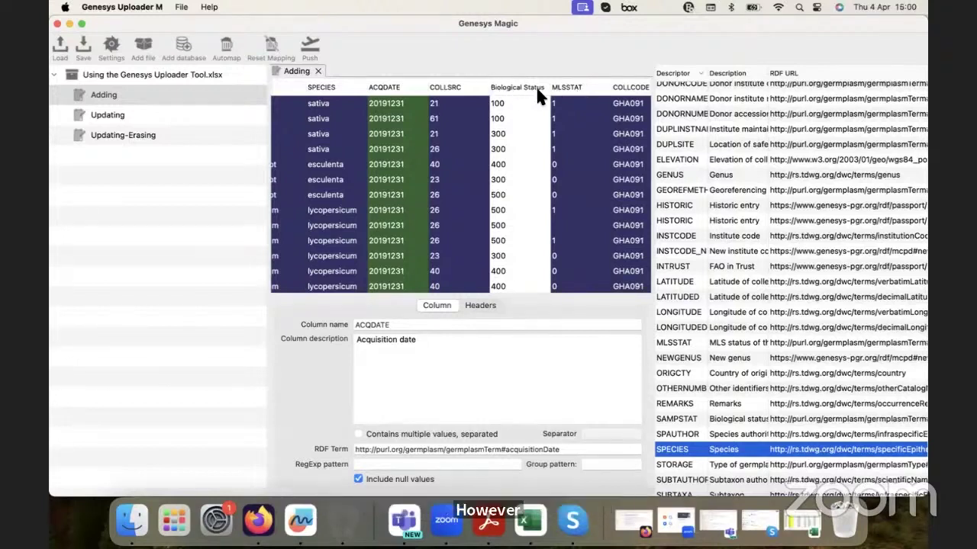
# - Check the Genus column's RDF term and compare its column title with that of the Biological Status column
pyautogui.hscroll(-10, 538, 96)
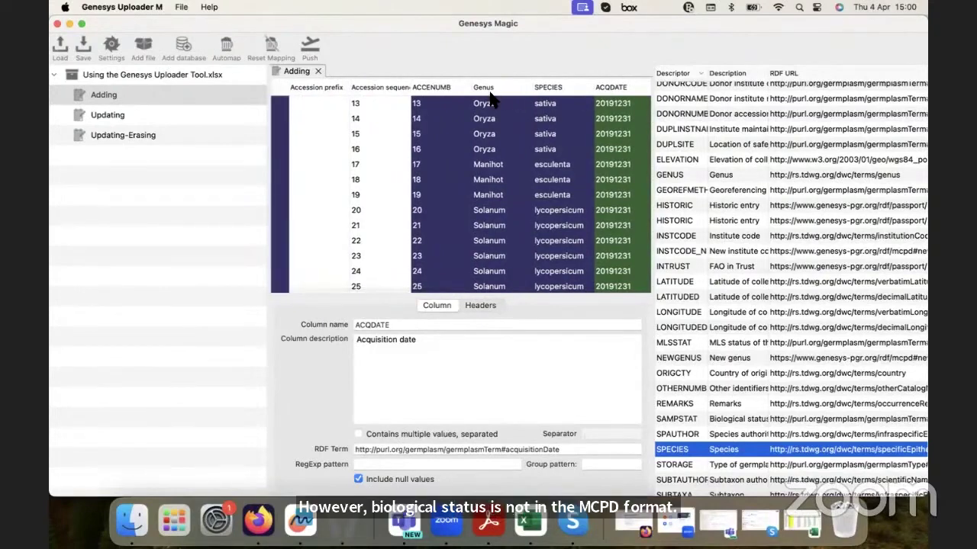
pyautogui.click(491, 88)
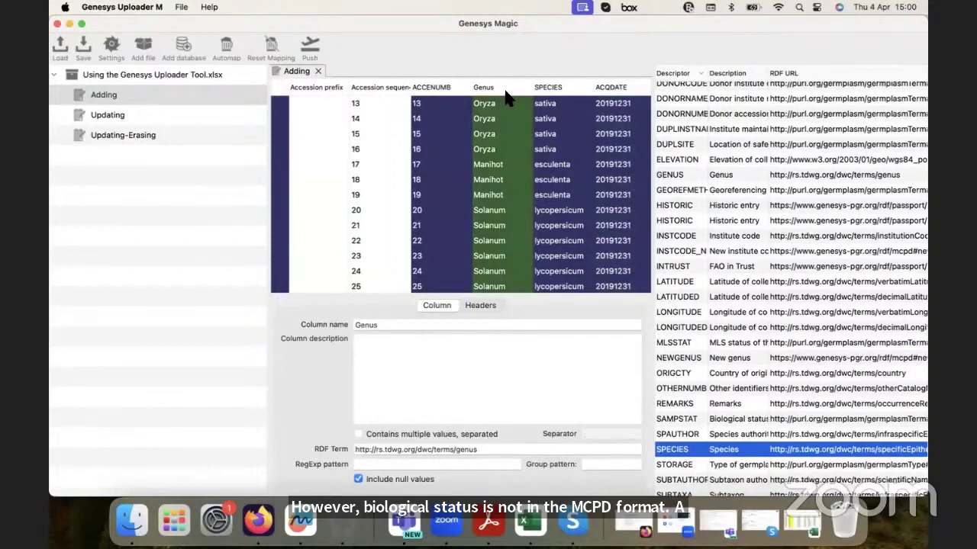
pyautogui.hscroll(10, 506, 97)
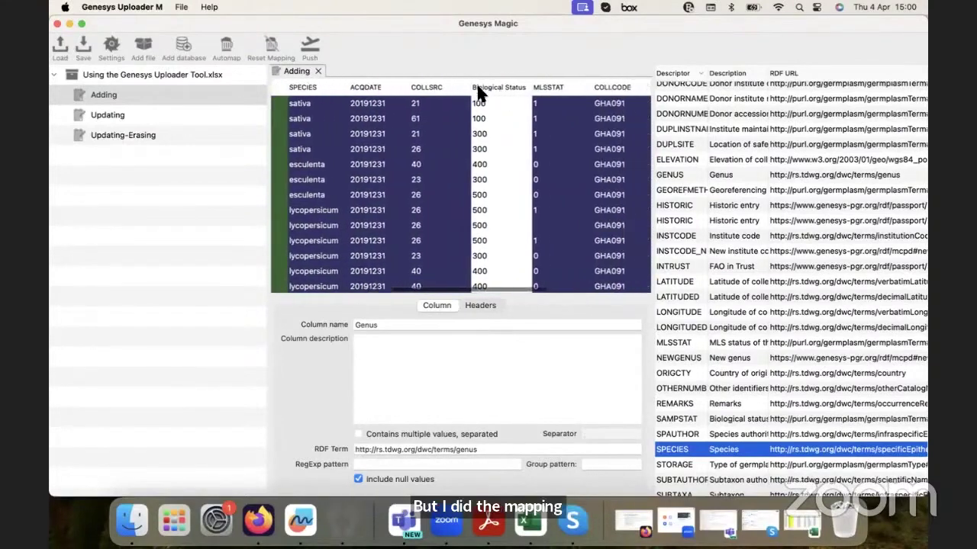
pyautogui.hscroll(2, 458, 90)
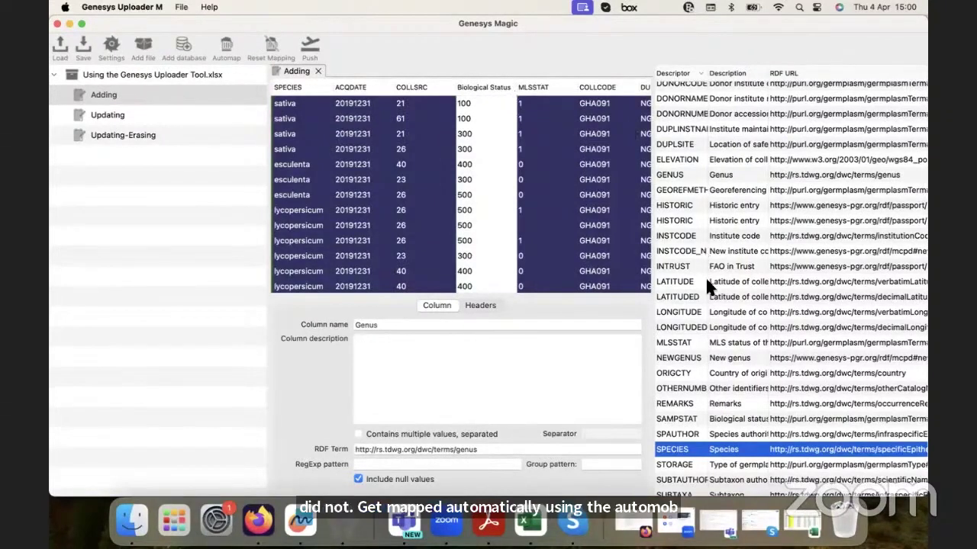
# - Link the Biological Status column to the SAMPSTAT descriptor as its RDF term
pyautogui.scroll(-1, 702, 355)
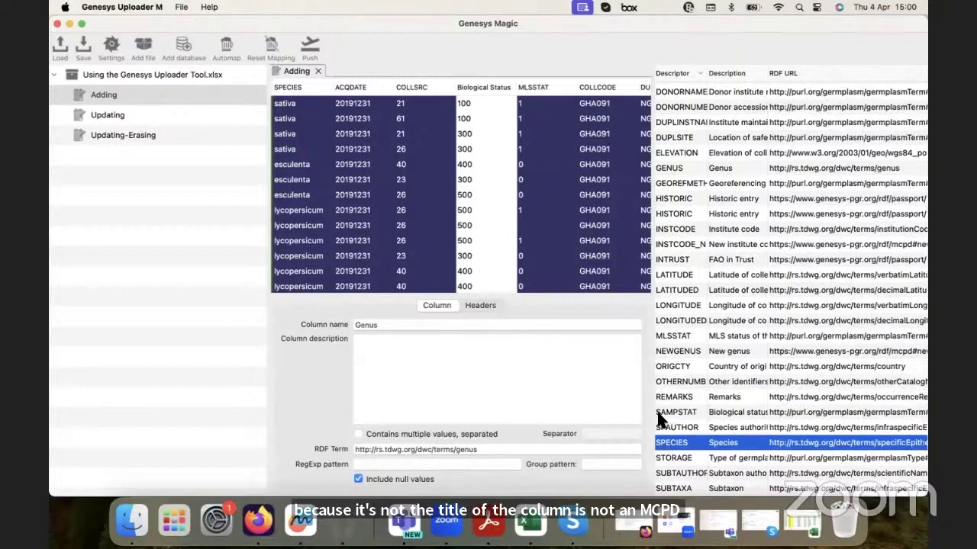
pyautogui.click(662, 416)
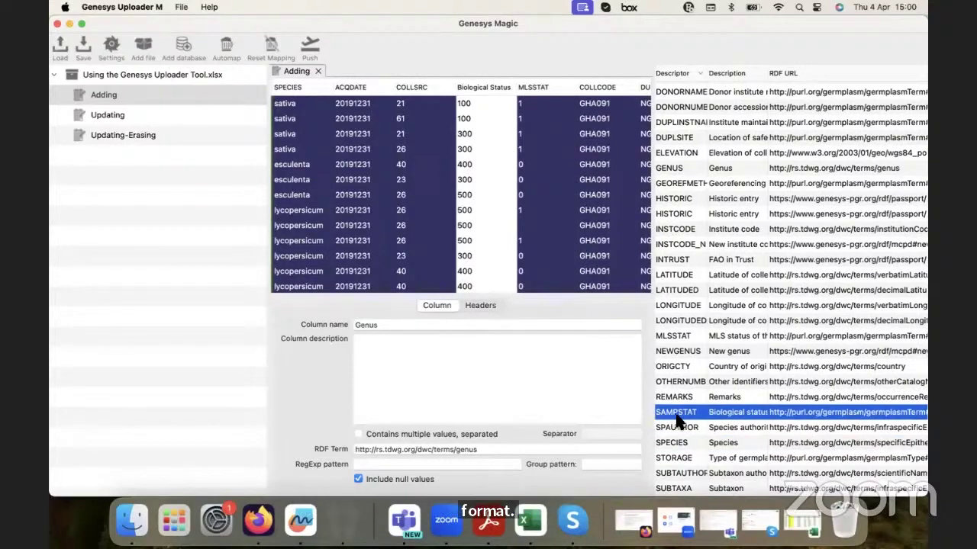
pyautogui.click(484, 87)
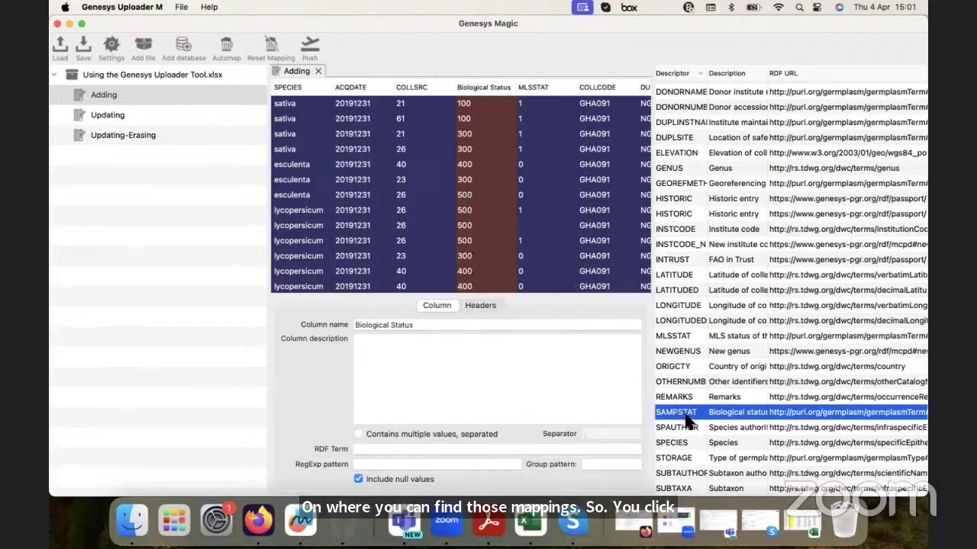
pyautogui.moveTo(686, 422); pyautogui.dragTo(364, 451)
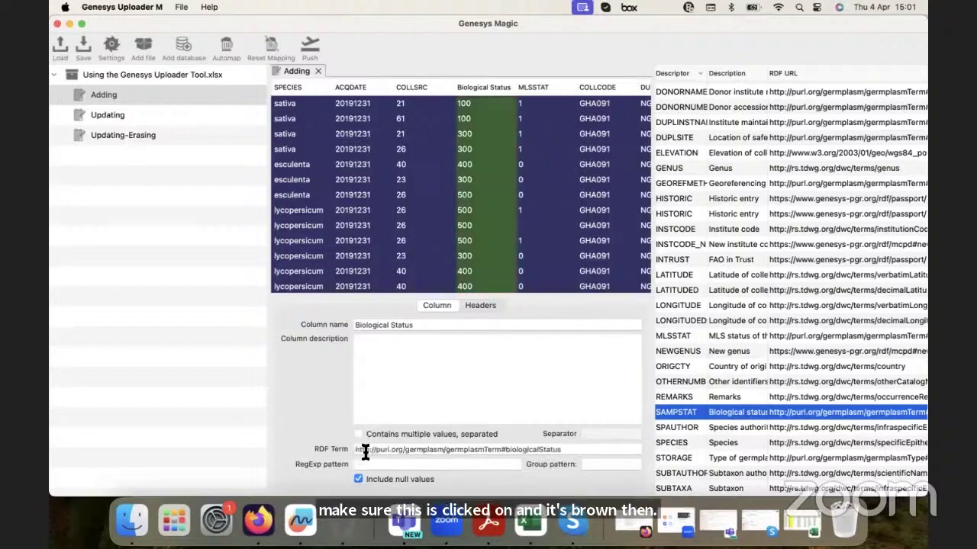
pyautogui.click(598, 200)
# - Check the mappings of the MLSSTAT and COLLCODE columns and examine the columns back to ACCENUMB
pyautogui.click(532, 87)
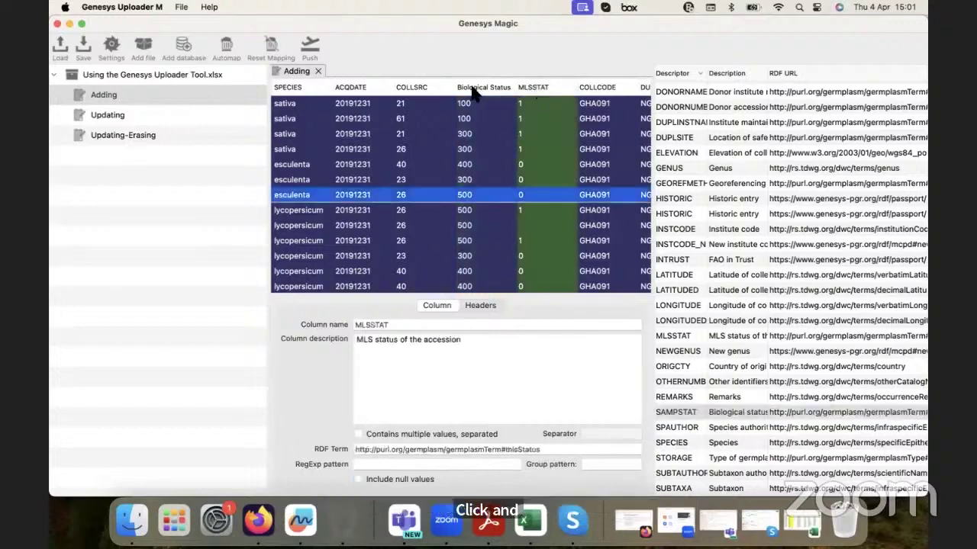
pyautogui.click(610, 87)
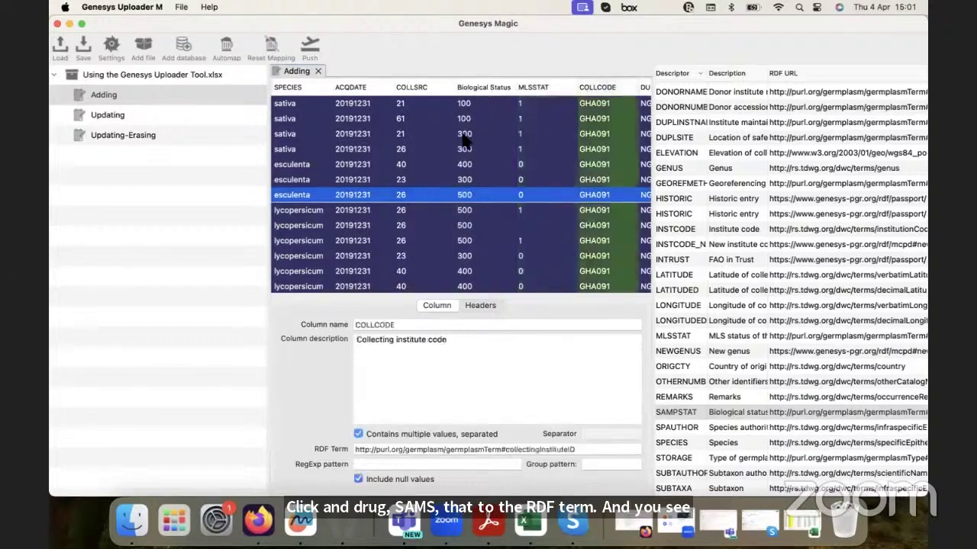
pyautogui.hscroll(-5, 456, 222)
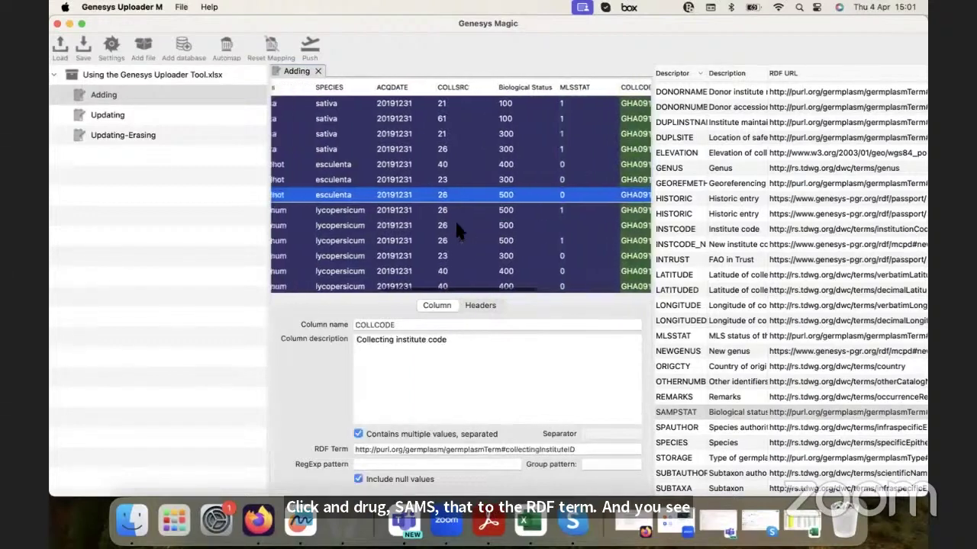
pyautogui.hscroll(-5, 457, 226)
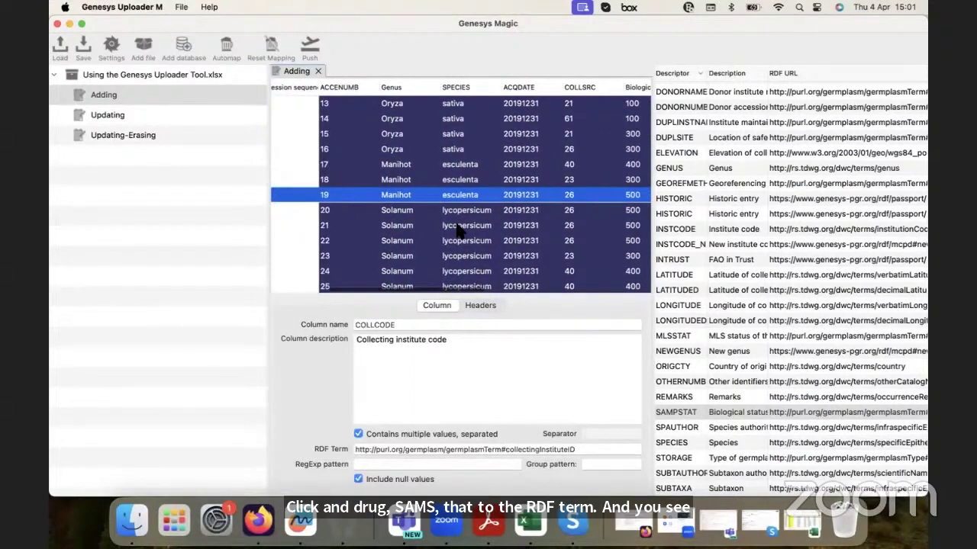
pyautogui.hscroll(3, 457, 231)
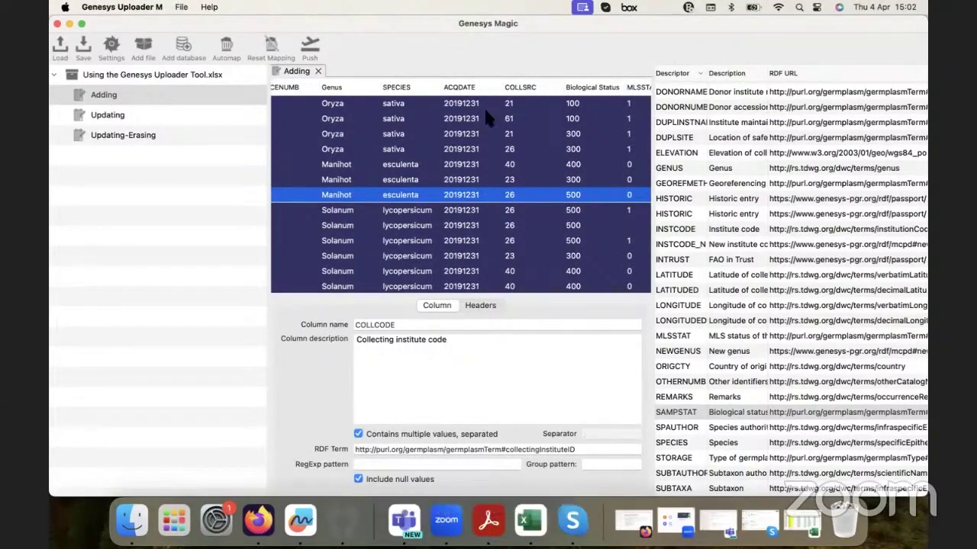
# - Clear the RDF term of the Genus column to remove its mapping
pyautogui.click(458, 87)
pyautogui.click(333, 89)
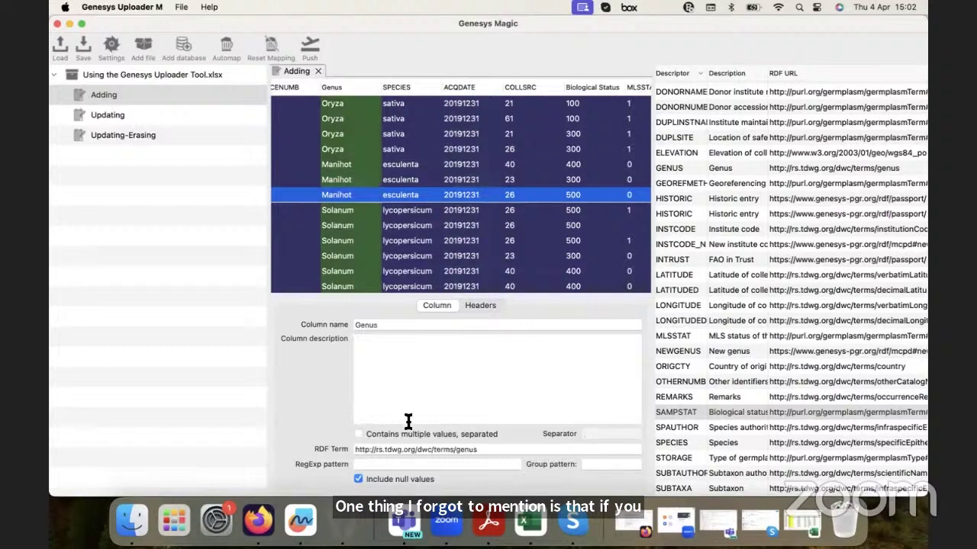
pyautogui.click(458, 451)
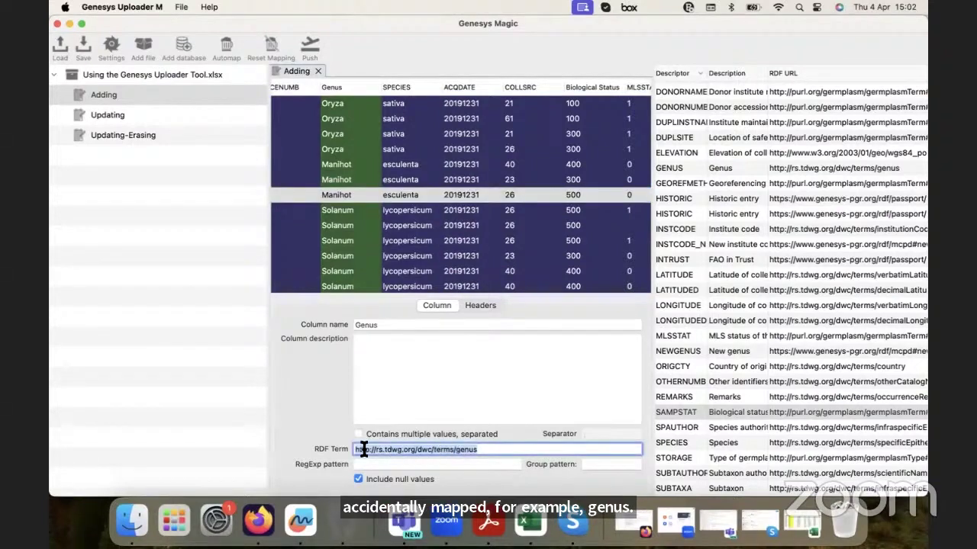
pyautogui.tripleClick(390, 449)
pyautogui.press('BackSpace')
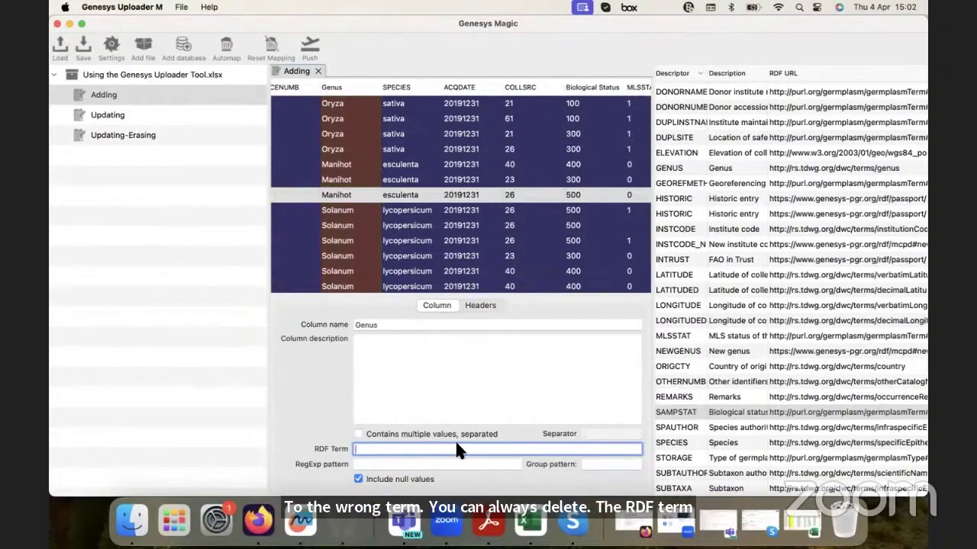
pyautogui.click(400, 88)
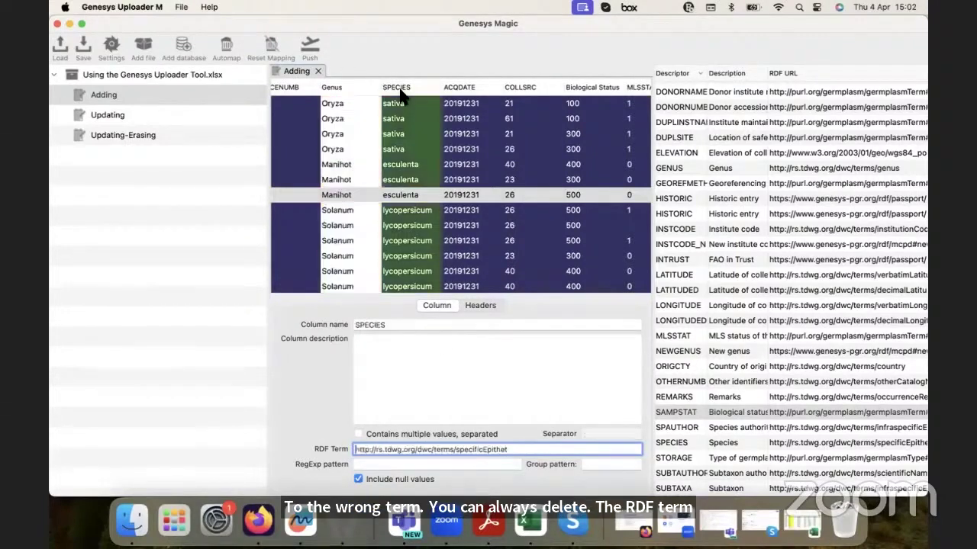
pyautogui.click(337, 87)
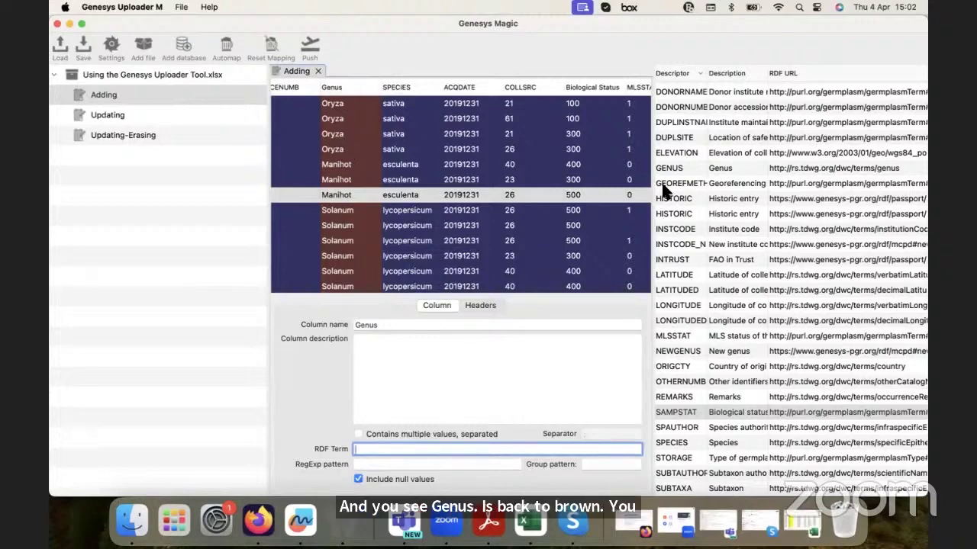
# - Clear the RDF term of the SPECIES column to remove its mapping
pyautogui.click(405, 88)
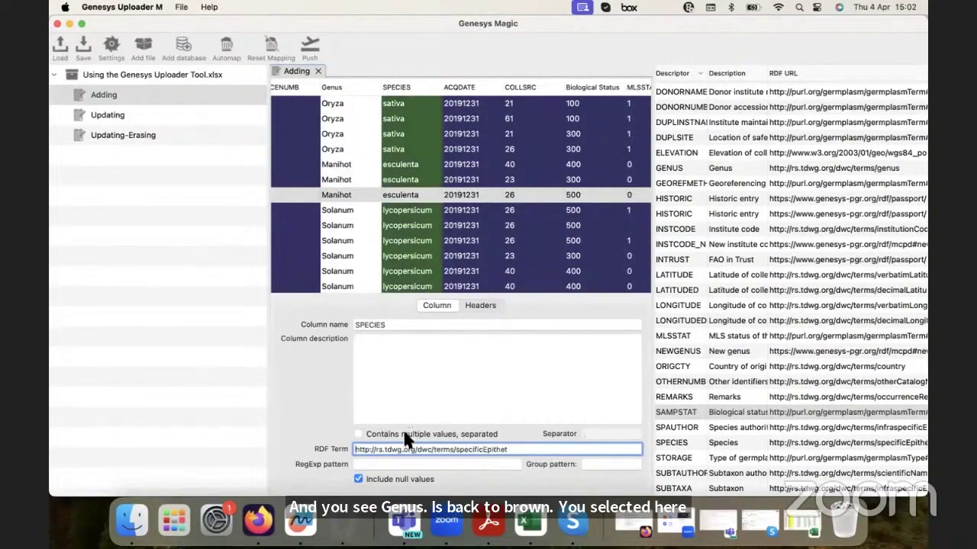
pyautogui.tripleClick(410, 452)
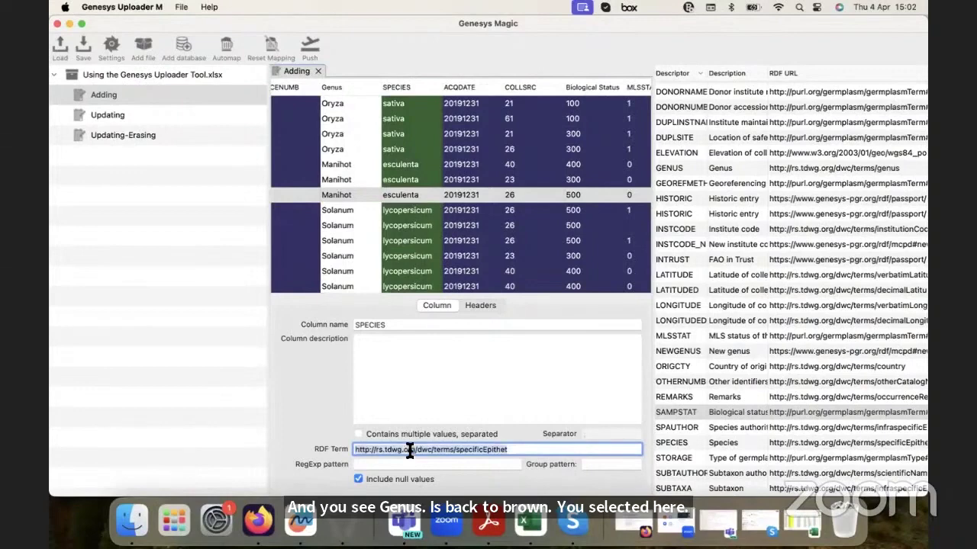
pyautogui.tripleClick(402, 451)
pyautogui.press('BackSpace')
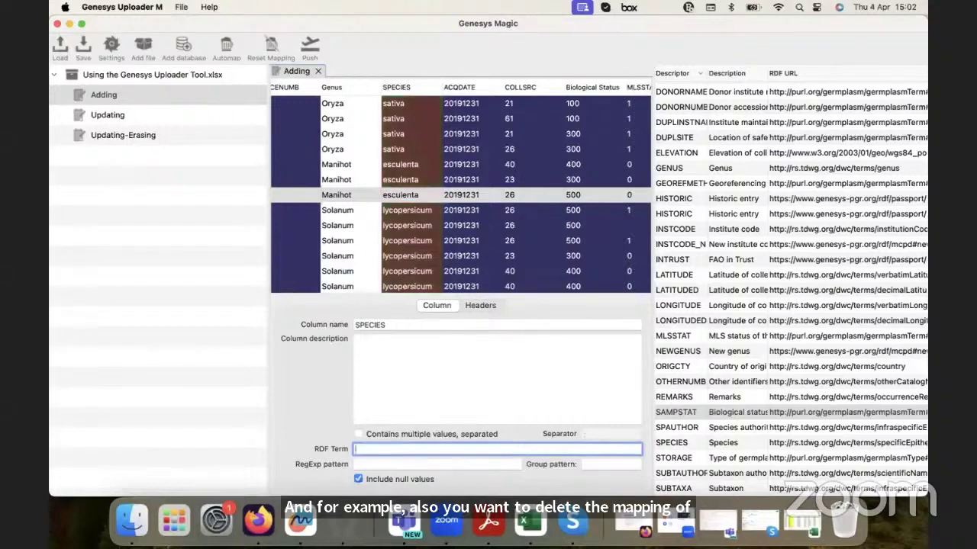
pyautogui.click(475, 84)
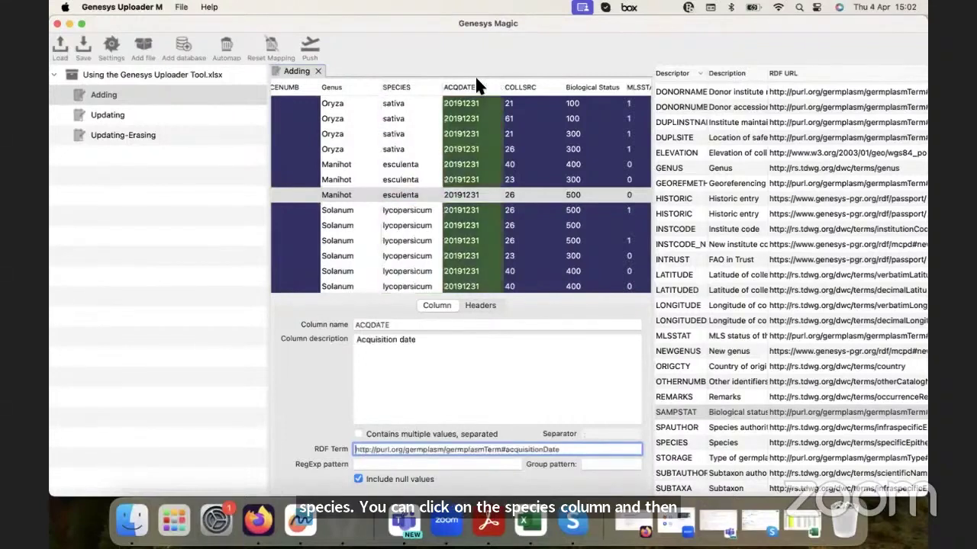
# - Map the Genus column again by linking the GENUS descriptor as its RDF term
pyautogui.click(346, 84)
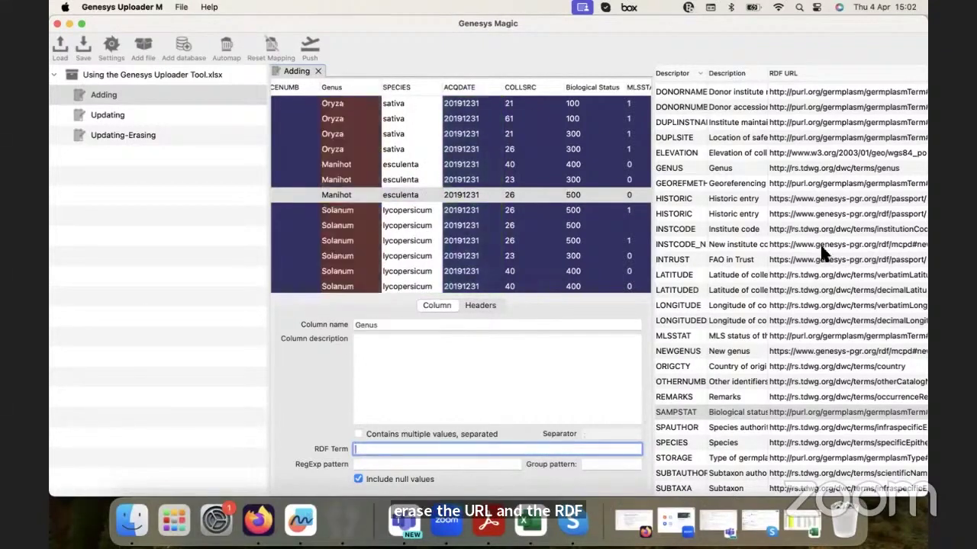
pyautogui.click(667, 174)
pyautogui.doubleClick(688, 168)
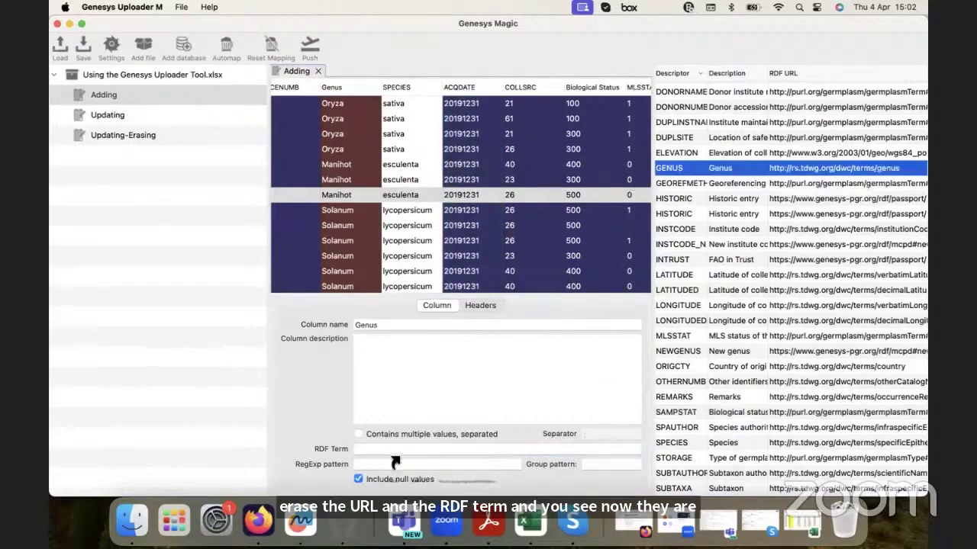
# - Map the SPECIES column again by linking the SPECIES descriptor as its RDF term, and select the ACQDATE column
pyautogui.click(400, 86)
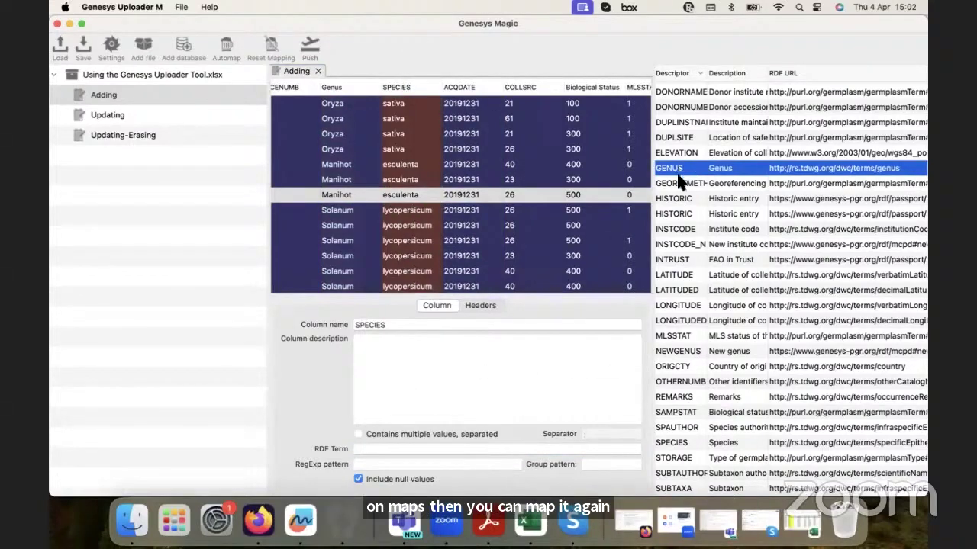
pyautogui.scroll(-1, 678, 175)
pyautogui.scroll(1, 687, 305)
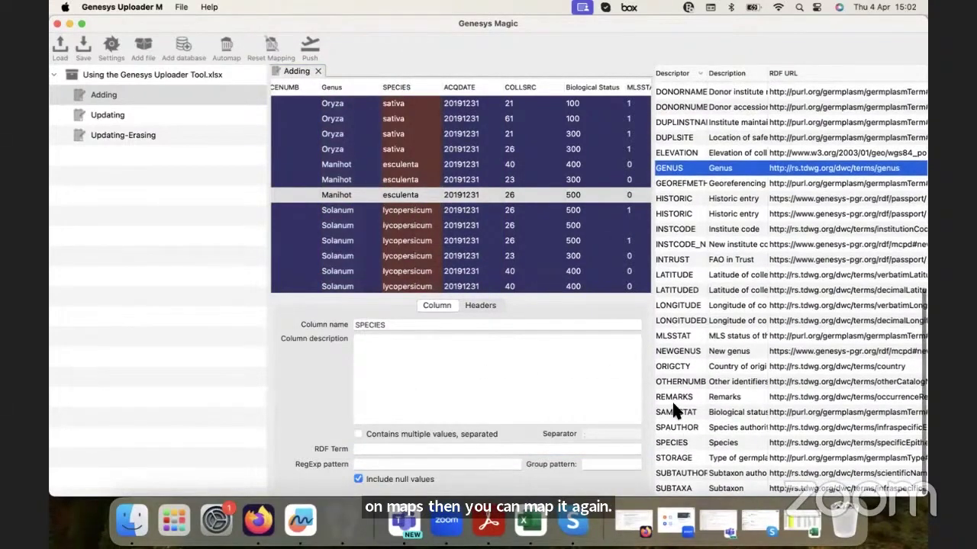
pyautogui.click(699, 443)
pyautogui.moveTo(698, 450); pyautogui.dragTo(425, 463)
pyautogui.click(462, 88)
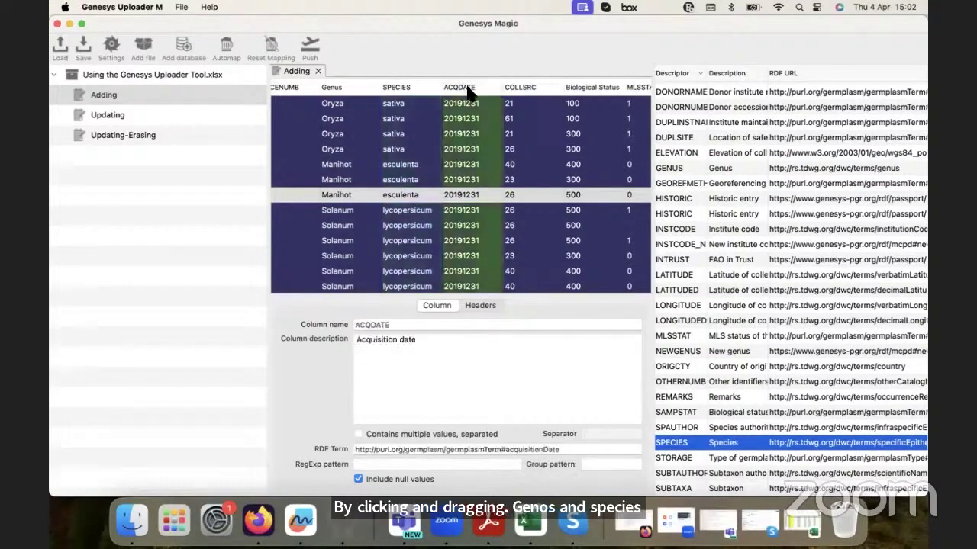
pyautogui.scroll(1, 482, 216)
pyautogui.scroll(-1, 482, 216)
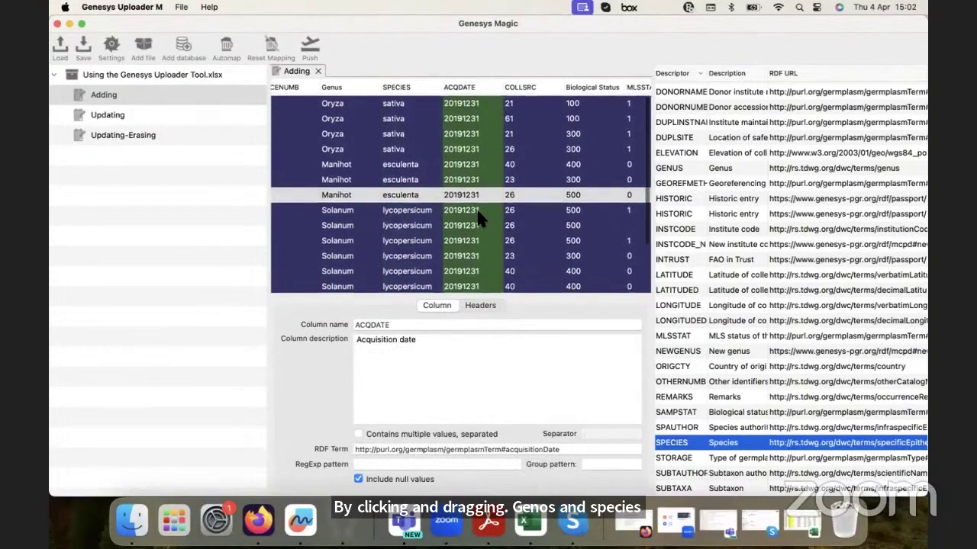
# - Open the record preview for the second Manihot esculenta row and check its mapped fields, including institute code, accession number and latitude
pyautogui.click(441, 152)
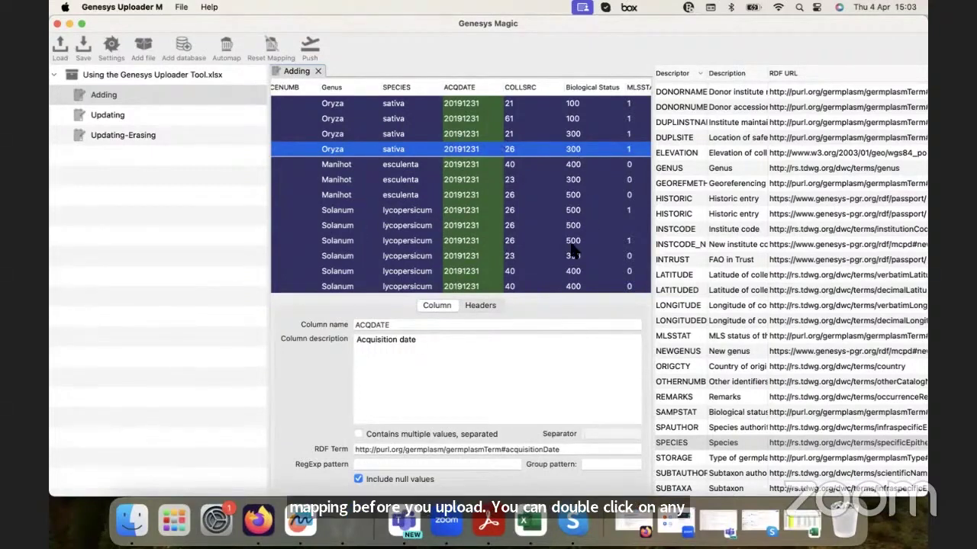
pyautogui.doubleClick(394, 179)
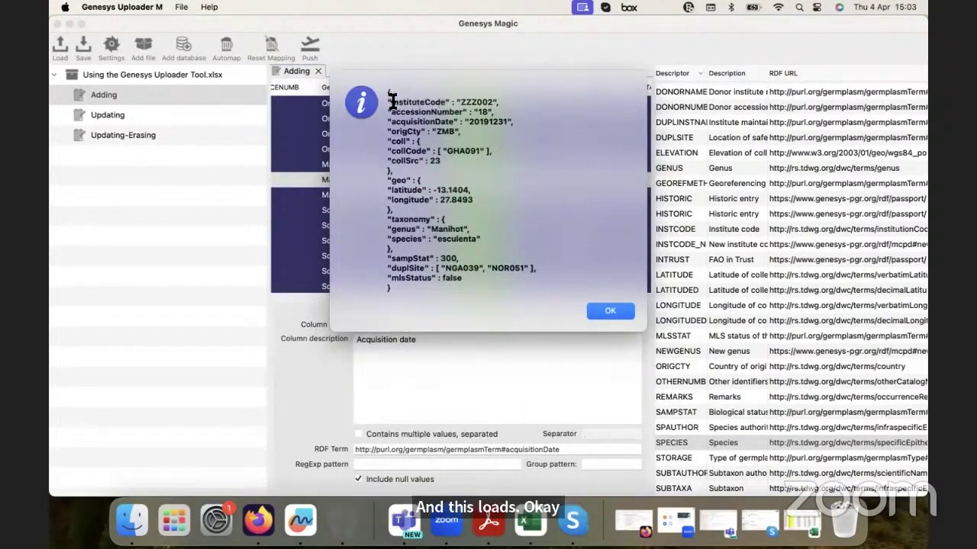
pyautogui.moveTo(391, 101); pyautogui.dragTo(449, 102)
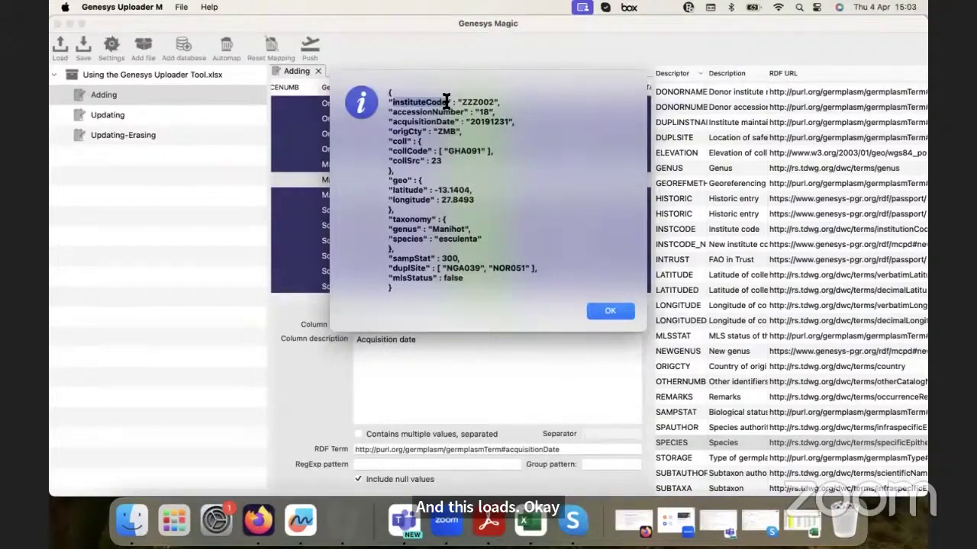
pyautogui.click(391, 112)
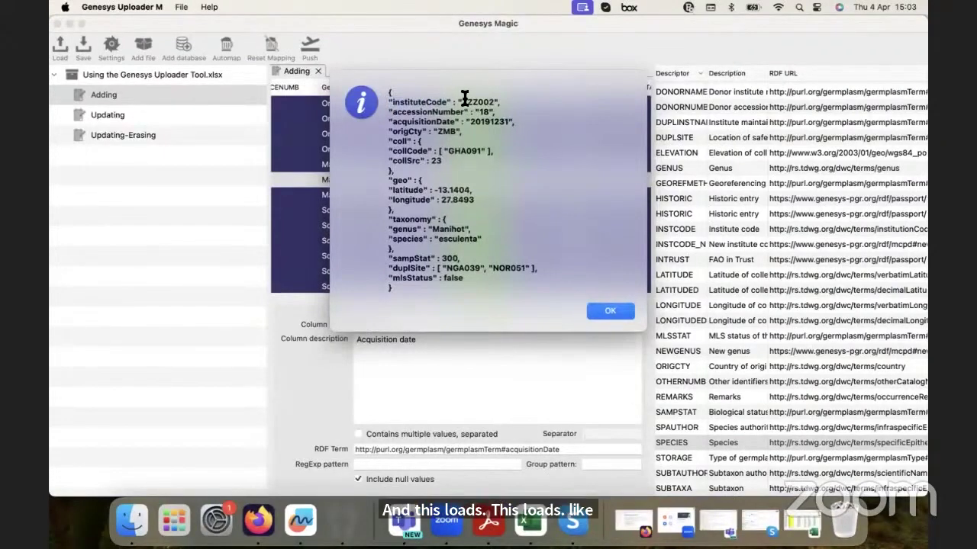
pyautogui.moveTo(461, 99); pyautogui.dragTo(492, 98)
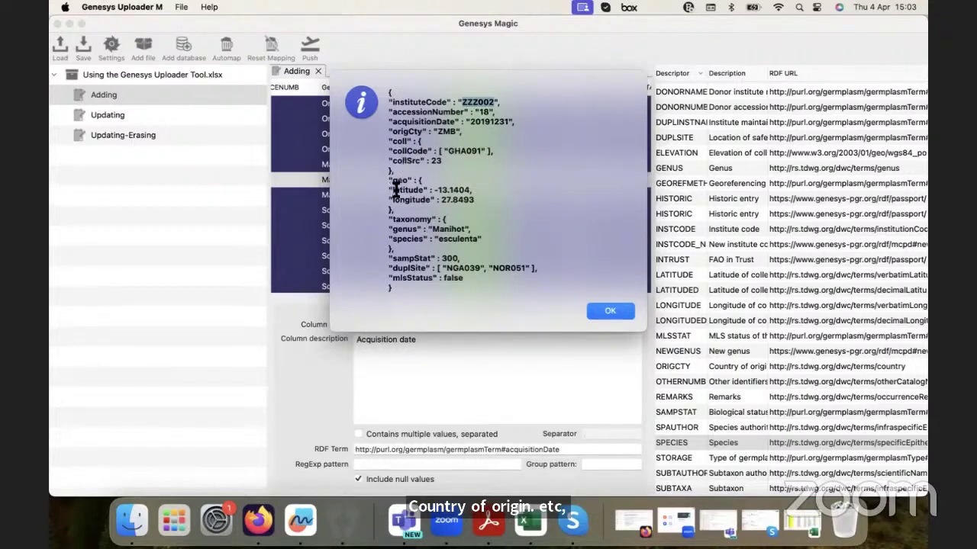
pyautogui.moveTo(393, 190); pyautogui.dragTo(422, 189)
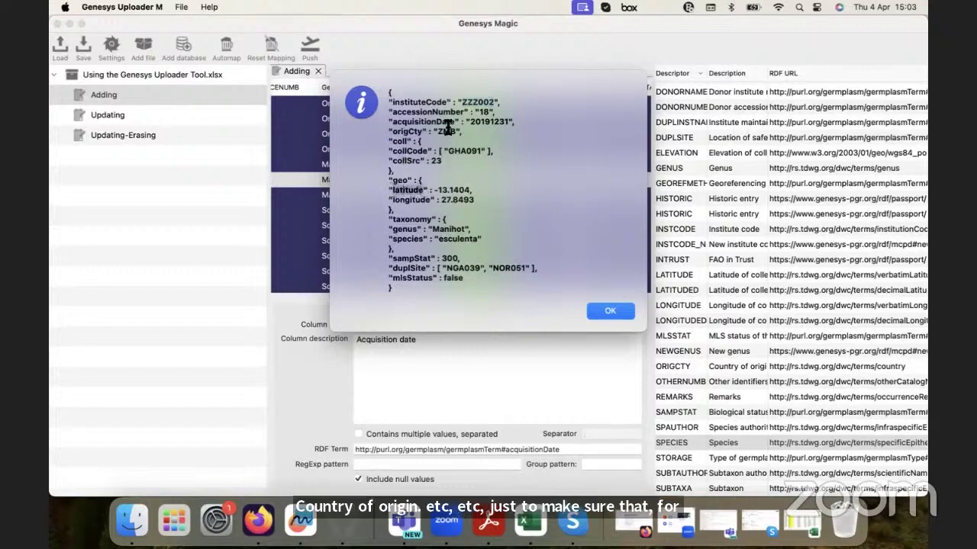
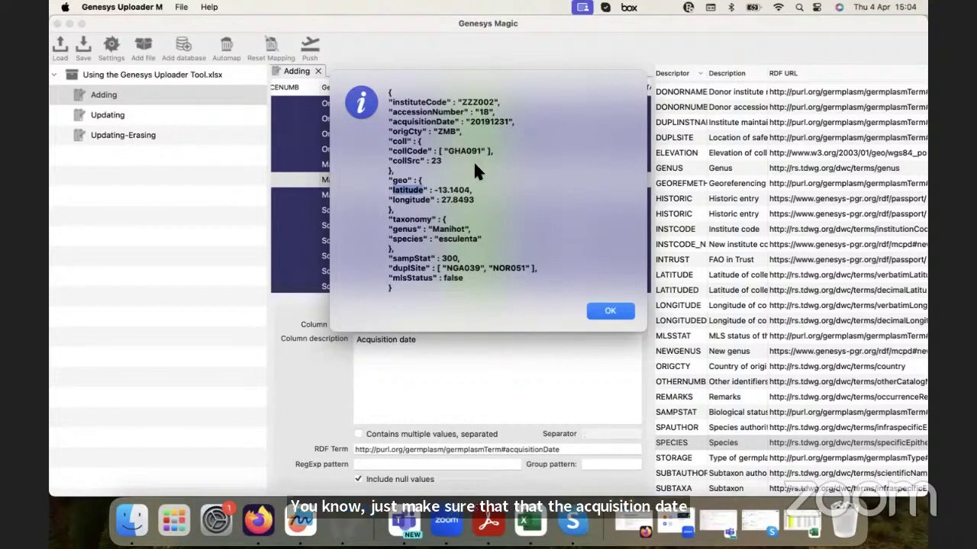
# - Close the record preview, then open the uploader's Genesys API settings in an enlarged window
pyautogui.click(613, 313)
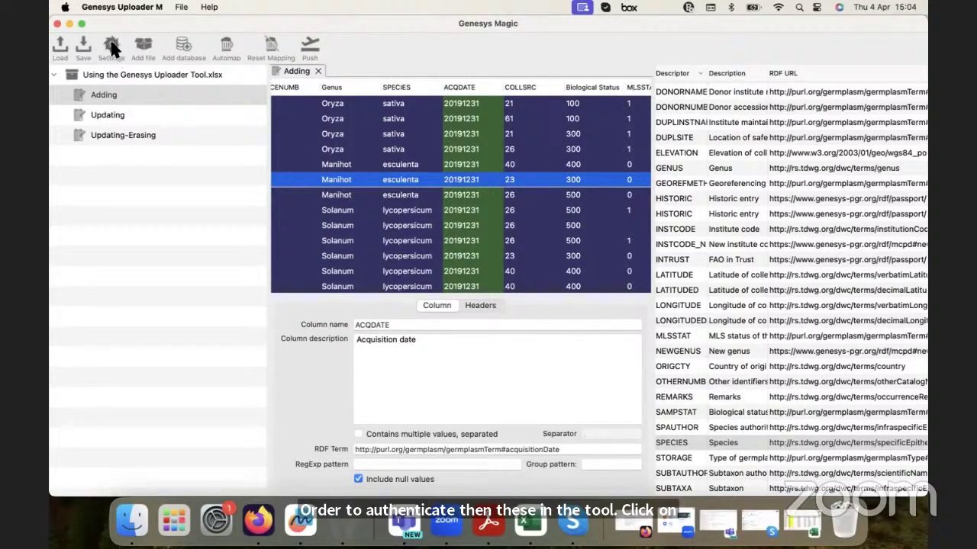
pyautogui.click(112, 46)
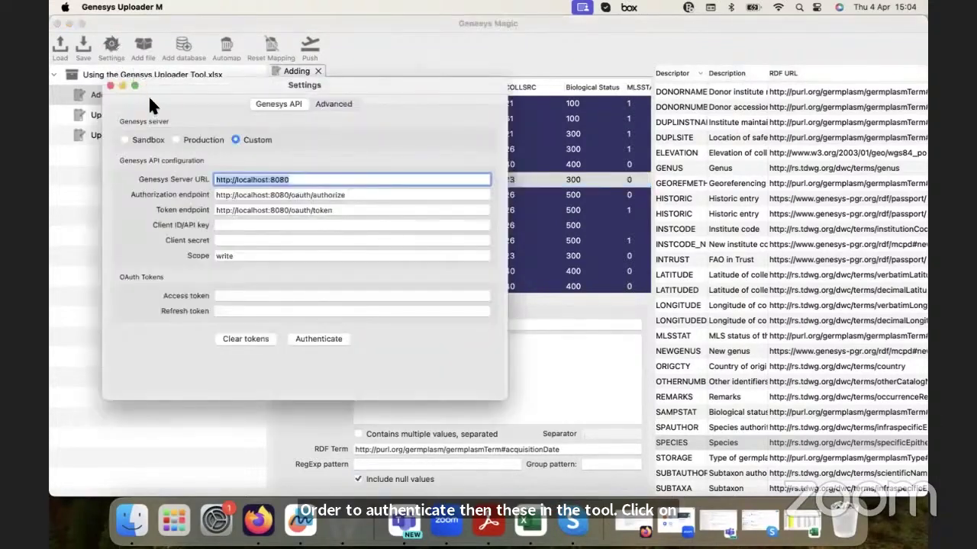
pyautogui.moveTo(157, 84); pyautogui.dragTo(290, 61)
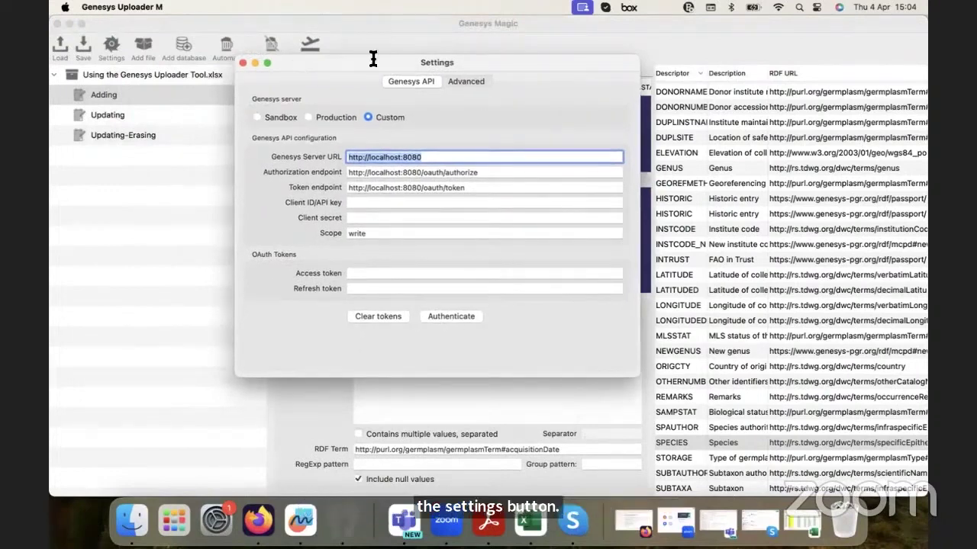
pyautogui.moveTo(641, 375); pyautogui.dragTo(744, 424)
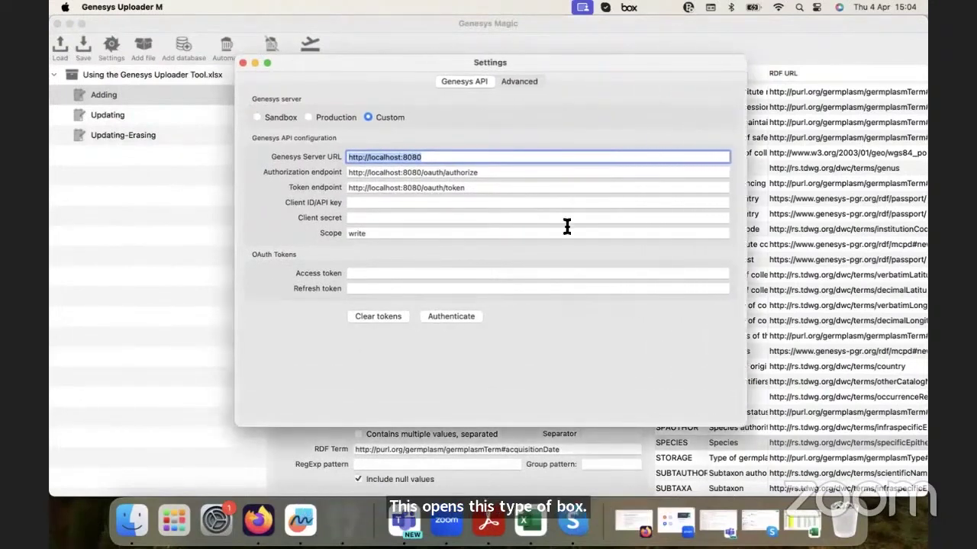
pyautogui.moveTo(463, 59); pyautogui.dragTo(469, 84)
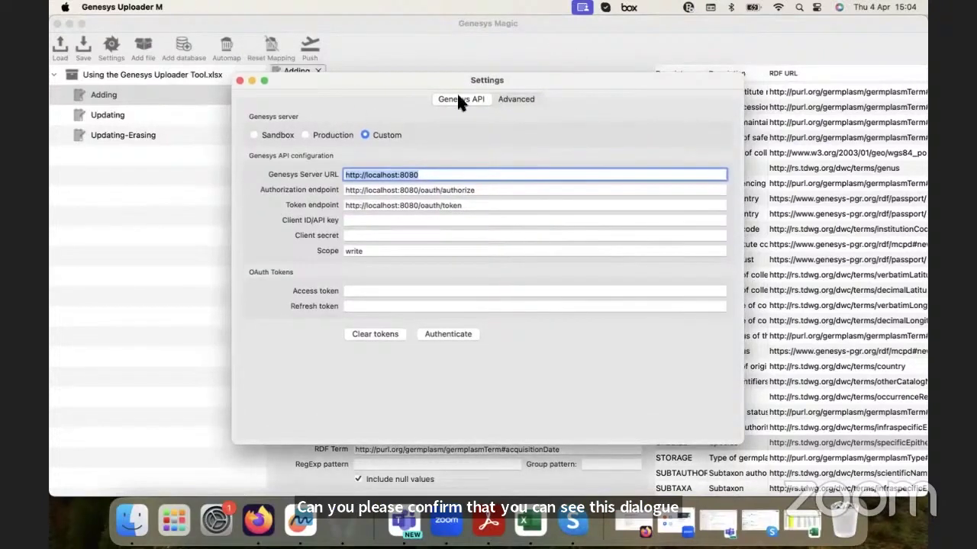
pyautogui.moveTo(469, 82); pyautogui.dragTo(454, 78)
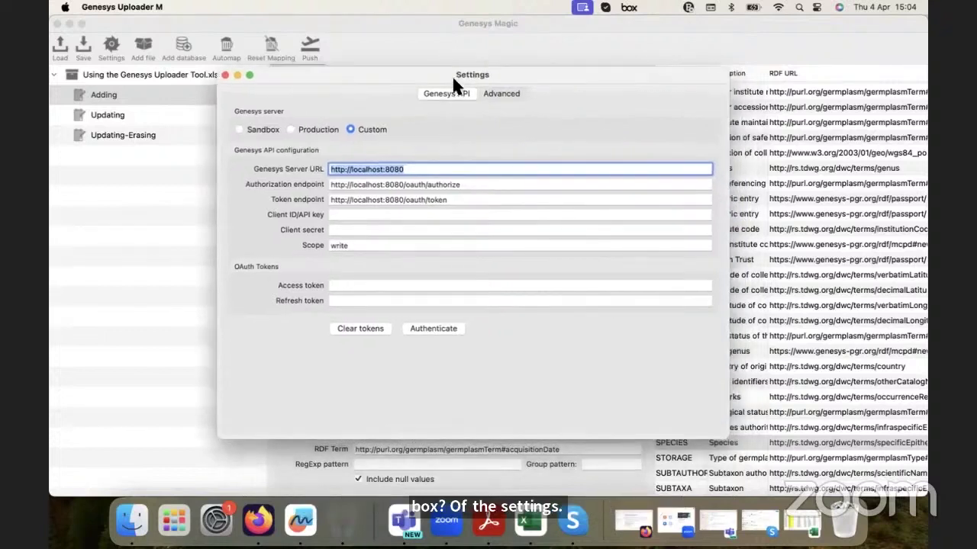
# - Compare the API configurations of the Sandbox, Production and Custom Genesys servers
pyautogui.click(256, 134)
pyautogui.click(325, 135)
pyautogui.click(372, 134)
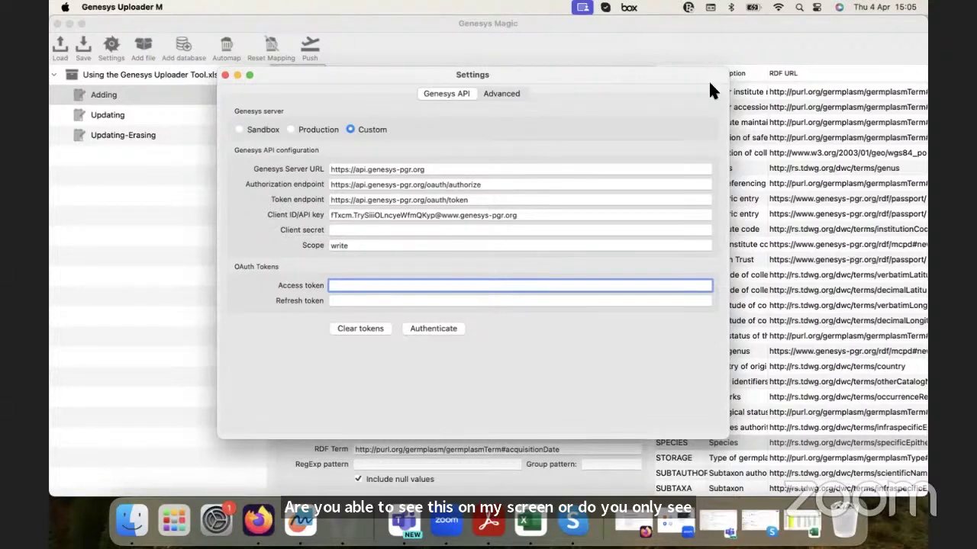
# - Set the Genesys server to Sandbox and start authentication in the browser
pyautogui.moveTo(380, 87); pyautogui.dragTo(374, 64)
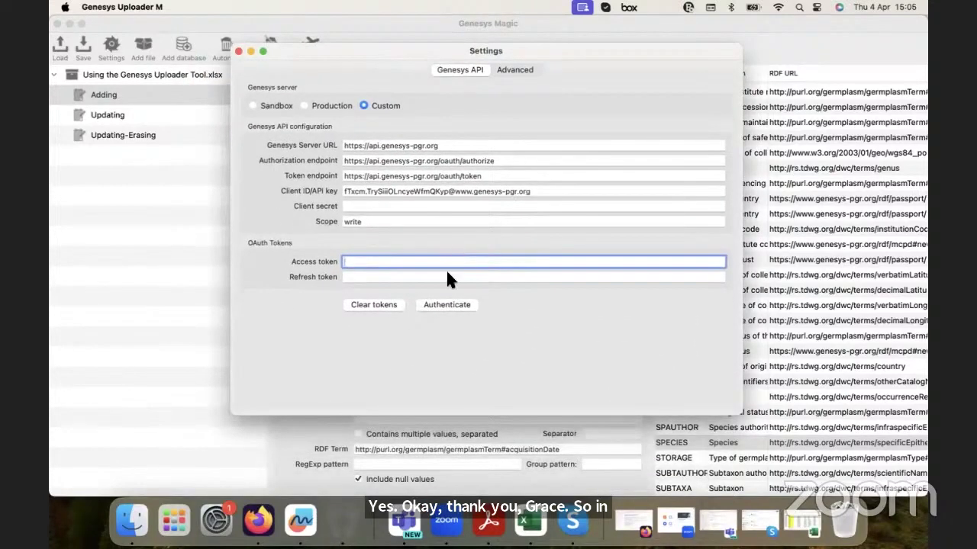
pyautogui.moveTo(278, 51); pyautogui.dragTo(279, 92)
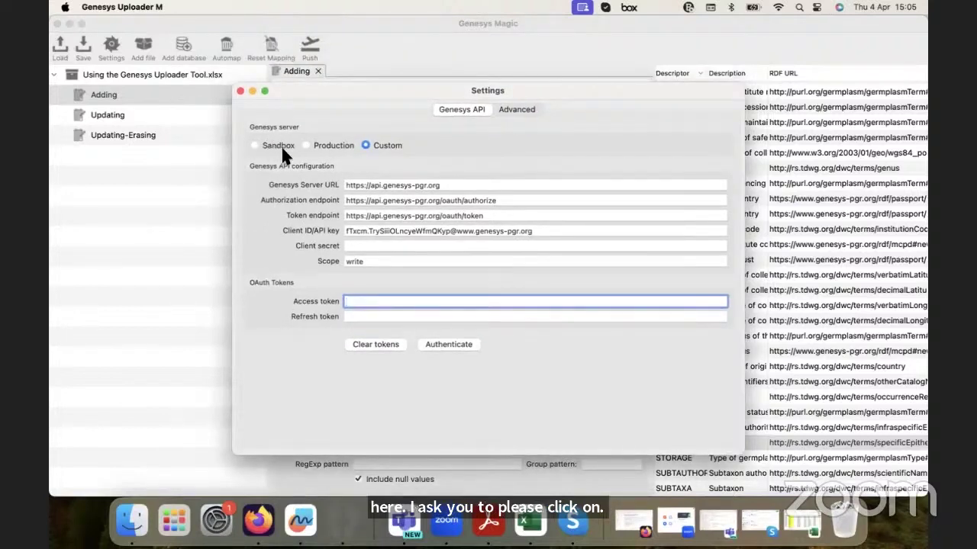
pyautogui.click(264, 145)
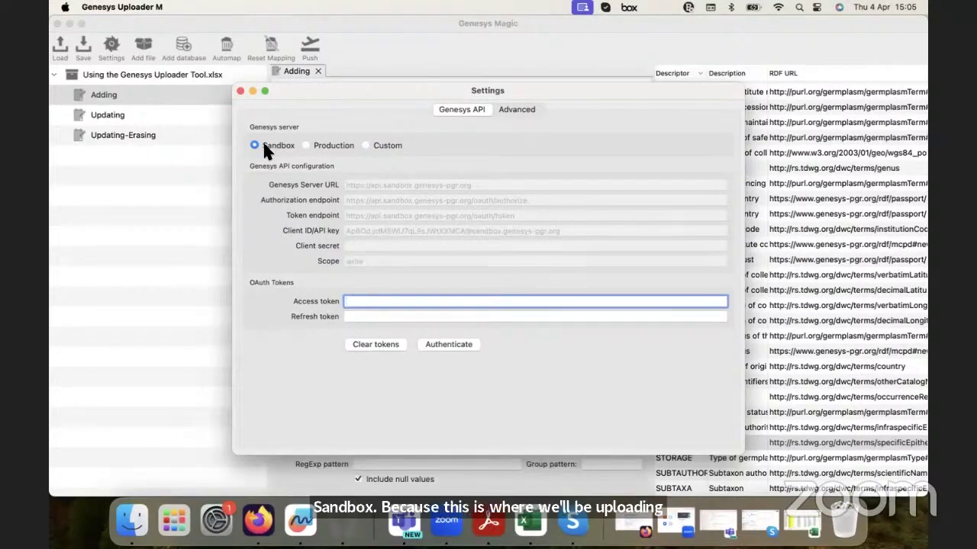
pyautogui.click(450, 346)
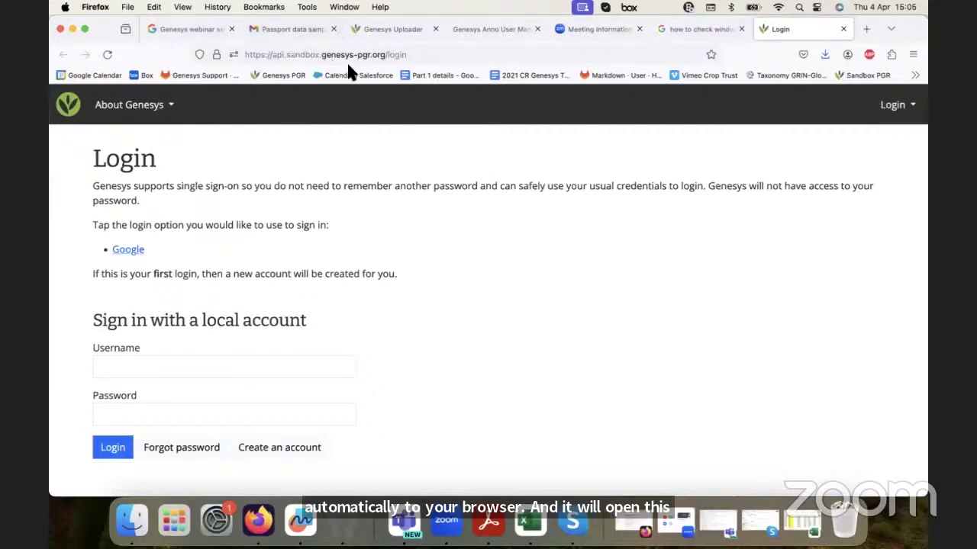
# - Check the login details in the "Passport data sample" email and fill in the saved helpdesk account's username and password on the sandbox login page
pyautogui.scroll(-1, 225, 369)
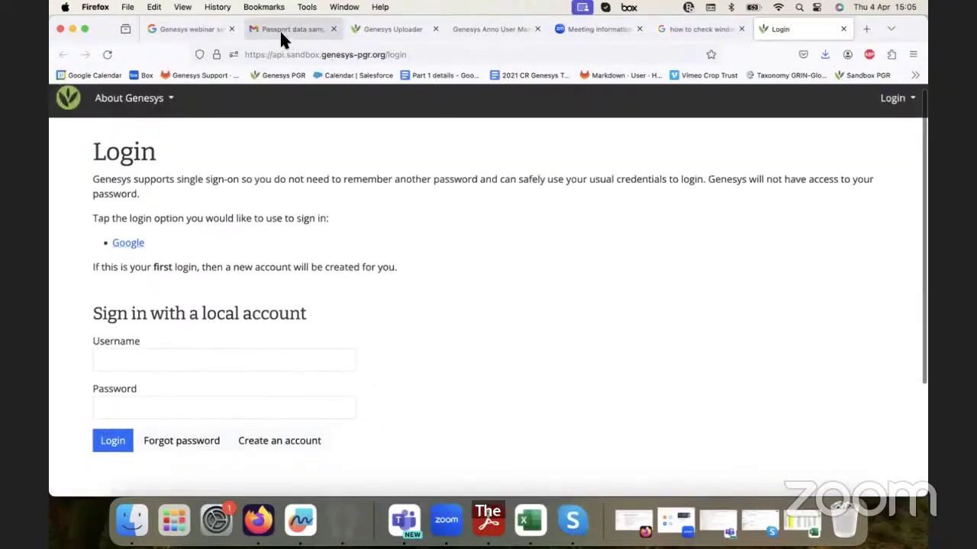
pyautogui.click(279, 29)
pyautogui.scroll(-1, 351, 321)
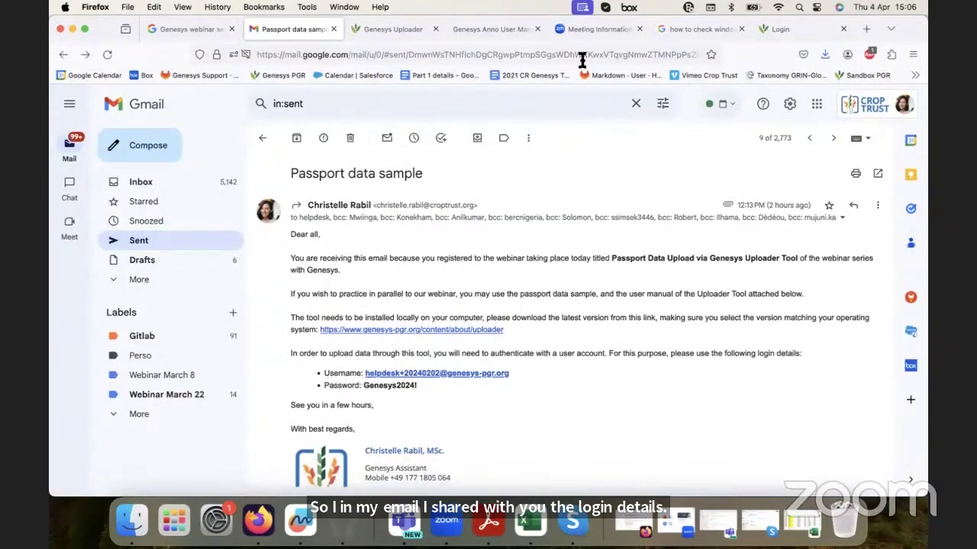
pyautogui.click(778, 30)
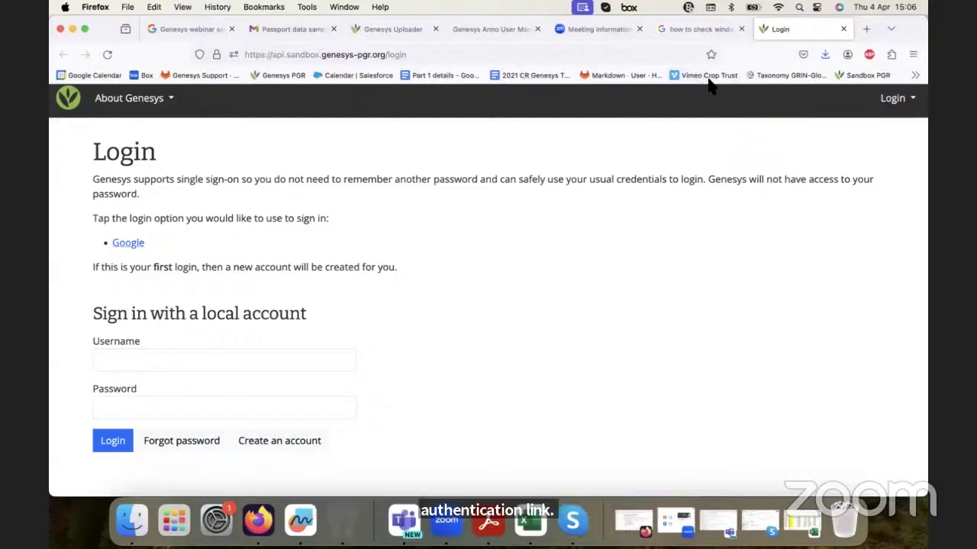
pyautogui.click(192, 357)
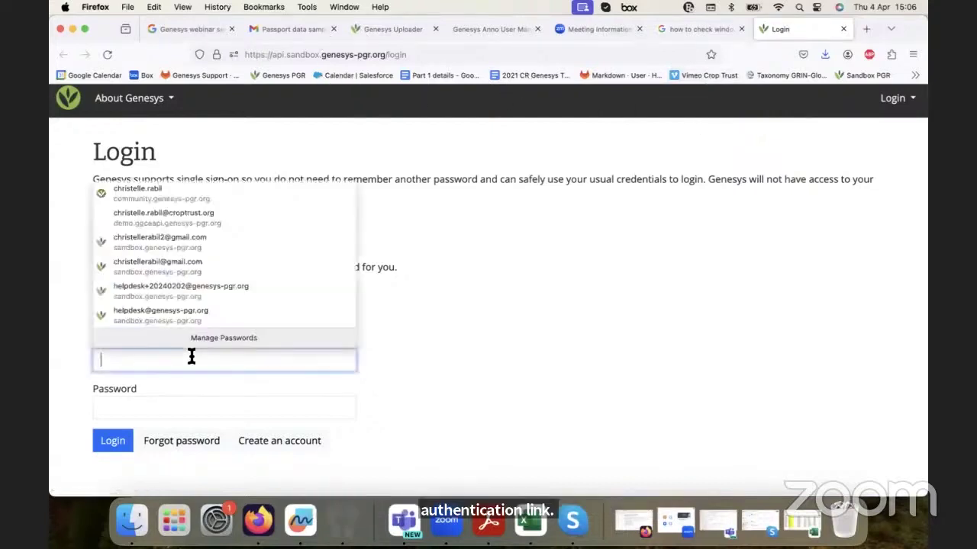
pyautogui.click(181, 293)
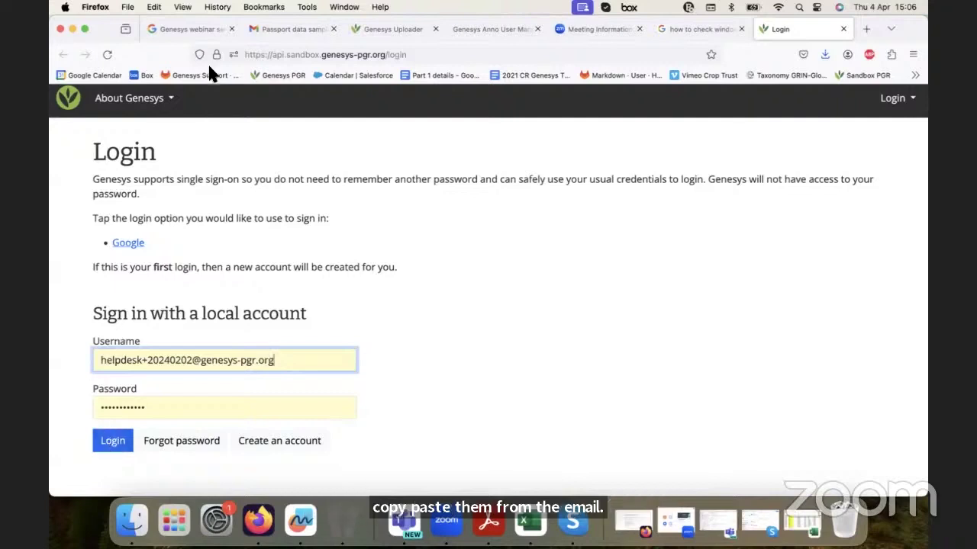
# - Copy the account password from the "Passport data sample" email, enter it in the sandbox login form's password field and submit the login
pyautogui.click(266, 30)
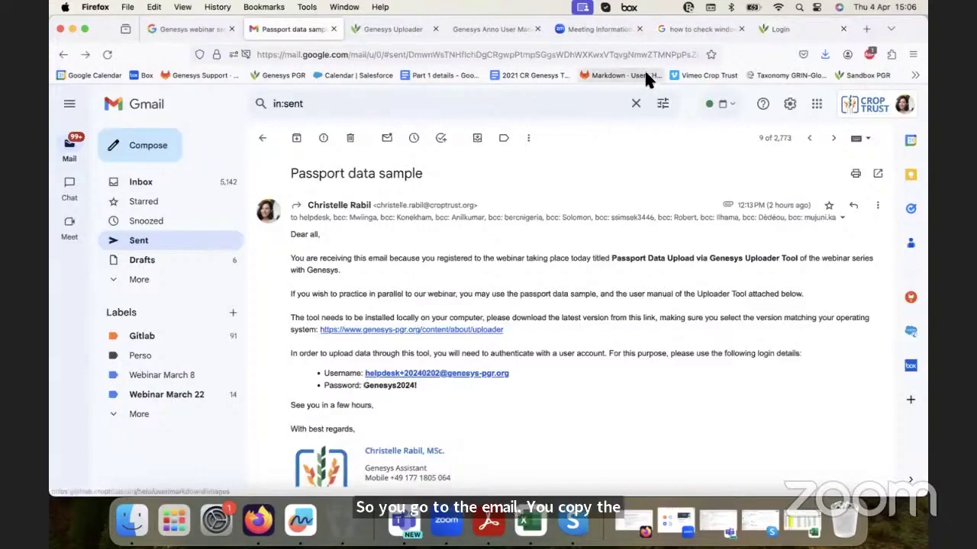
pyautogui.click(766, 30)
pyautogui.click(302, 29)
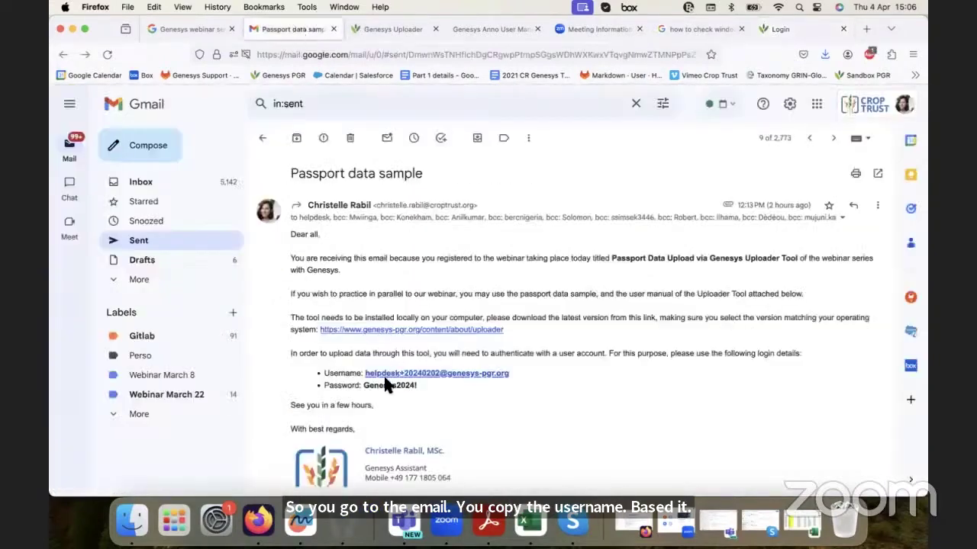
pyautogui.moveTo(363, 385); pyautogui.dragTo(421, 380)
pyautogui.click(787, 30)
pyautogui.click(197, 408)
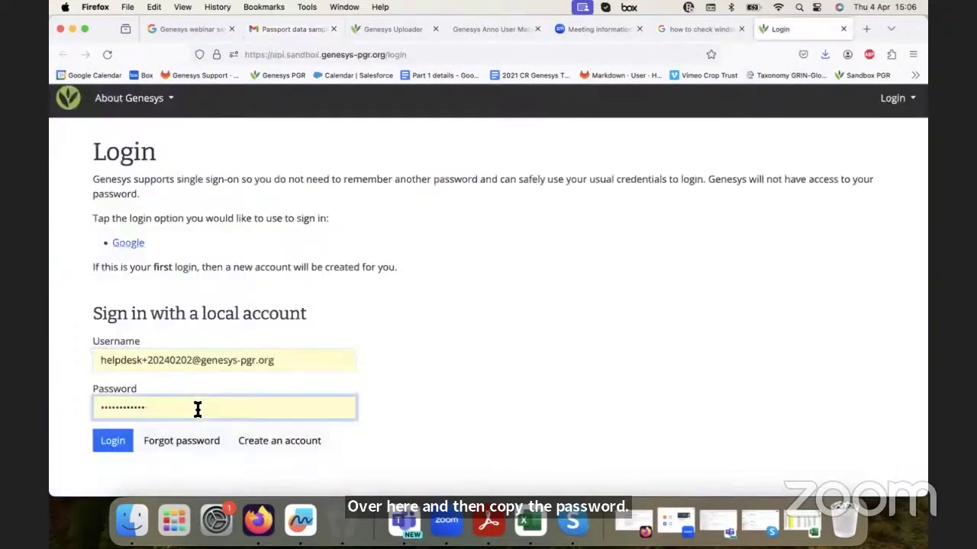
pyautogui.click(113, 442)
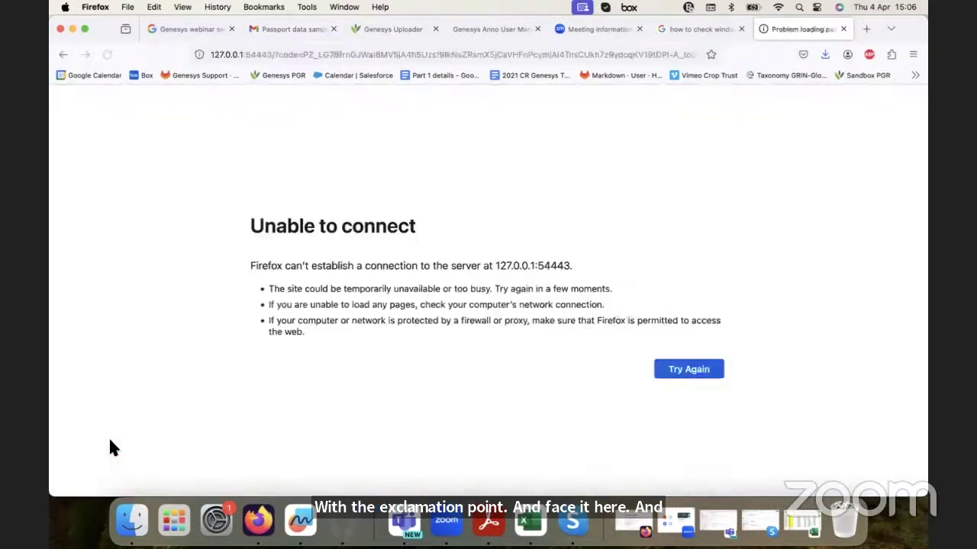
# - Retry the failed localhost page, close its tab, and open sandbox.genesys-pgr.org in a new one
pyautogui.click(675, 374)
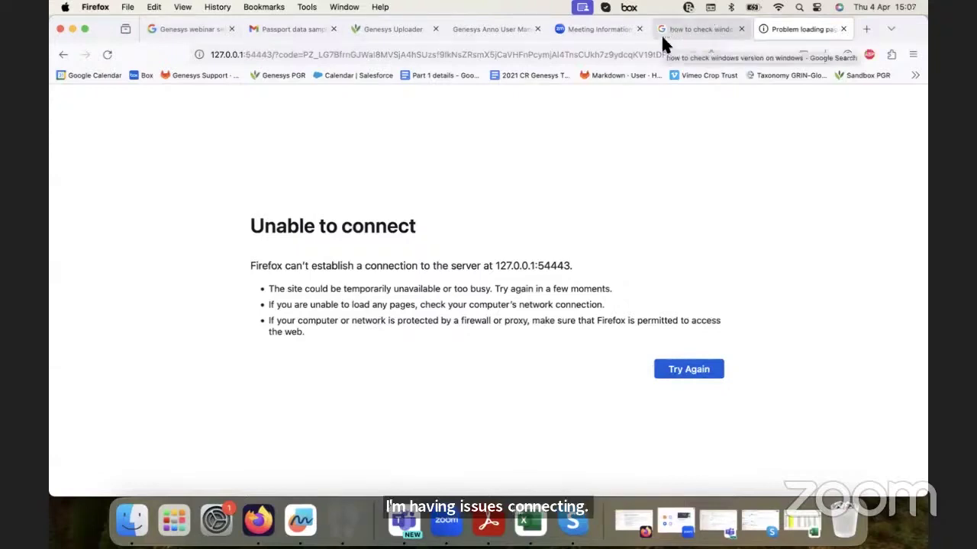
pyautogui.click(841, 30)
pyautogui.click(866, 29)
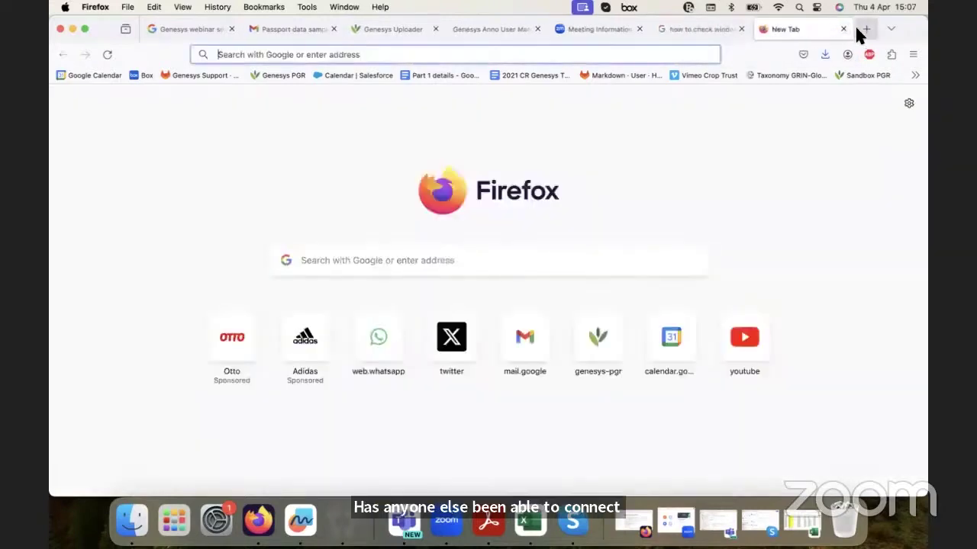
pyautogui.write('s')
pyautogui.press('Return')
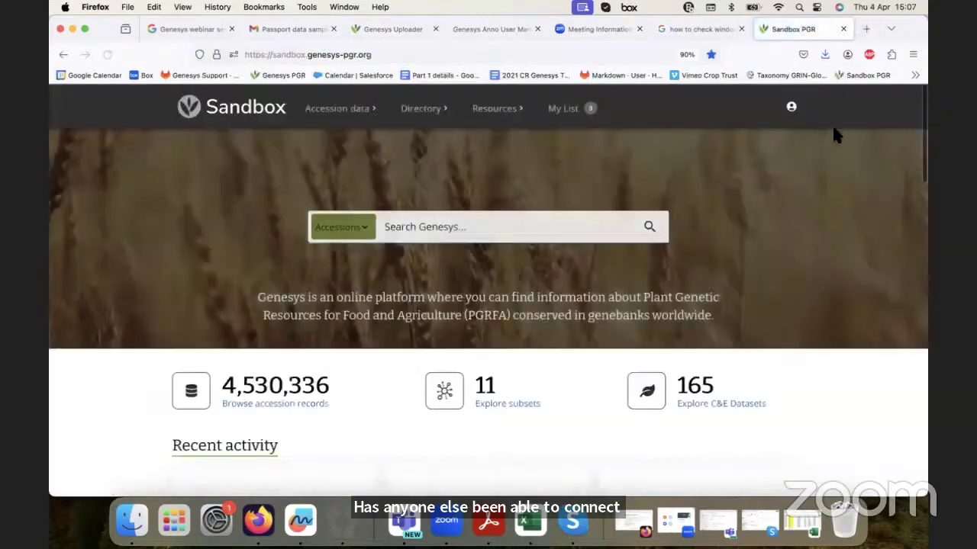
# - Log out of the current account on the Genesys Sandbox website
pyautogui.click(791, 106)
pyautogui.click(749, 201)
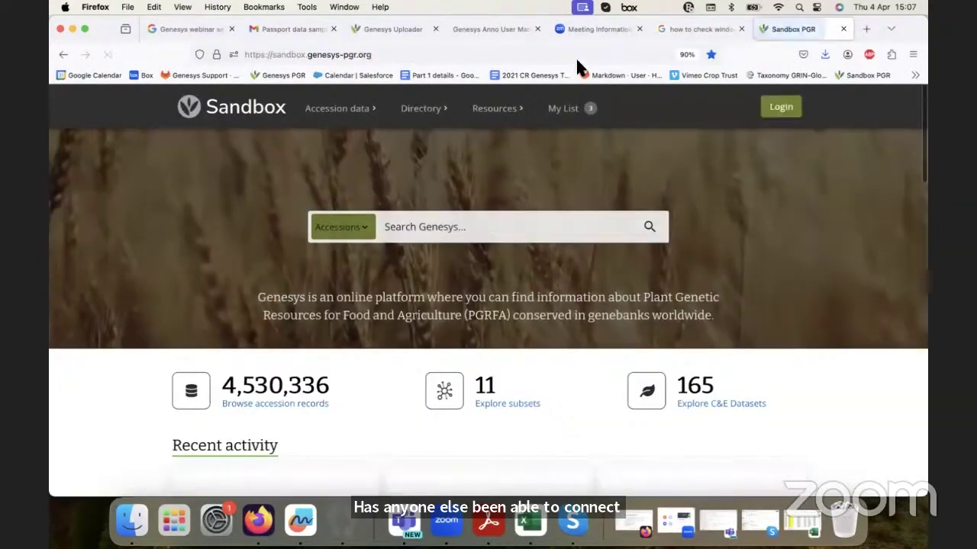
pyautogui.click(725, 32)
pyautogui.click(794, 32)
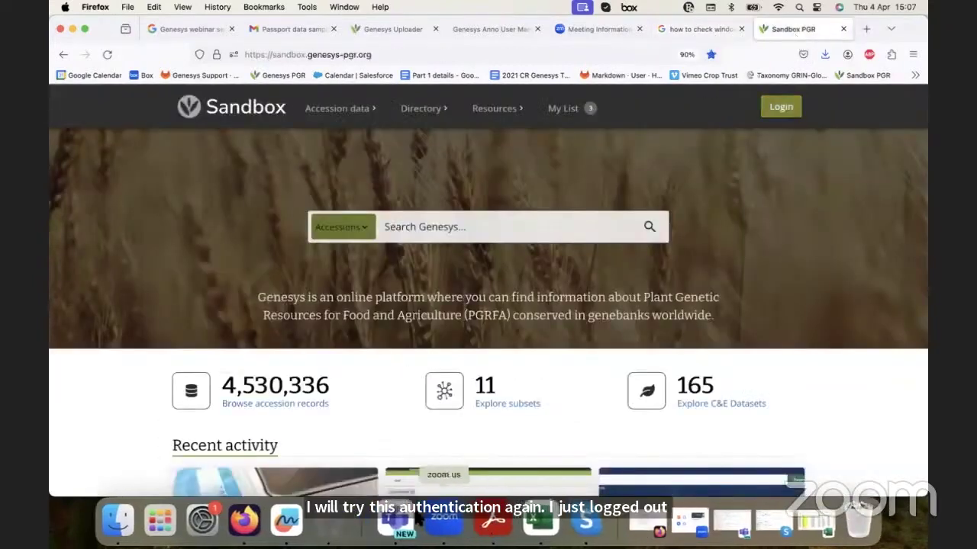
# - Switch to Genesys Uploader and authenticate with the Sandbox server, signing in with the saved helpdesk account's username and password
pyautogui.click(347, 519)
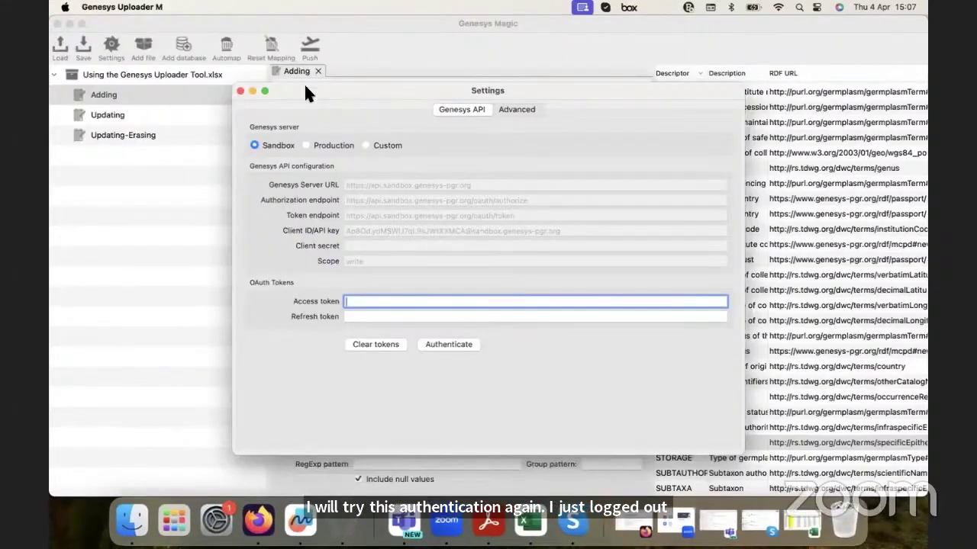
pyautogui.click(449, 345)
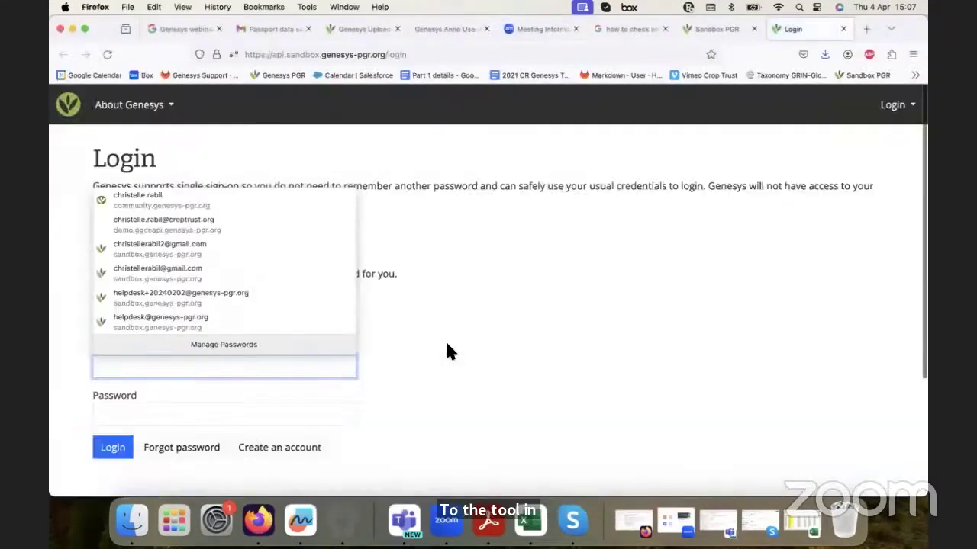
pyautogui.click(359, 273)
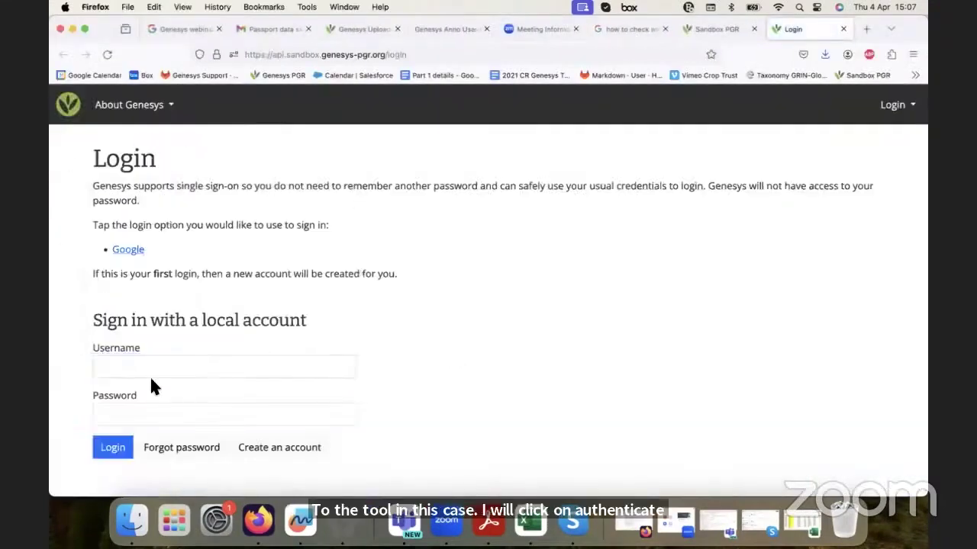
pyautogui.click(175, 367)
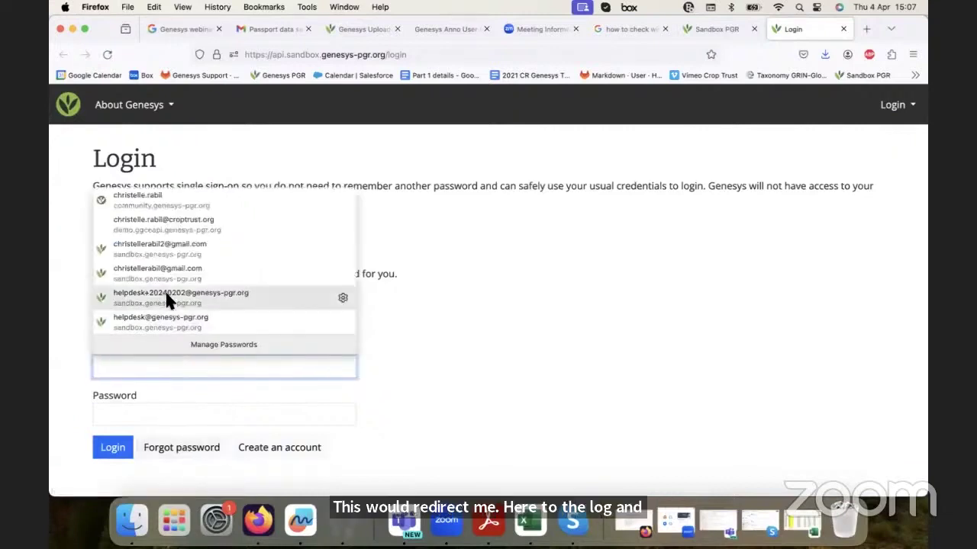
pyautogui.click(201, 292)
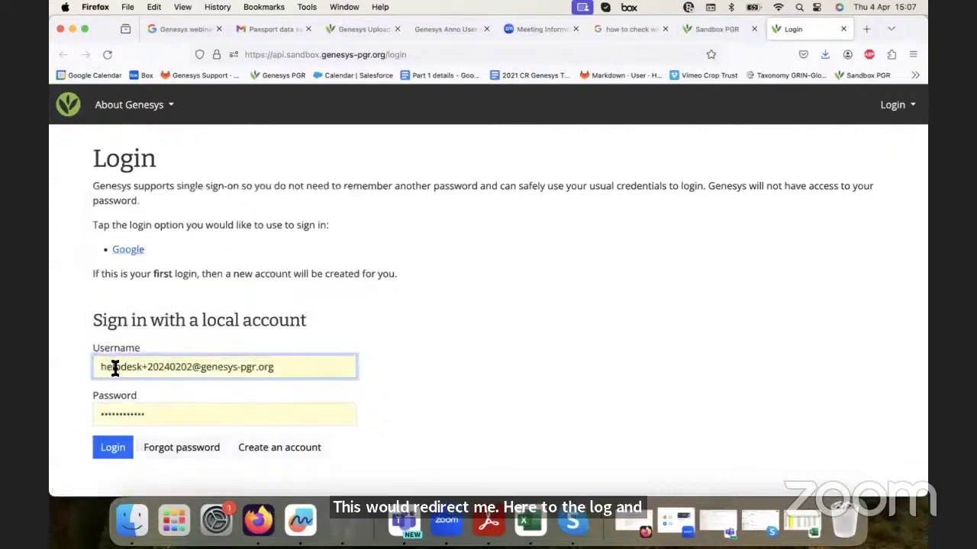
pyautogui.click(116, 458)
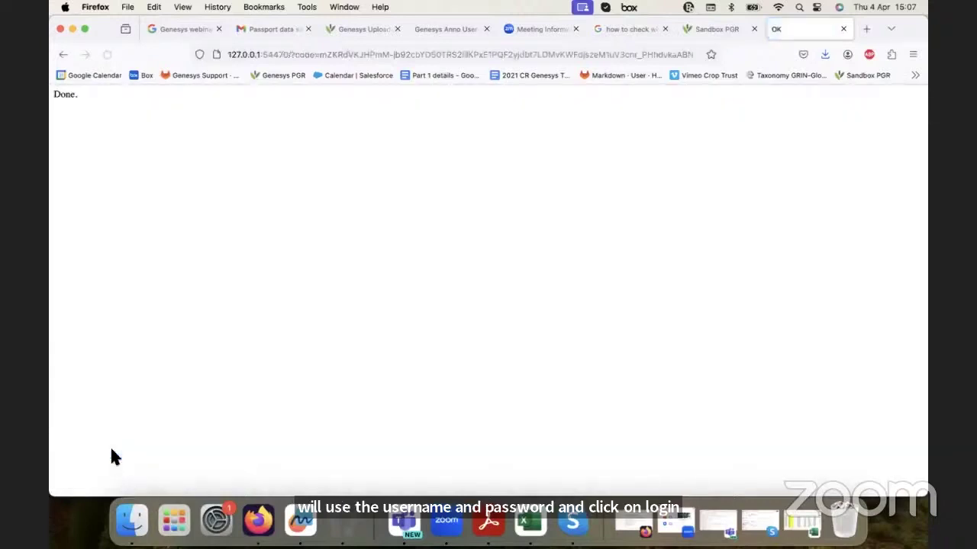
# - Check the authentication result page, return to Genesys Uploader and close the settings
pyautogui.moveTo(79, 93); pyautogui.dragTo(54, 95)
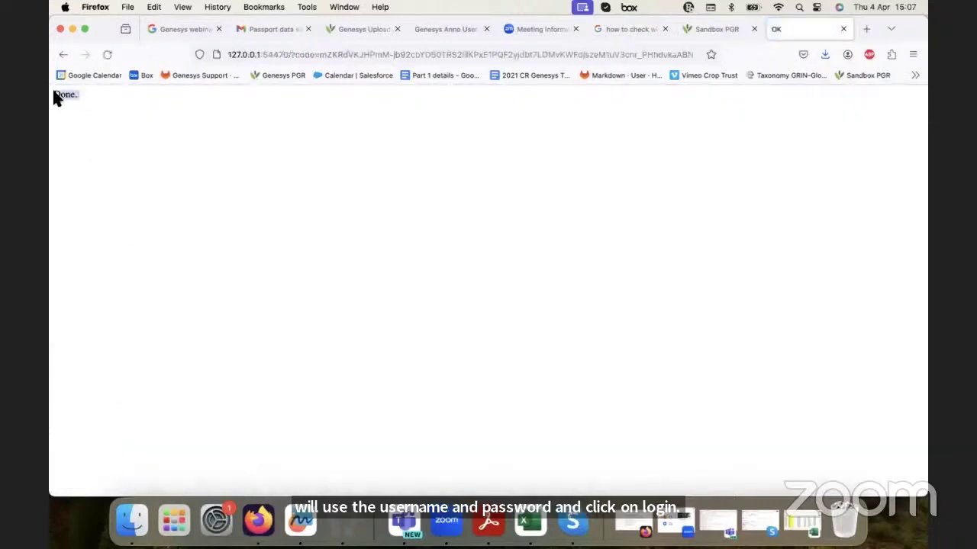
pyautogui.click(76, 95)
pyautogui.click(344, 527)
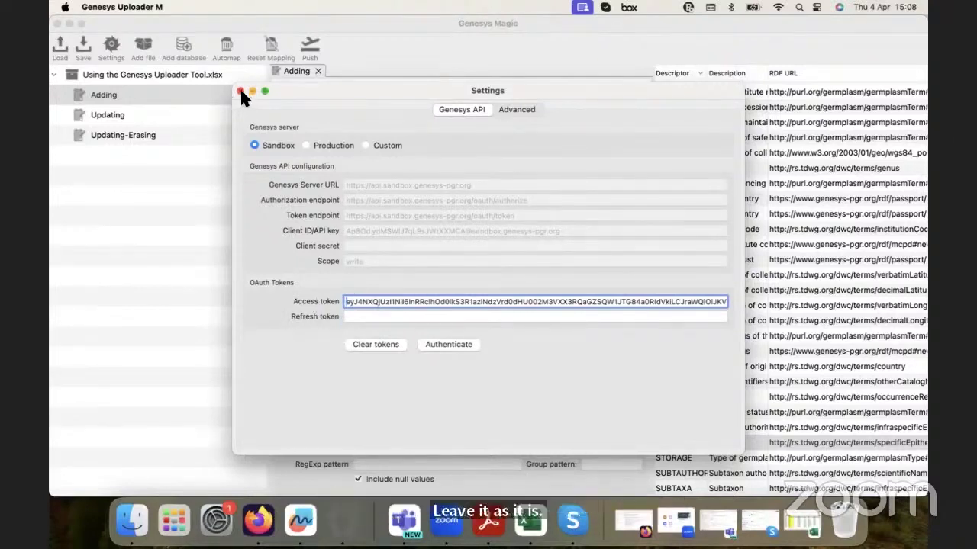
pyautogui.click(240, 91)
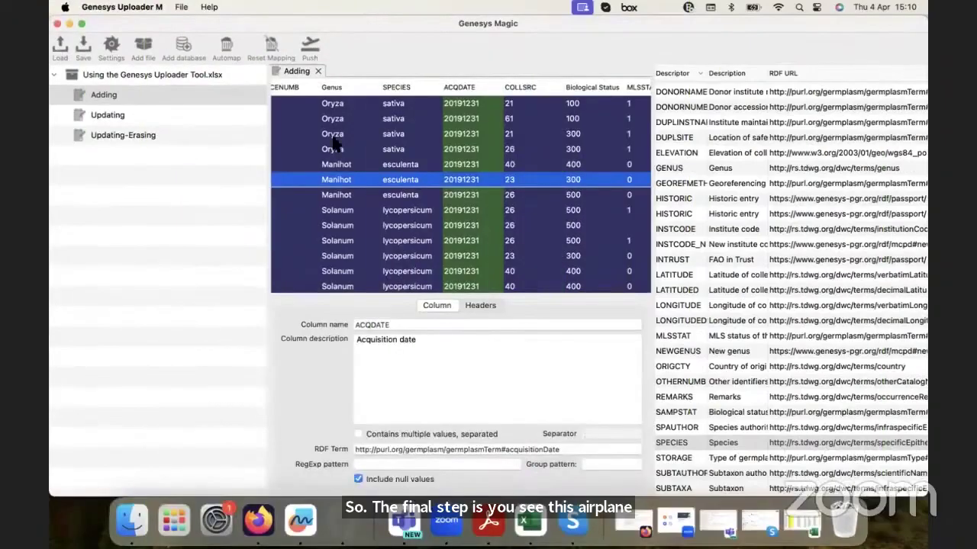
pyautogui.click(312, 50)
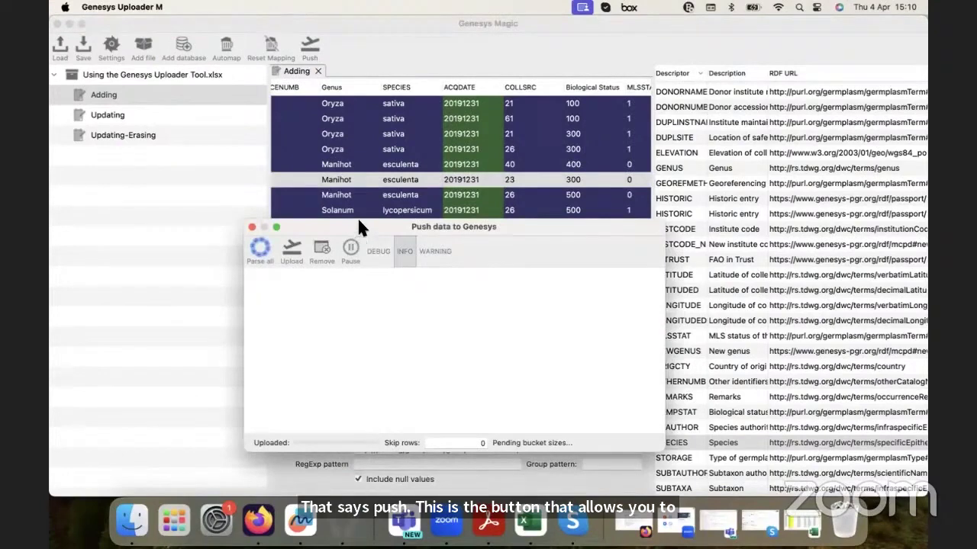
pyautogui.moveTo(362, 227); pyautogui.dragTo(453, 132)
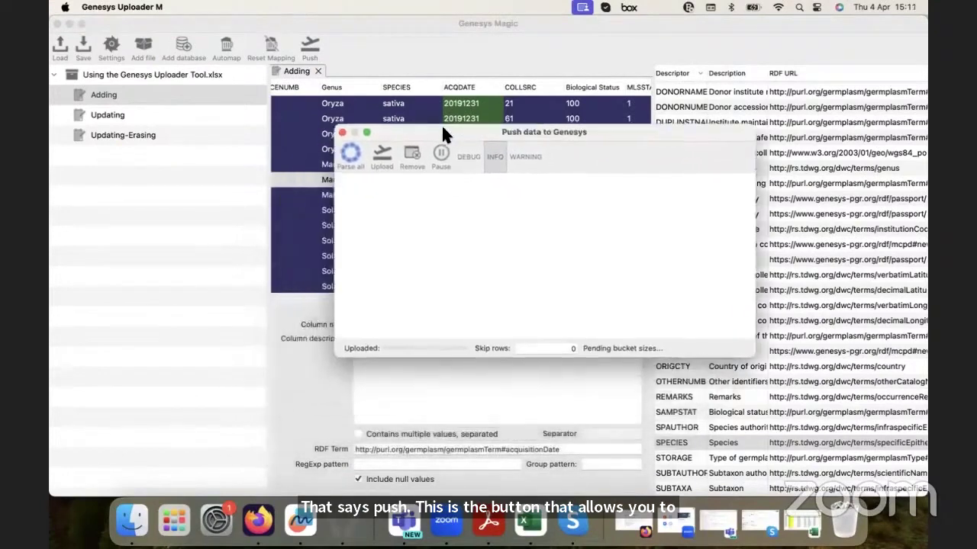
pyautogui.click(384, 162)
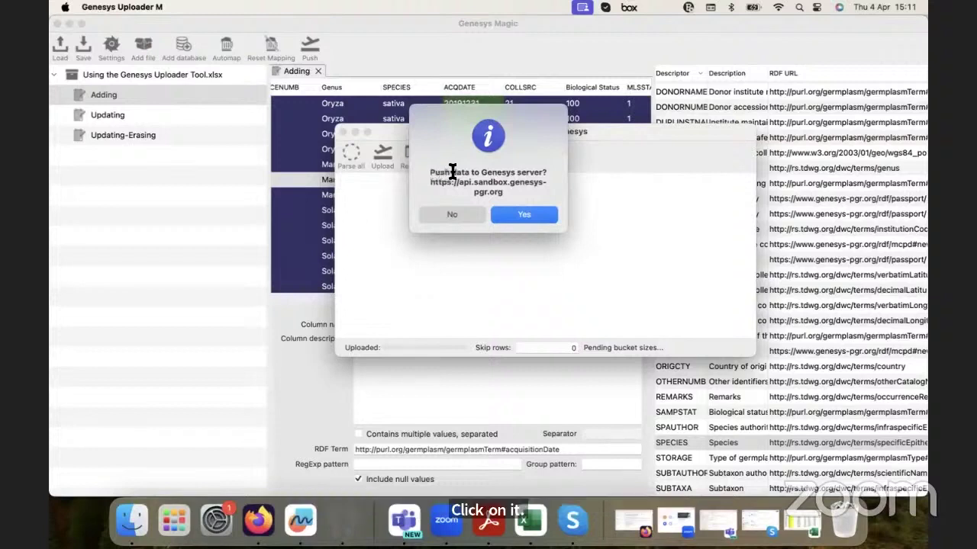
pyautogui.moveTo(431, 173); pyautogui.dragTo(546, 175)
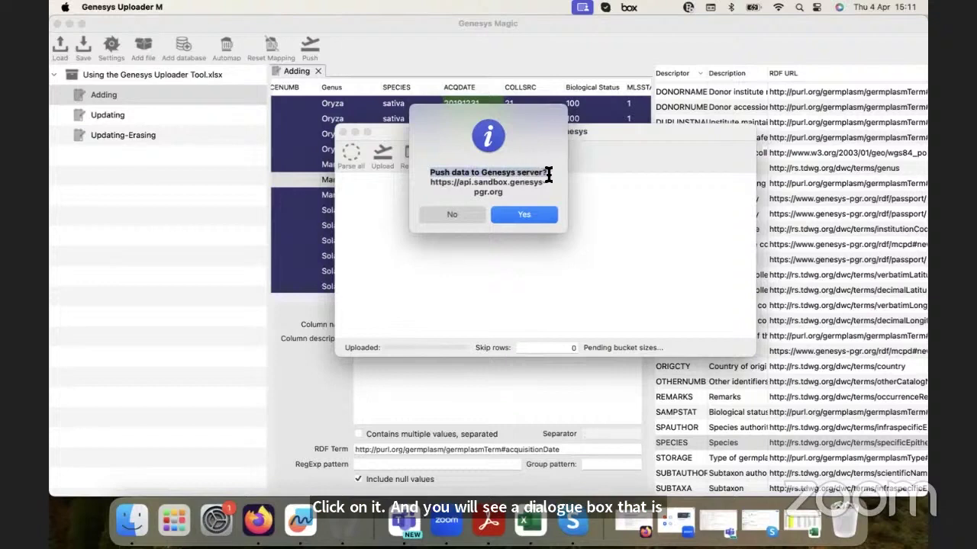
pyautogui.moveTo(426, 182); pyautogui.dragTo(506, 197)
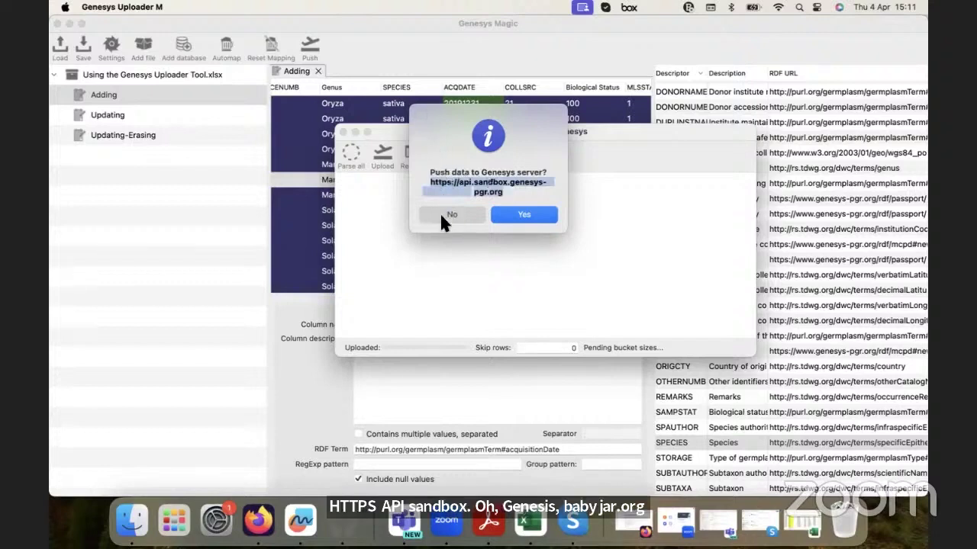
pyautogui.click(523, 217)
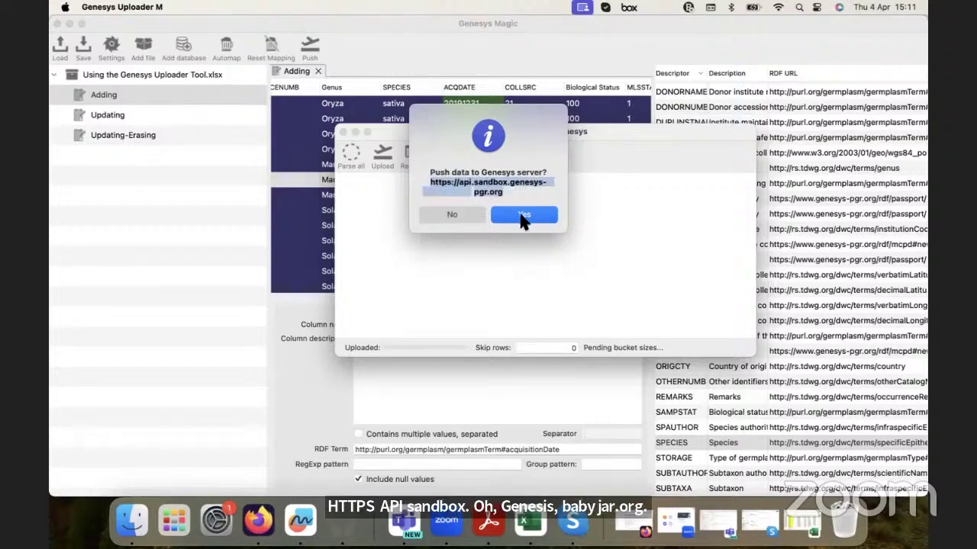
pyautogui.click(448, 217)
pyautogui.click(343, 132)
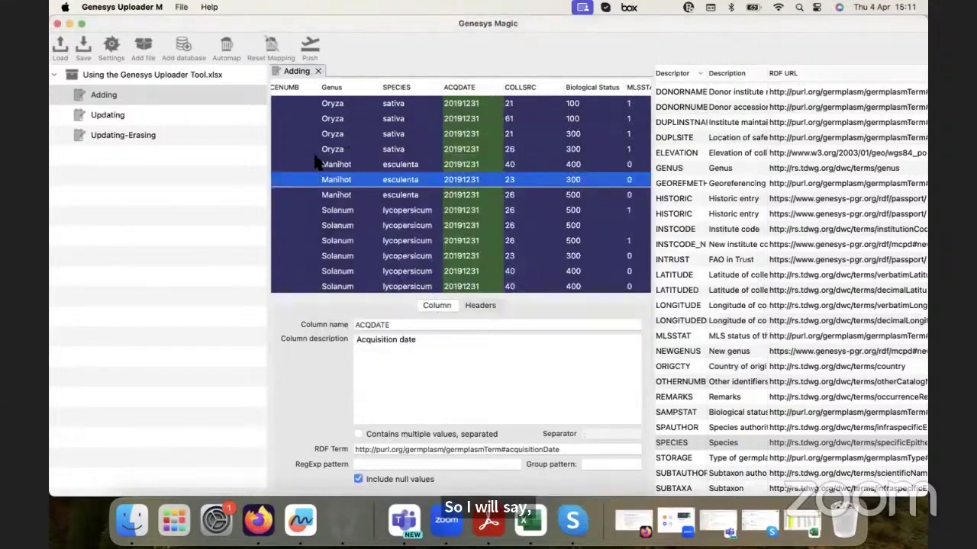
pyautogui.click(311, 48)
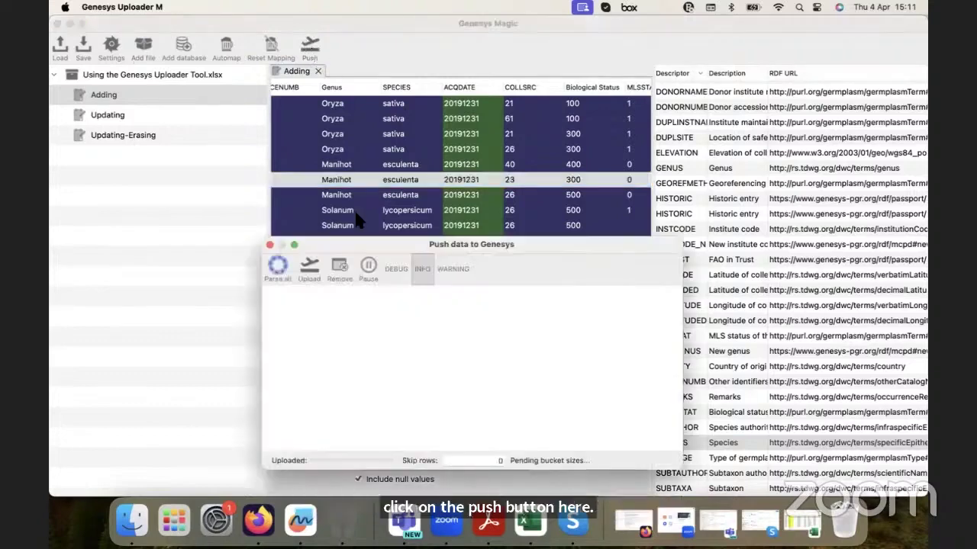
pyautogui.moveTo(343, 251); pyautogui.dragTo(397, 142)
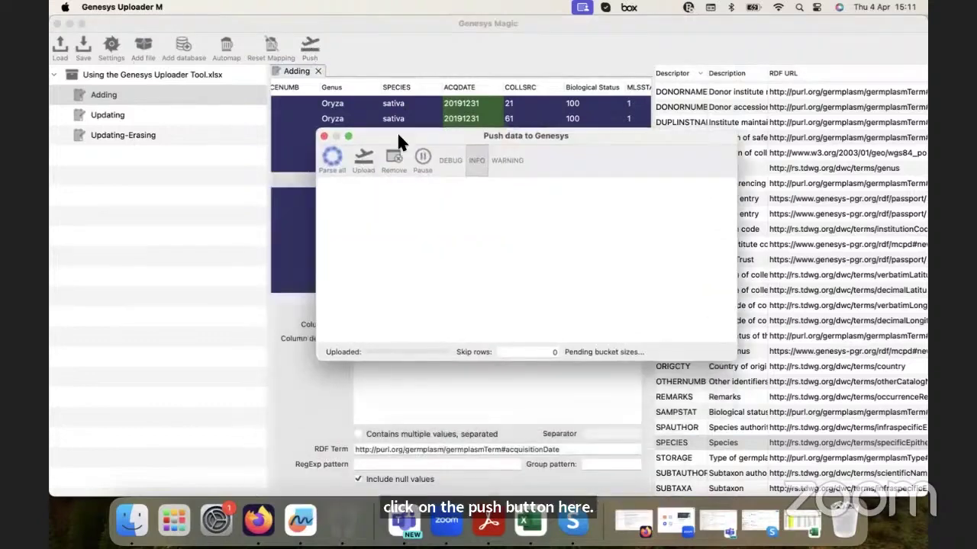
pyautogui.click(365, 170)
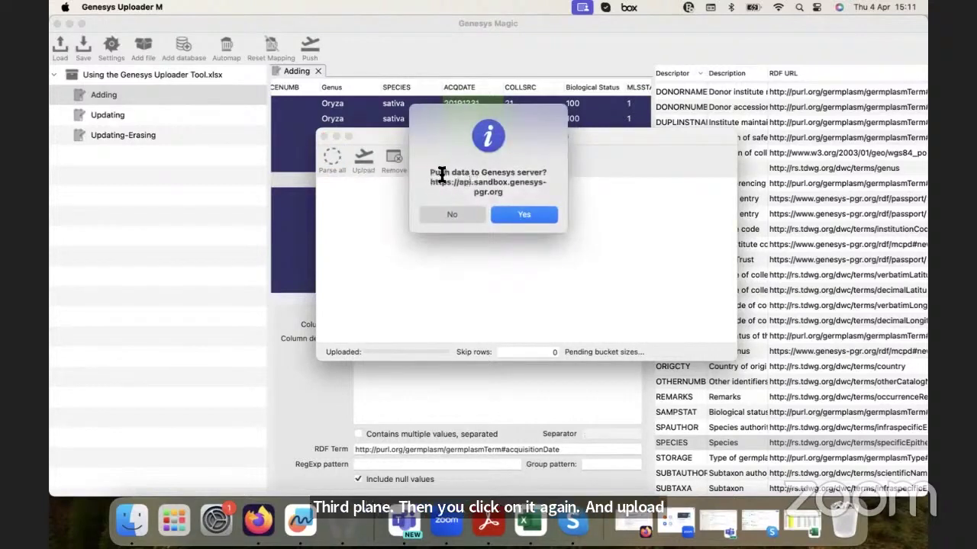
pyautogui.click(577, 463)
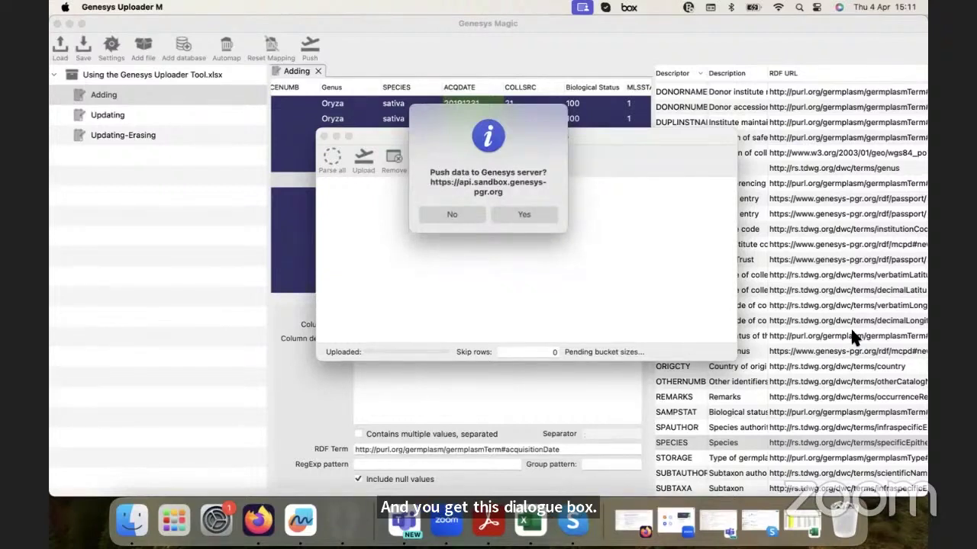
pyautogui.click(441, 215)
pyautogui.click(323, 136)
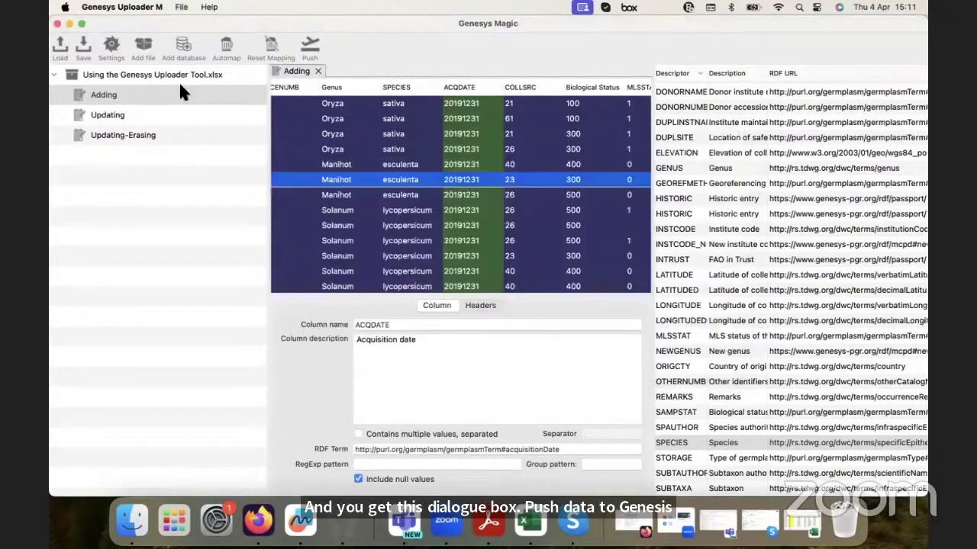
# - Check the access token in the uploader settings and set the Genesys server to Sandbox
pyautogui.click(111, 46)
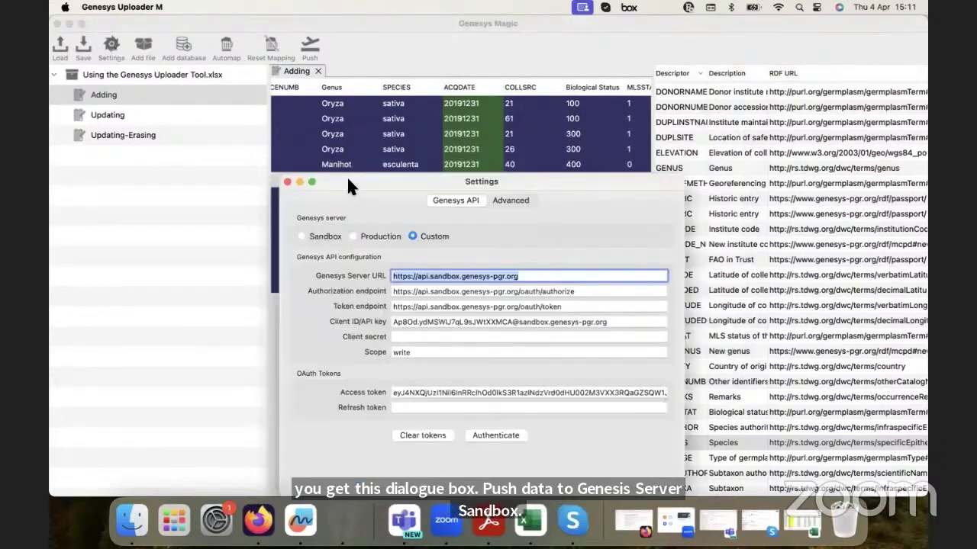
pyautogui.moveTo(348, 186); pyautogui.dragTo(326, 91)
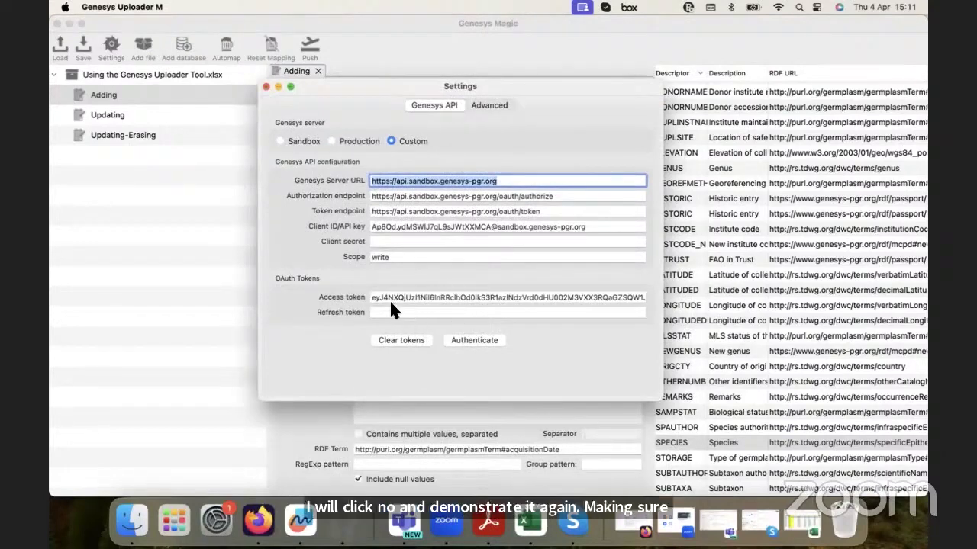
pyautogui.click(265, 86)
pyautogui.click(111, 46)
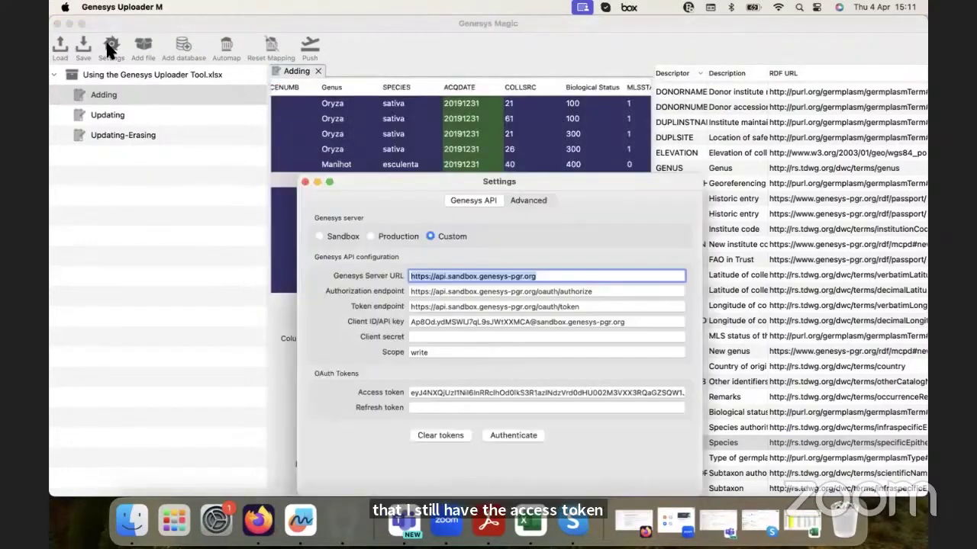
pyautogui.click(345, 237)
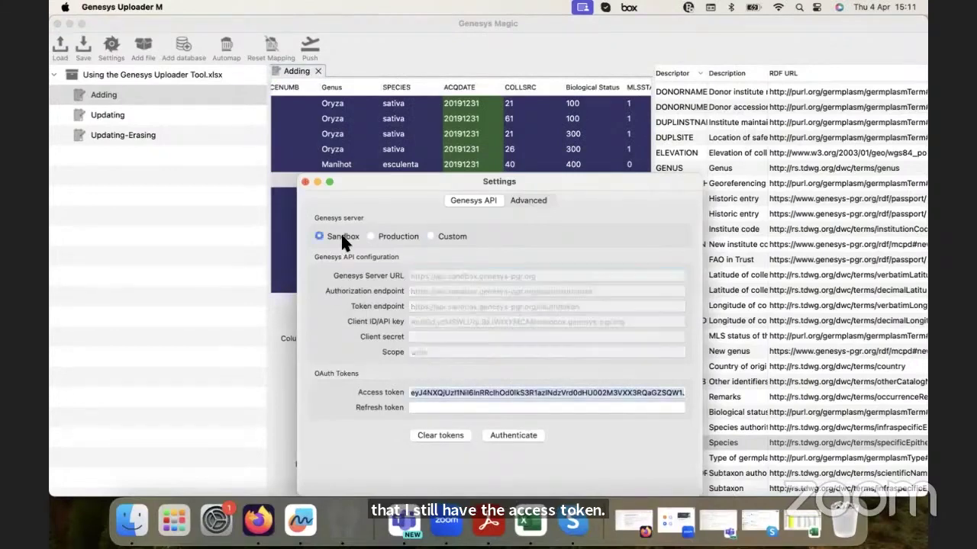
pyautogui.click(305, 182)
# - Push the Adding sheet's data to the Genesys Sandbox server, confirm the upload and review its log
pyautogui.click(309, 47)
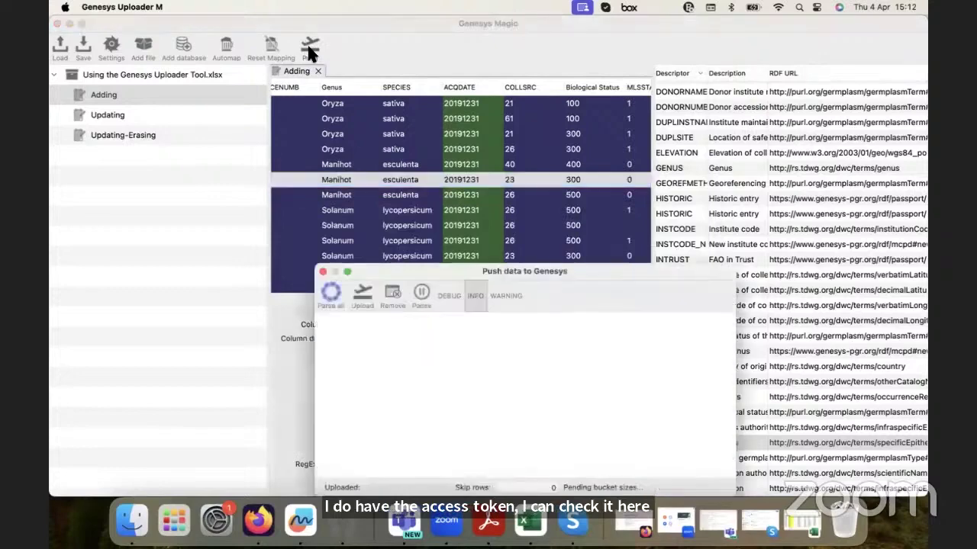
pyautogui.moveTo(382, 268); pyautogui.dragTo(415, 92)
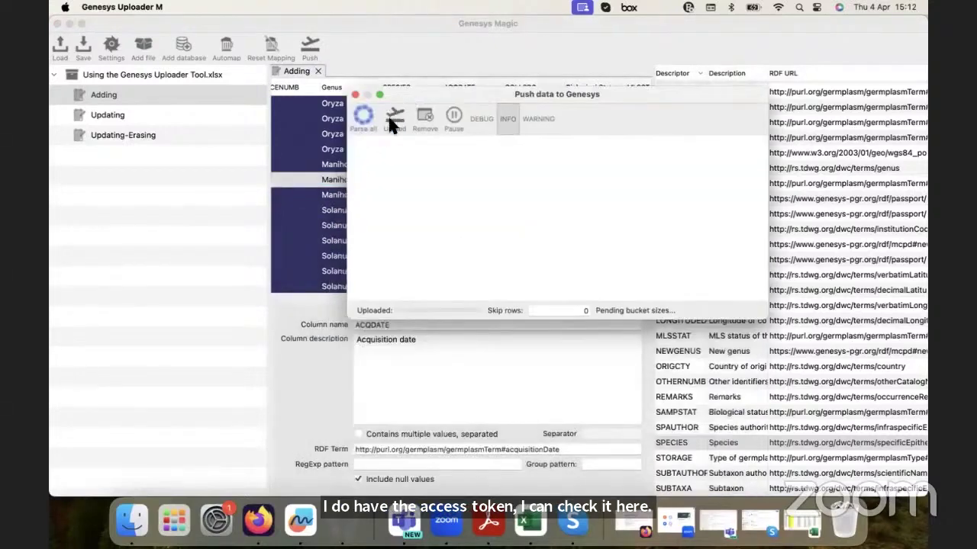
pyautogui.click(394, 118)
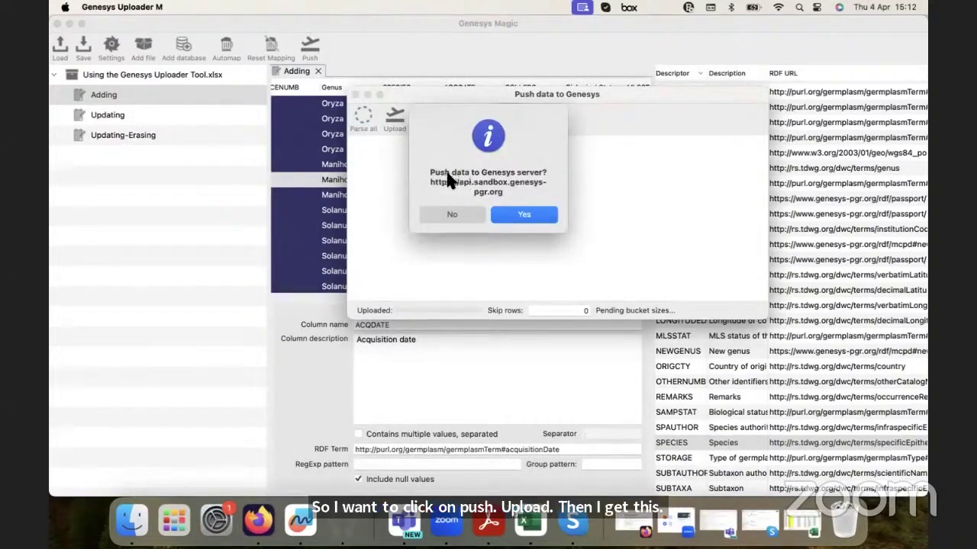
pyautogui.click(506, 214)
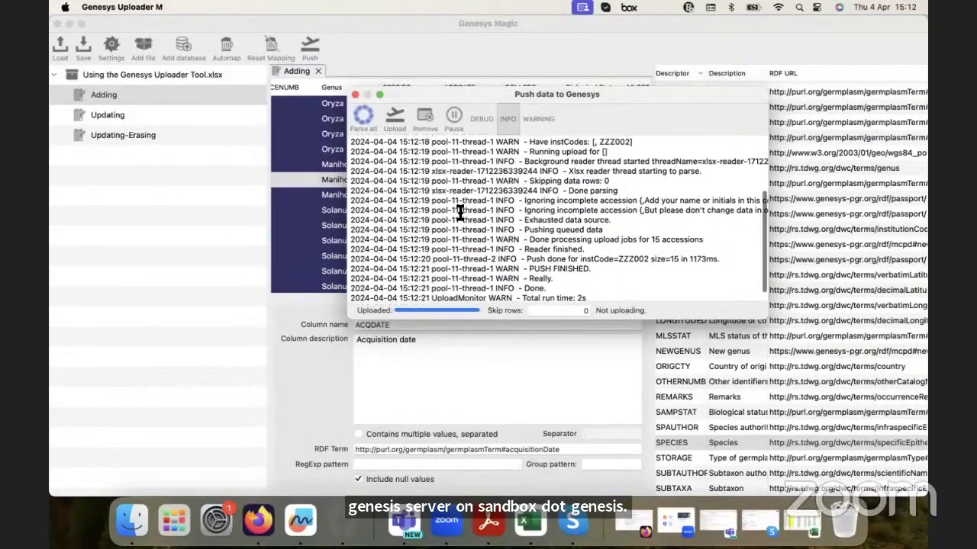
pyautogui.scroll(5, 460, 214)
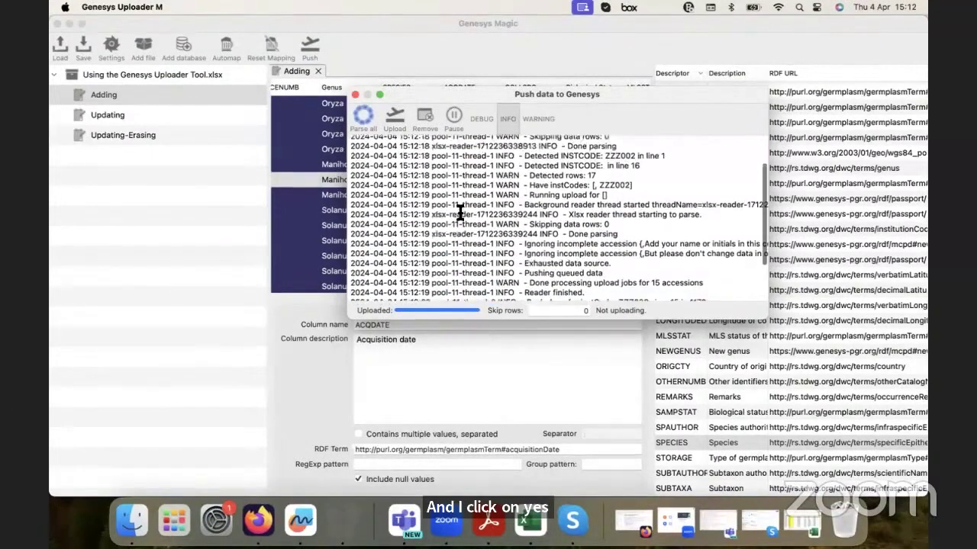
# - Review the end of the upload log and close the data push window
pyautogui.scroll(-6, 460, 214)
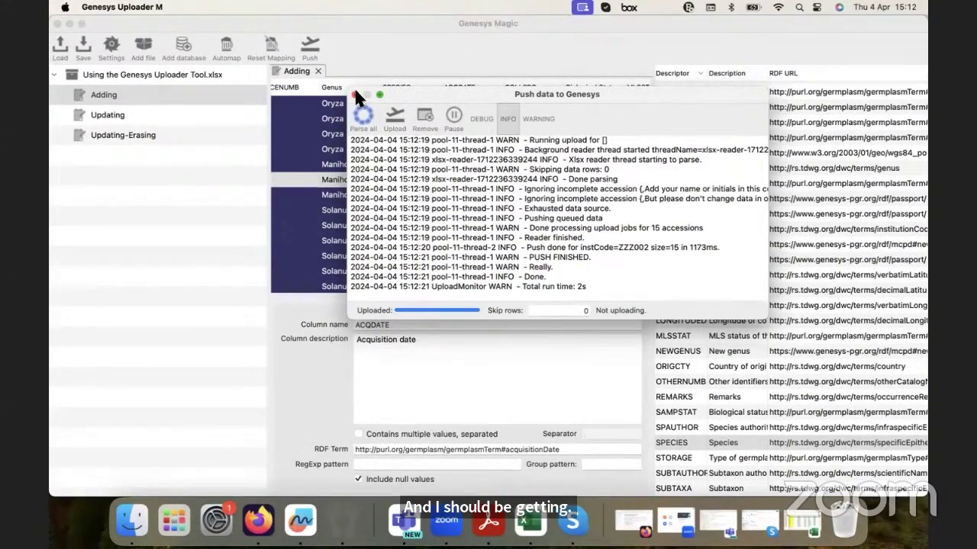
pyautogui.click(355, 93)
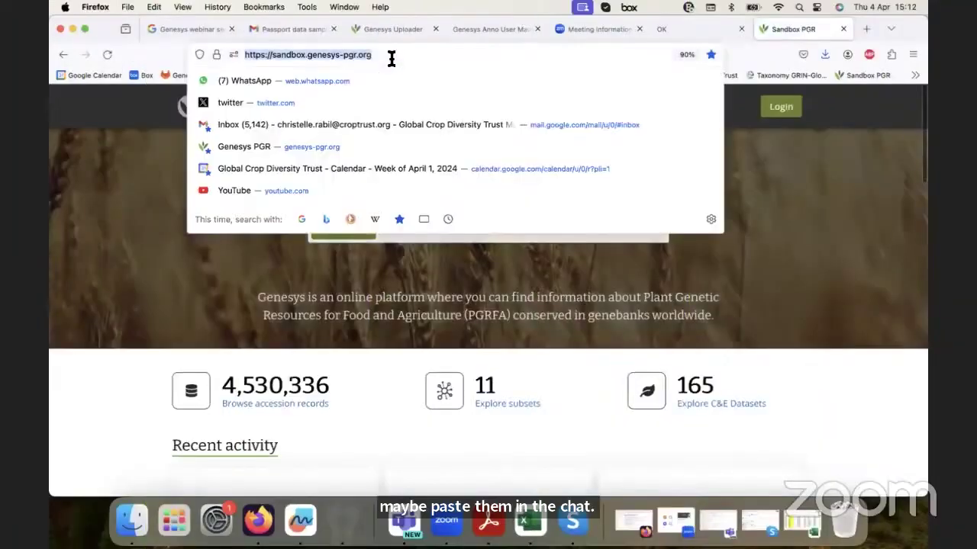
# - Switch to Firefox, open the genebank page for institute ZZZ002 at sandbox.genesys-pgr.org/wiews/ZZZ002 and reload it
pyautogui.write('/w')
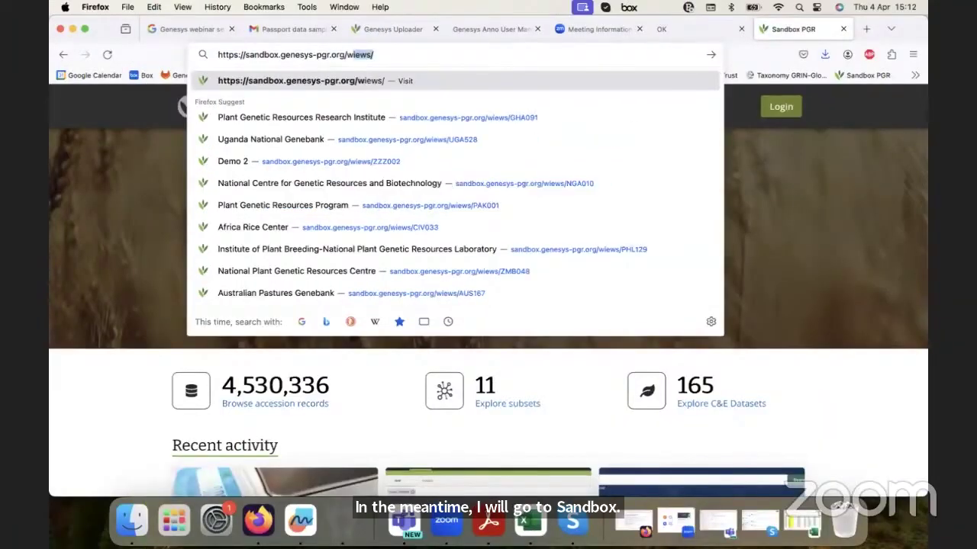
pyautogui.press('Right')
pyautogui.write('Z')
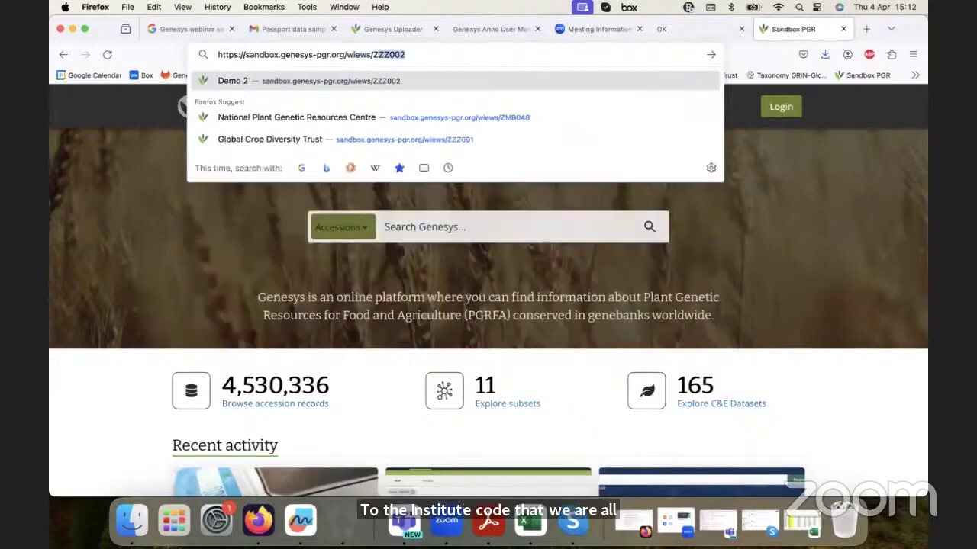
pyautogui.press('Return')
pyautogui.moveTo(398, 54); pyautogui.dragTo(456, 55)
pyautogui.click(420, 304)
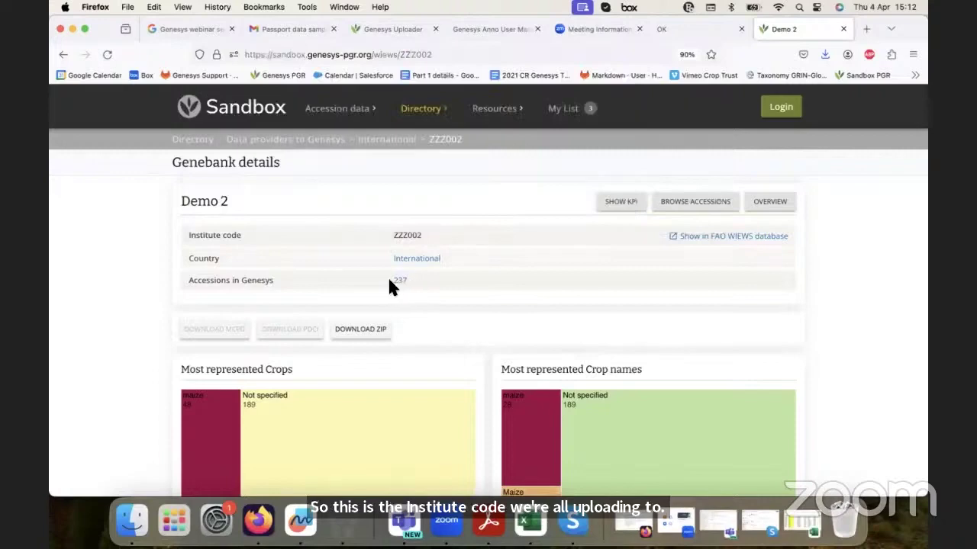
pyautogui.click(106, 55)
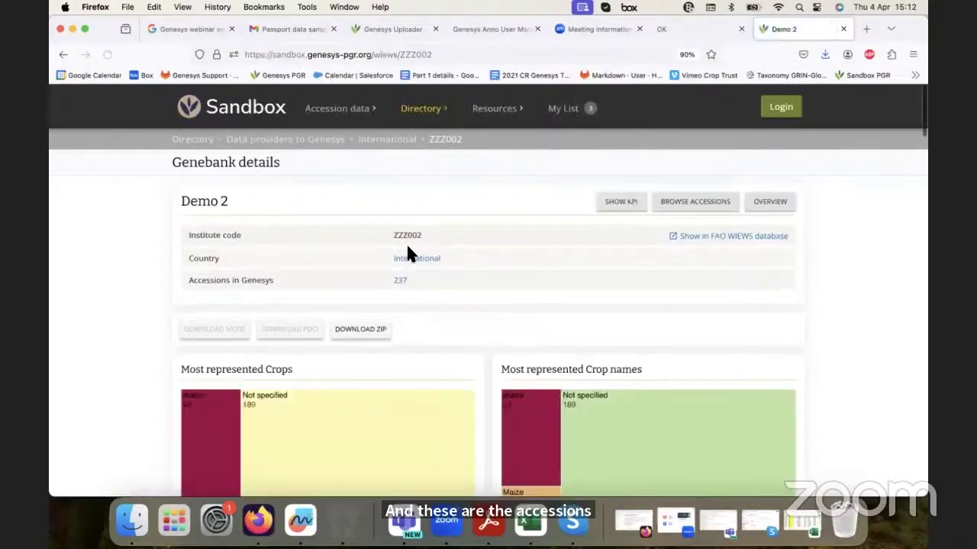
# - Find the last updates of passport data on the genebank page and open the accessions updated 15 hours ago
pyautogui.scroll(-15, 408, 252)
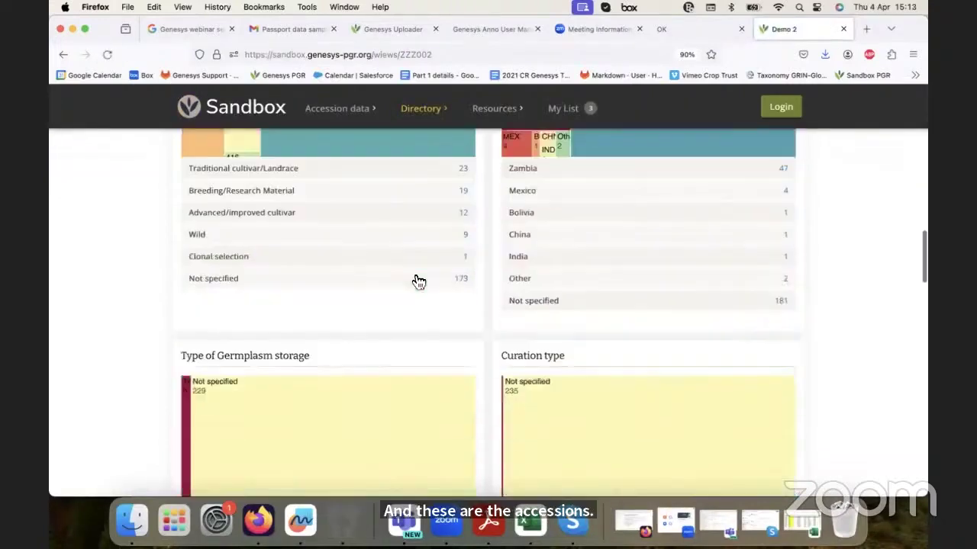
pyautogui.scroll(-12, 413, 275)
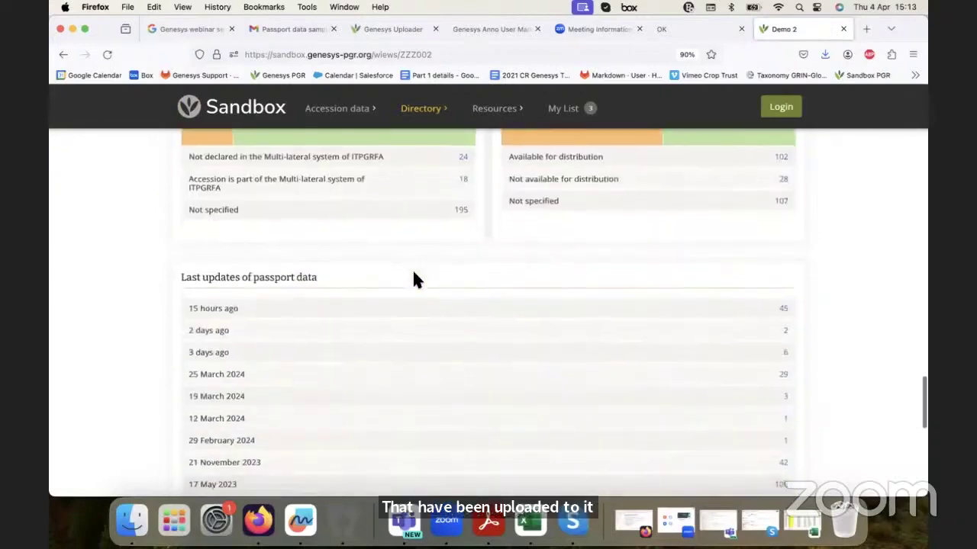
pyautogui.scroll(-2, 413, 281)
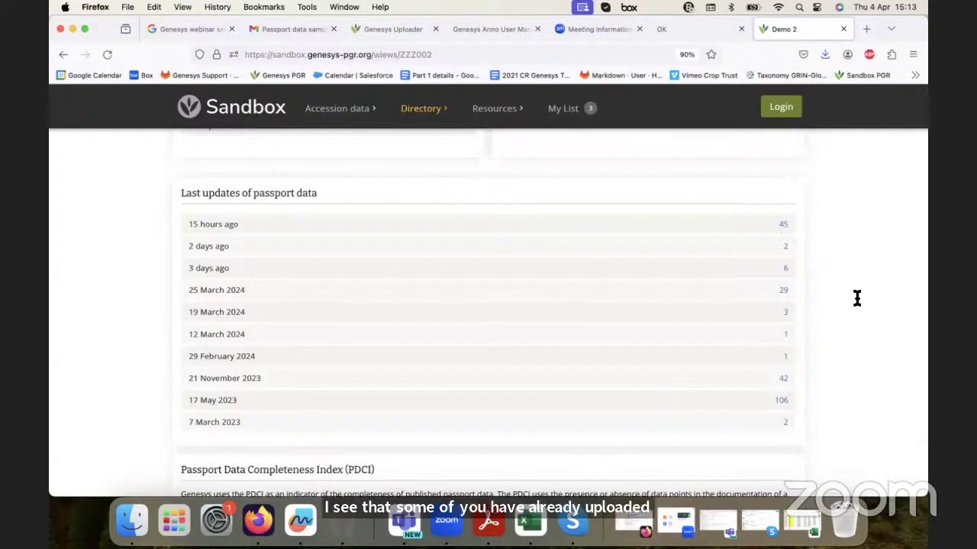
pyautogui.click(784, 225)
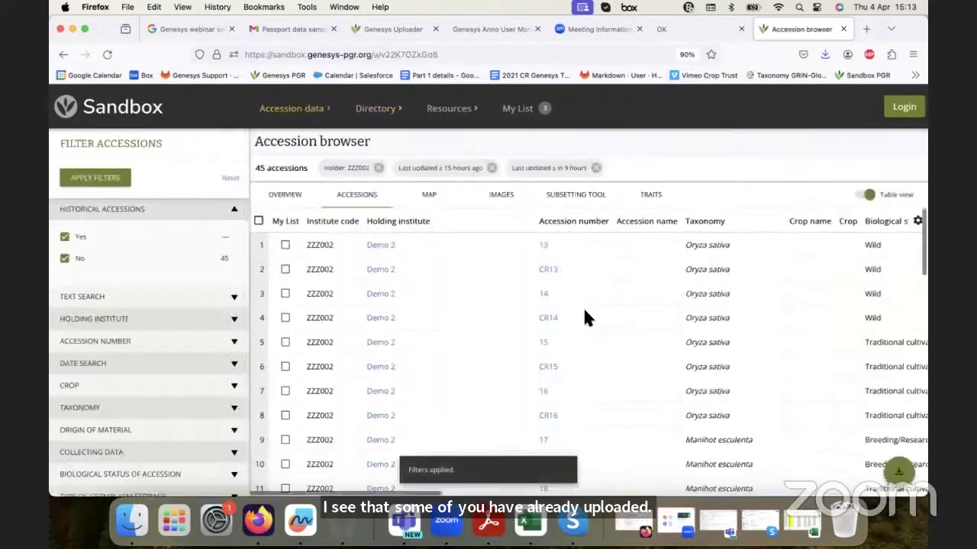
# - Examine the accession numbers in the list of recently updated ZZZ002 accessions, reloading the accession browser to check for new uploads
pyautogui.scroll(-2, 584, 311)
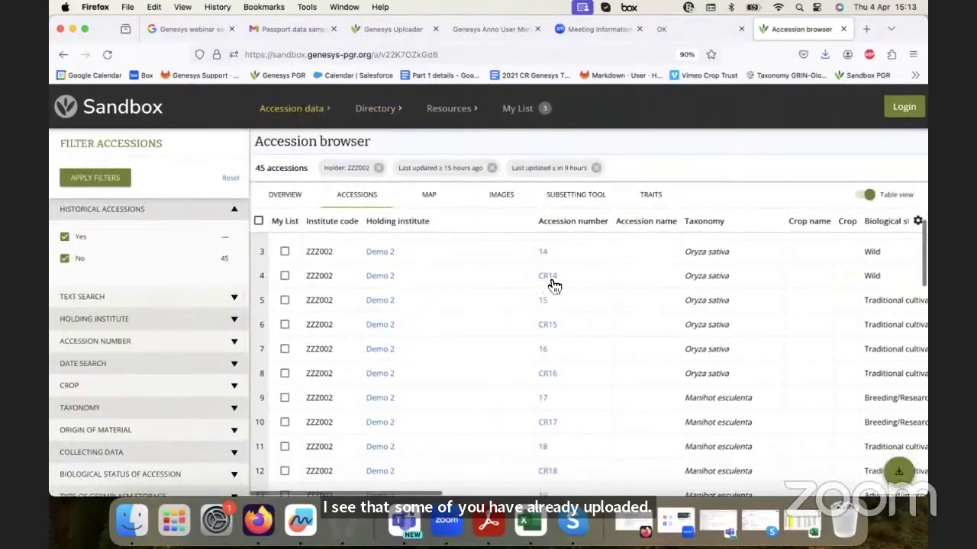
pyautogui.scroll(-6, 554, 286)
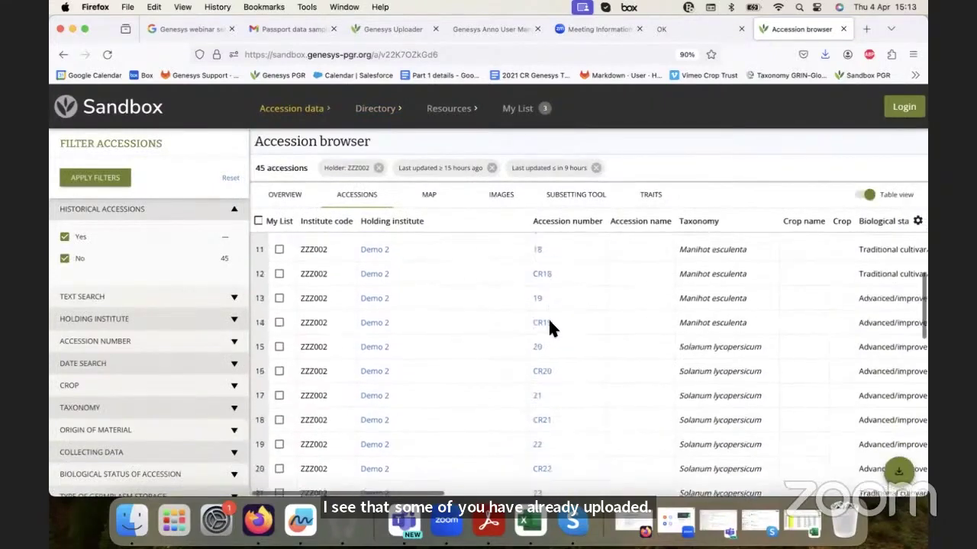
pyautogui.scroll(-5, 549, 327)
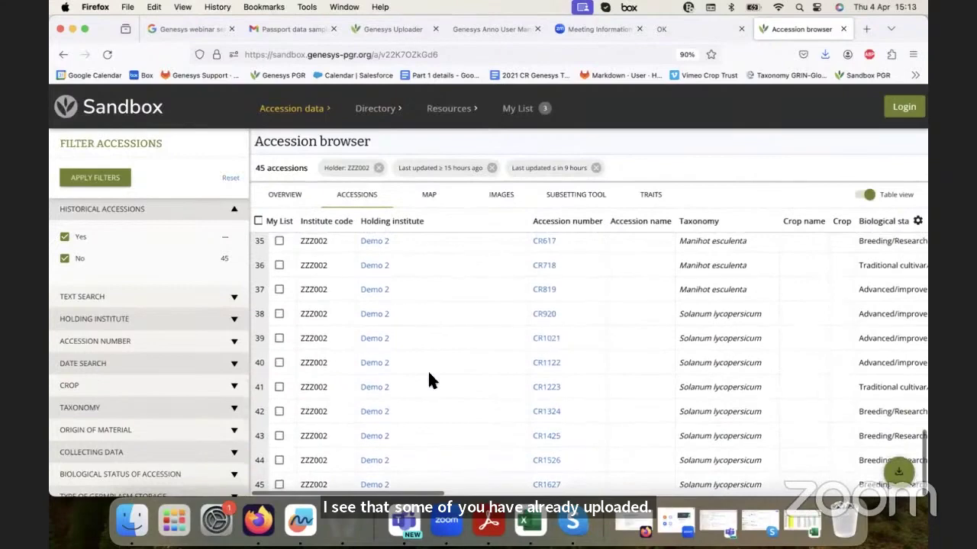
pyautogui.click(107, 53)
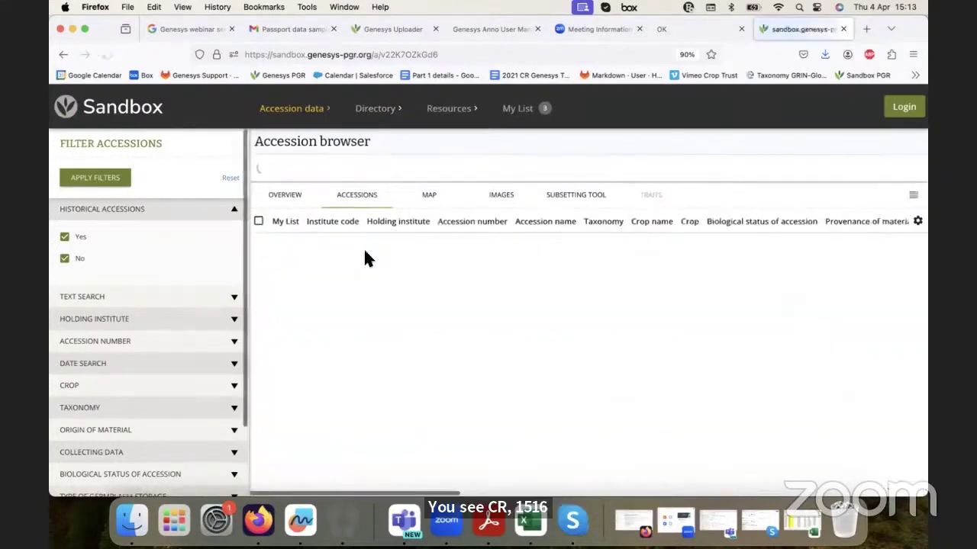
pyautogui.scroll(-10, 363, 247)
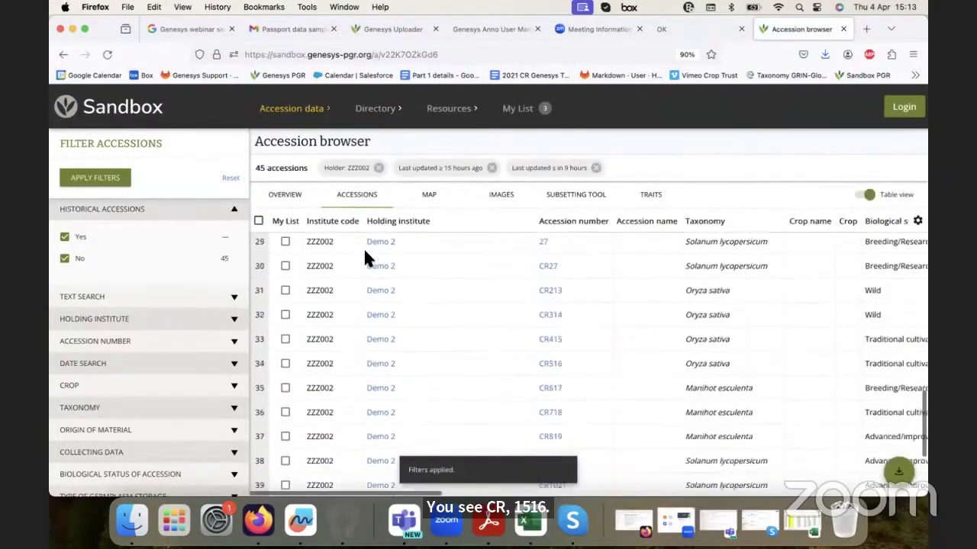
pyautogui.scroll(10, 363, 247)
pyautogui.scroll(-10, 363, 247)
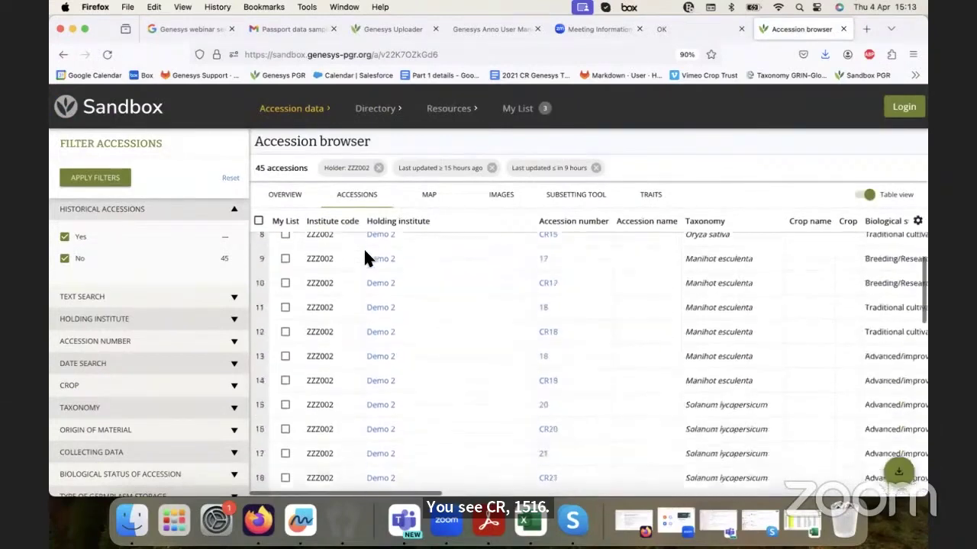
pyautogui.scroll(10, 396, 275)
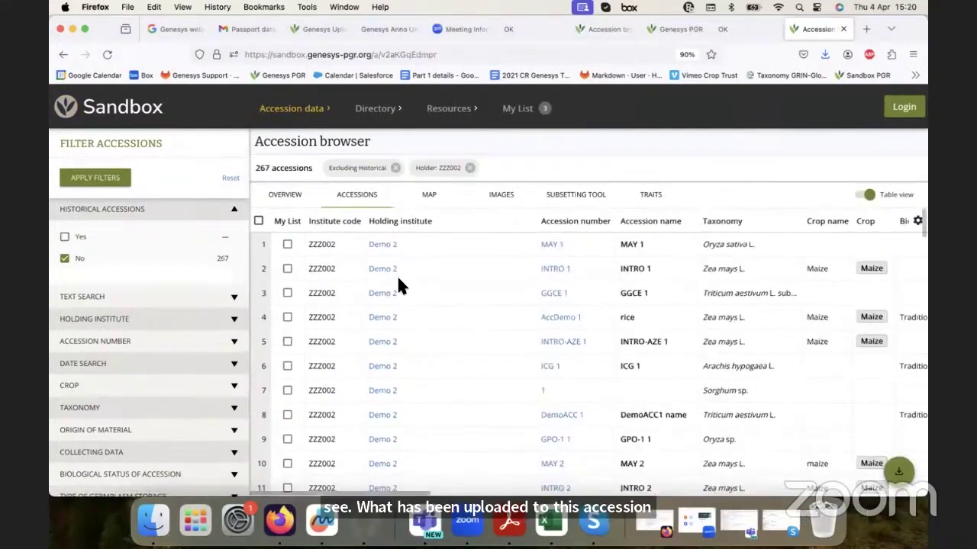
# - Examine the full list of non-historical ZZZ002 accessions for the records uploaded from the Adding sheet
pyautogui.scroll(-7, 397, 275)
pyautogui.scroll(-15, 397, 281)
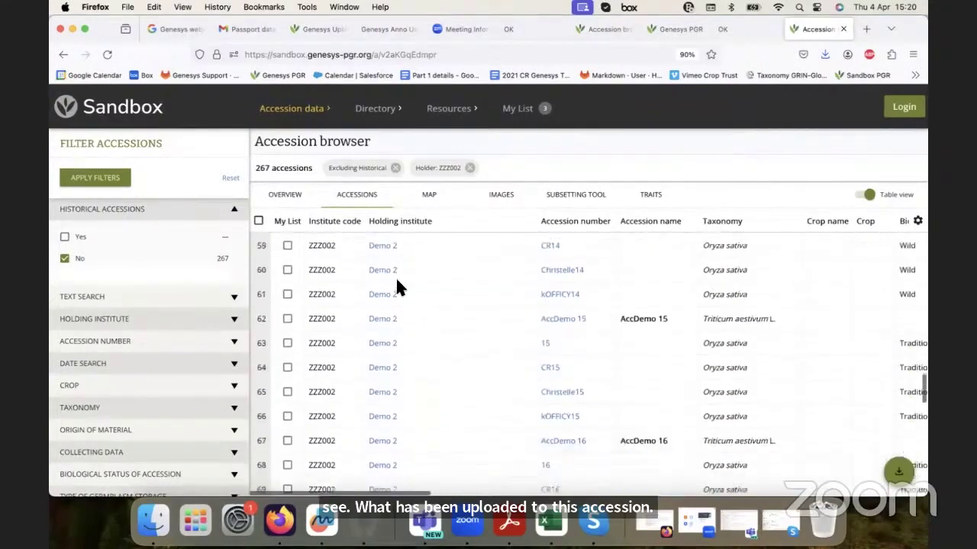
pyautogui.scroll(2, 397, 285)
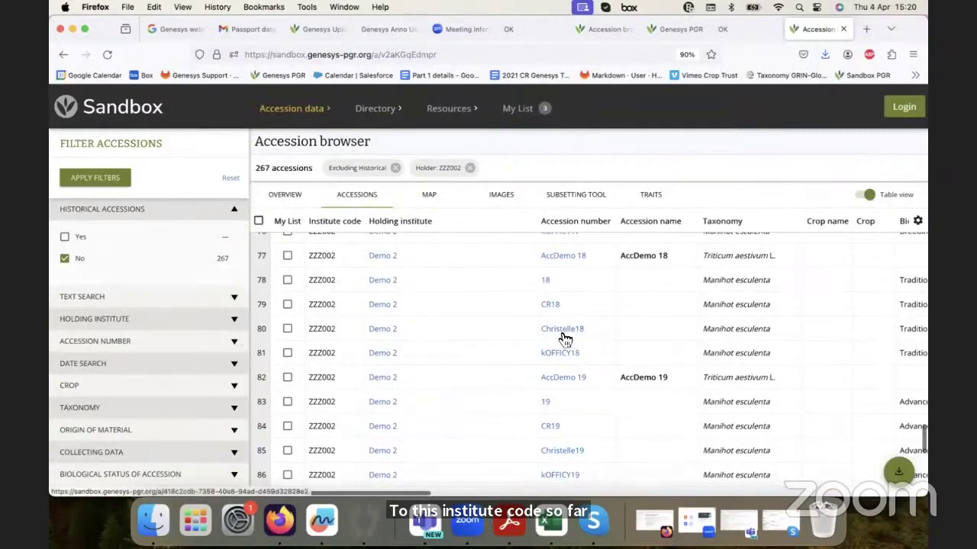
pyautogui.scroll(3, 561, 332)
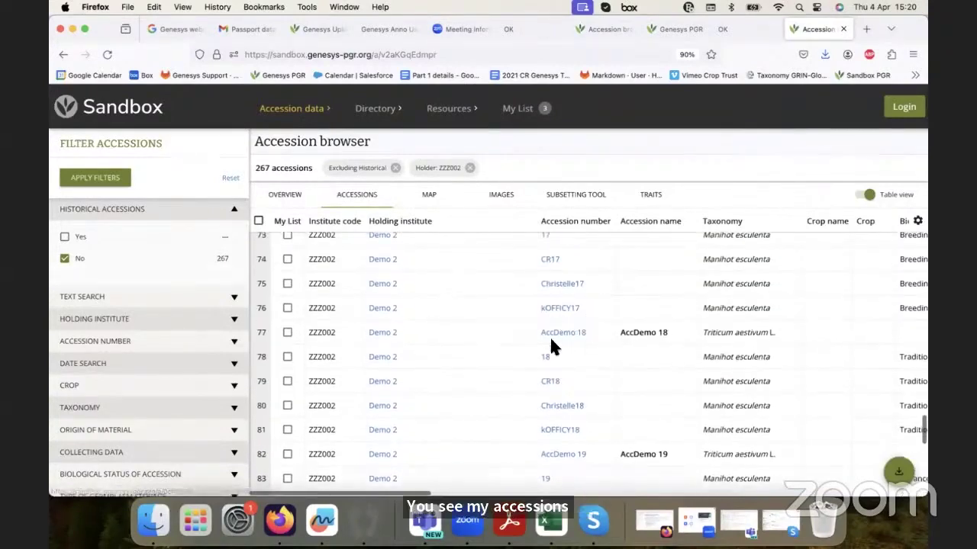
pyautogui.scroll(-3, 555, 355)
pyautogui.scroll(-8, 556, 359)
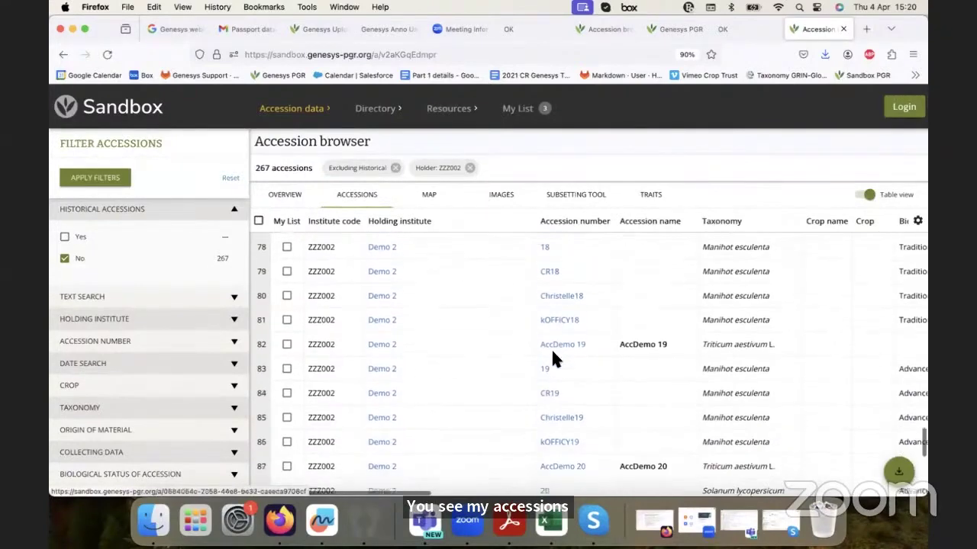
pyautogui.scroll(-6, 552, 358)
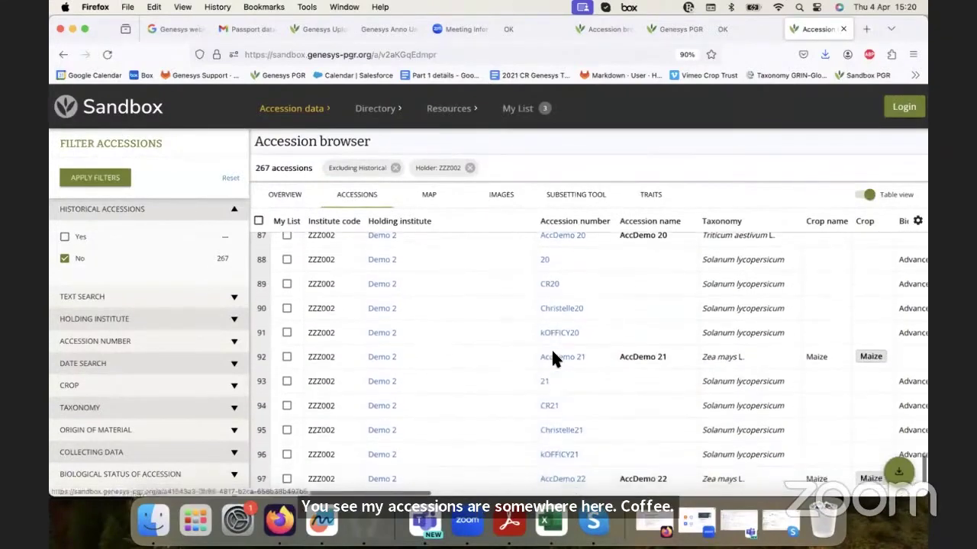
pyautogui.scroll(-7, 553, 357)
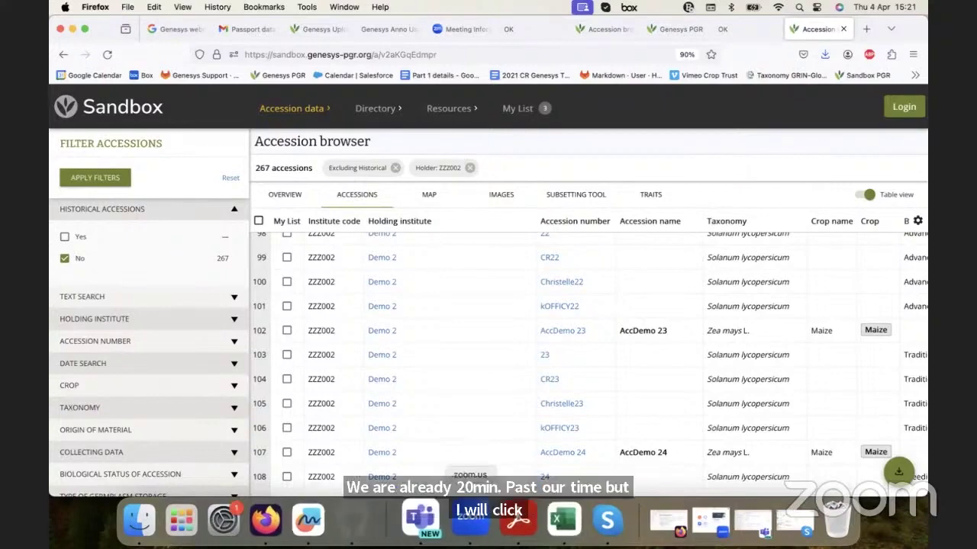
# - Switch to Genesys Uploader and select the Updating sheet of the Using the Genesys Uploader Tool 2 workbook
pyautogui.click(374, 525)
pyautogui.click(105, 121)
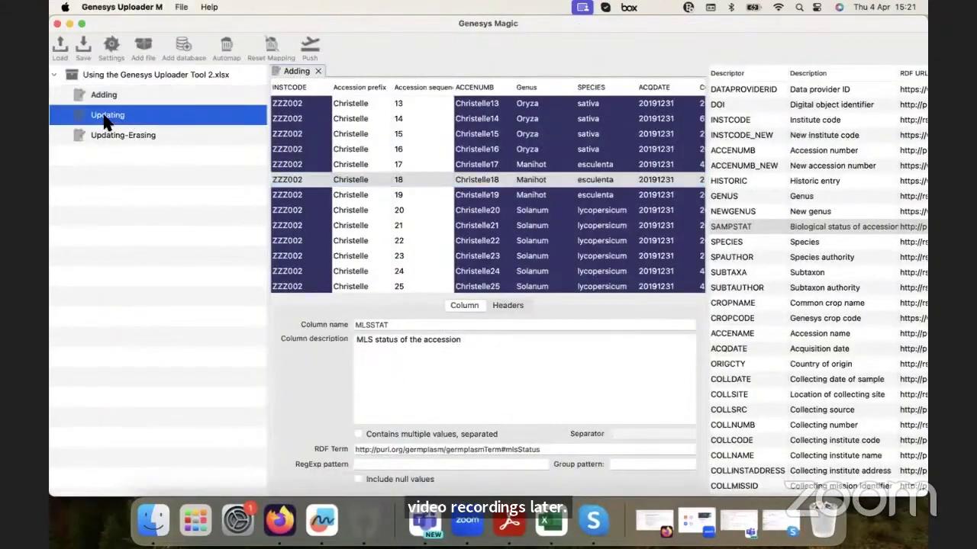
pyautogui.click(112, 145)
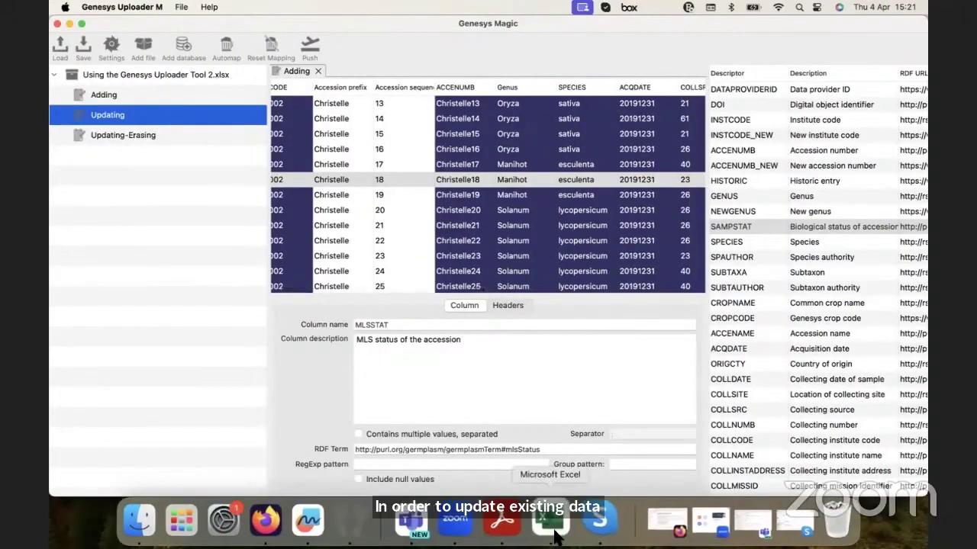
# - Switch to Excel, open the Updating sheet and select the highlighted DECLATITUDE and DECLONGITUDE values in L11:M16
pyautogui.click(553, 527)
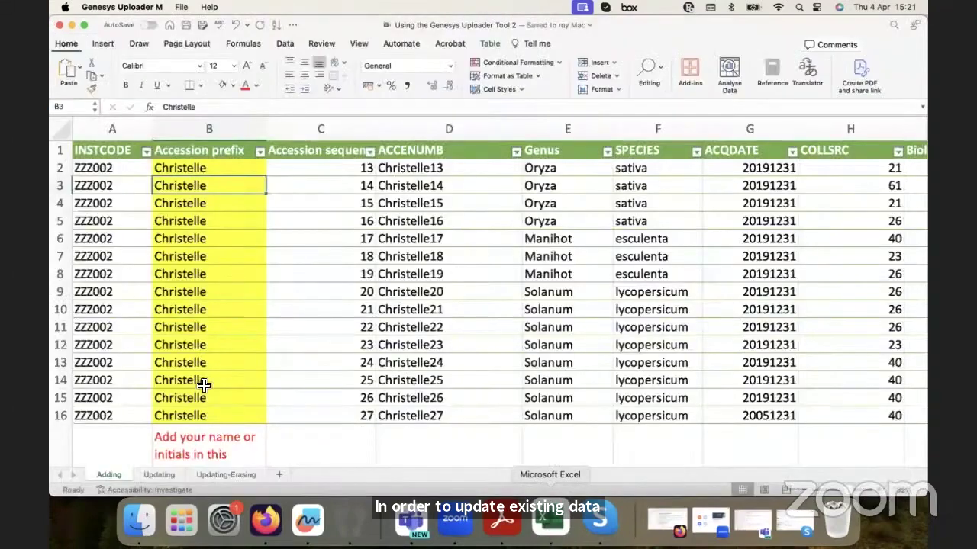
pyautogui.click(158, 473)
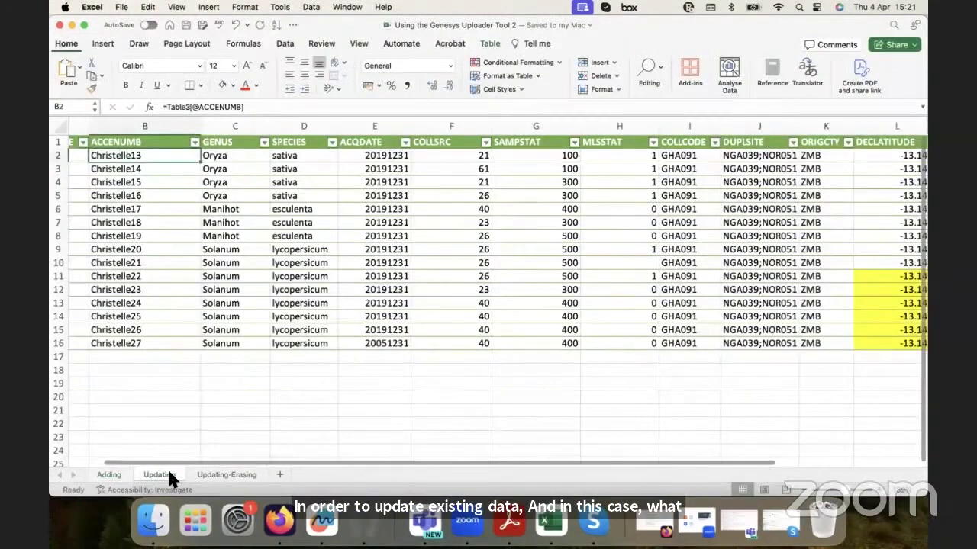
pyautogui.hscroll(5, 429, 351)
pyautogui.moveTo(605, 279); pyautogui.dragTo(711, 345)
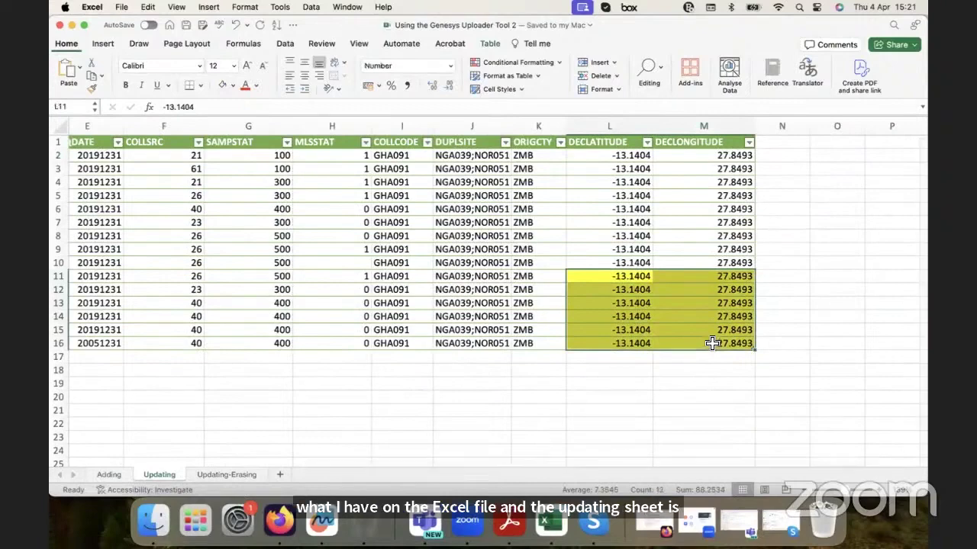
# - Switch to Firefox, reload the ZZZ002 accession list and examine where its accessions fall on the accession map
pyautogui.click(280, 528)
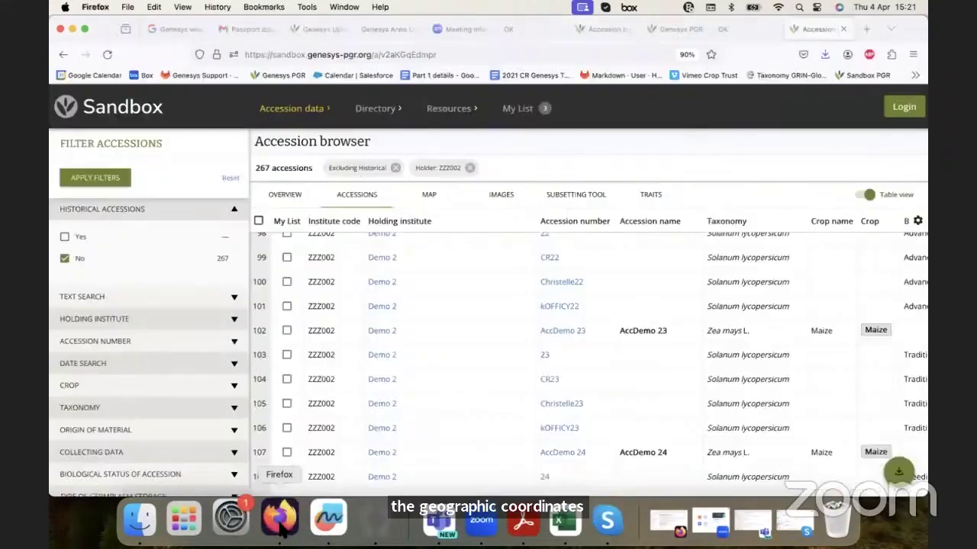
pyautogui.scroll(10, 355, 229)
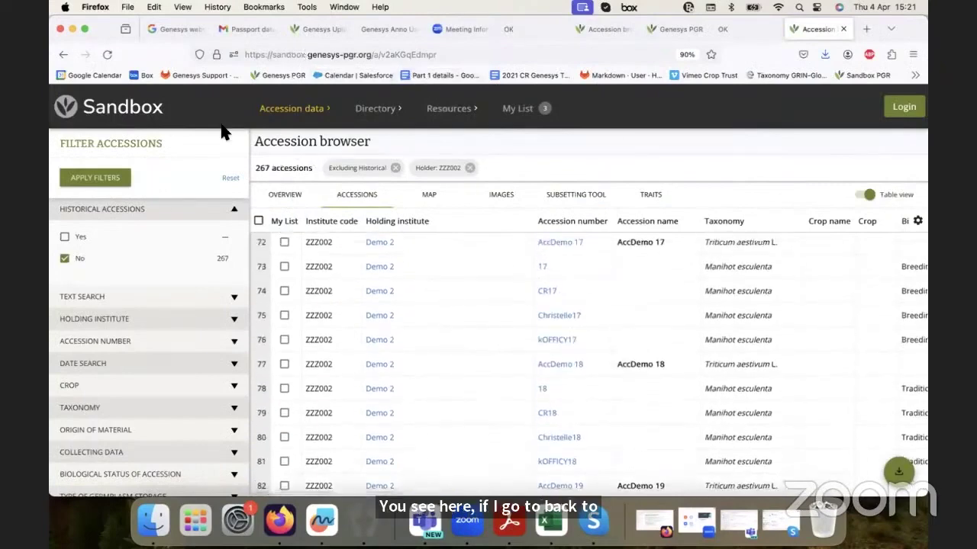
pyautogui.click(107, 55)
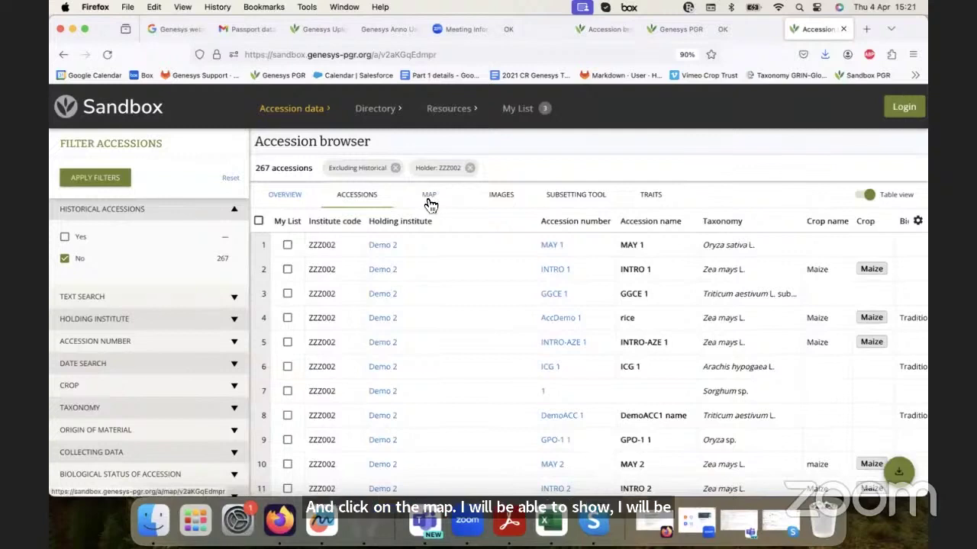
pyautogui.click(428, 200)
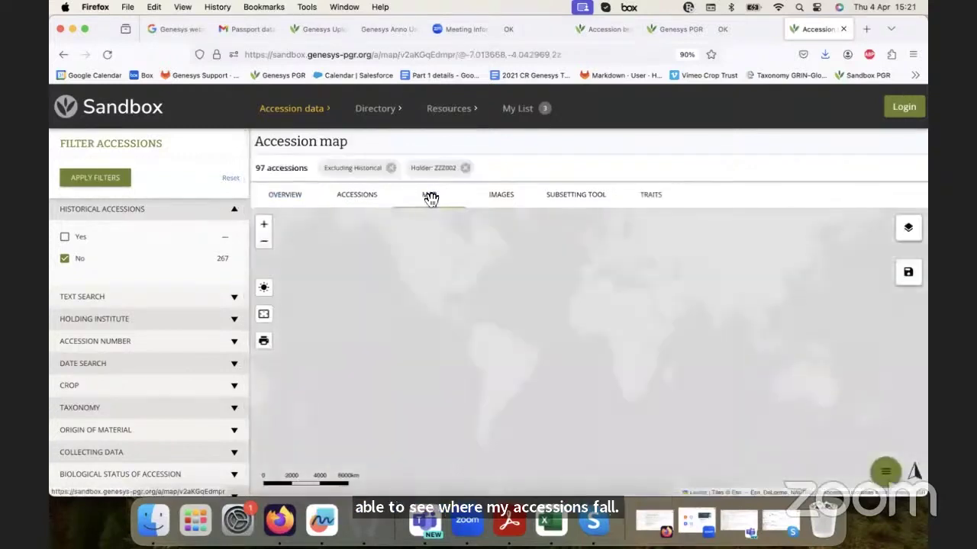
pyautogui.scroll(2, 645, 337)
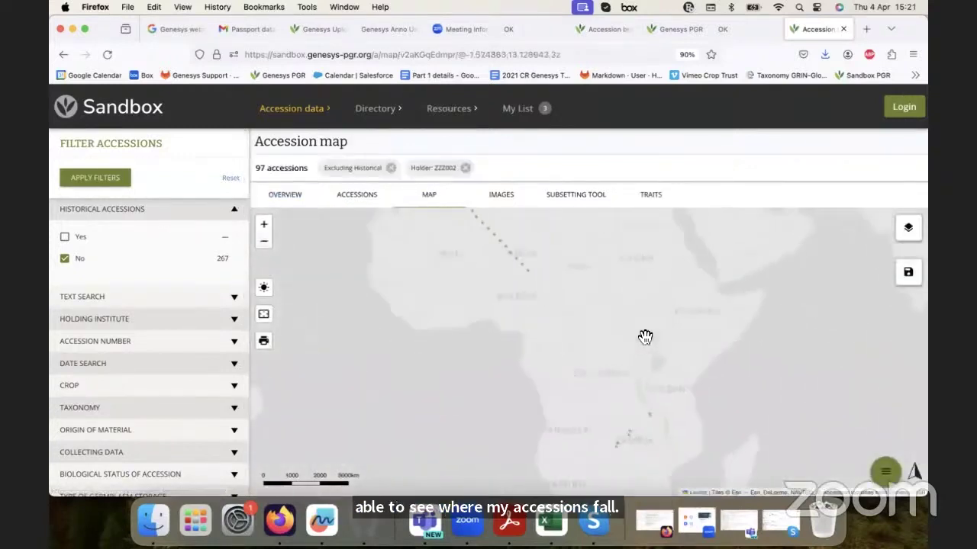
pyautogui.scroll(4, 580, 275)
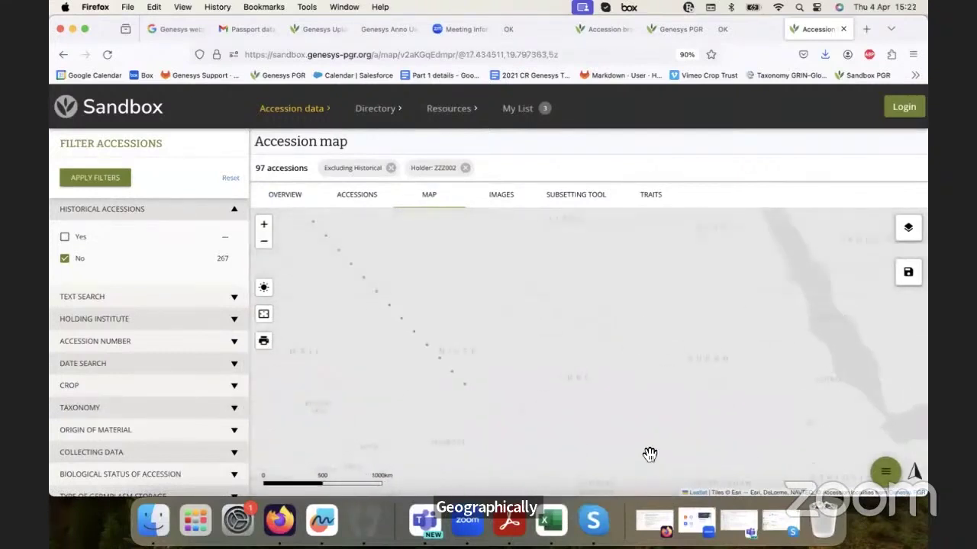
pyautogui.scroll(-6, 525, 328)
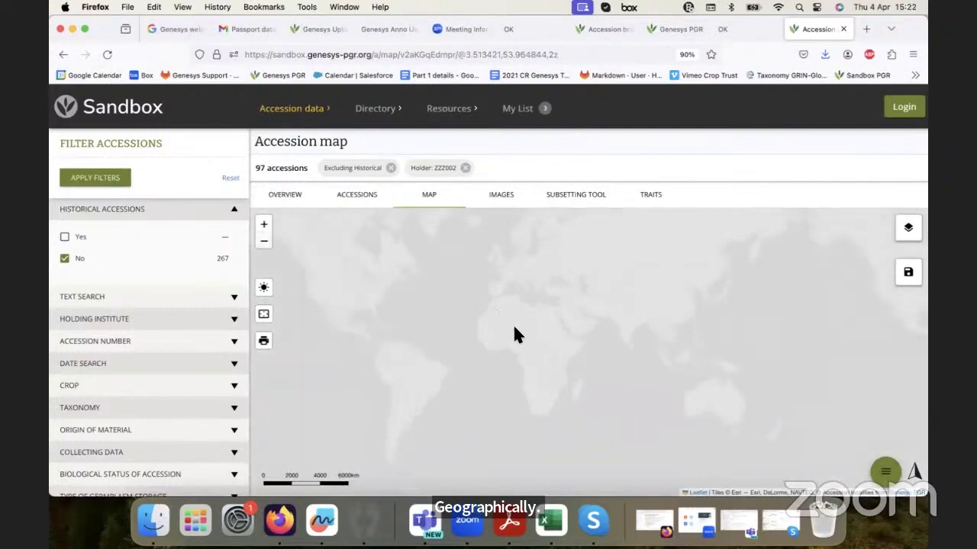
# - Reload the accession map and examine where the ZZZ002 accession points fall in southern Africa, around Zambia
pyautogui.moveTo(526, 342); pyautogui.dragTo(545, 372)
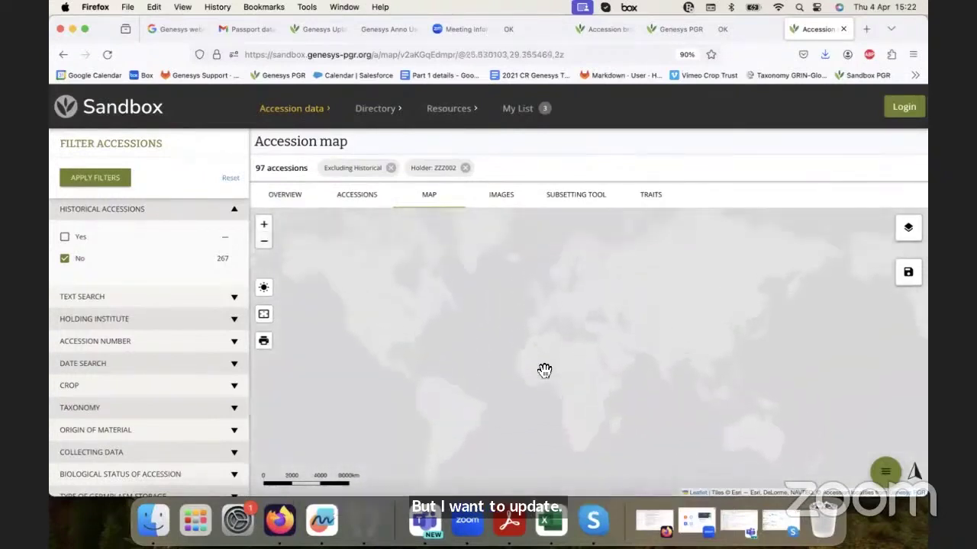
pyautogui.click(107, 54)
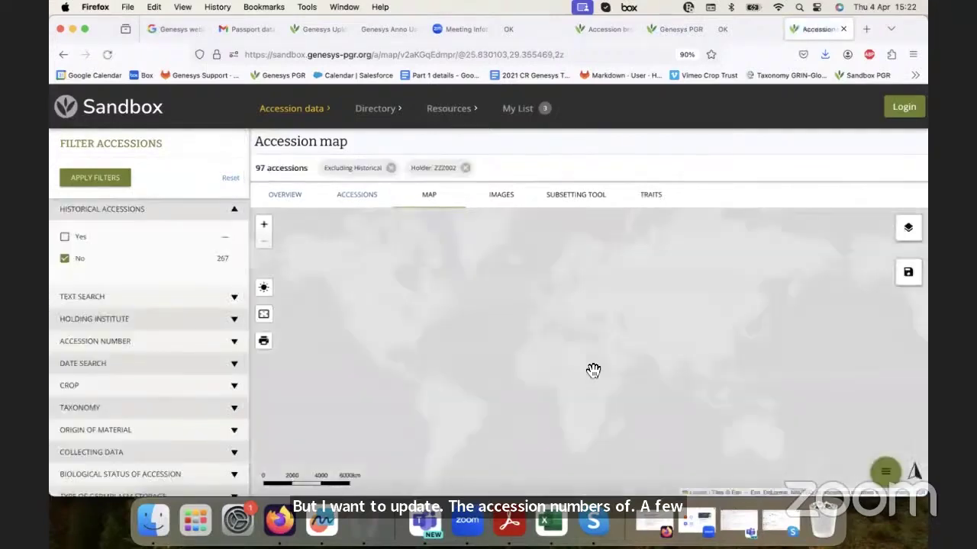
pyautogui.moveTo(593, 370); pyautogui.dragTo(525, 299)
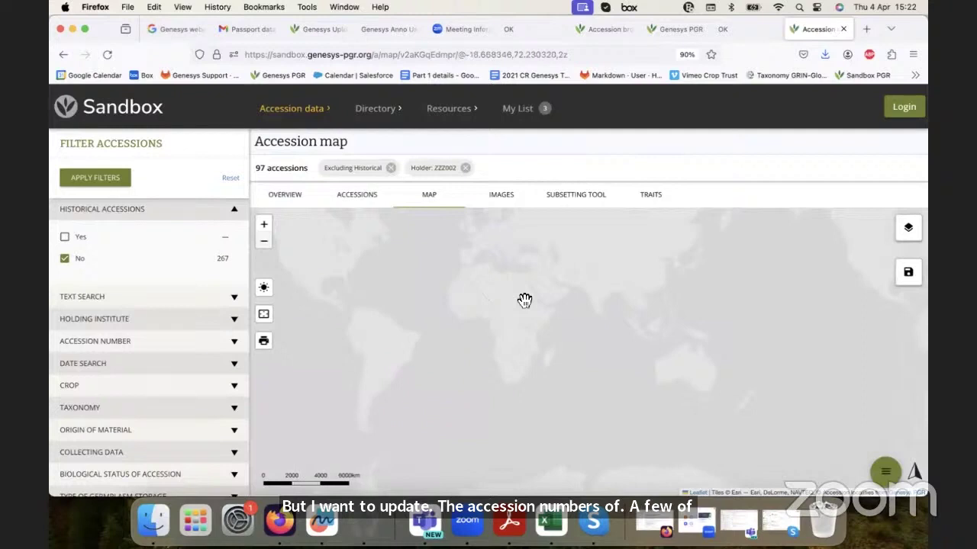
pyautogui.scroll(2, 525, 325)
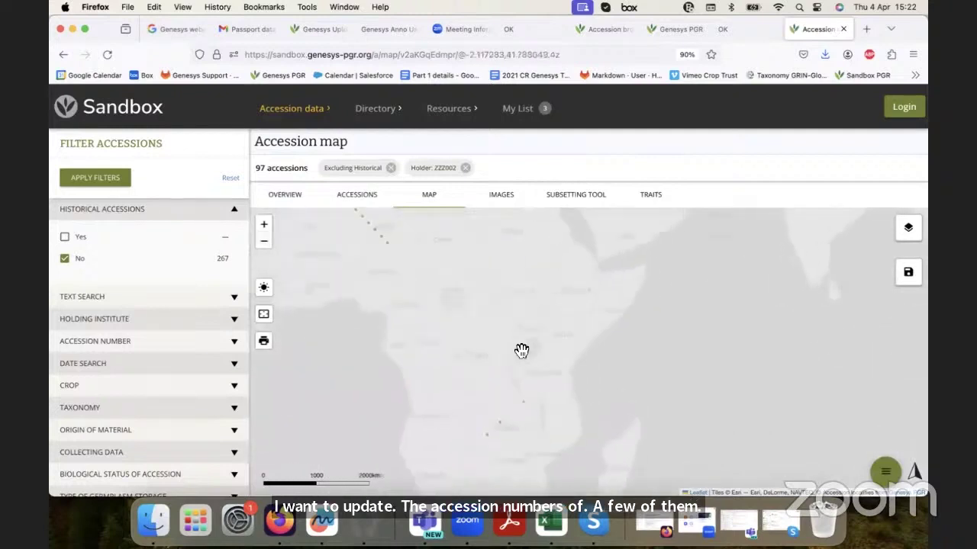
pyautogui.moveTo(522, 353); pyautogui.dragTo(514, 241)
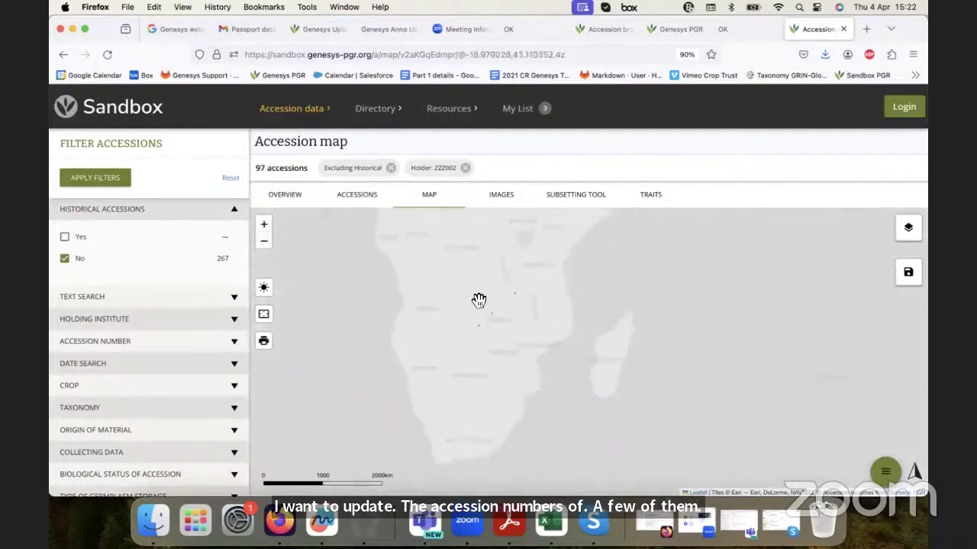
pyautogui.scroll(1, 479, 300)
pyautogui.scroll(-1, 462, 312)
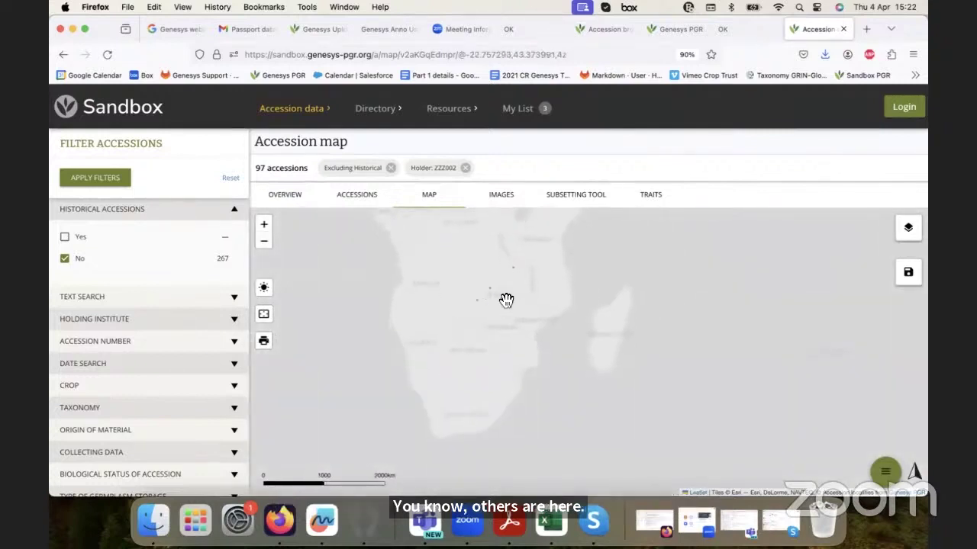
pyautogui.scroll(2, 506, 301)
pyautogui.moveTo(506, 306); pyautogui.dragTo(507, 412)
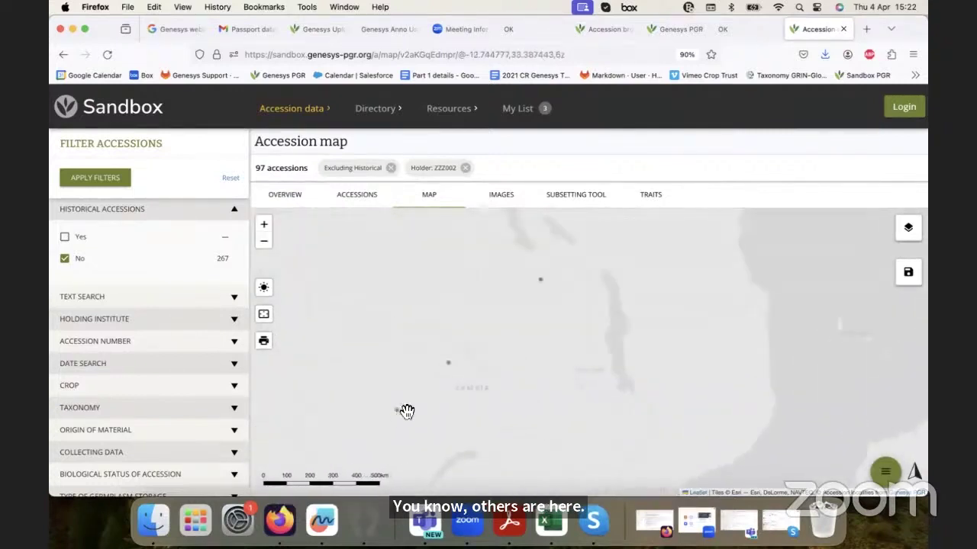
# - Open the accession details behind the middle map point in Zambia and return to the accession map
pyautogui.click(450, 366)
pyautogui.click(451, 369)
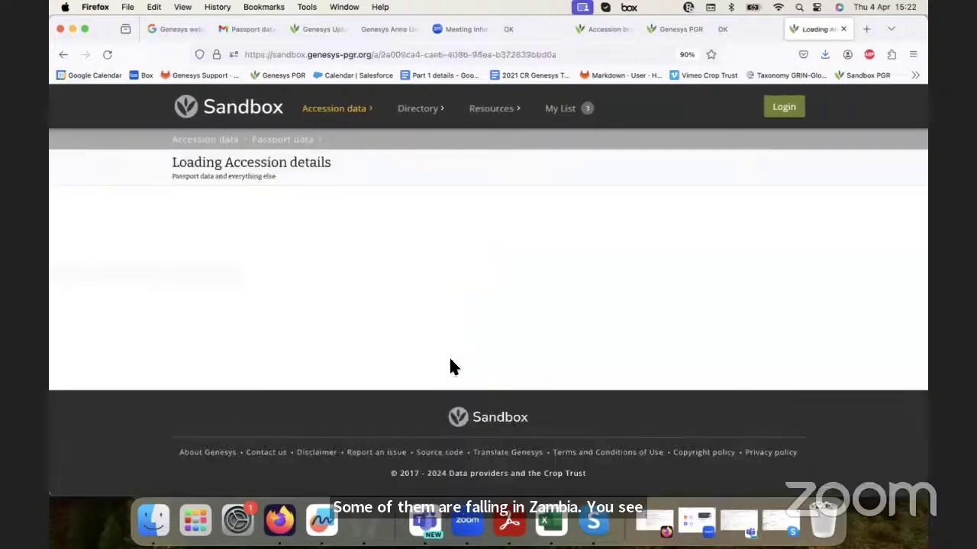
pyautogui.click(62, 55)
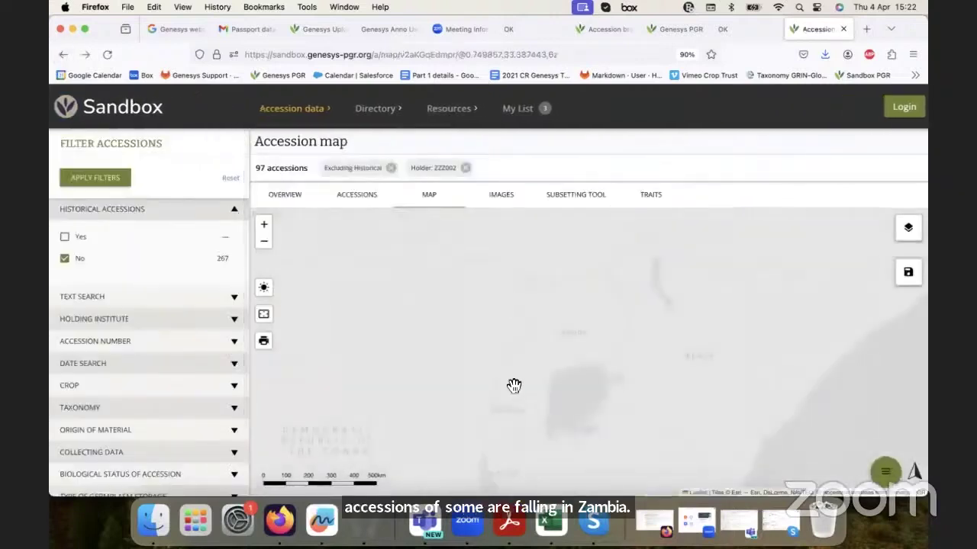
# - Compare the accession points inside Zambia with the line of points running from Niger to Algeria on the map
pyautogui.scroll(-1, 516, 368)
pyautogui.moveTo(516, 368); pyautogui.dragTo(499, 231)
pyautogui.scroll(-1, 527, 291)
pyautogui.scroll(2, 516, 280)
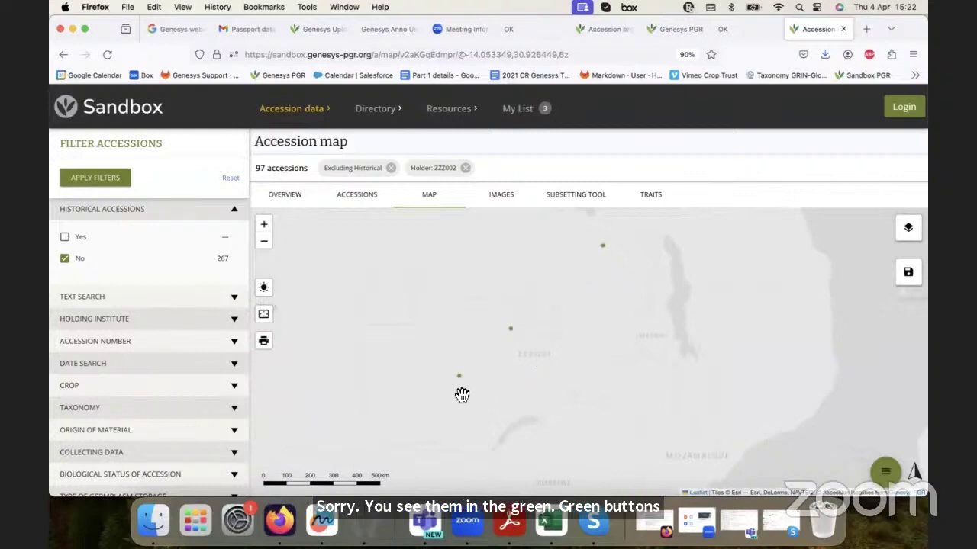
pyautogui.scroll(-1, 462, 395)
pyautogui.scroll(-2, 447, 345)
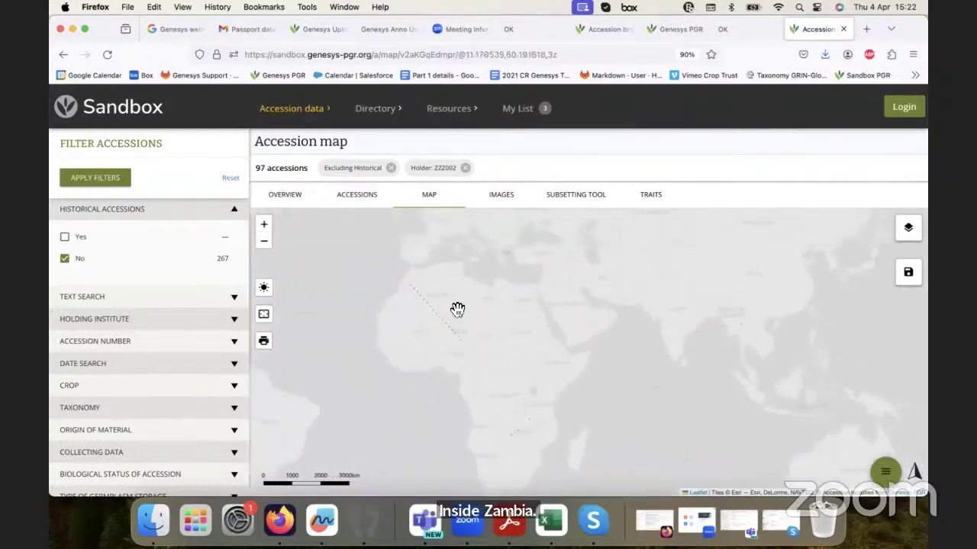
pyautogui.scroll(2, 462, 338)
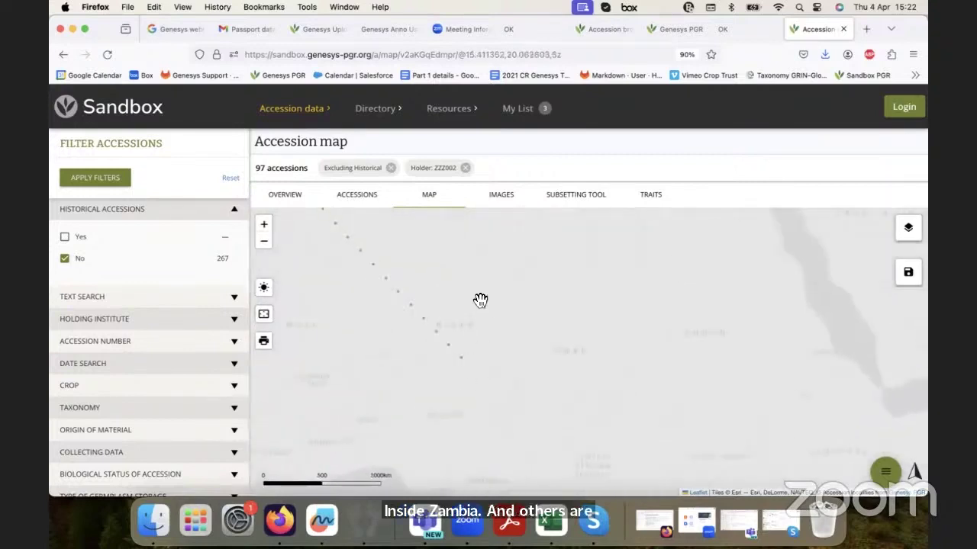
pyautogui.scroll(-2, 514, 379)
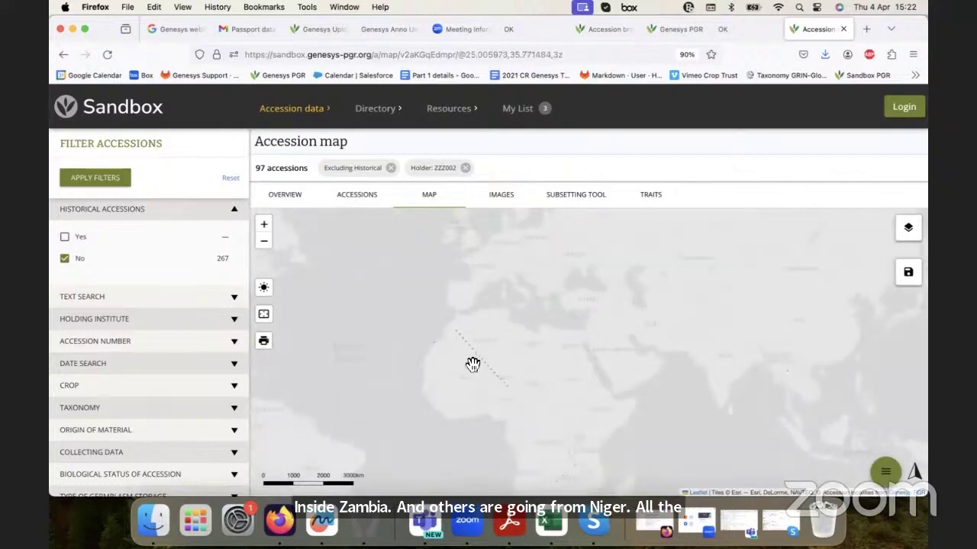
pyautogui.moveTo(511, 404); pyautogui.dragTo(467, 313)
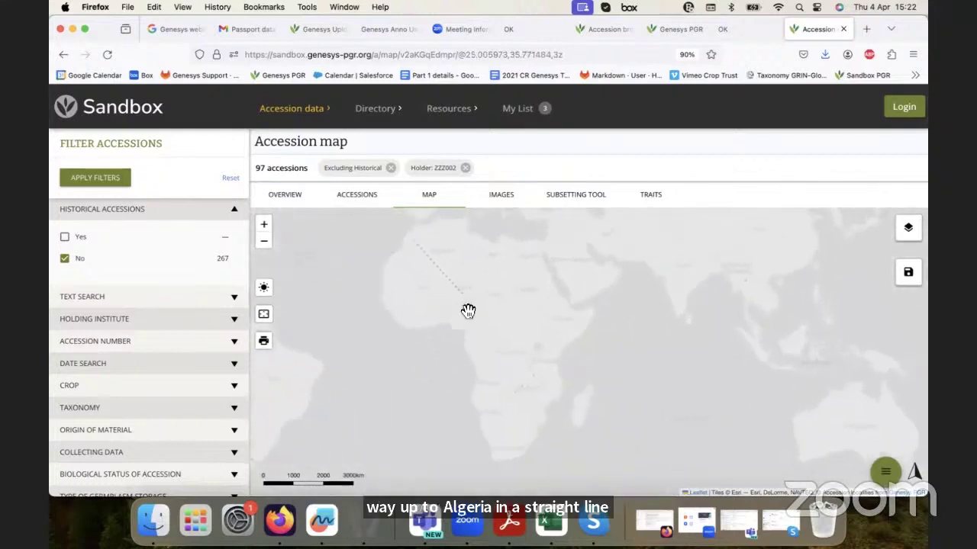
pyautogui.scroll(2, 491, 338)
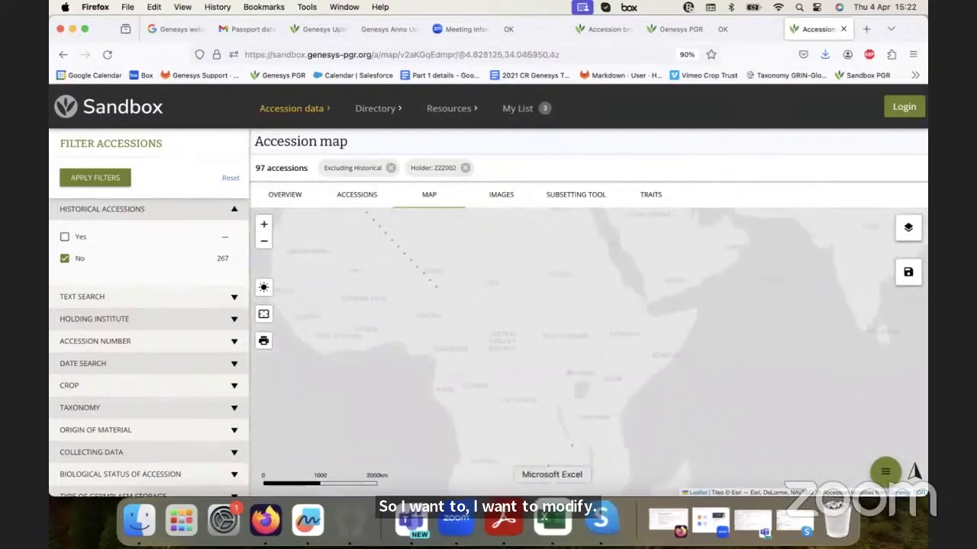
# - Switch to Excel, open the Adding sheet and select the DECLATITUDE and DECLONGITUDE values in N11:O16
pyautogui.click(551, 520)
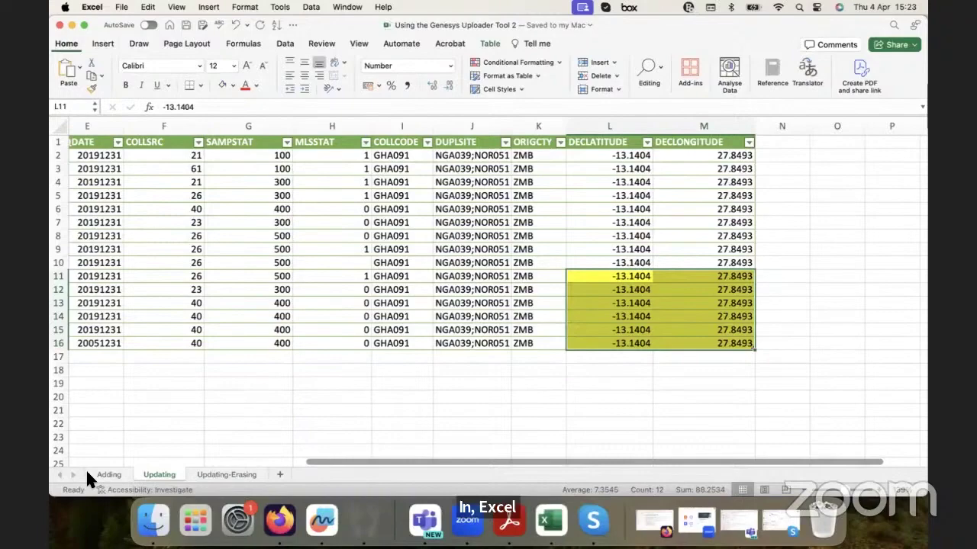
pyautogui.click(110, 474)
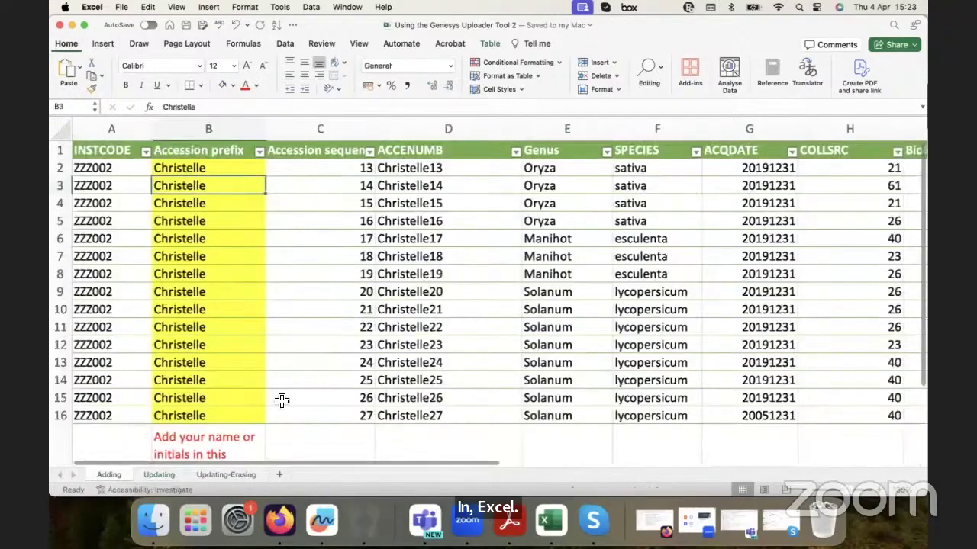
pyautogui.hscroll(10, 281, 399)
pyautogui.hscroll(-2, 282, 401)
pyautogui.moveTo(240, 280); pyautogui.dragTo(379, 372)
pyautogui.scroll(-4, 378, 373)
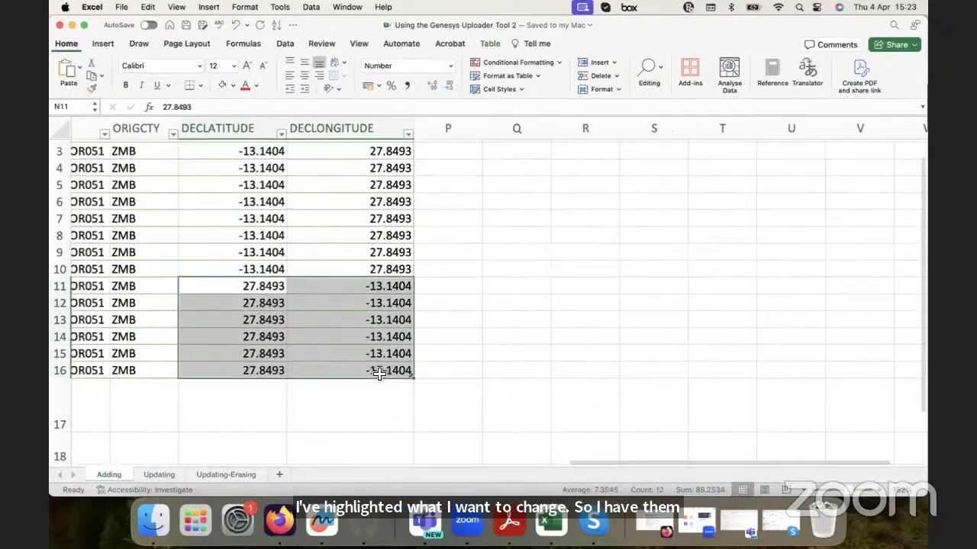
# - Compare the Adding sheet's coordinates in rows 2 to 10 with those in rows 11 to 16, and return to the Updating sheet
pyautogui.click(258, 145)
pyautogui.scroll(1, 279, 163)
pyautogui.moveTo(287, 150); pyautogui.dragTo(290, 144)
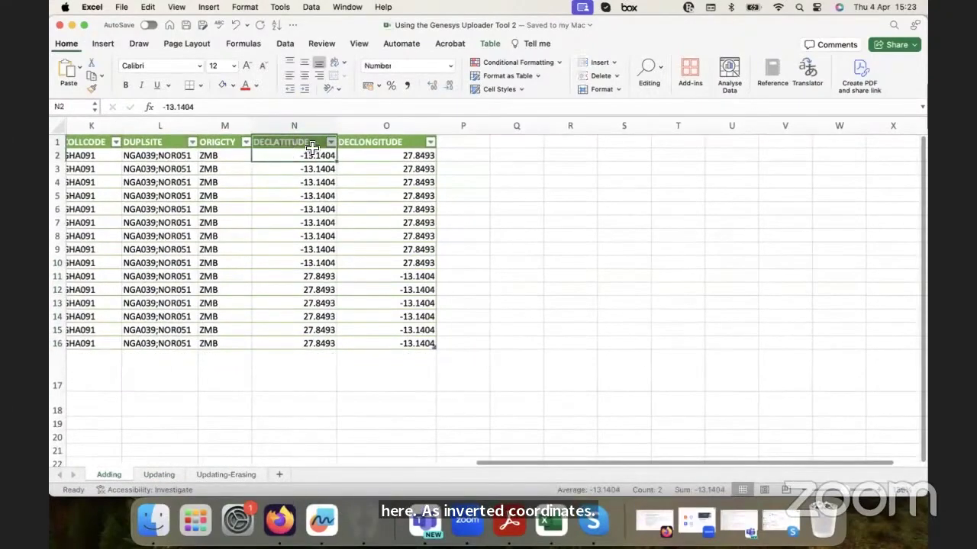
pyautogui.click(357, 147)
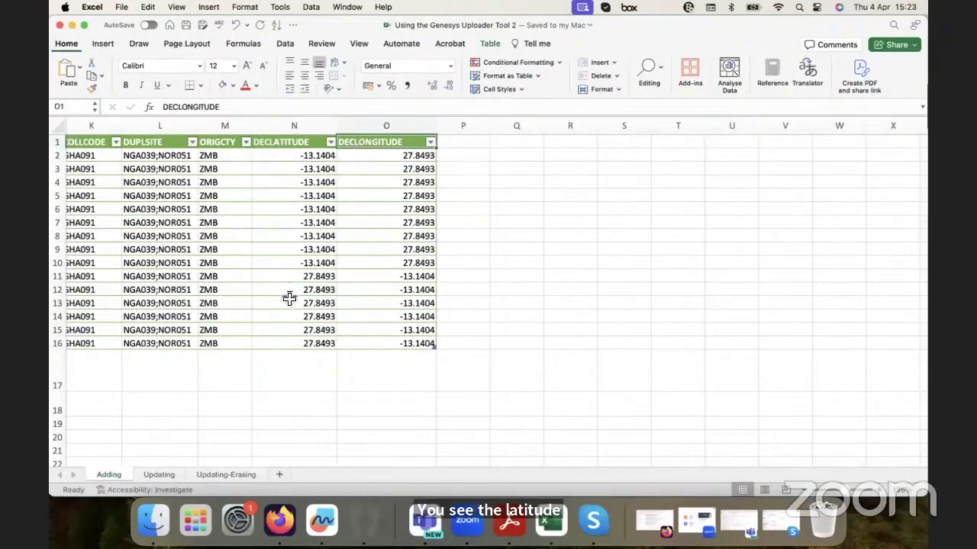
pyautogui.moveTo(288, 153); pyautogui.dragTo(284, 261)
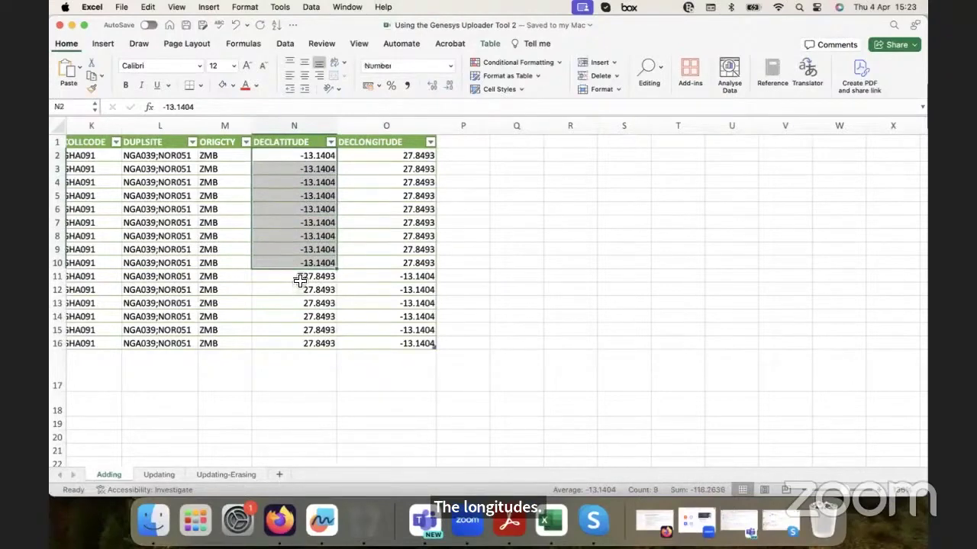
pyautogui.click(299, 279)
pyautogui.moveTo(298, 288); pyautogui.dragTo(293, 344)
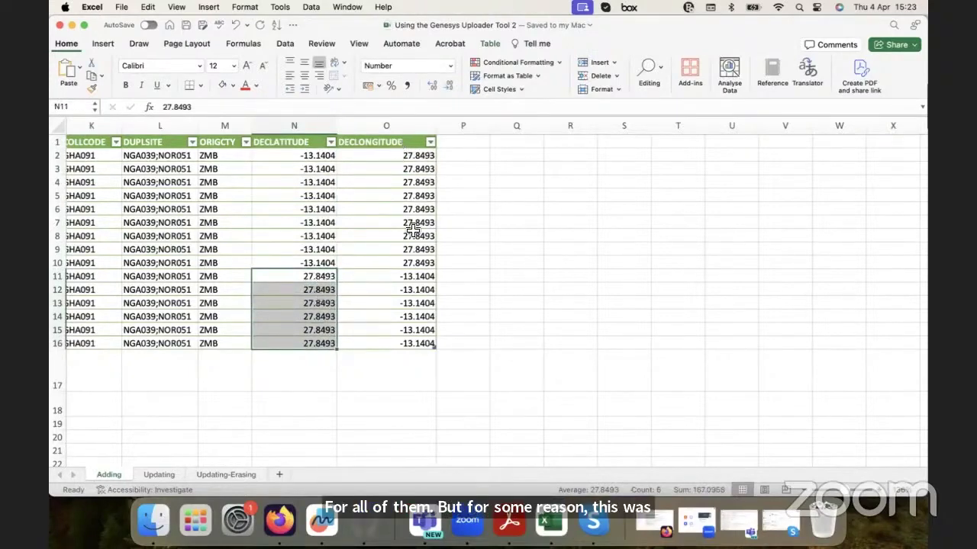
pyautogui.moveTo(399, 277); pyautogui.dragTo(404, 345)
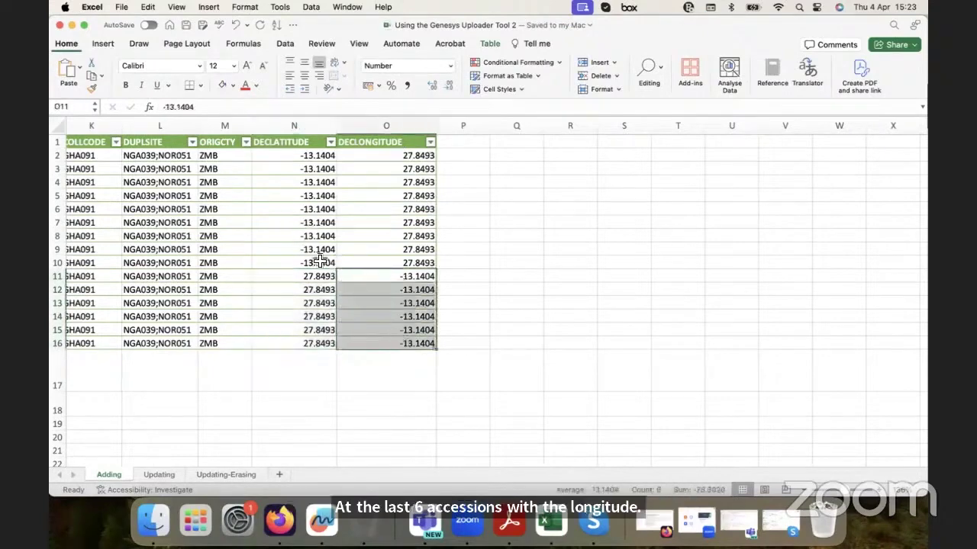
pyautogui.click(155, 473)
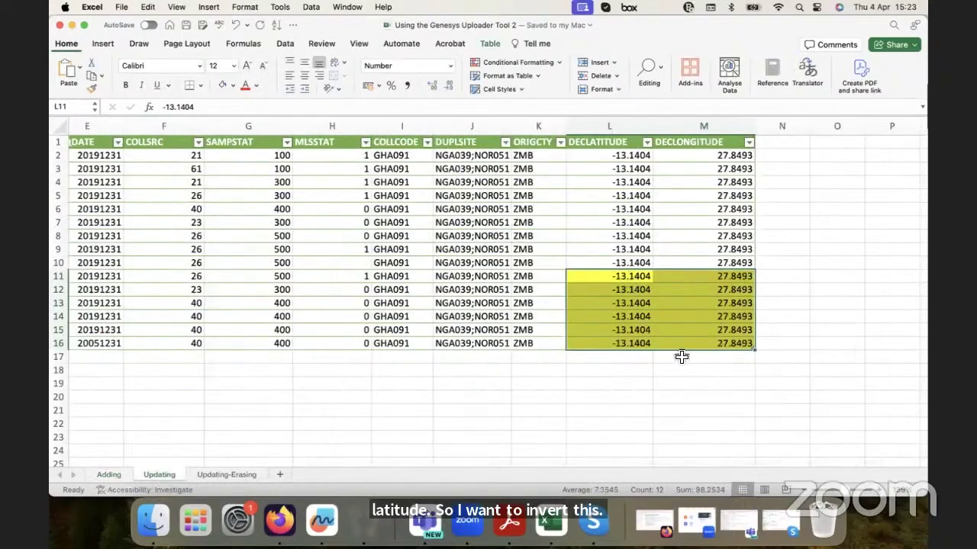
# - Switch to Genesys Uploader, open the Updating sheet and automap its columns to the descriptors
pyautogui.click(365, 532)
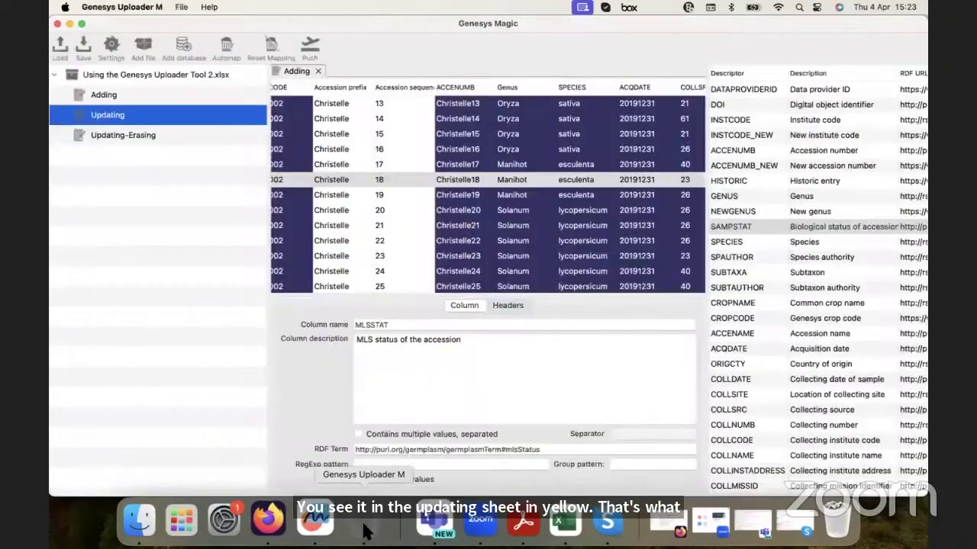
pyautogui.doubleClick(107, 122)
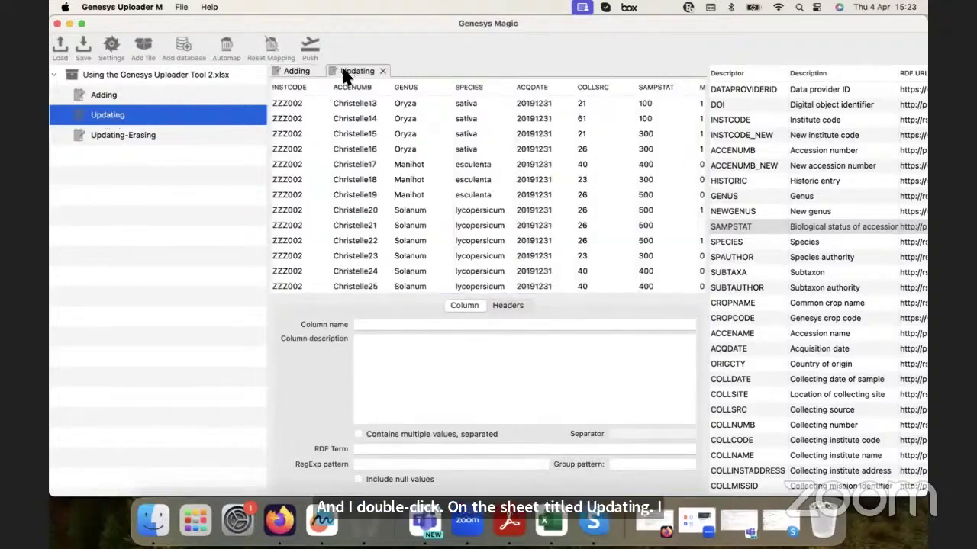
pyautogui.click(227, 43)
# - Check that all columns of the Updating sheet are mapped and preview the JSON record generated for the second row
pyautogui.hscroll(5, 519, 198)
pyautogui.hscroll(4, 517, 202)
pyautogui.hscroll(-5, 517, 202)
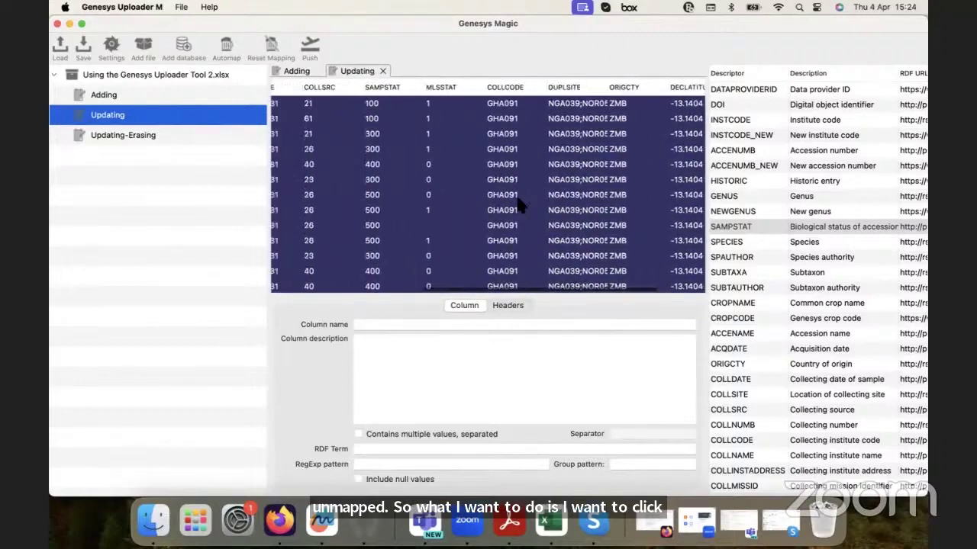
pyautogui.hscroll(-5, 518, 202)
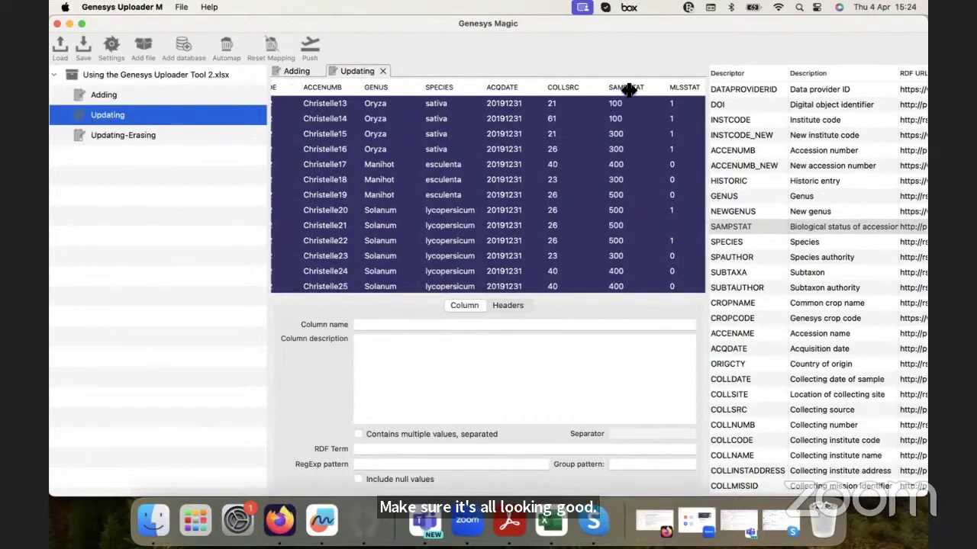
pyautogui.hscroll(2, 628, 88)
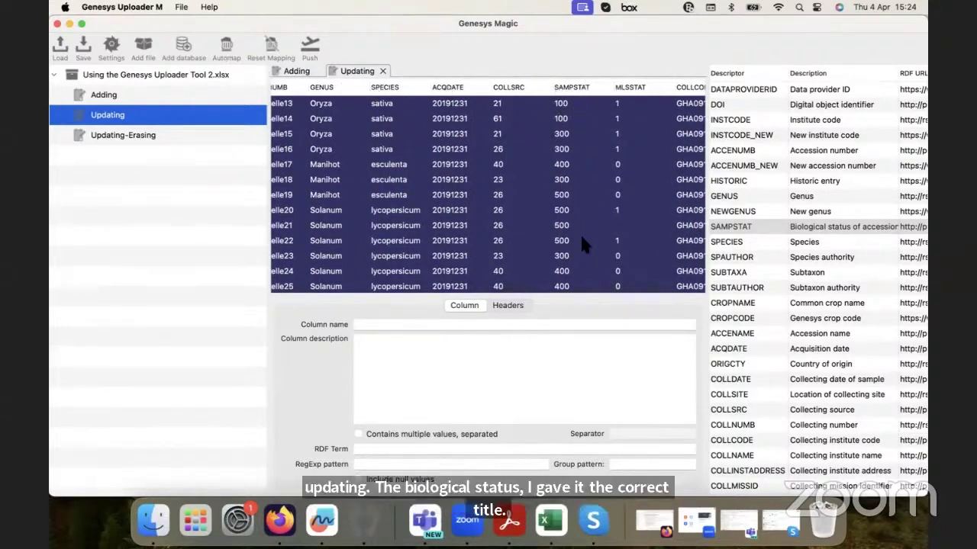
pyautogui.hscroll(-3, 533, 159)
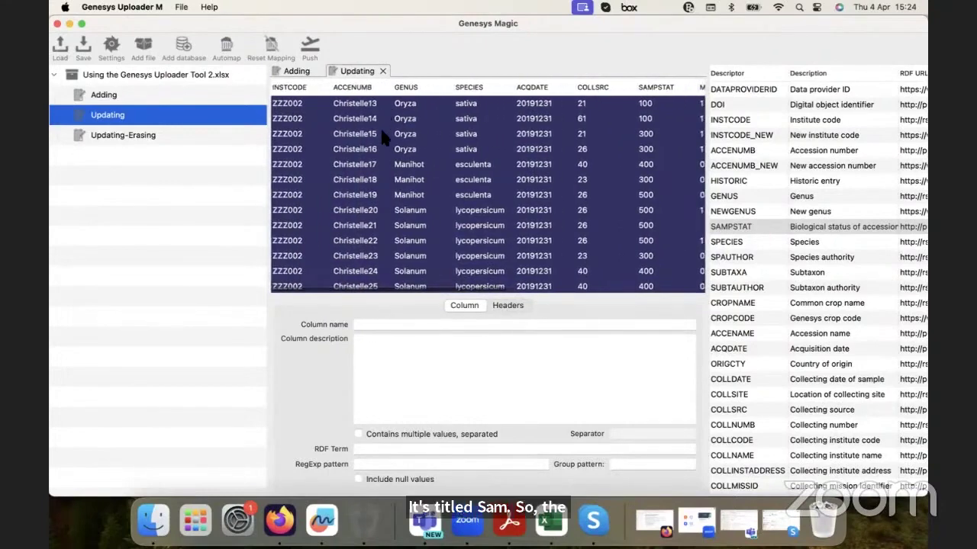
pyautogui.doubleClick(410, 123)
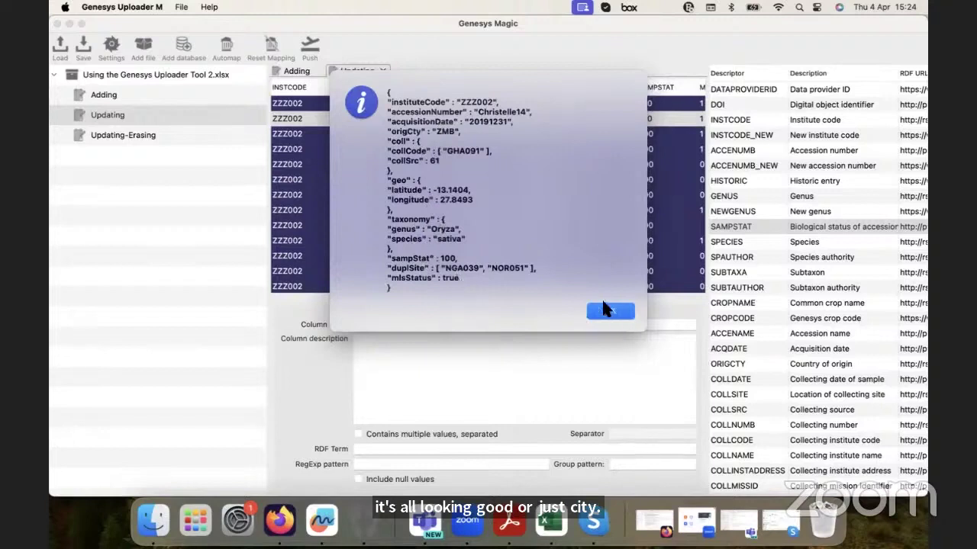
pyautogui.click(608, 310)
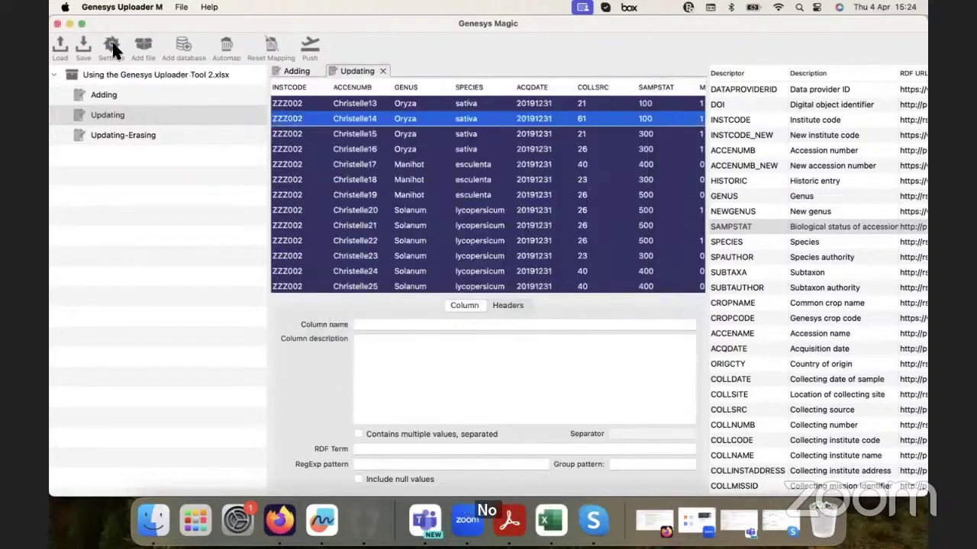
# - Check the Genesys API settings, then push the Updating sheet's data to the Genesys Sandbox server
pyautogui.click(112, 48)
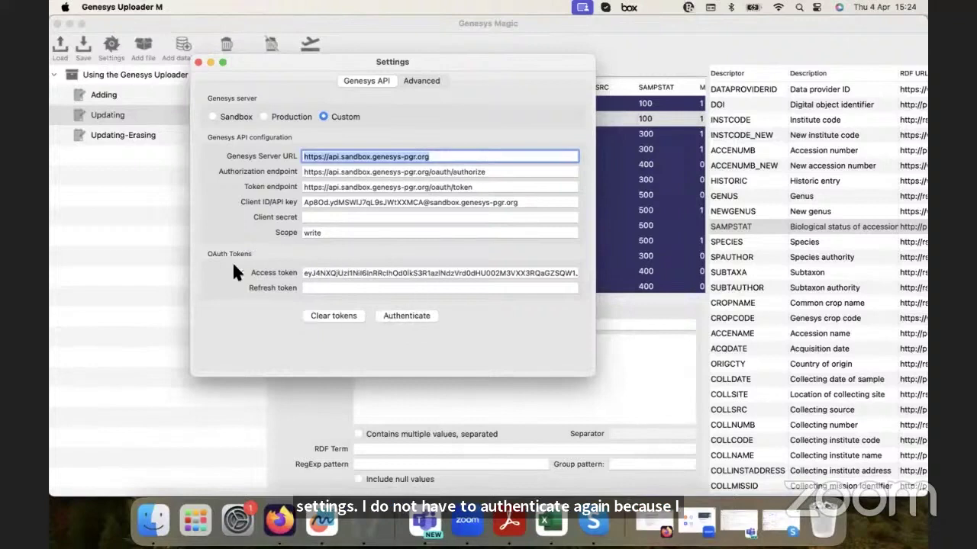
pyautogui.click(198, 63)
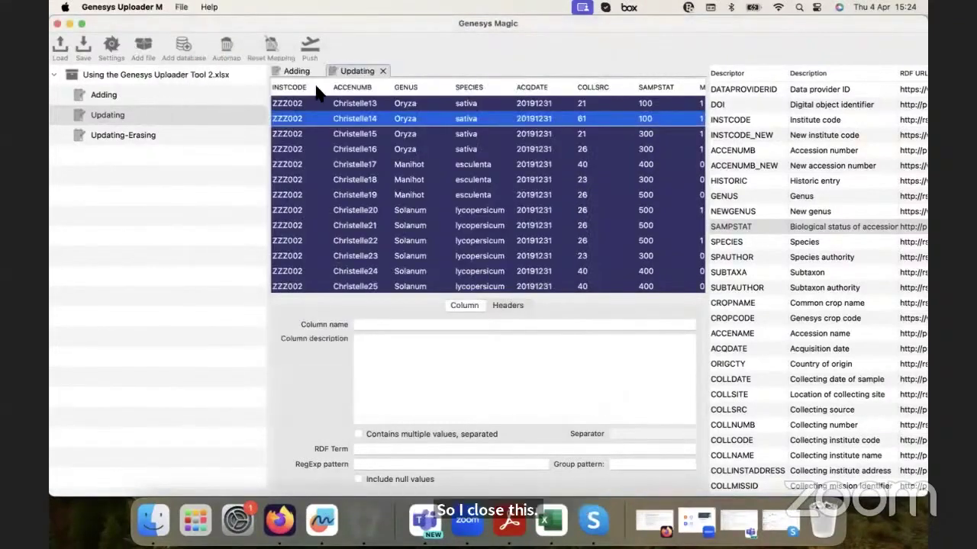
pyautogui.click(311, 48)
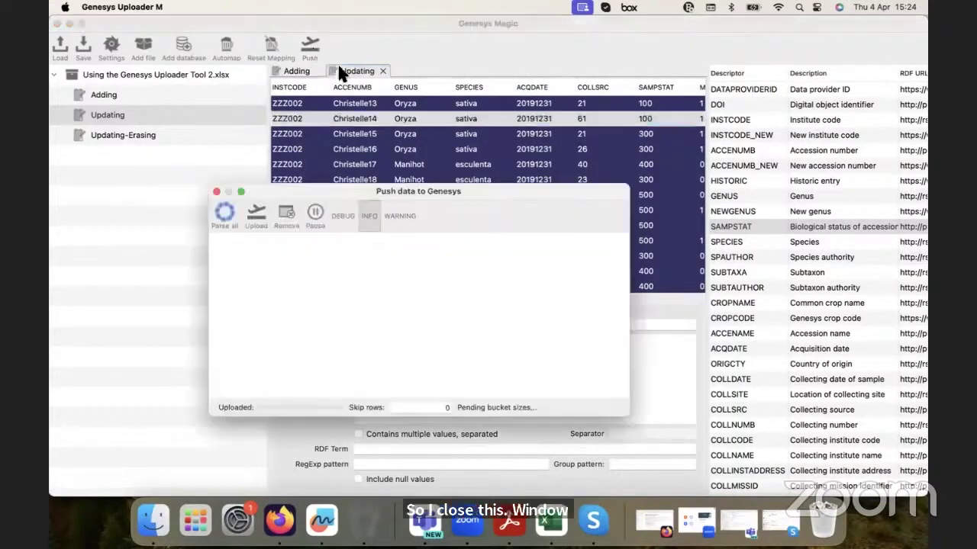
pyautogui.click(257, 221)
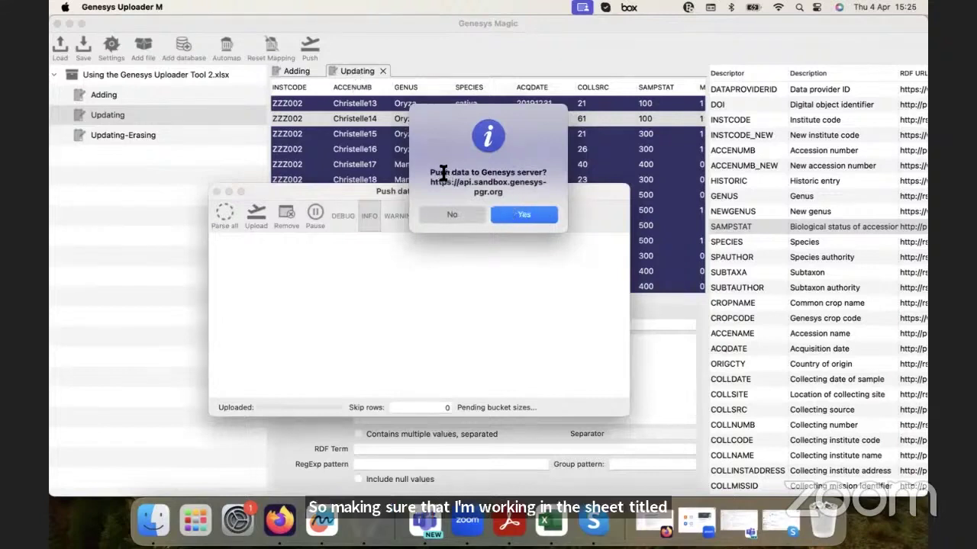
pyautogui.click(518, 215)
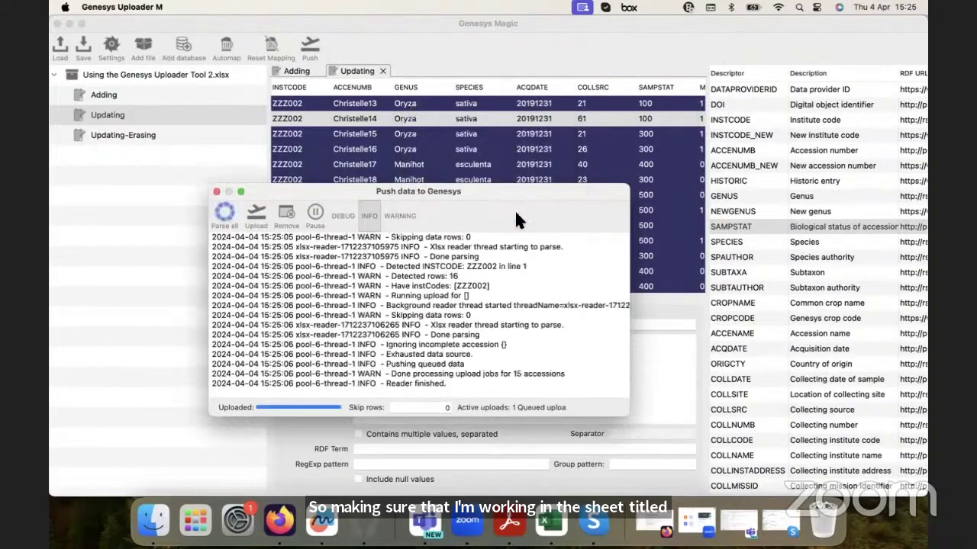
# - Review the push log, highlighting the institute code and size in the push-done line, and close the push window
pyautogui.scroll(5, 474, 284)
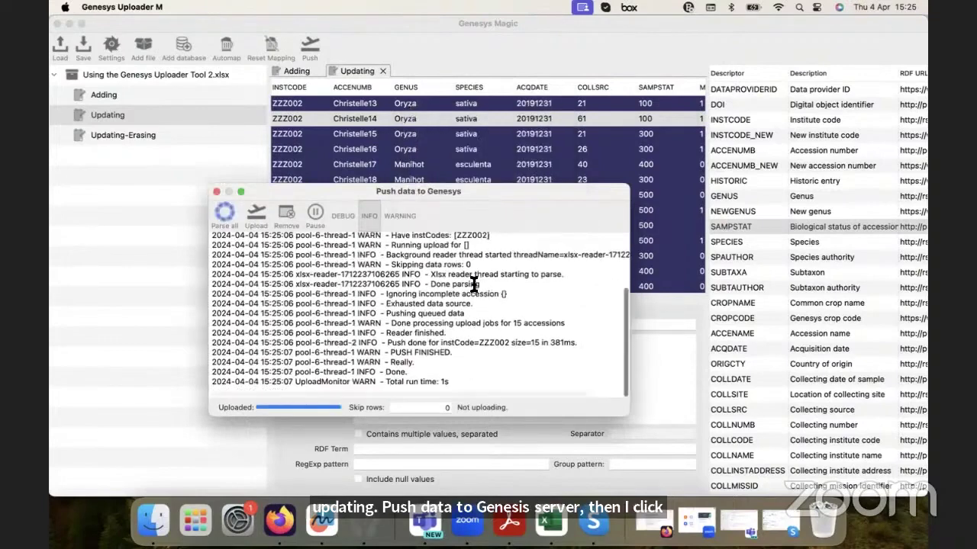
pyautogui.scroll(-5, 474, 284)
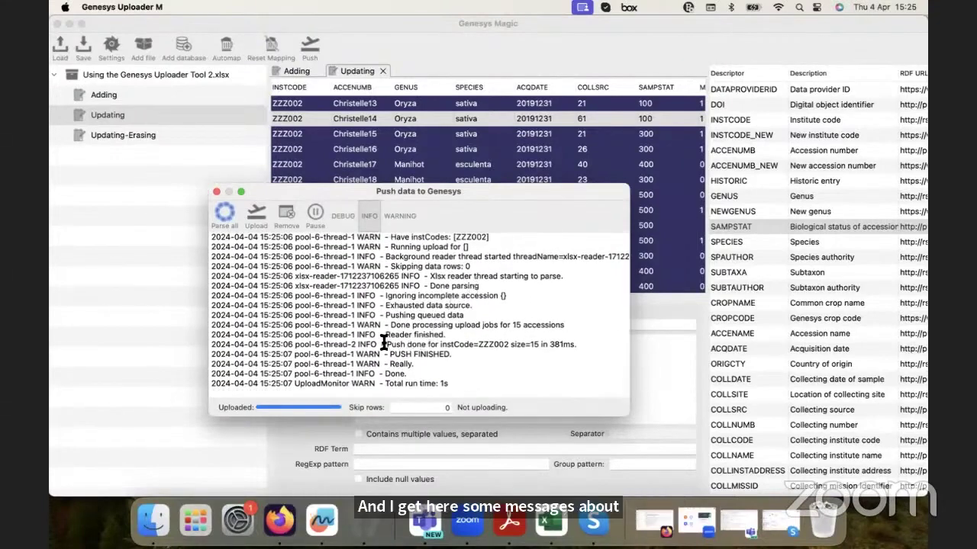
pyautogui.moveTo(386, 344); pyautogui.dragTo(513, 345)
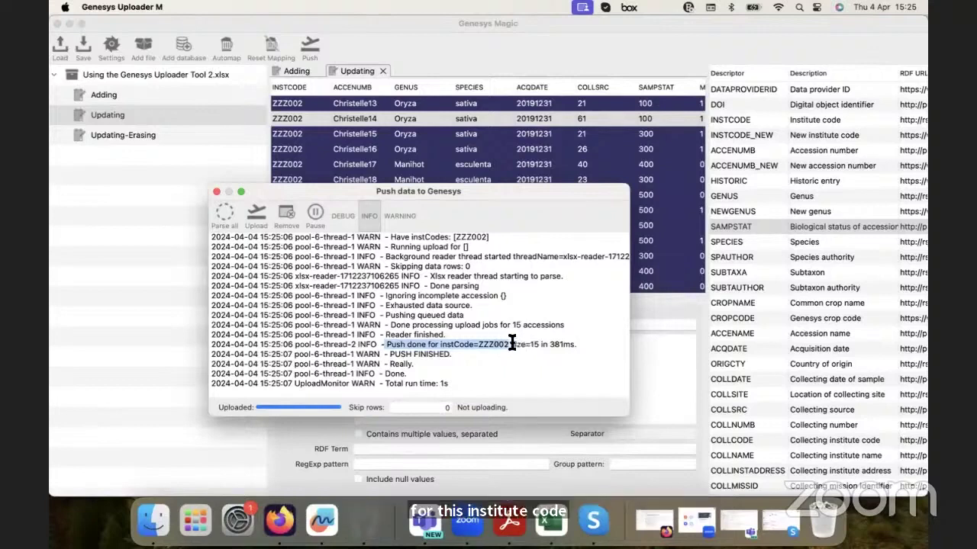
pyautogui.moveTo(511, 344); pyautogui.dragTo(541, 344)
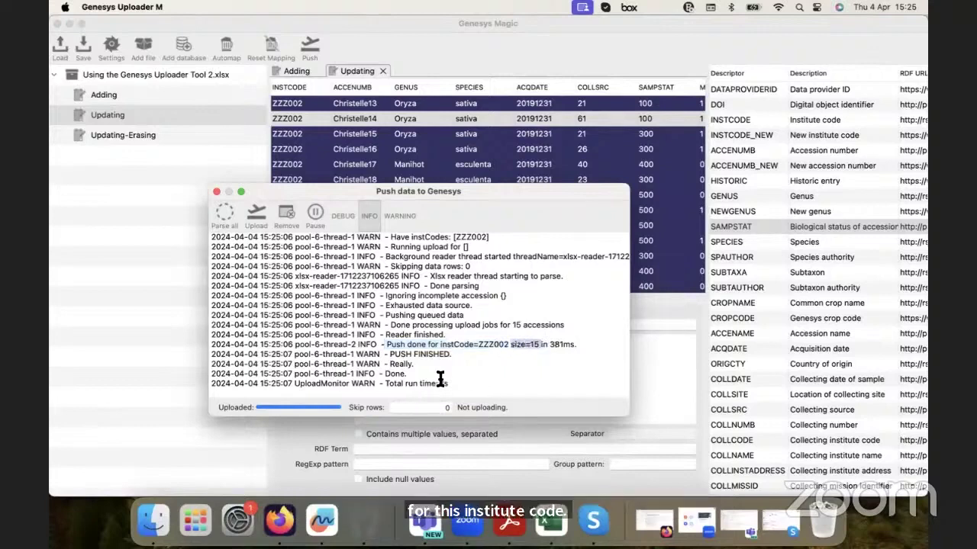
pyautogui.click(216, 192)
# - Examine the DECLATITUDE and DECLONGITUDE columns of the Updating sheet
pyautogui.hscroll(2, 492, 195)
pyautogui.hscroll(5, 489, 194)
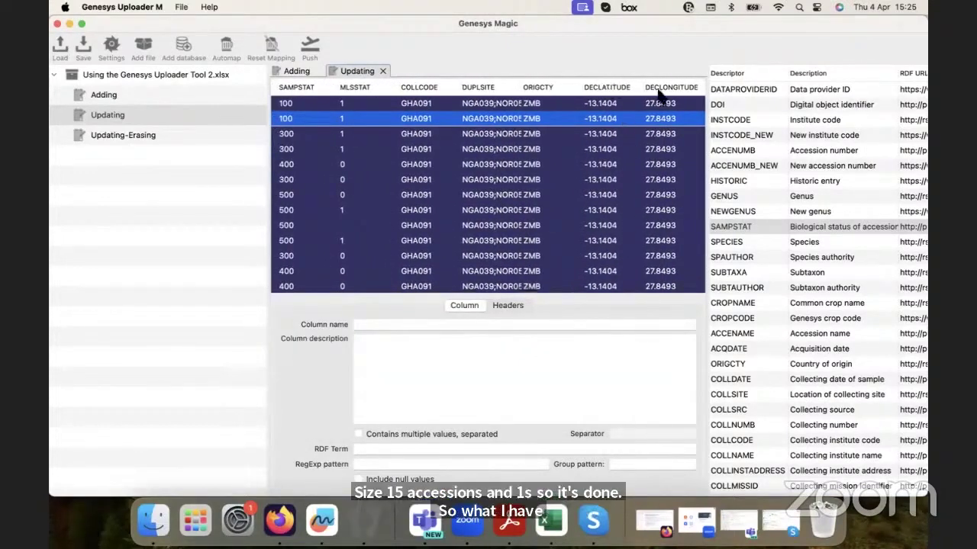
pyautogui.hscroll(-1, 481, 227)
pyautogui.hscroll(2, 481, 225)
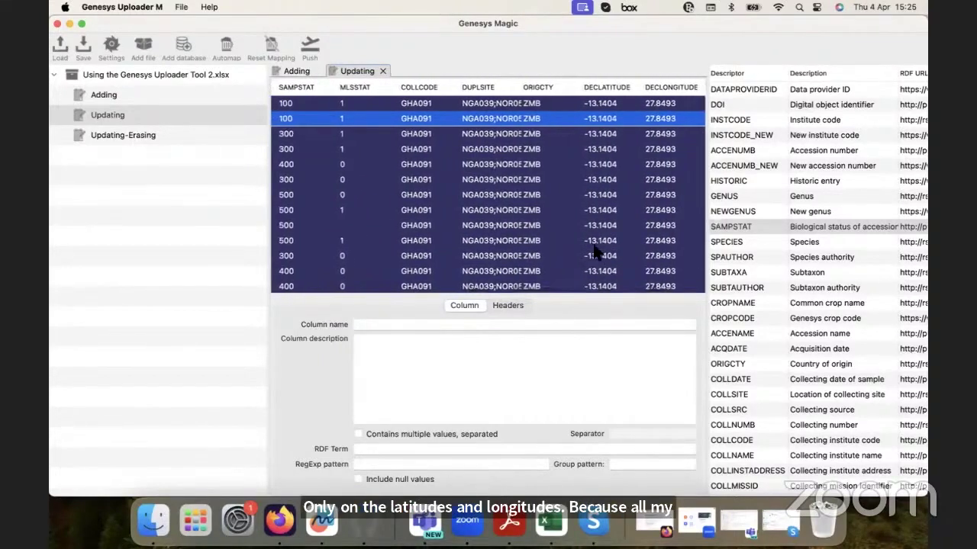
pyautogui.scroll(-3, 596, 253)
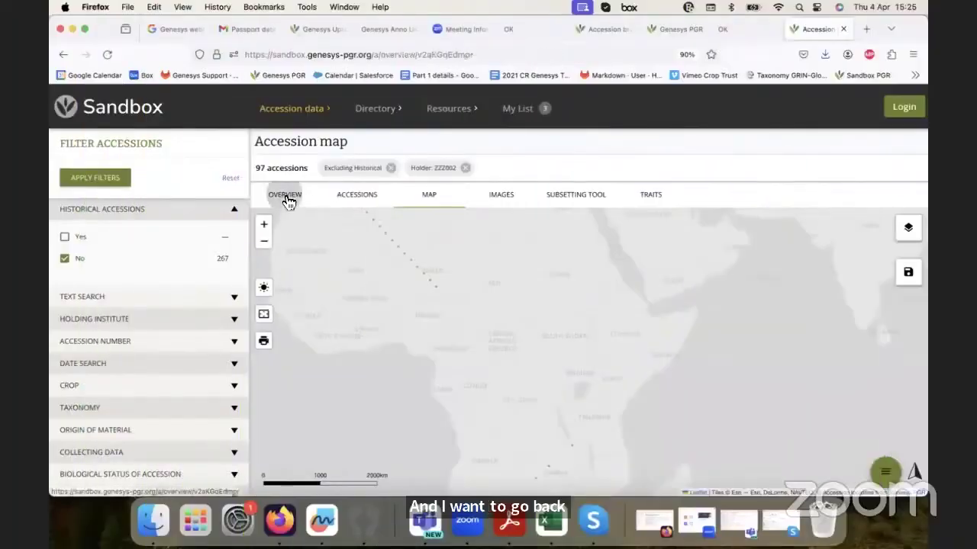
# - In Firefox, refresh the ZZZ002 overview on the Genesys Sandbox and look through its accession list and total
pyautogui.click(287, 200)
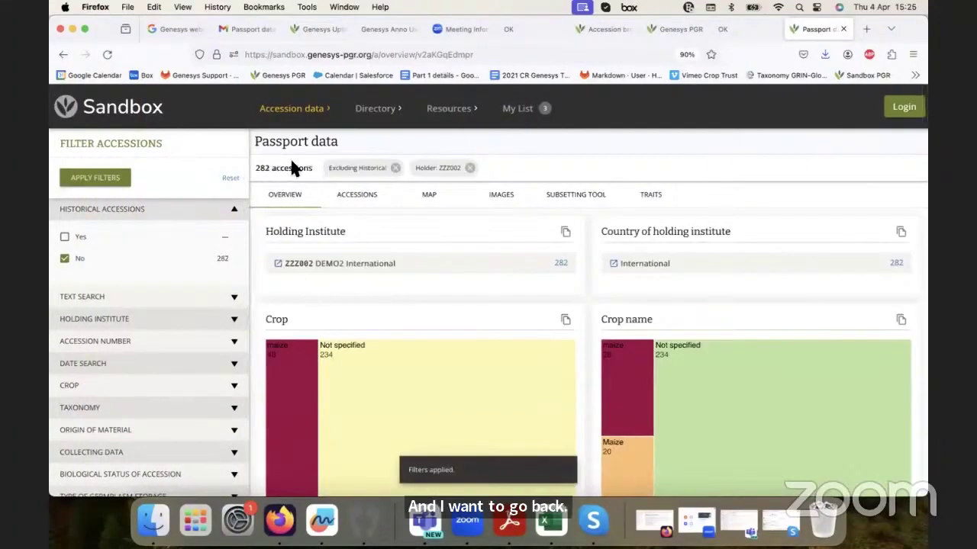
pyautogui.click(349, 200)
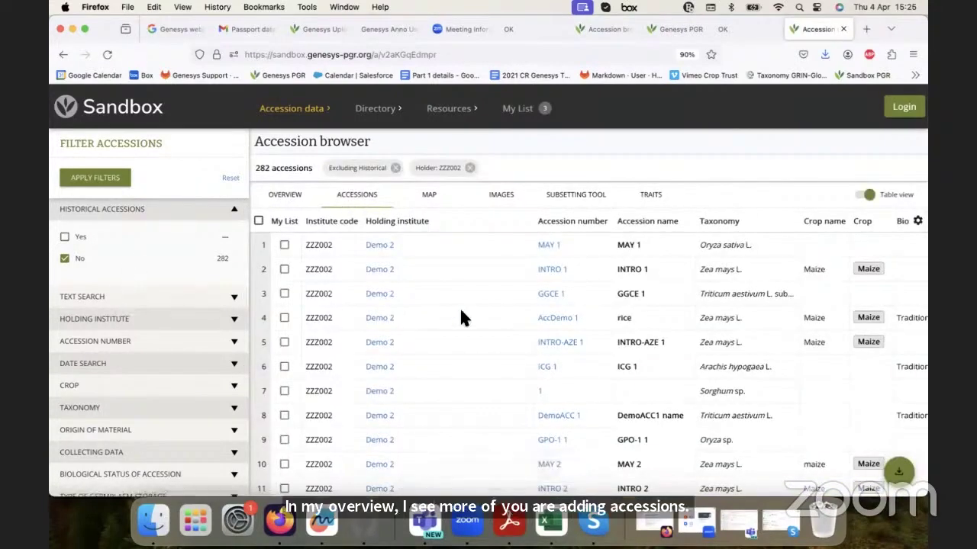
pyautogui.scroll(-5, 461, 319)
pyautogui.scroll(-3, 461, 319)
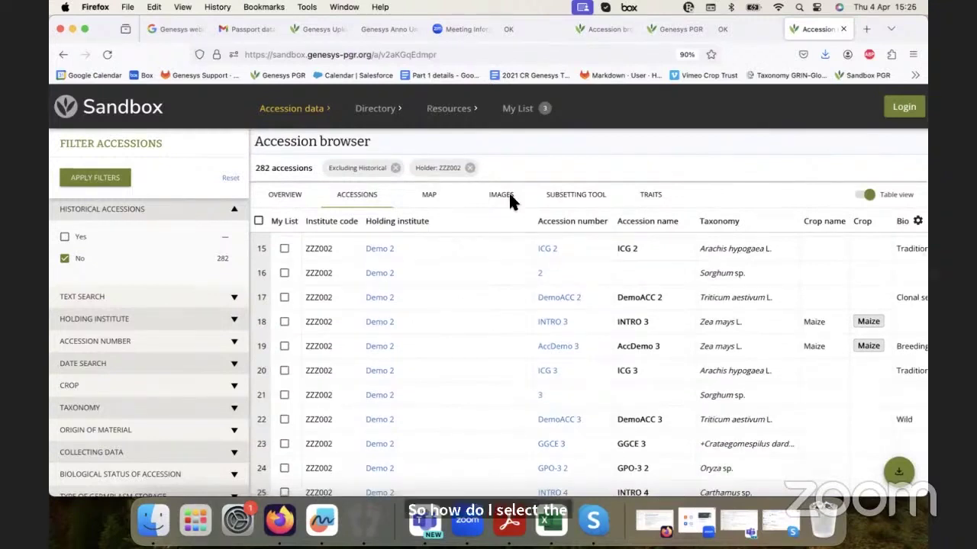
pyautogui.doubleClick(262, 168)
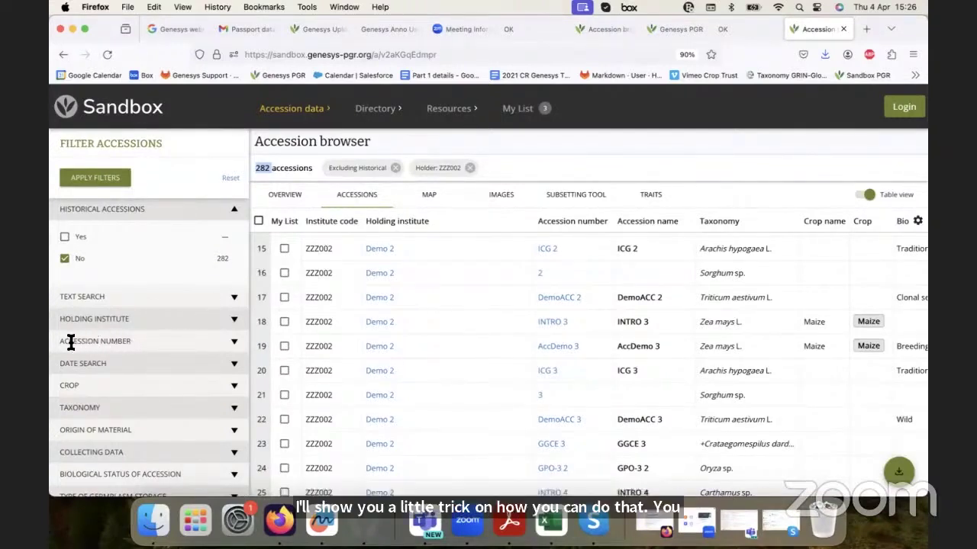
# - Expand the Accession number filter in the accession browser and activate its entry field
pyautogui.scroll(-1, 85, 347)
pyautogui.scroll(5, 86, 347)
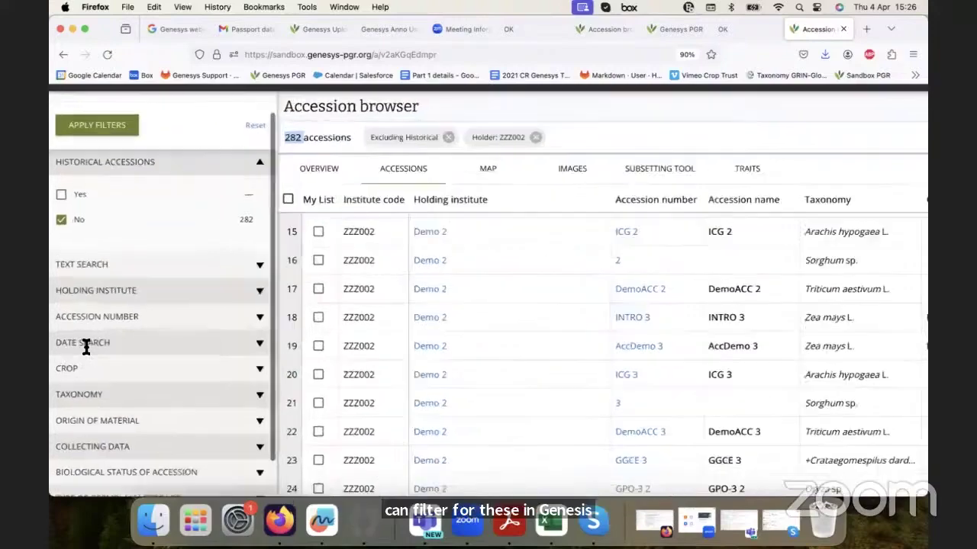
pyautogui.scroll(3, 85, 346)
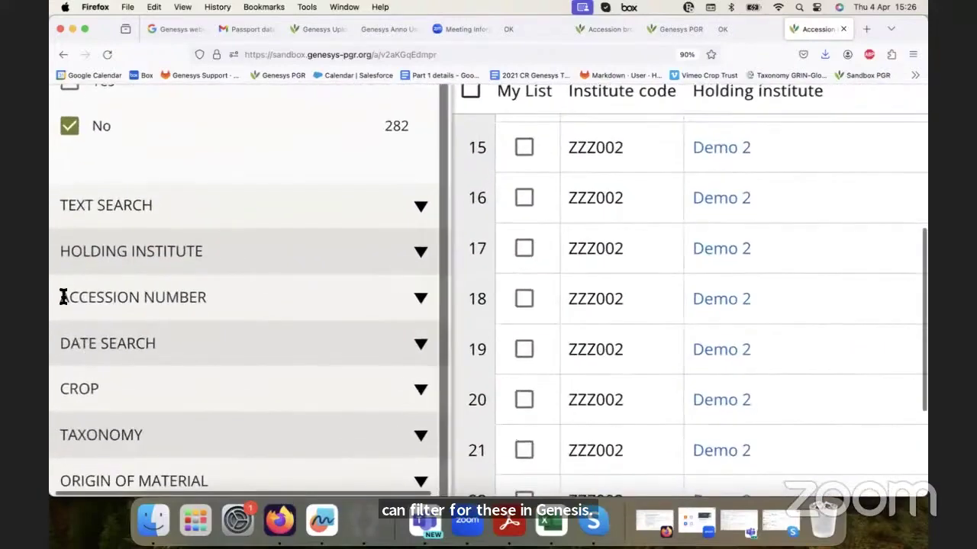
pyautogui.moveTo(67, 297); pyautogui.dragTo(211, 296)
pyautogui.scroll(-3, 211, 296)
pyautogui.scroll(-3, 211, 301)
pyautogui.click(70, 350)
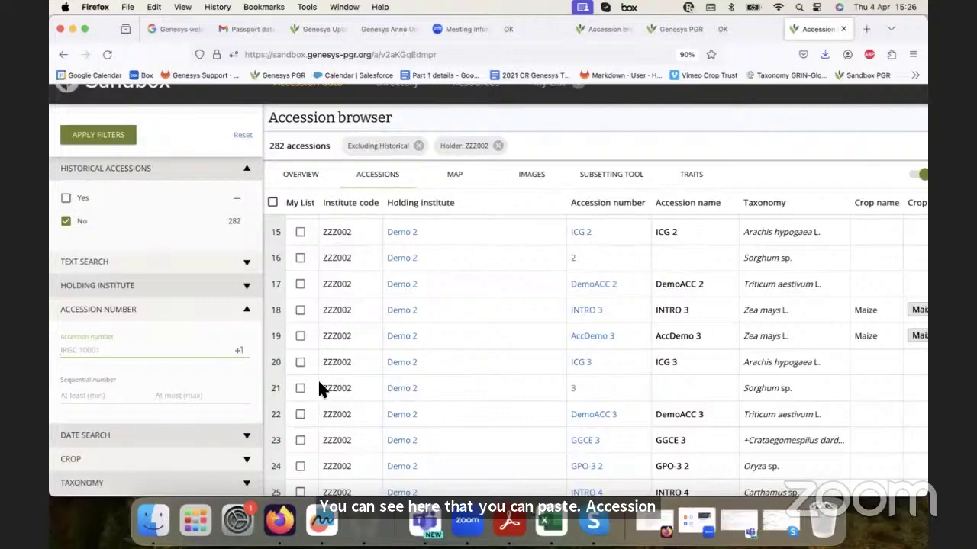
# - Switch to Excel and copy the ACCENUMB values in B2:B16 of the Updating sheet
pyautogui.click(547, 520)
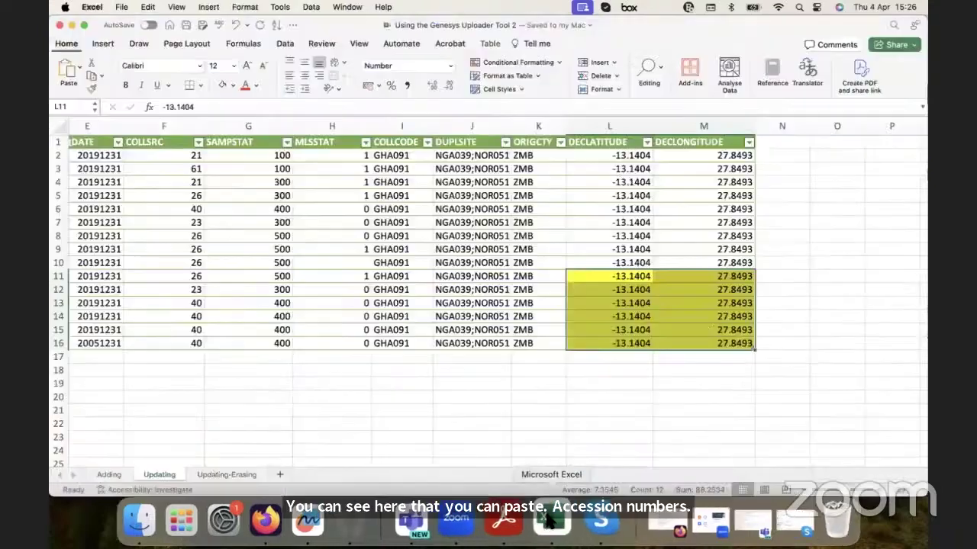
pyautogui.hscroll(-5, 195, 240)
pyautogui.hscroll(-5, 194, 240)
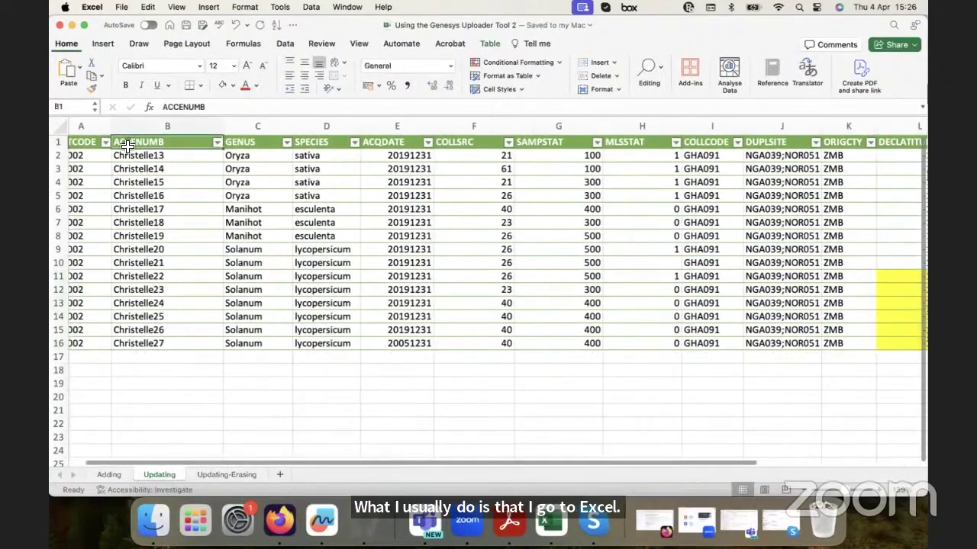
pyautogui.hscroll(-2, 124, 146)
pyautogui.click(164, 156)
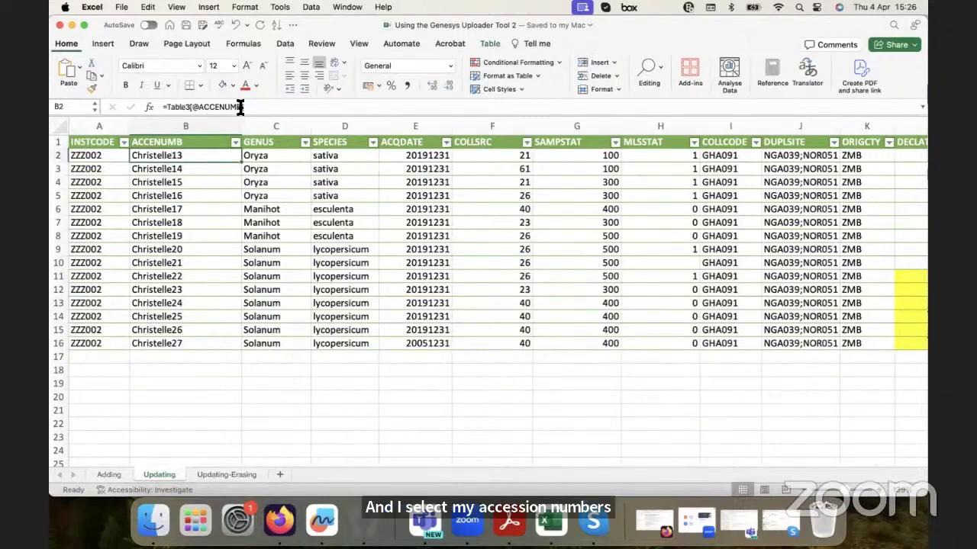
pyautogui.moveTo(161, 157); pyautogui.dragTo(167, 345)
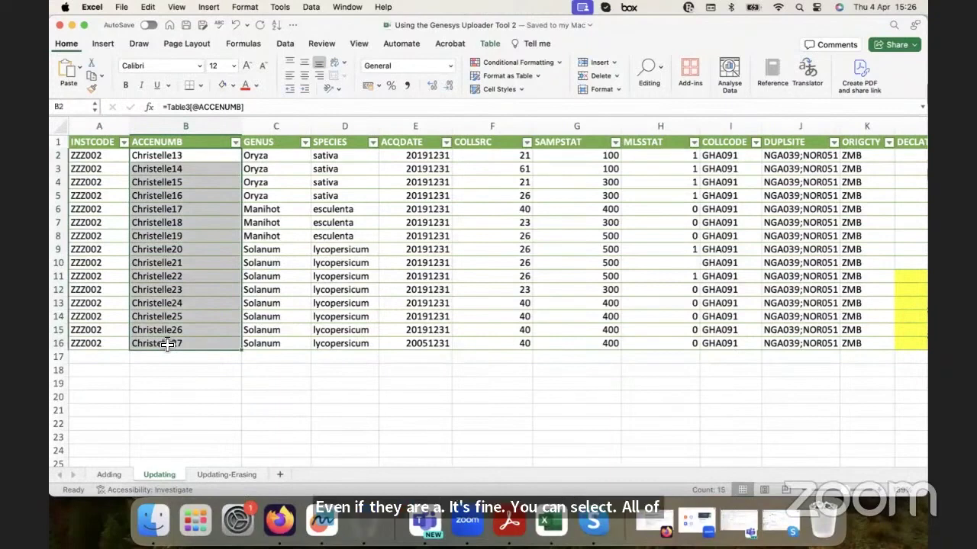
pyautogui.press('super+c')
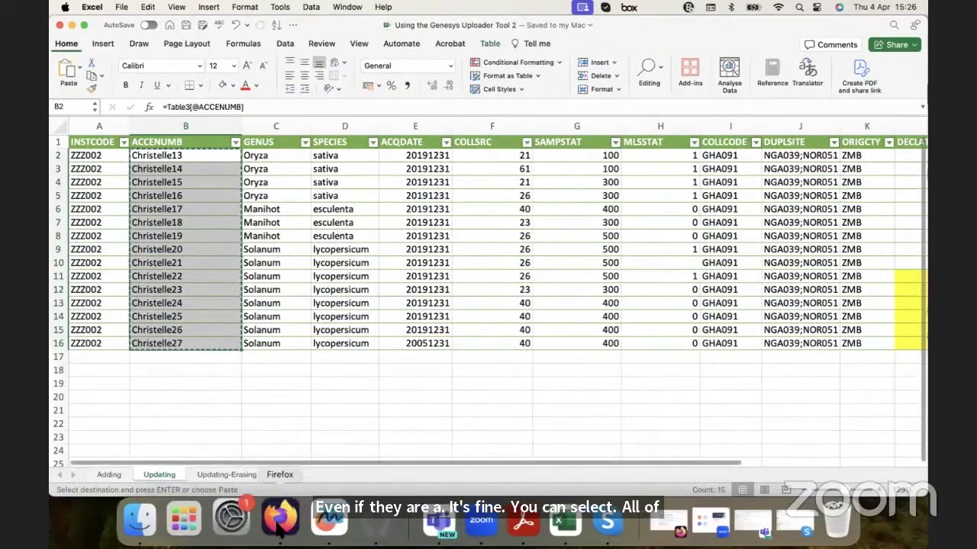
# - Return to Firefox, paste the copied accession numbers into the Accession number filter and apply the filters
pyautogui.click(277, 527)
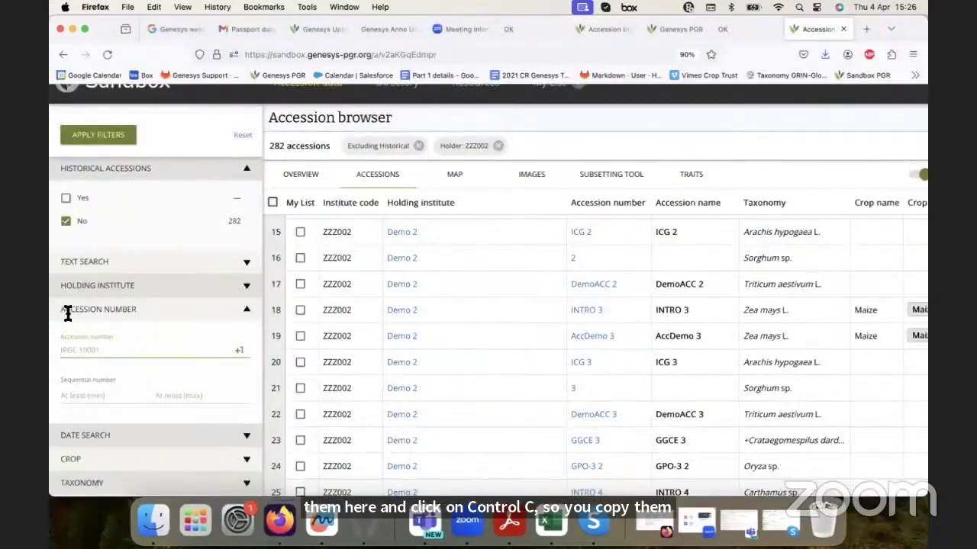
pyautogui.click(95, 345)
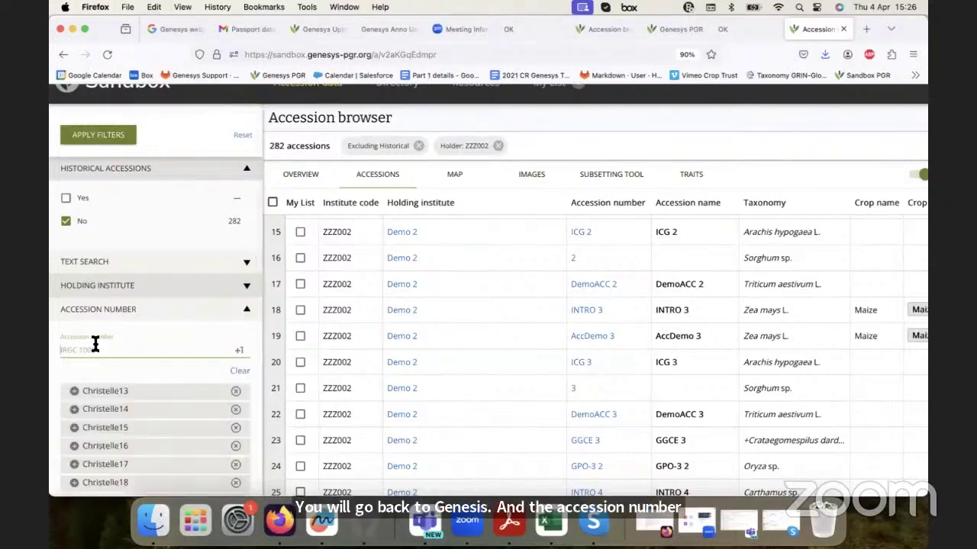
pyautogui.scroll(-8, 95, 345)
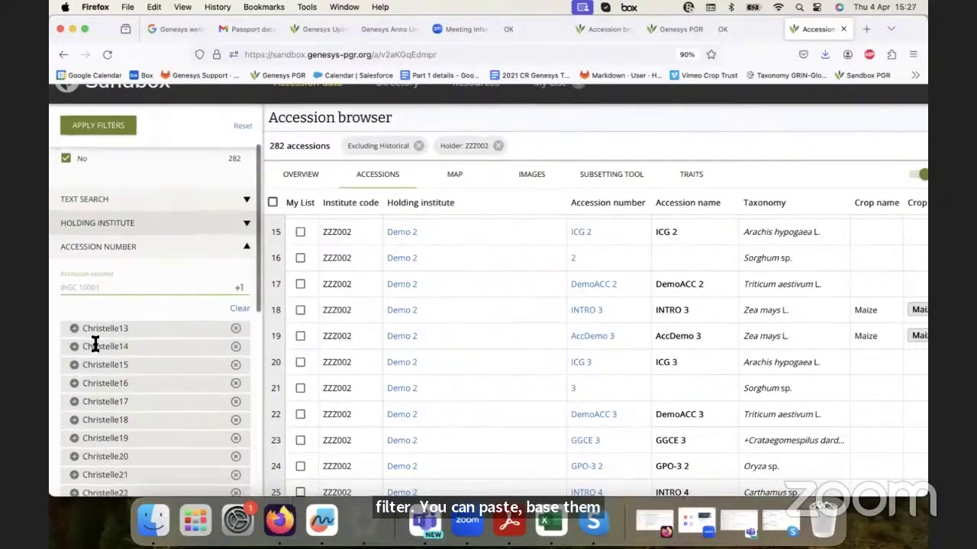
pyautogui.scroll(5, 96, 345)
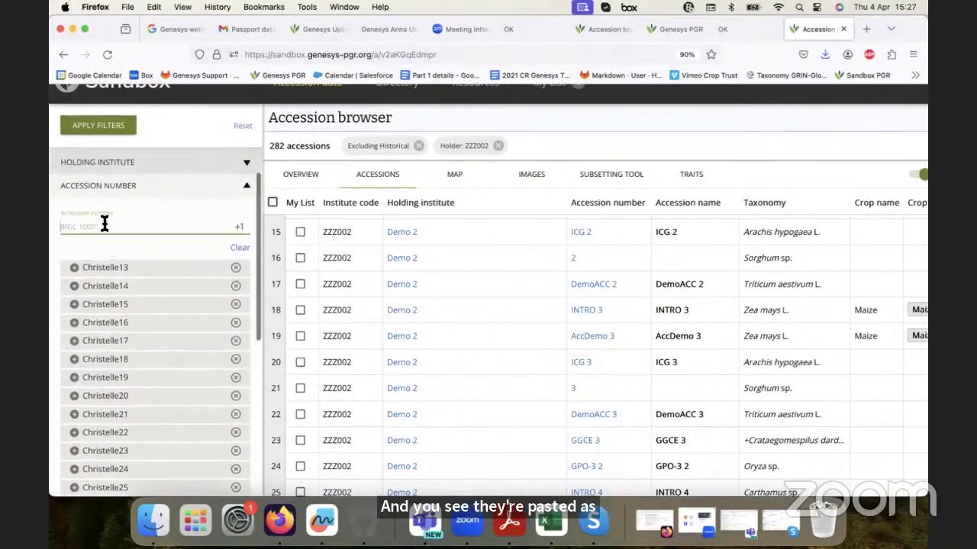
pyautogui.click(96, 129)
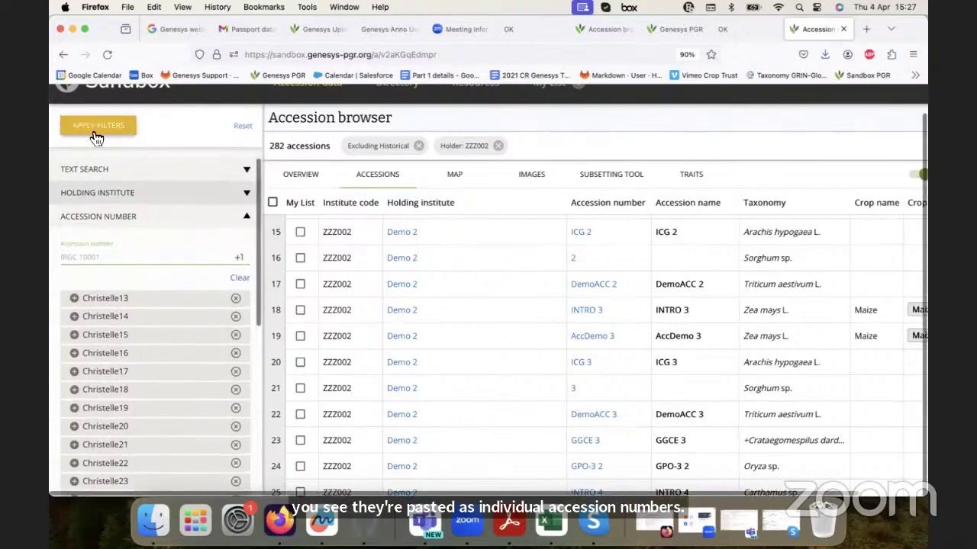
pyautogui.click(84, 150)
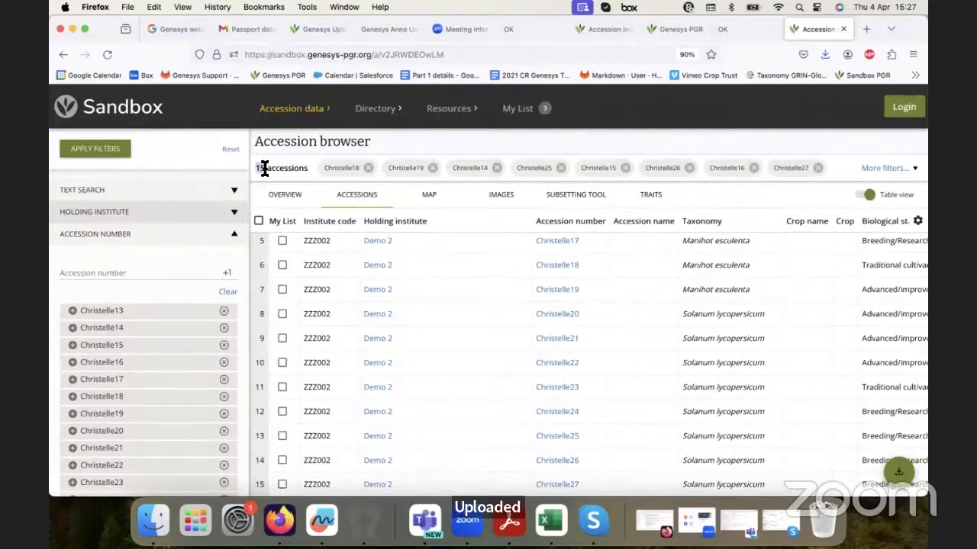
# - Compare the copied ACCENUMB cells in Excel with the Accession number filter entries in Firefox
pyautogui.click(551, 521)
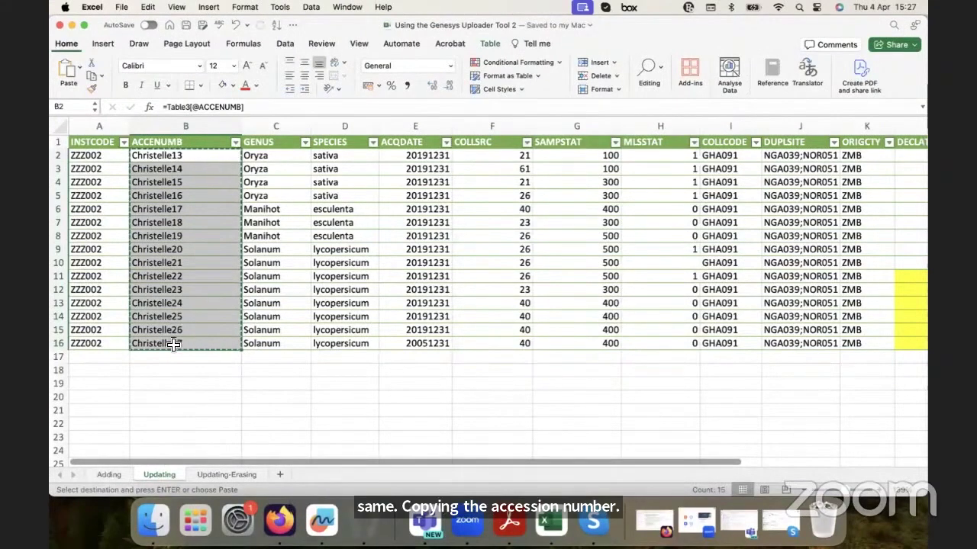
pyautogui.click(279, 520)
pyautogui.click(82, 273)
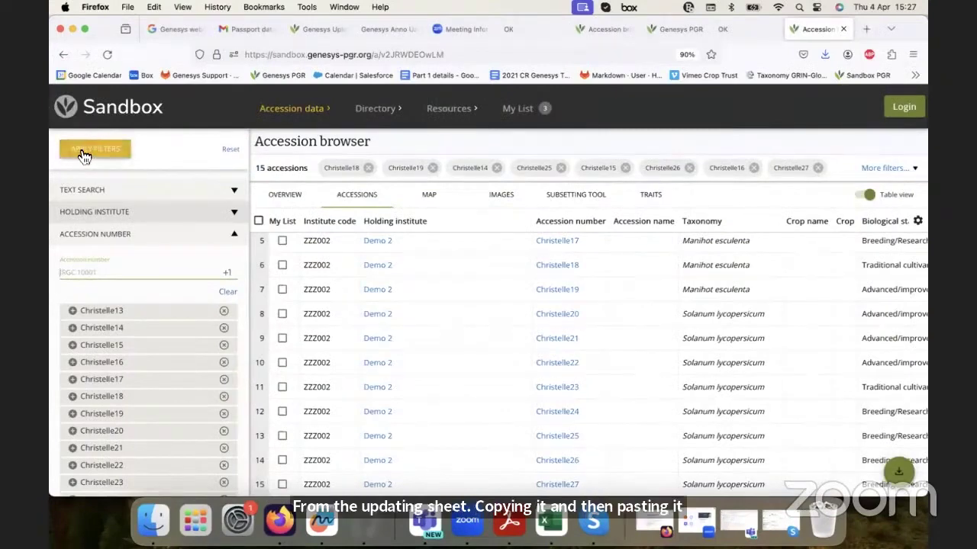
# - Show the filtered accessions on the map and examine where their coordinates are located
pyautogui.click(430, 198)
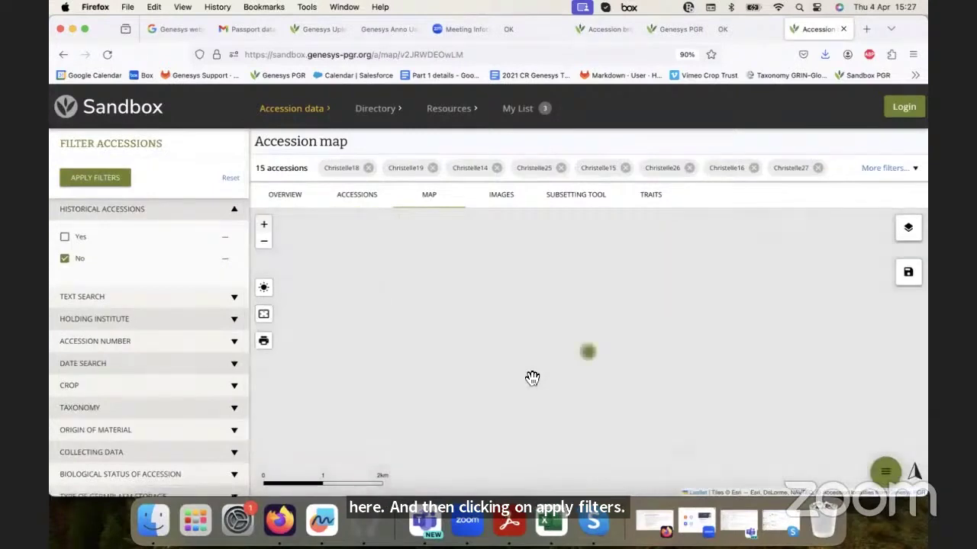
pyautogui.scroll(-3, 509, 342)
pyautogui.scroll(-3, 508, 342)
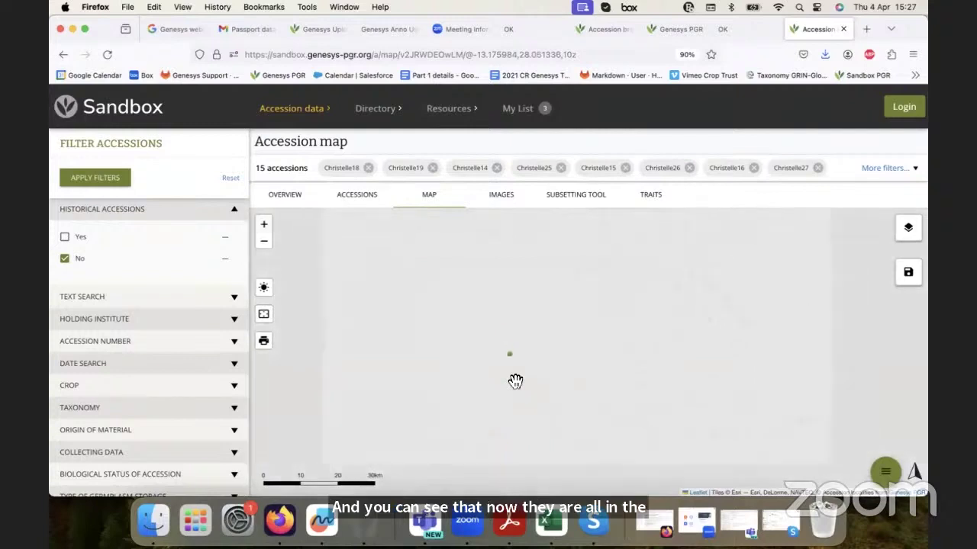
pyautogui.moveTo(514, 382); pyautogui.dragTo(497, 338)
pyautogui.scroll(-2, 497, 338)
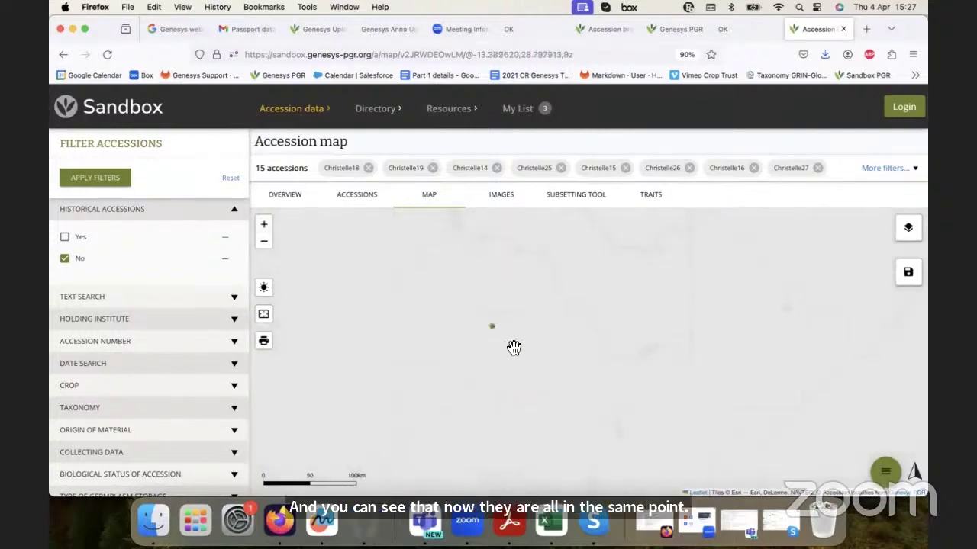
# - Check the DECLATITUDE and DECLONGITUDE columns in Excel against the accessions listed at the map point in Firefox
pyautogui.click(550, 523)
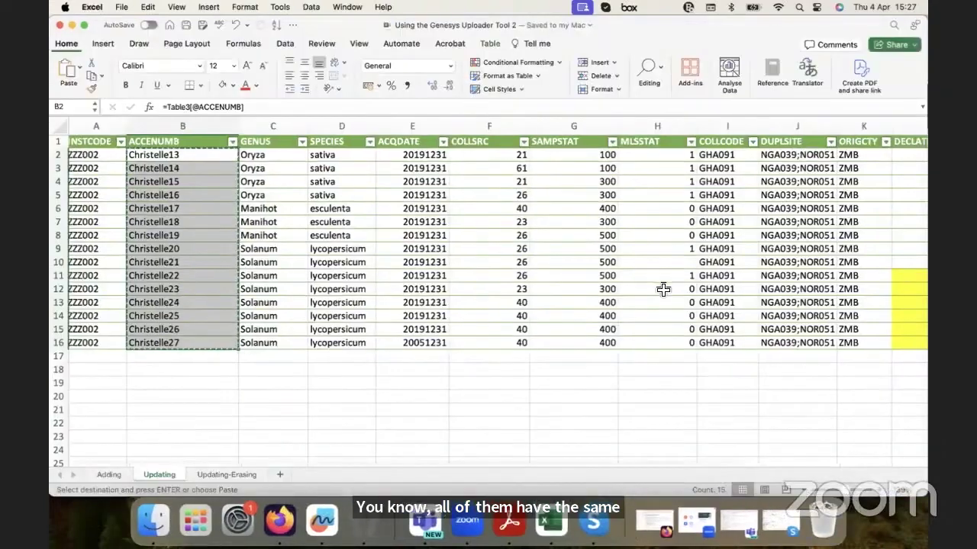
pyautogui.hscroll(5, 664, 290)
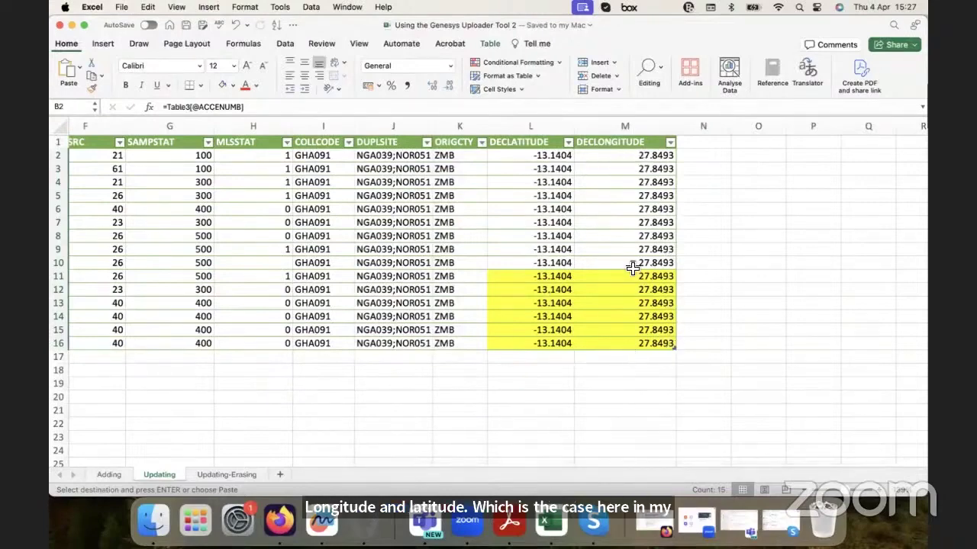
pyautogui.click(272, 520)
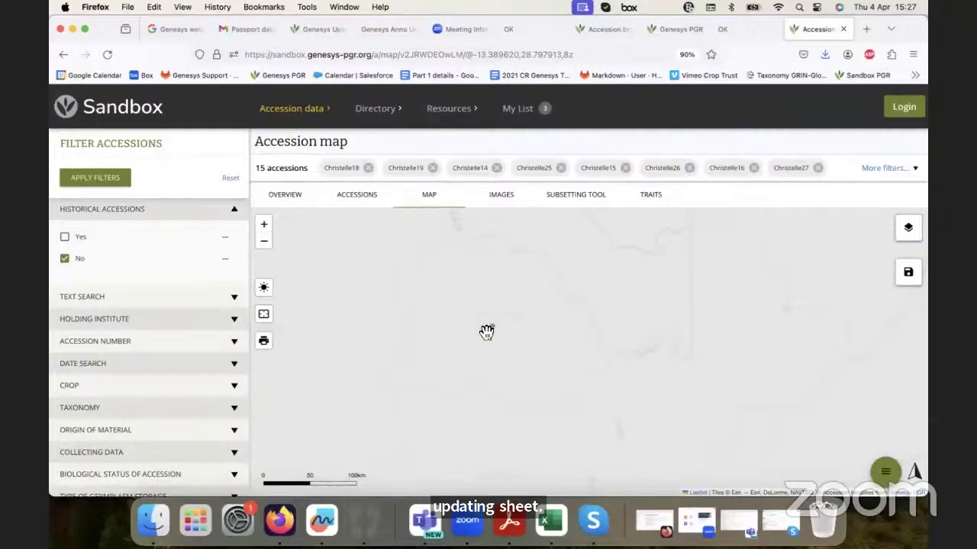
pyautogui.click(495, 329)
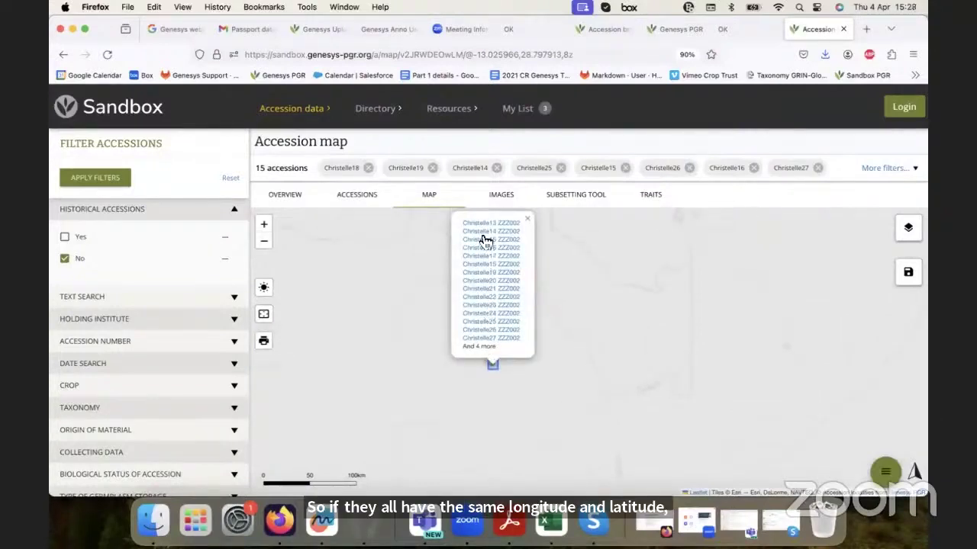
pyautogui.click(527, 219)
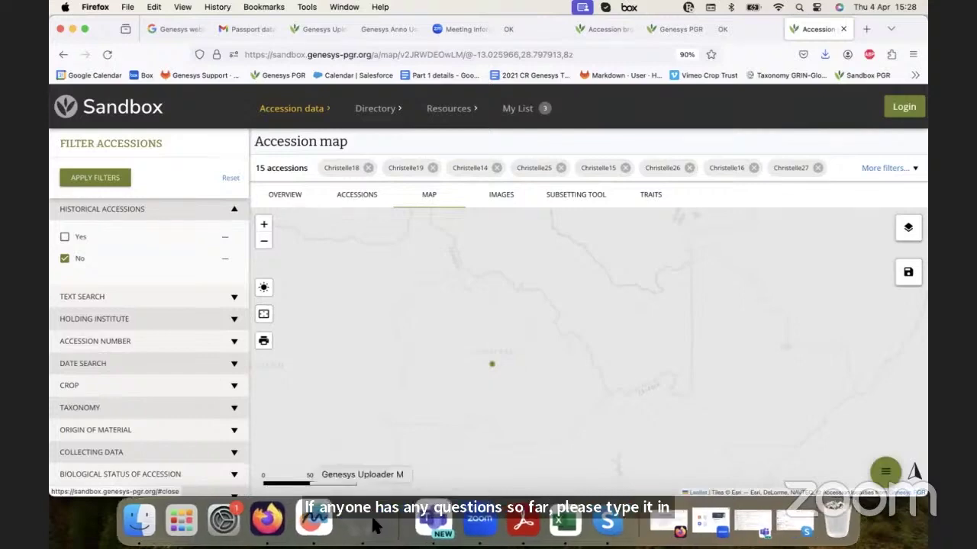
# - Select the Updating-Erasing sheet in Genesys Uploader, and return to Firefox to review the filtered accessions in the accession table
pyautogui.click(321, 520)
pyautogui.click(107, 135)
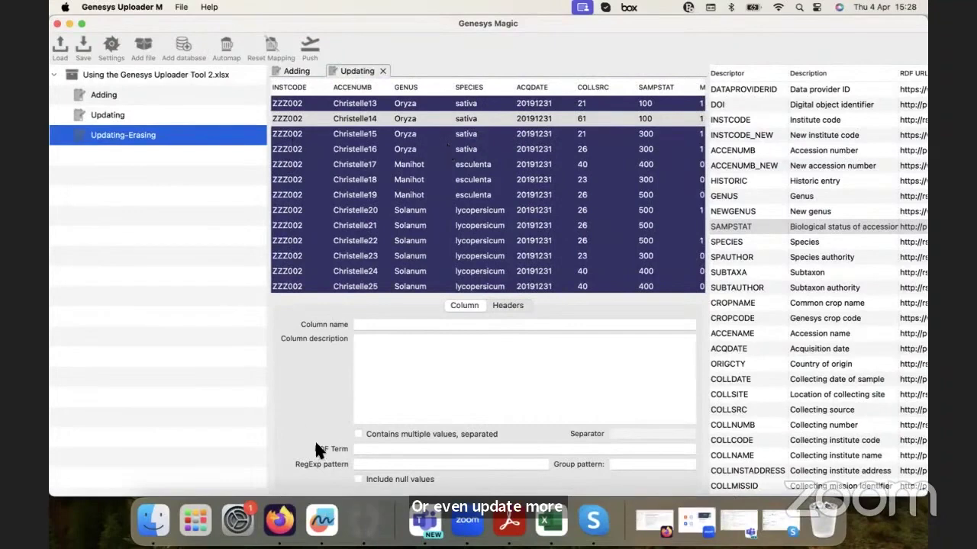
pyautogui.click(280, 520)
pyautogui.click(306, 203)
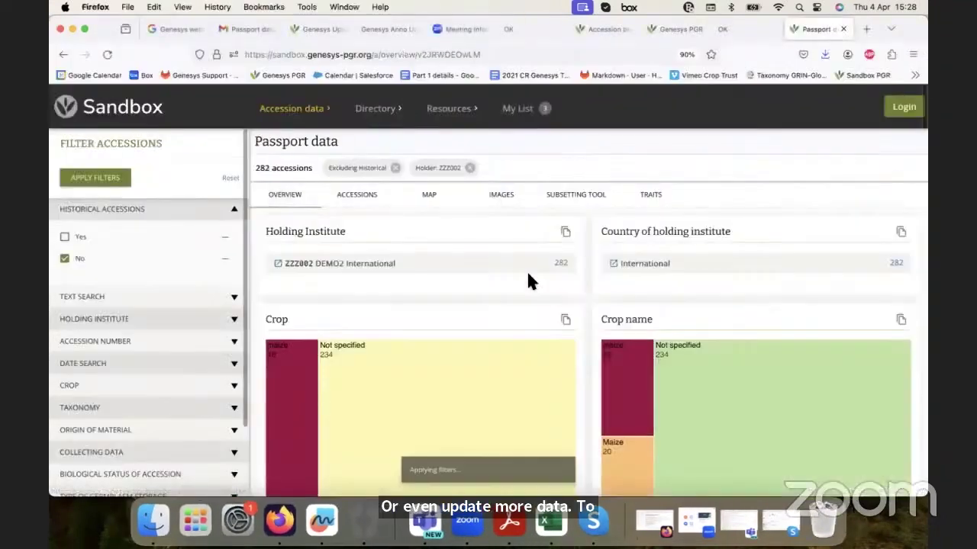
pyautogui.click(354, 197)
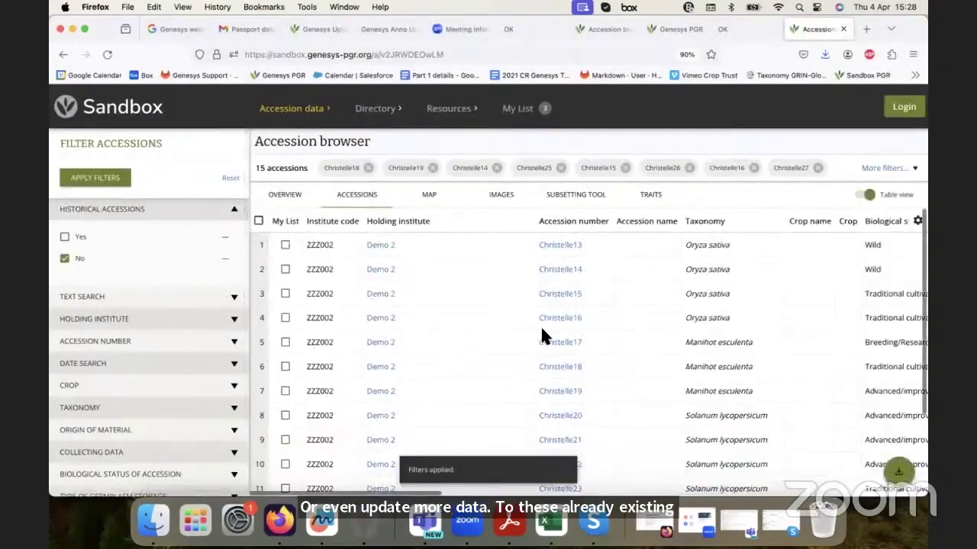
pyautogui.hscroll(2, 538, 311)
pyautogui.scroll(-3, 538, 311)
pyautogui.scroll(3, 536, 310)
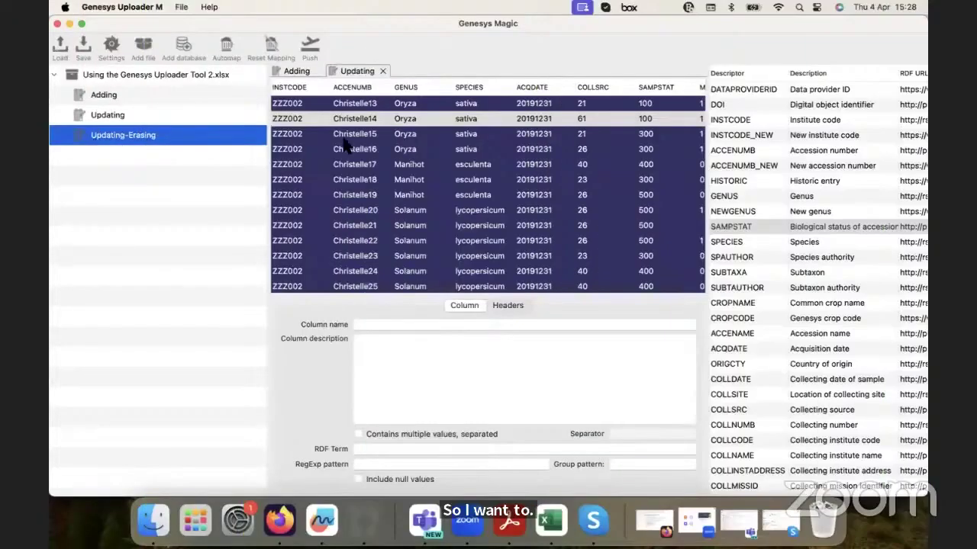
# - Switch to Genesys Uploader and examine the Updating sheet's taxonomy and coordinate columns, highlighting the Christelle16 and Christelle17 rows
pyautogui.click(395, 152)
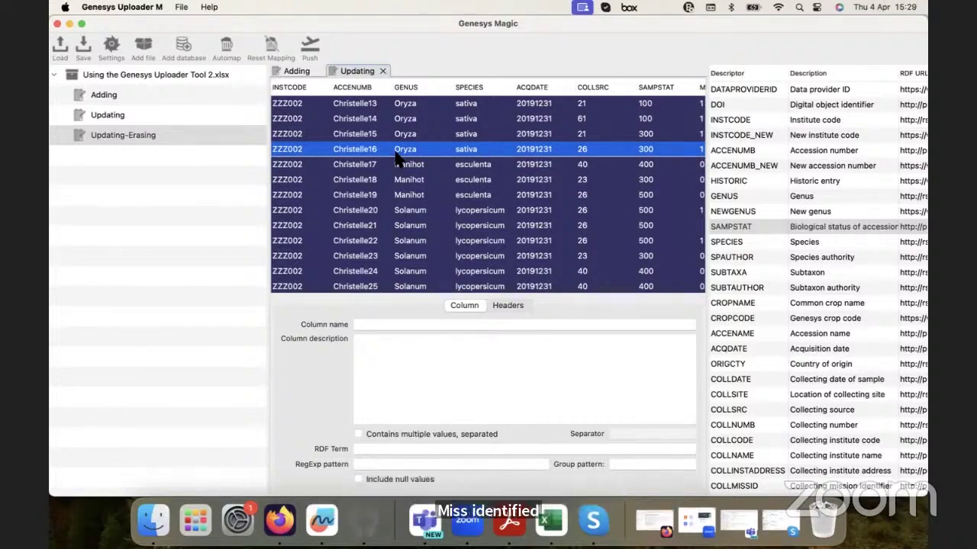
pyautogui.click(406, 167)
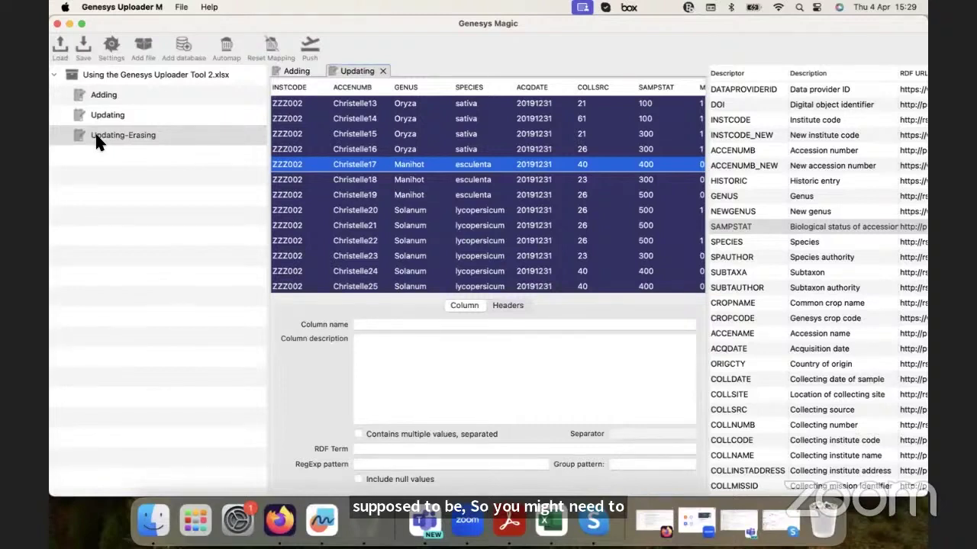
pyautogui.hscroll(6, 393, 189)
pyautogui.hscroll(3, 393, 189)
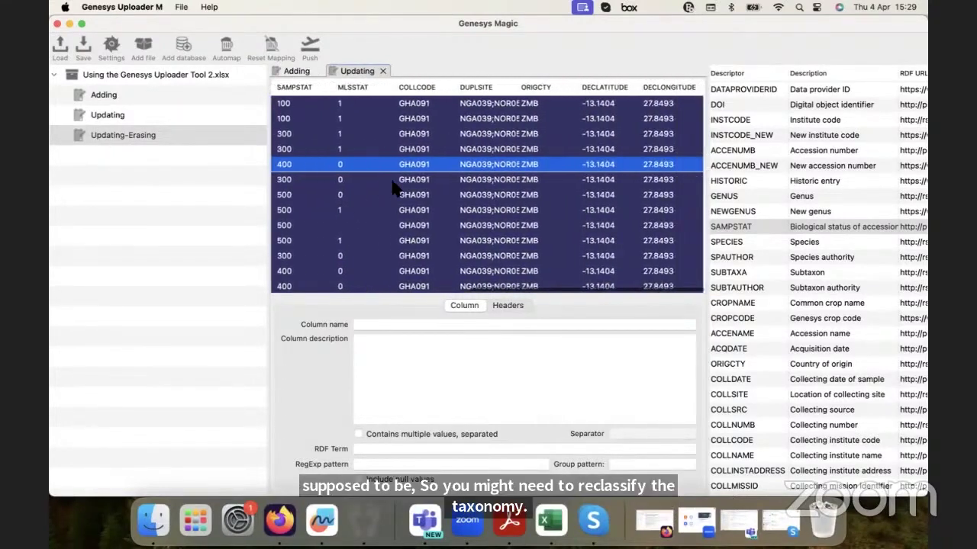
pyautogui.hscroll(-9, 390, 175)
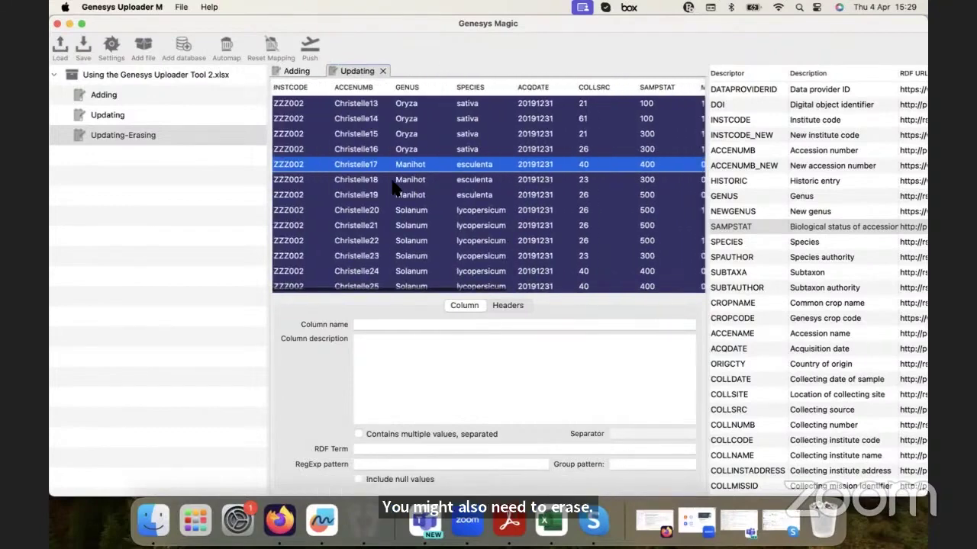
# - Open the Updating-Erasing sheet and compare its GENUS and SPECIES columns with those of the Updating sheet
pyautogui.doubleClick(93, 138)
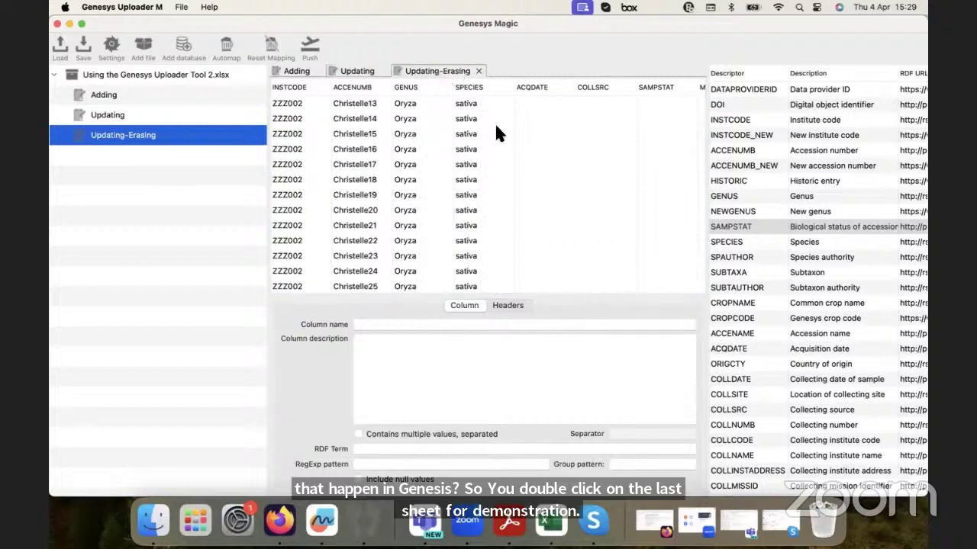
pyautogui.hscroll(2, 495, 126)
pyautogui.hscroll(-2, 496, 127)
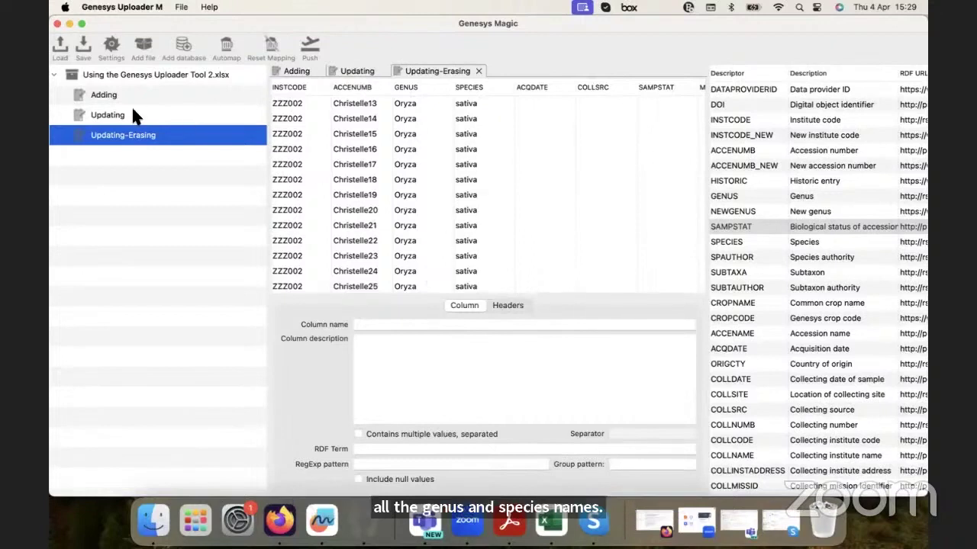
pyautogui.click(357, 71)
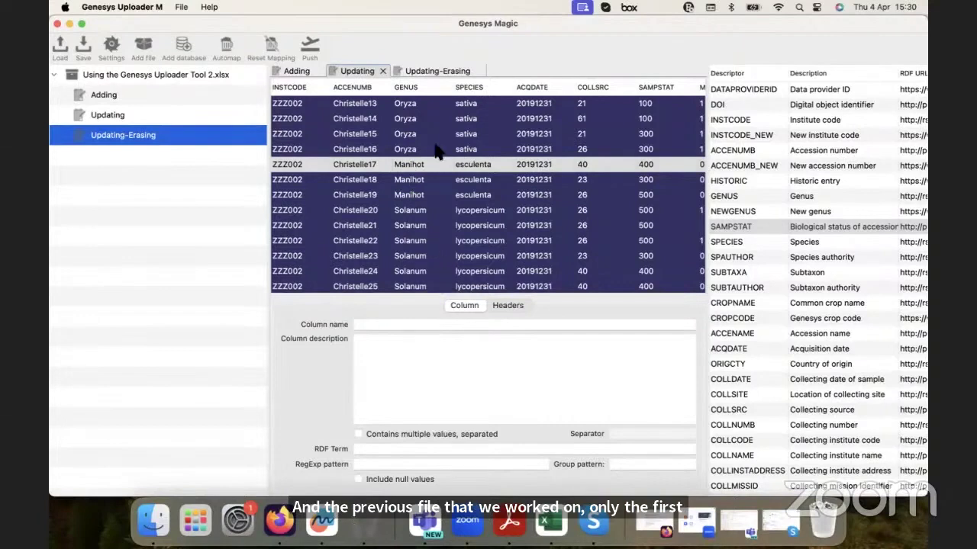
pyautogui.click(433, 70)
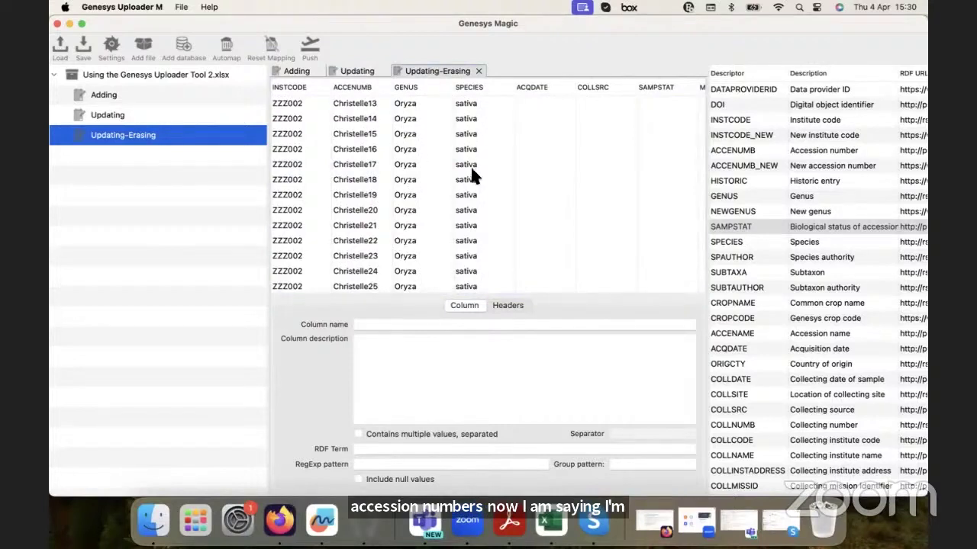
# - Examine the Updating-Erasing sheet's columns from ACQDATE through DECLATITUDE for data that the upload would erase
pyautogui.hscroll(5, 527, 147)
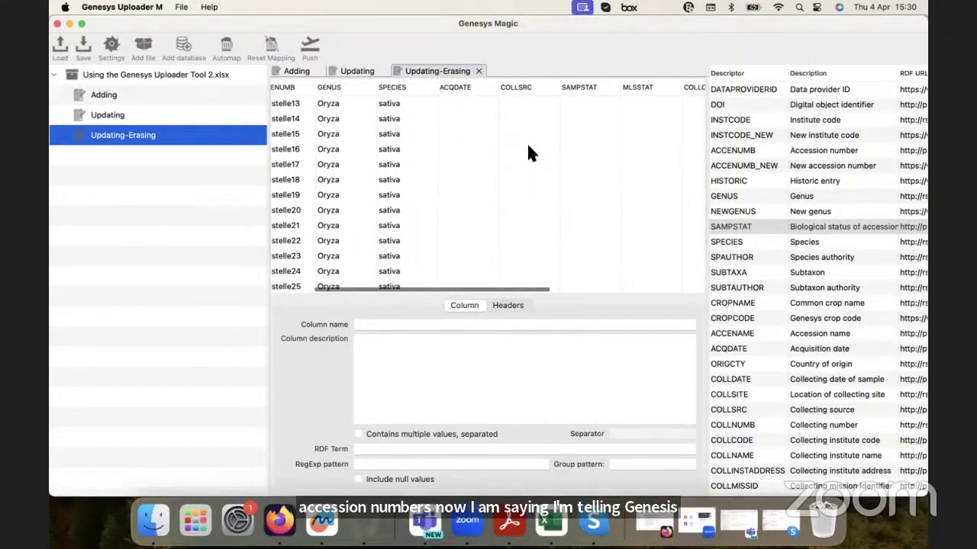
pyautogui.hscroll(5, 529, 148)
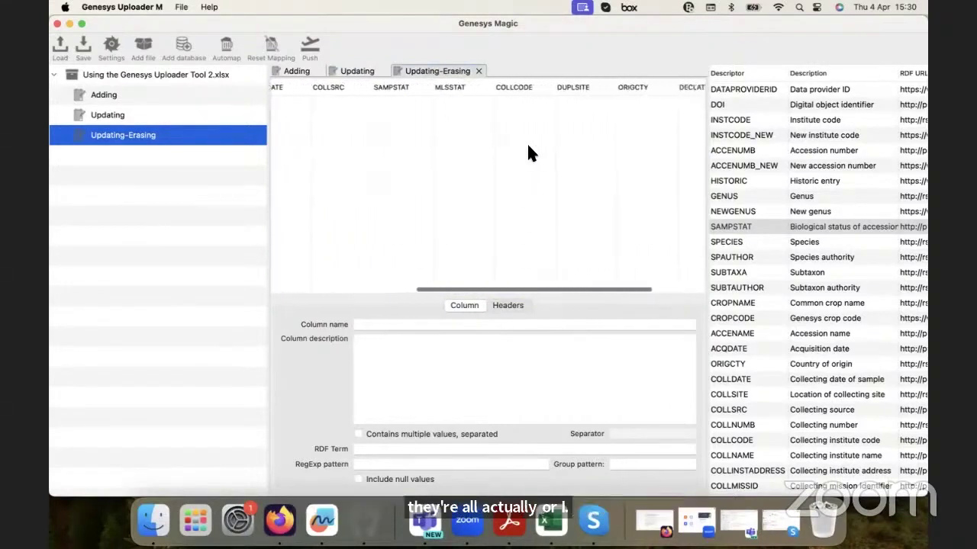
pyautogui.hscroll(-5, 528, 149)
pyautogui.hscroll(-3, 374, 111)
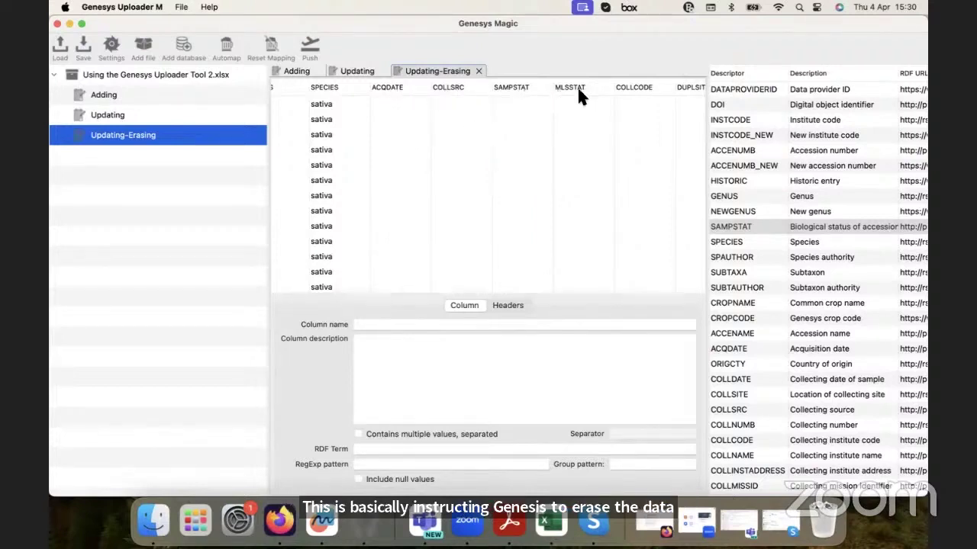
pyautogui.hscroll(-2, 386, 121)
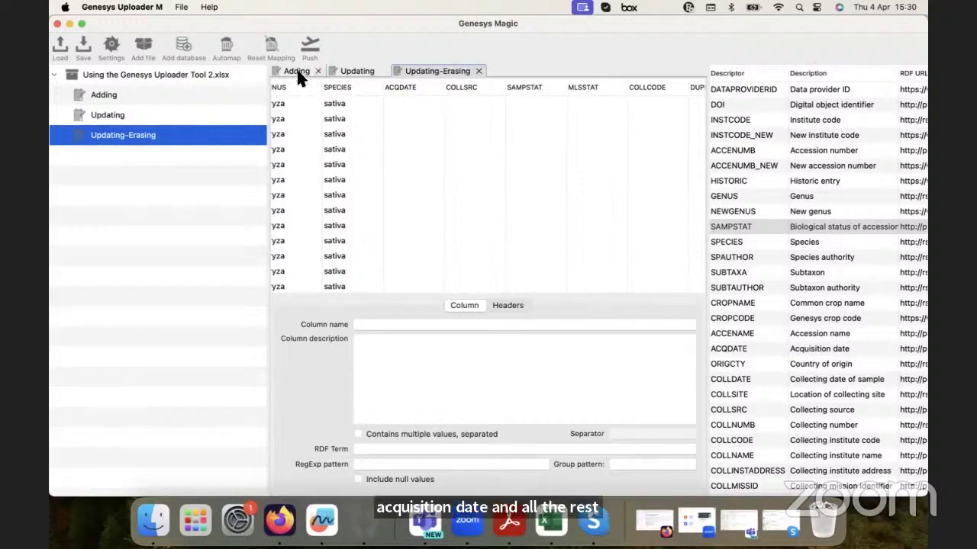
pyautogui.hscroll(-2, 420, 153)
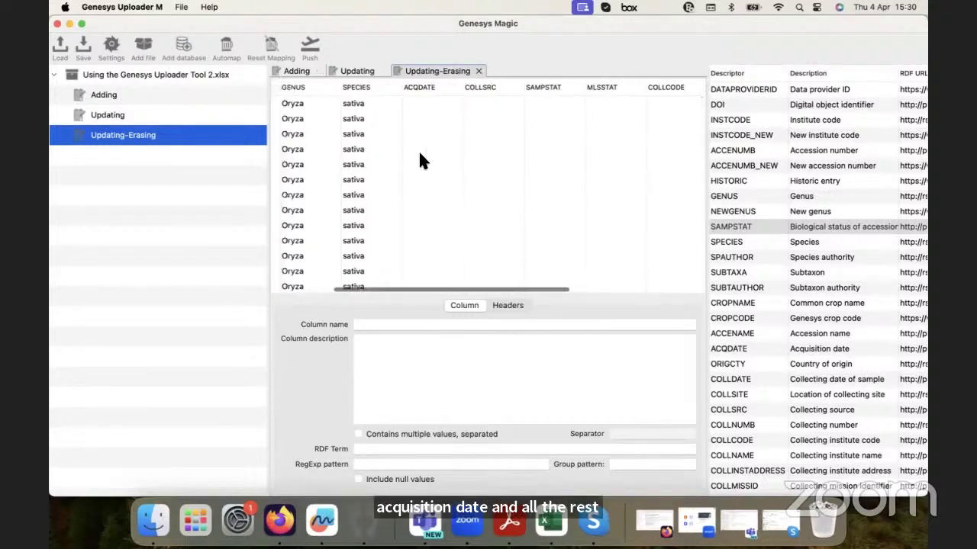
# - Automap the Updating-Erasing sheet's columns to the Genesys descriptors and check the mapping across the table
pyautogui.click(226, 52)
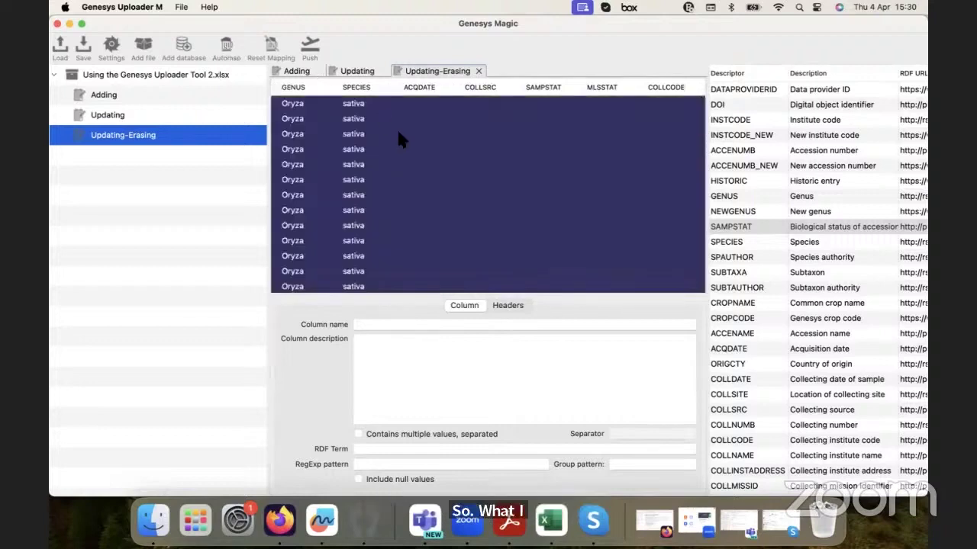
pyautogui.hscroll(-3, 397, 134)
pyautogui.hscroll(6, 401, 143)
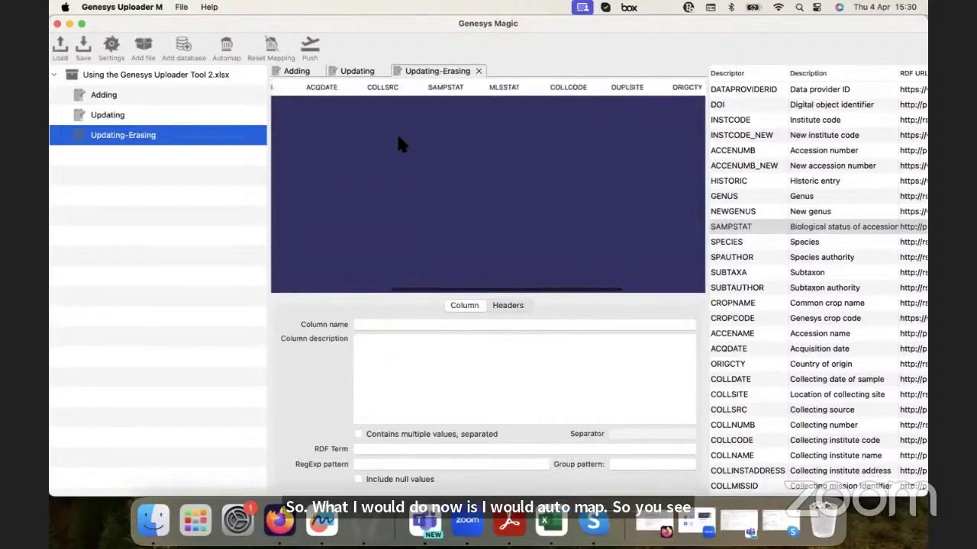
pyautogui.hscroll(-2, 398, 139)
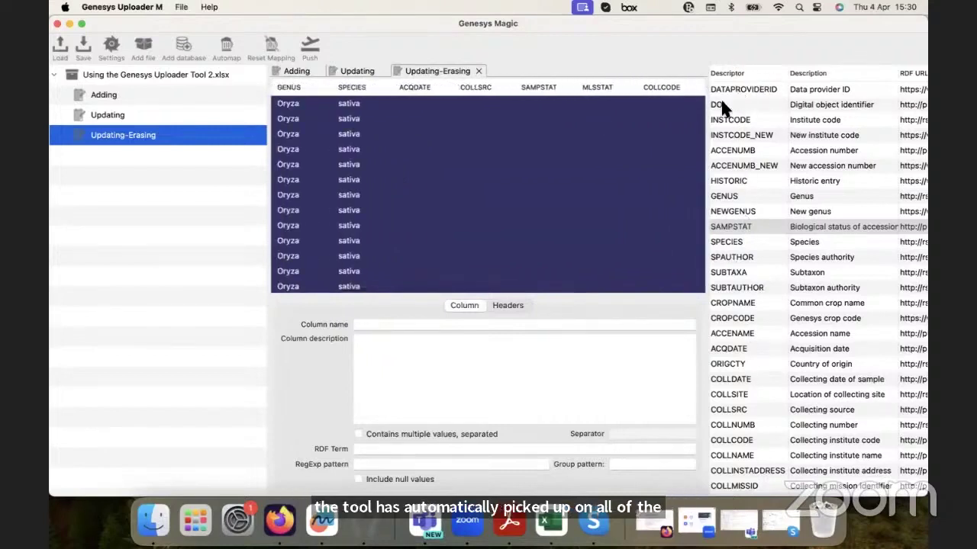
pyautogui.hscroll(-3, 454, 239)
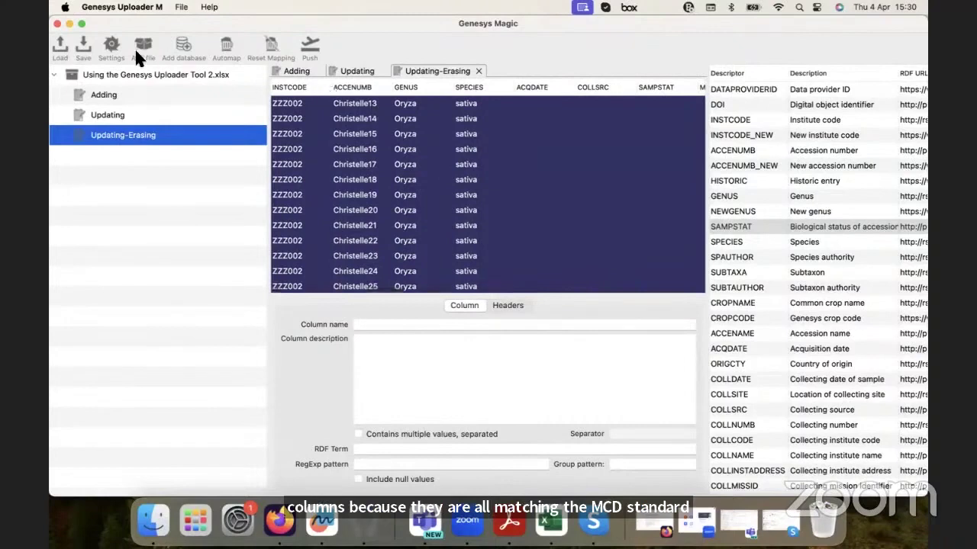
# - Set the Genesys server to Sandbox in the settings, checking that an access token is present
pyautogui.click(111, 47)
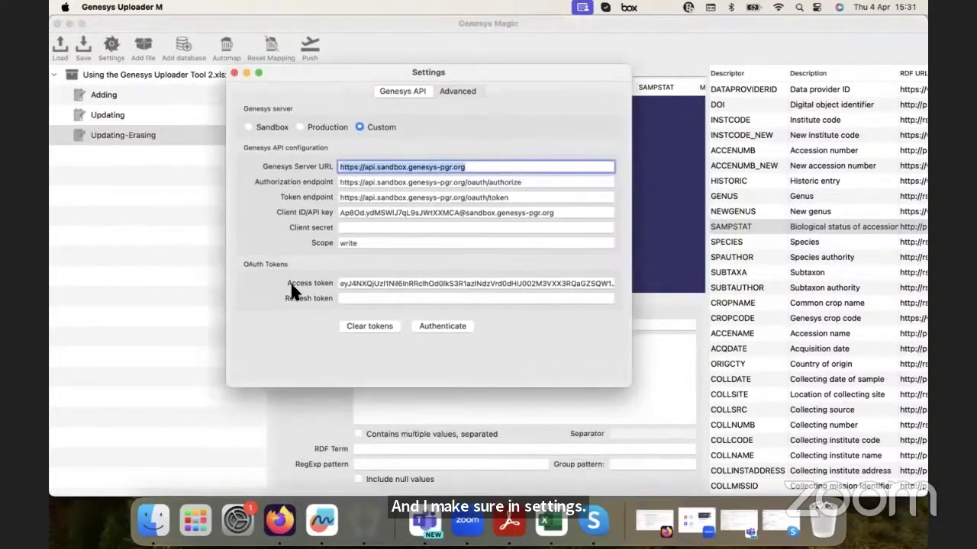
pyautogui.click(271, 128)
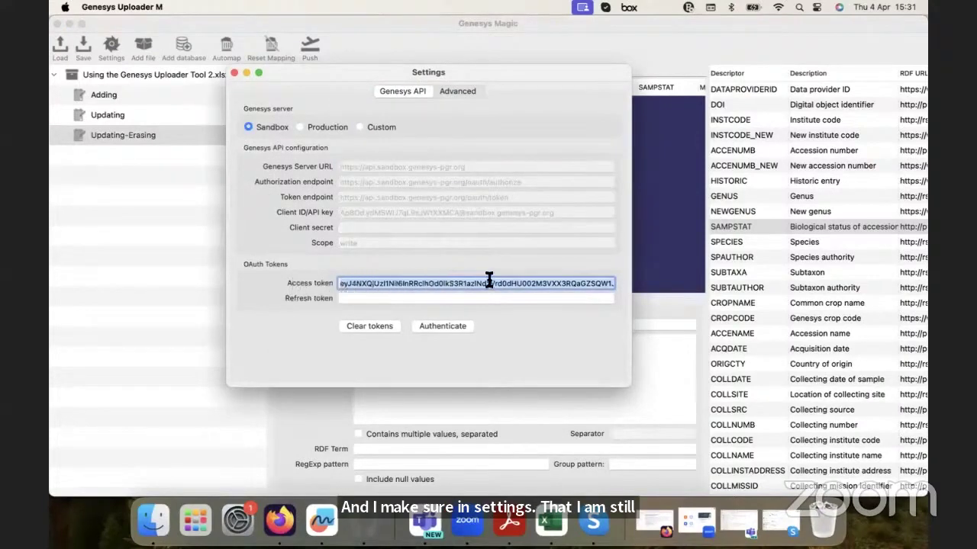
pyautogui.click(235, 74)
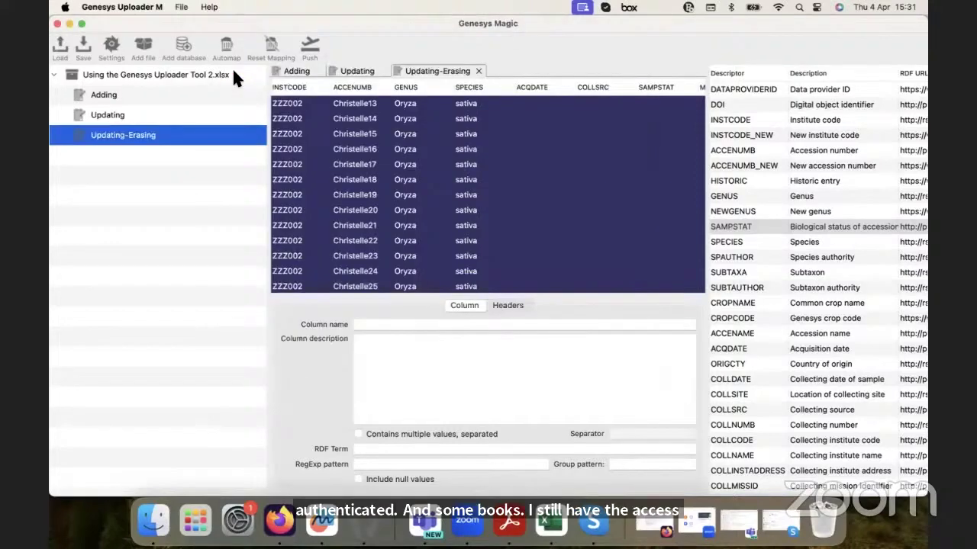
# - Push the Updating-Erasing sheet to the Genesys Sandbox server and review the upload log
pyautogui.click(309, 48)
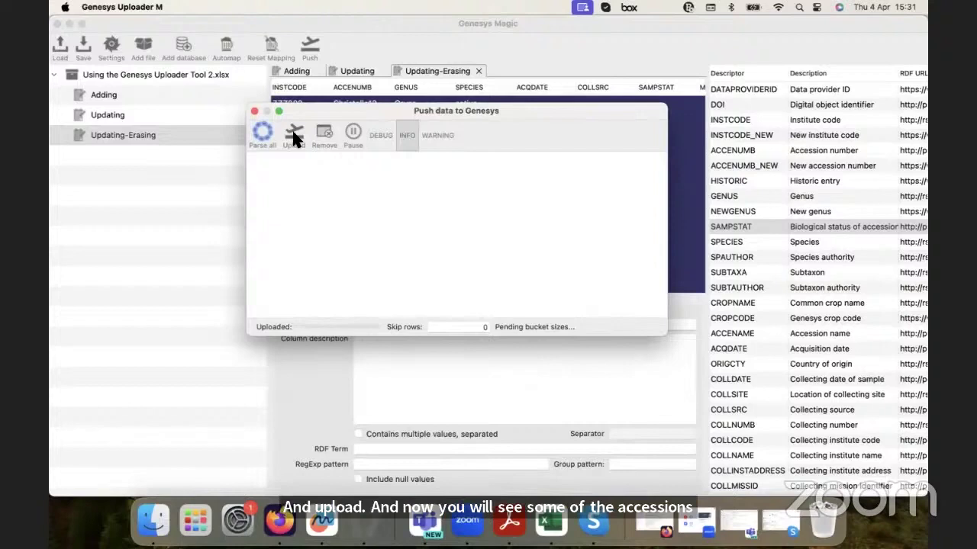
pyautogui.click(294, 135)
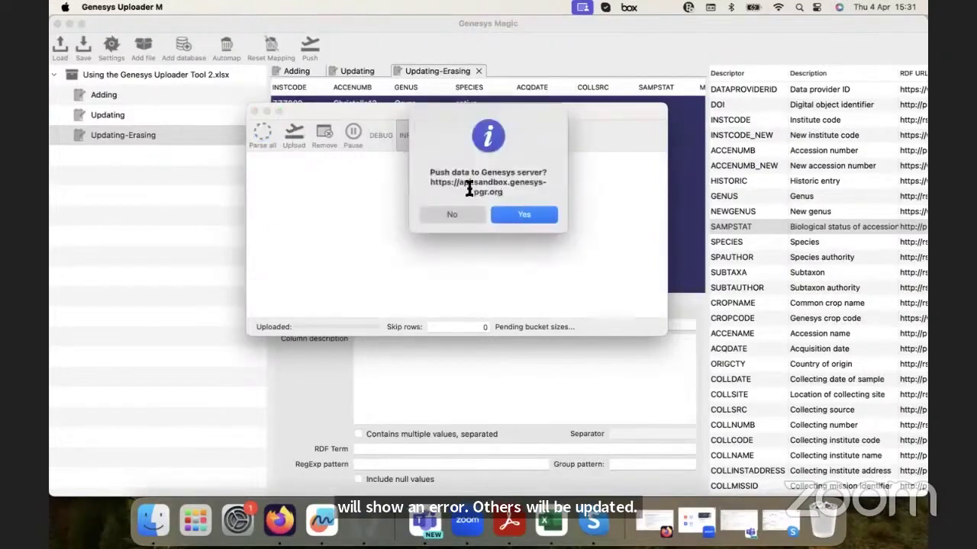
pyautogui.click(512, 216)
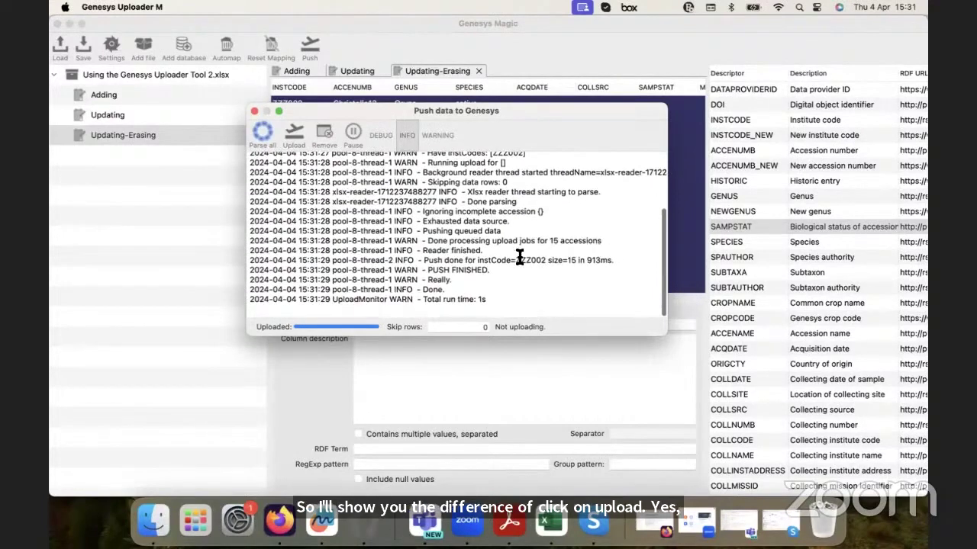
pyautogui.scroll(1, 471, 238)
pyautogui.scroll(3, 471, 237)
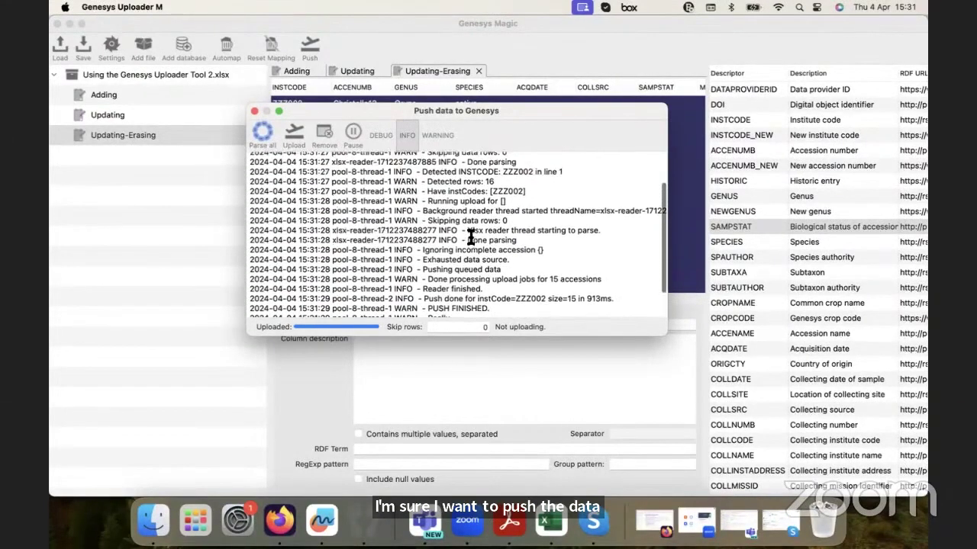
# - Switch to the Sandbox accession browser in Firefox, clear its accession number filter and reset all filters
pyautogui.click(282, 532)
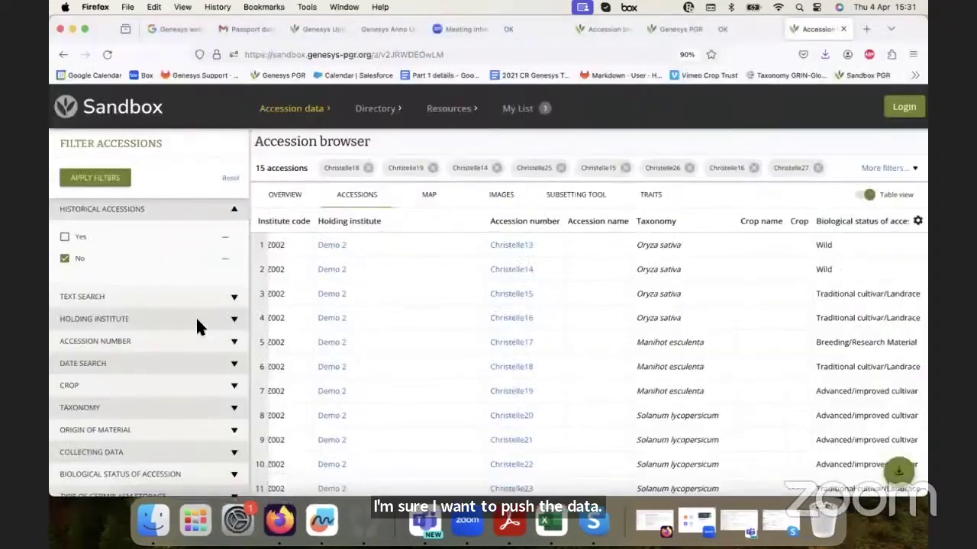
pyautogui.scroll(-2, 196, 320)
pyautogui.scroll(-2, 197, 326)
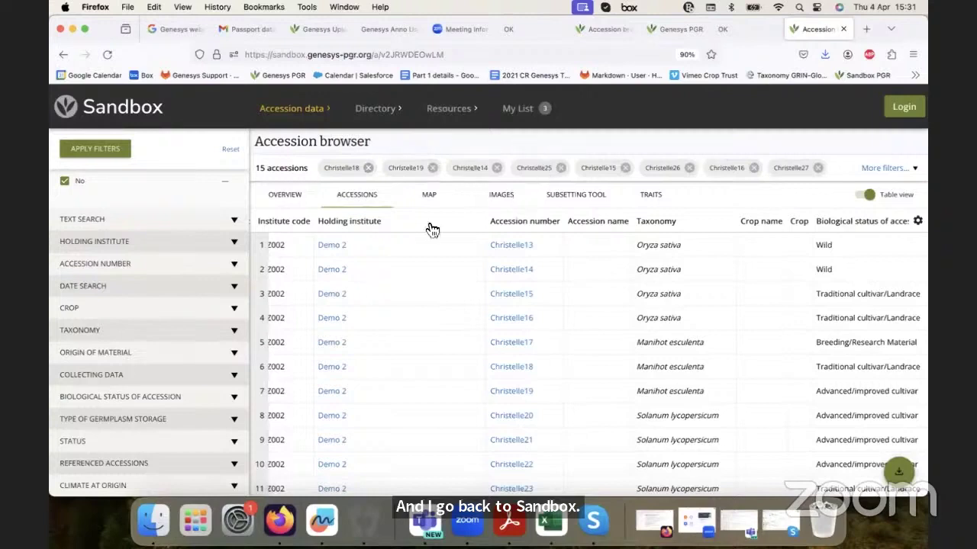
pyautogui.click(864, 168)
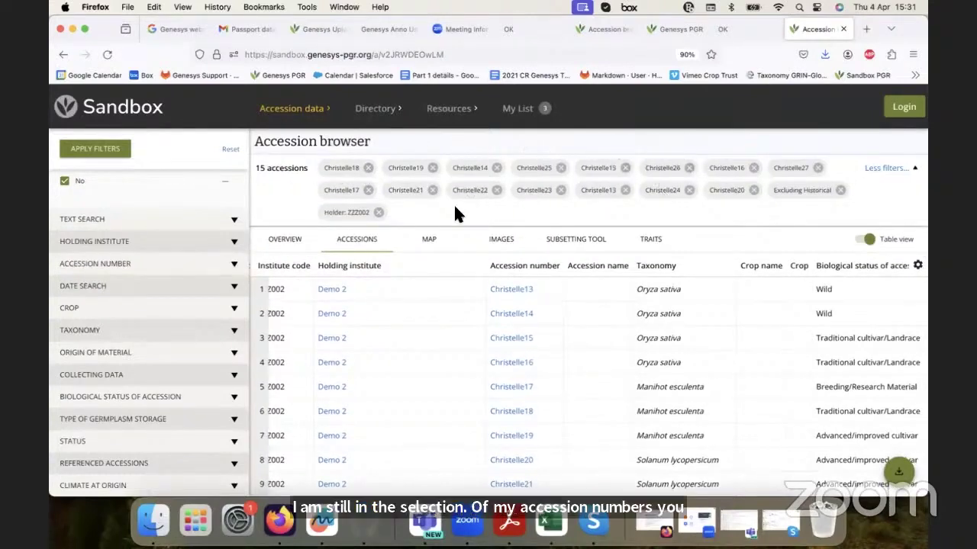
pyautogui.click(116, 264)
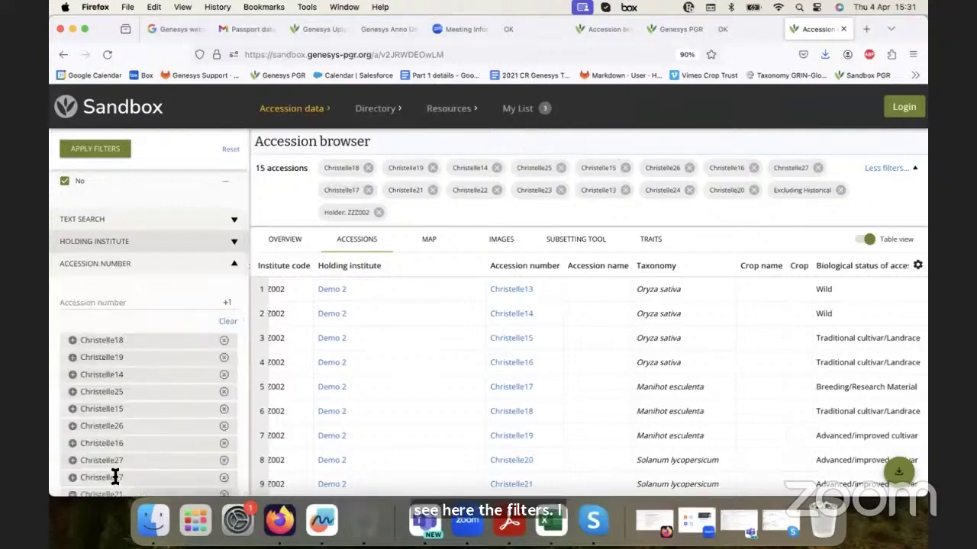
pyautogui.click(227, 323)
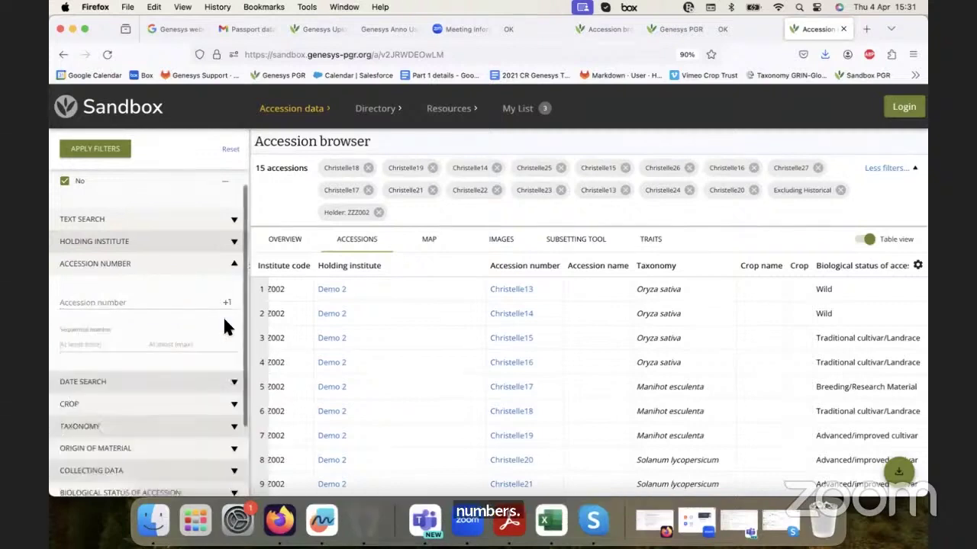
pyautogui.click(231, 151)
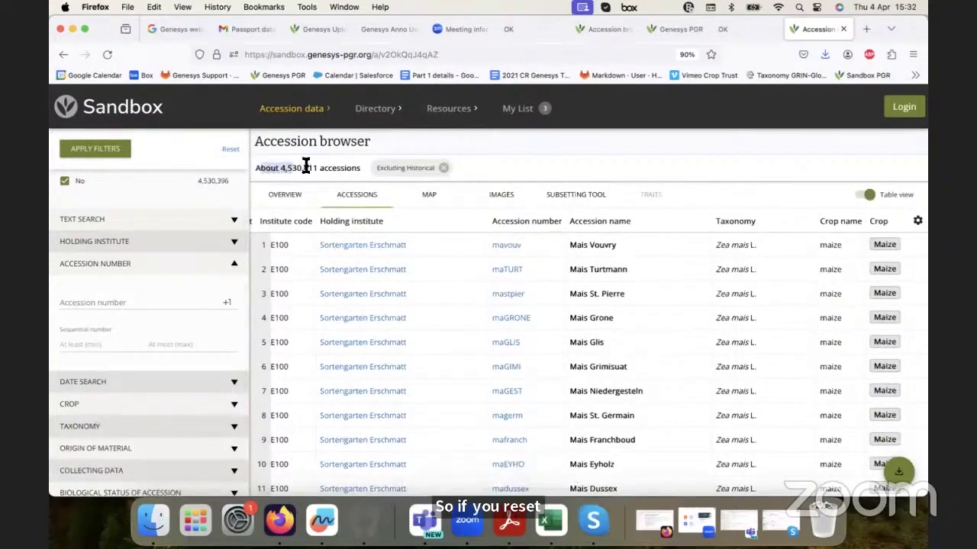
pyautogui.moveTo(305, 167); pyautogui.dragTo(350, 168)
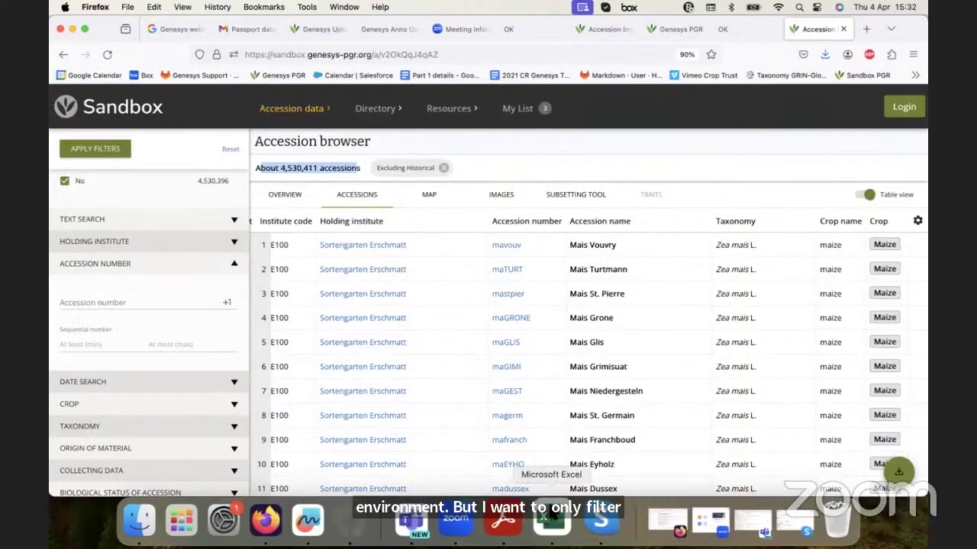
# - Switch to the Excel workbook and copy all ACCENUMB values in B2:B16 of the Updating sheet
pyautogui.click(552, 520)
pyautogui.hscroll(2, 164, 237)
pyautogui.click(165, 158)
pyautogui.press('Escape')
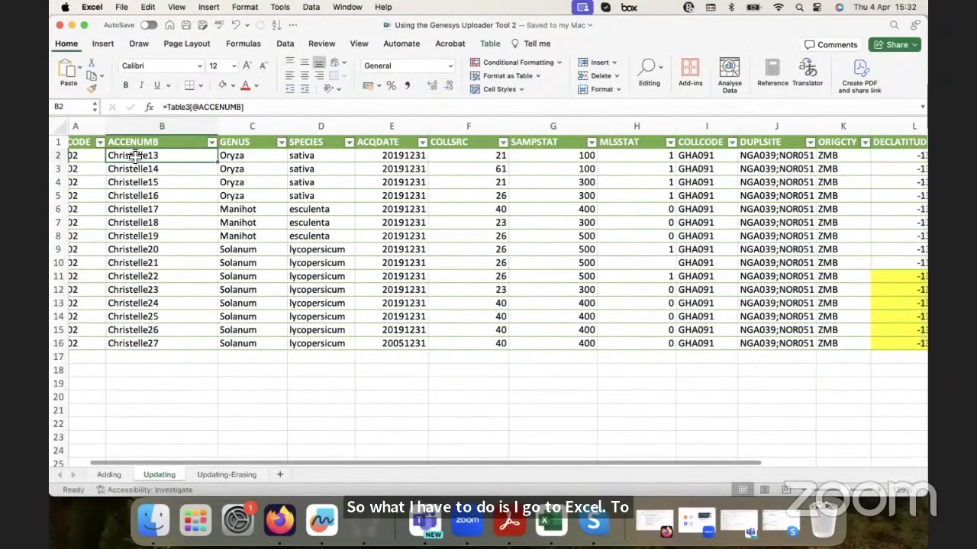
pyautogui.moveTo(134, 158); pyautogui.dragTo(141, 351)
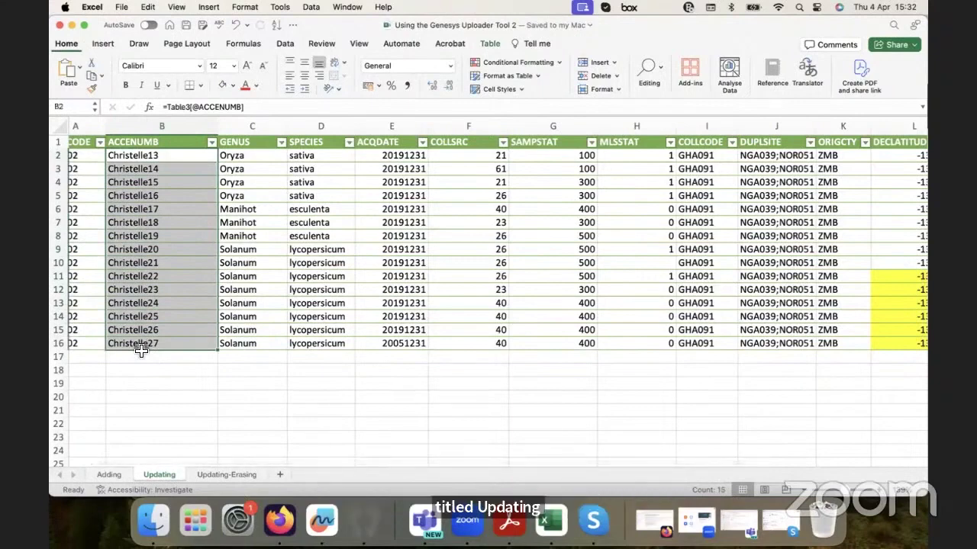
pyautogui.press('super+c')
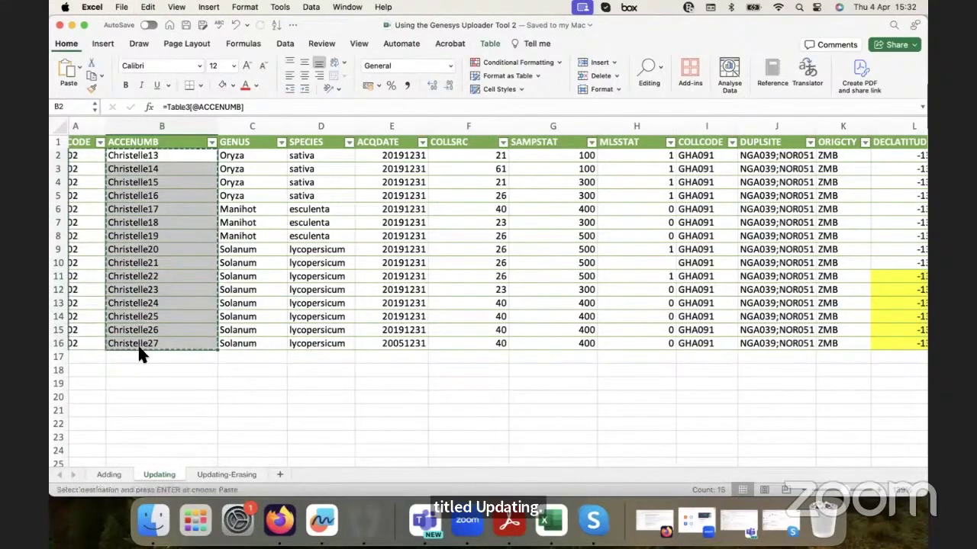
# - In the Firefox Sandbox accession browser, filter by the copied accession numbers and apply the filter
pyautogui.click(282, 526)
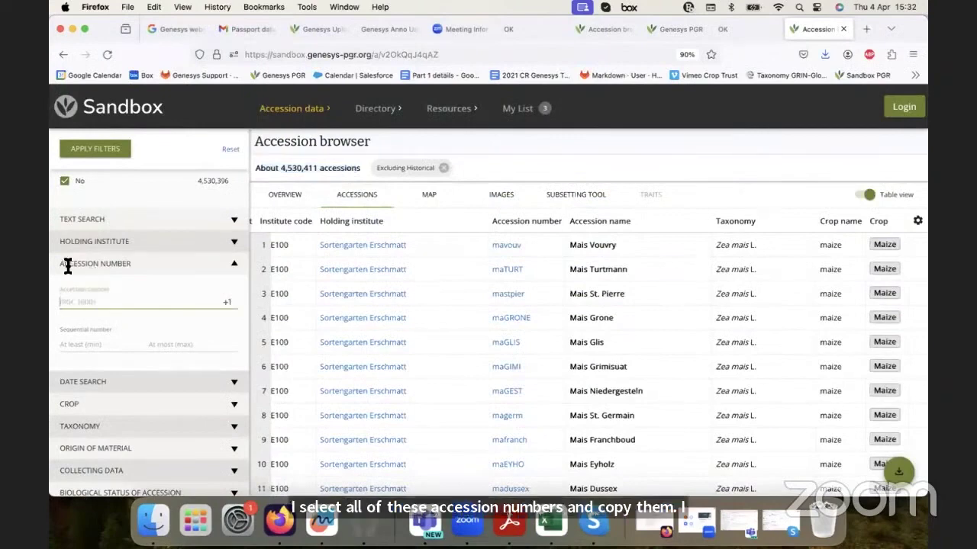
pyautogui.click(138, 266)
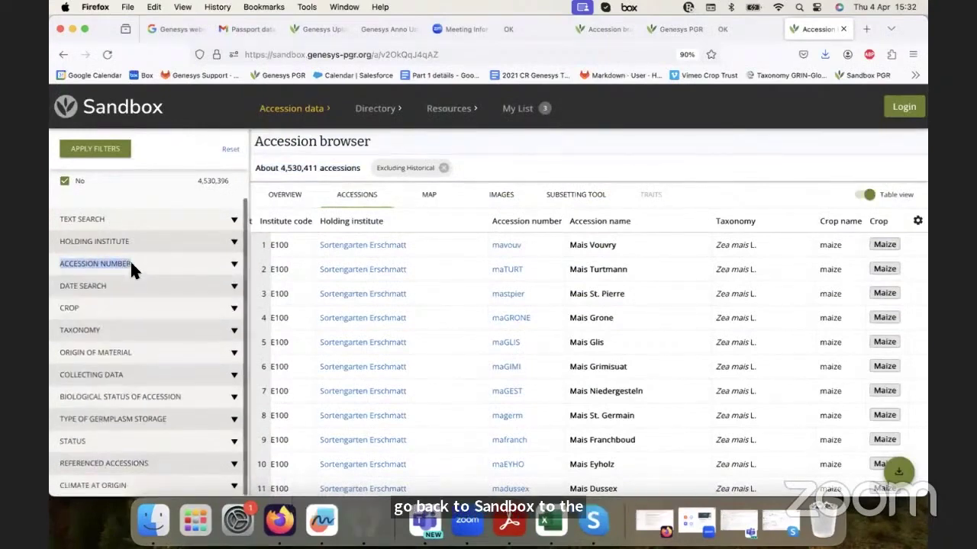
pyautogui.click(132, 267)
pyautogui.click(109, 301)
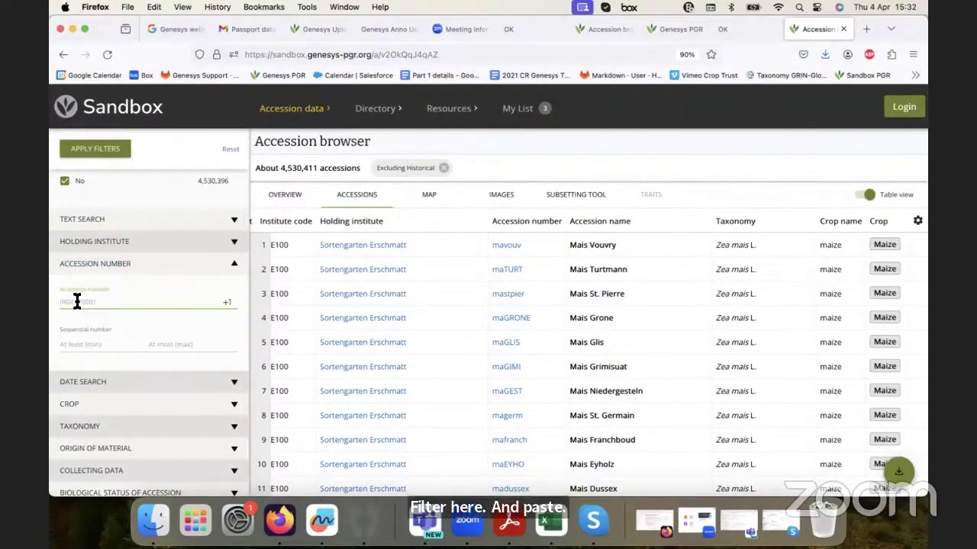
pyautogui.press('super+v')
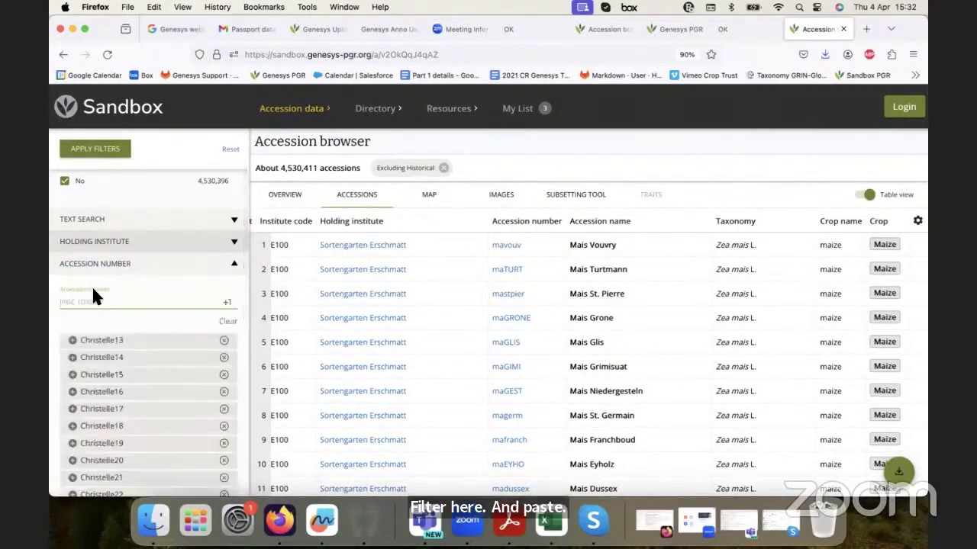
pyautogui.scroll(-1, 103, 332)
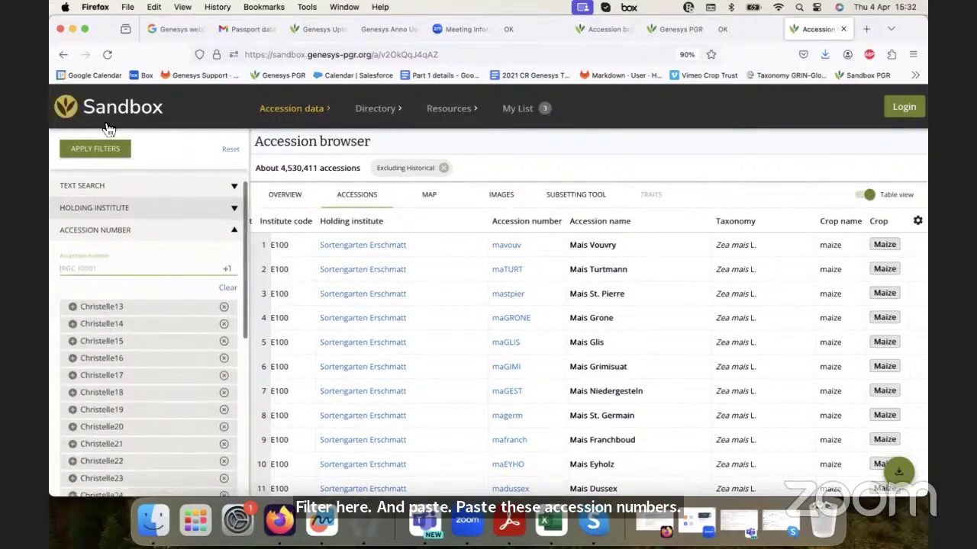
pyautogui.click(97, 150)
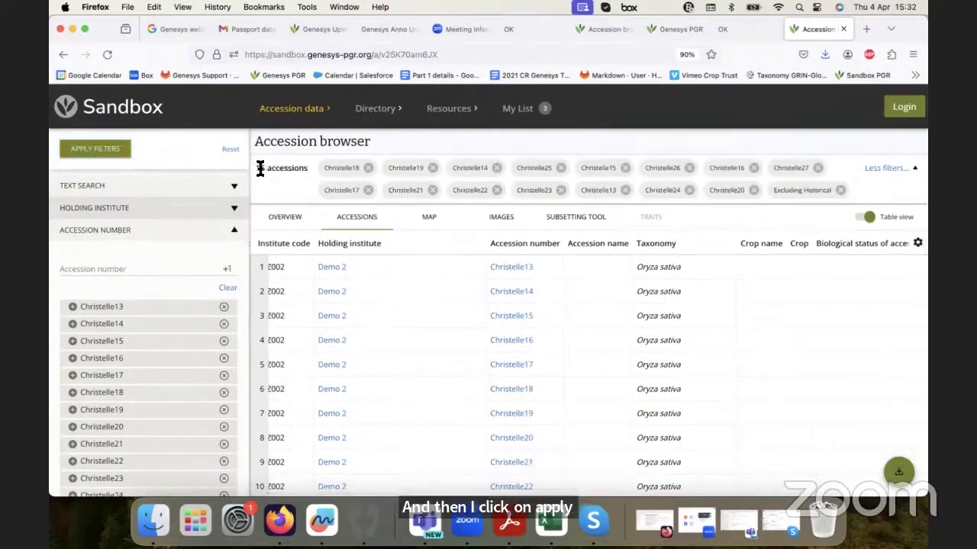
# - Check the accession count and the Taxonomy column for every accession in the filtered table
pyautogui.moveTo(257, 168); pyautogui.dragTo(298, 168)
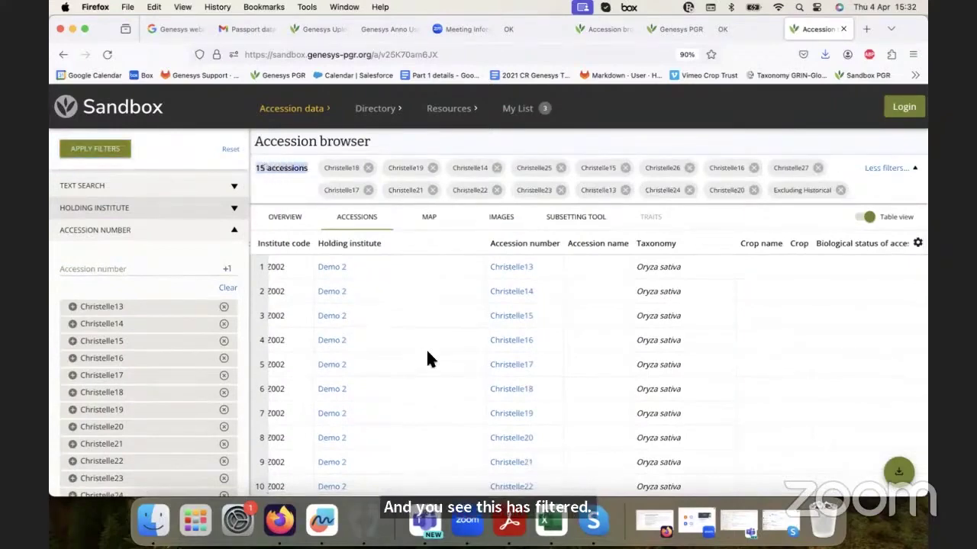
pyautogui.scroll(-5, 617, 336)
pyautogui.scroll(5, 618, 335)
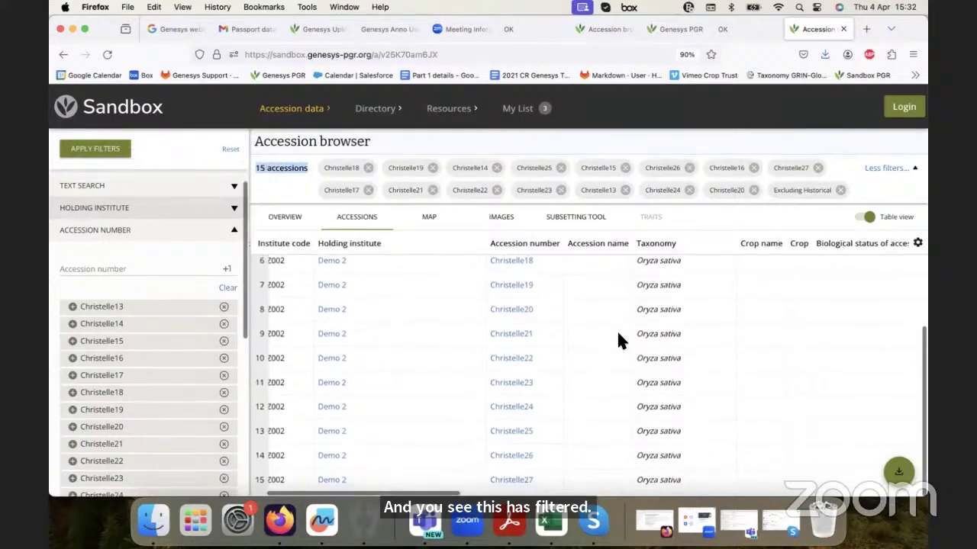
pyautogui.hscroll(3, 618, 342)
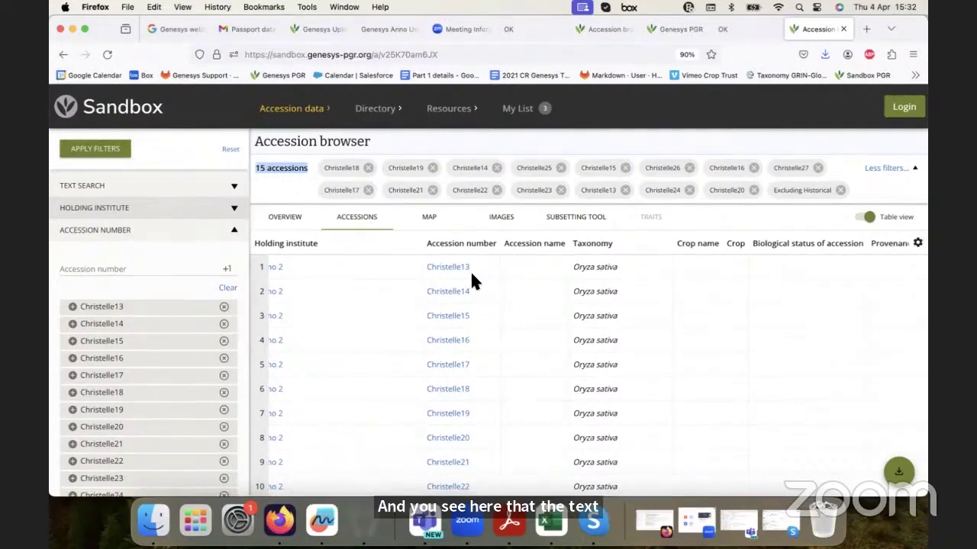
pyautogui.scroll(-5, 471, 277)
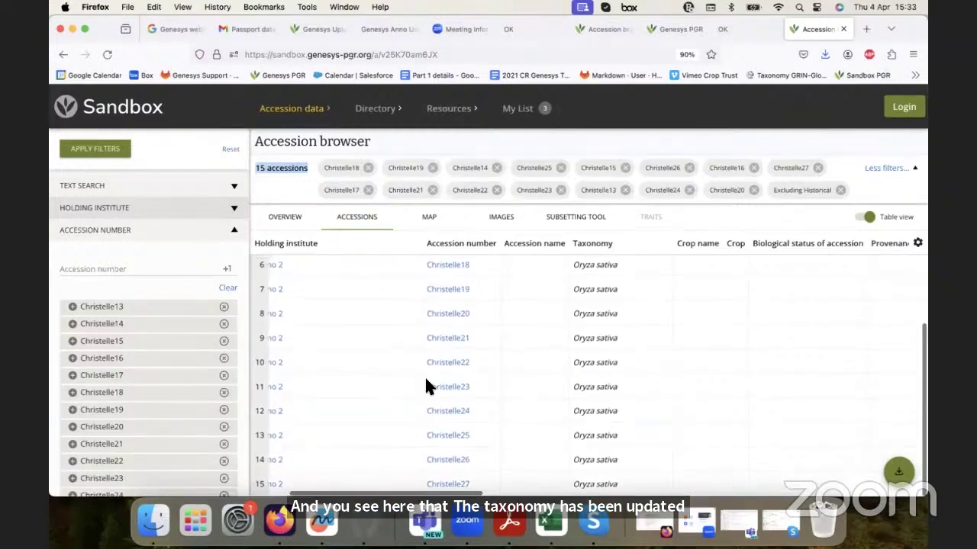
pyautogui.scroll(5, 462, 345)
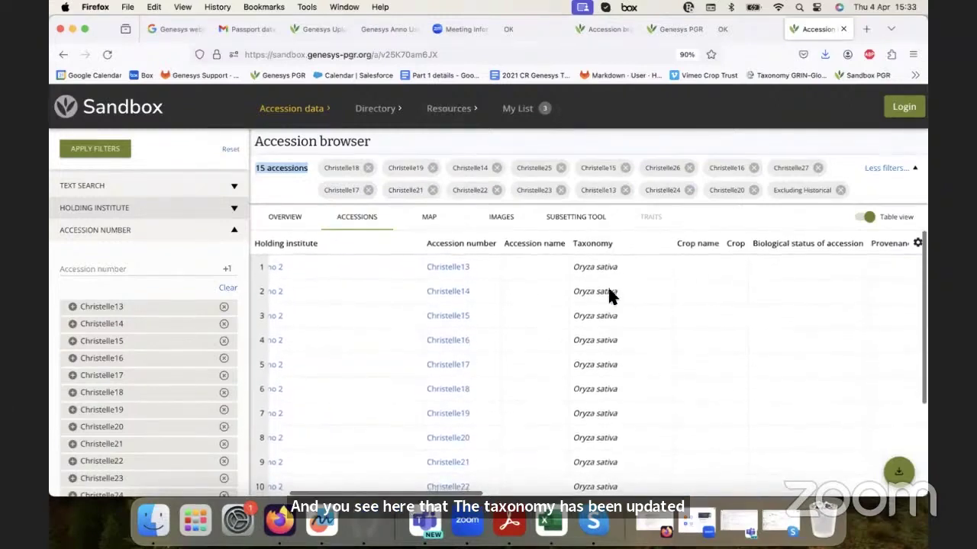
pyautogui.scroll(-5, 603, 290)
# - Examine the filtered accessions' passport columns from Crop name through Historical accession for erased data
pyautogui.hscroll(3, 603, 292)
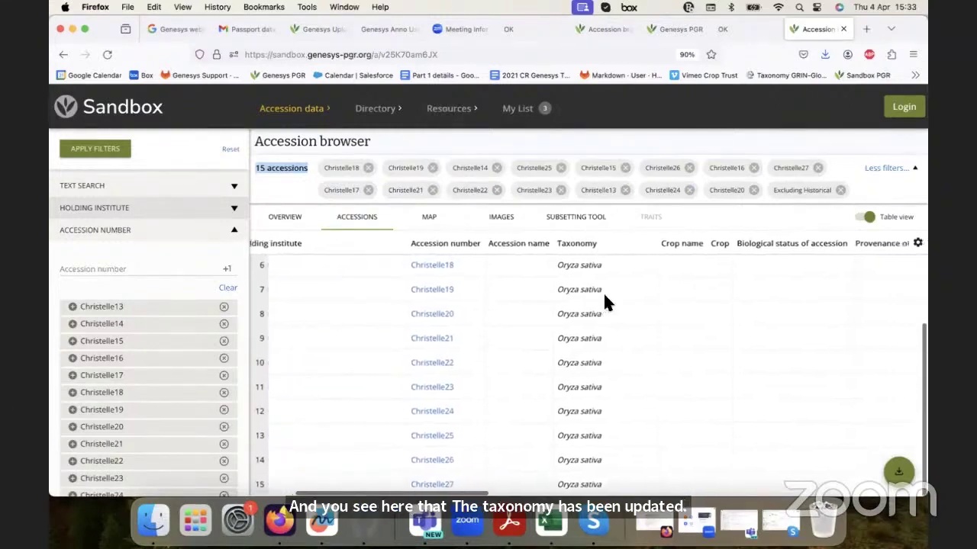
pyautogui.hscroll(10, 604, 295)
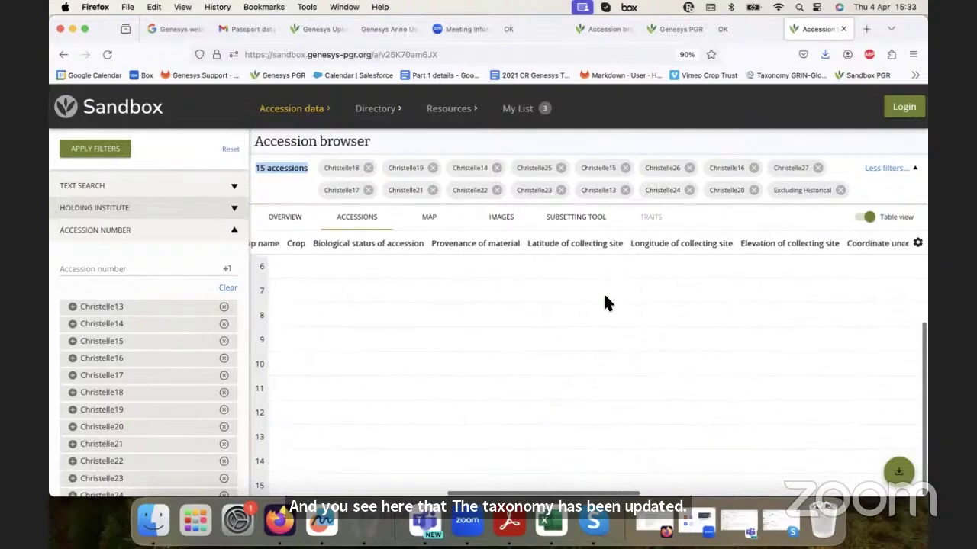
pyautogui.hscroll(10, 603, 303)
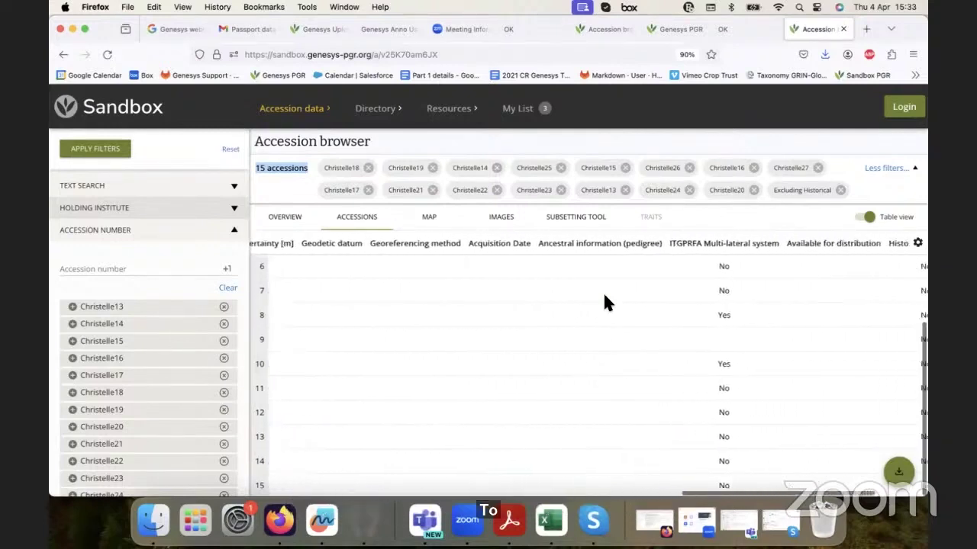
pyautogui.hscroll(3, 604, 296)
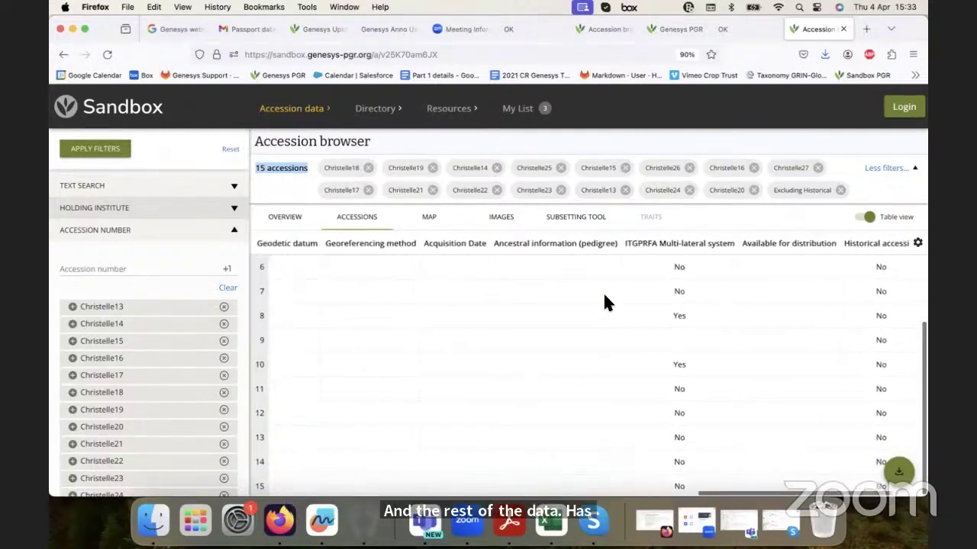
pyautogui.hscroll(-15, 605, 303)
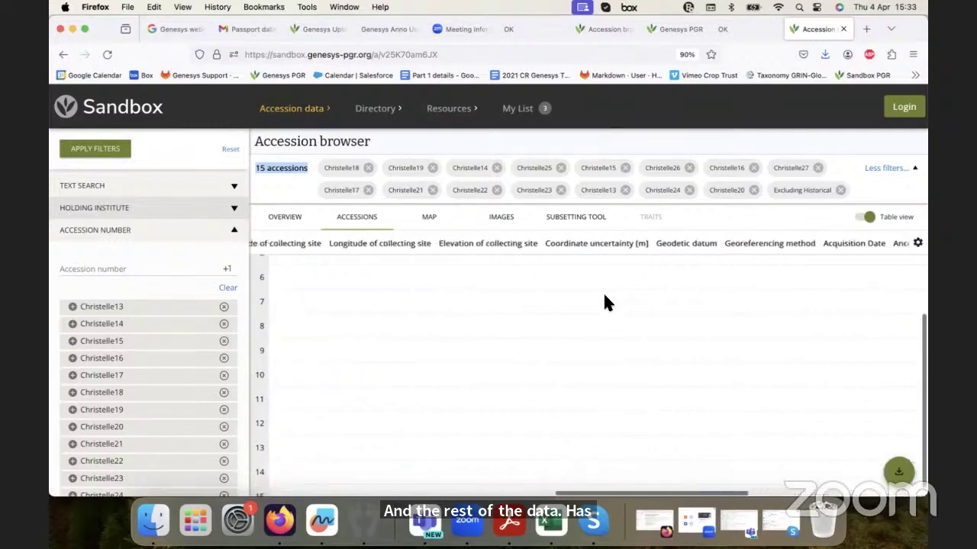
pyautogui.hscroll(-5, 602, 302)
# - Open the map of the filtered accessions and inspect southern Africa for location markers
pyautogui.click(428, 220)
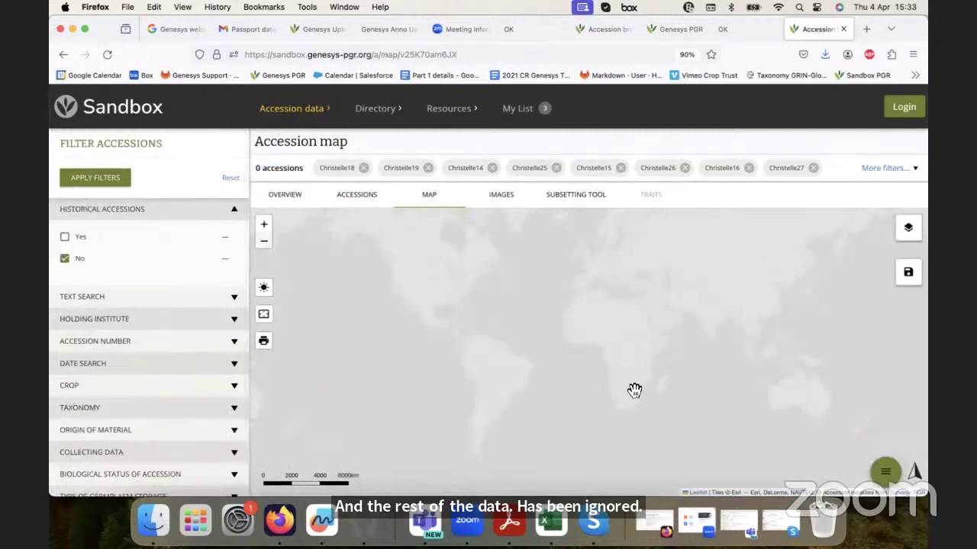
pyautogui.scroll(2, 559, 303)
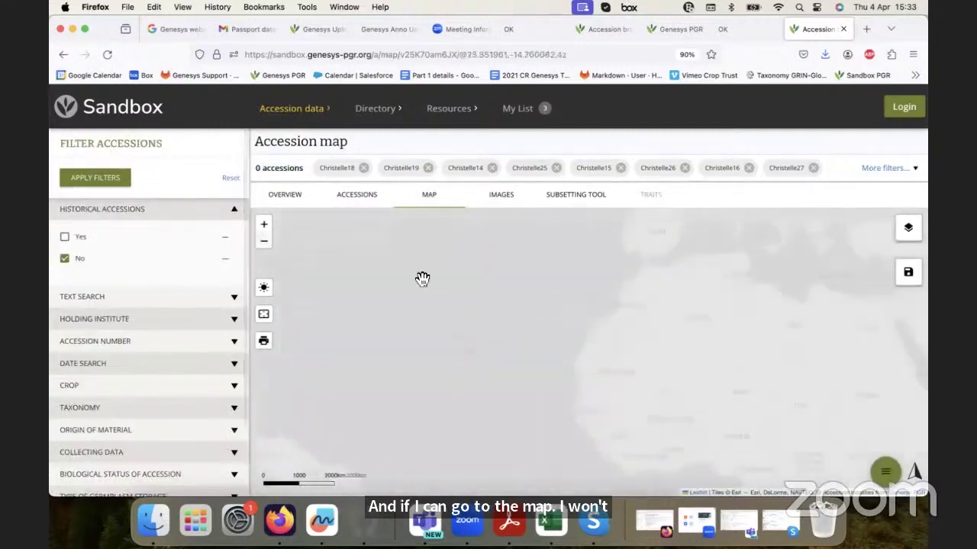
pyautogui.moveTo(362, 237); pyautogui.dragTo(305, 192)
pyautogui.moveTo(451, 290); pyautogui.dragTo(383, 214)
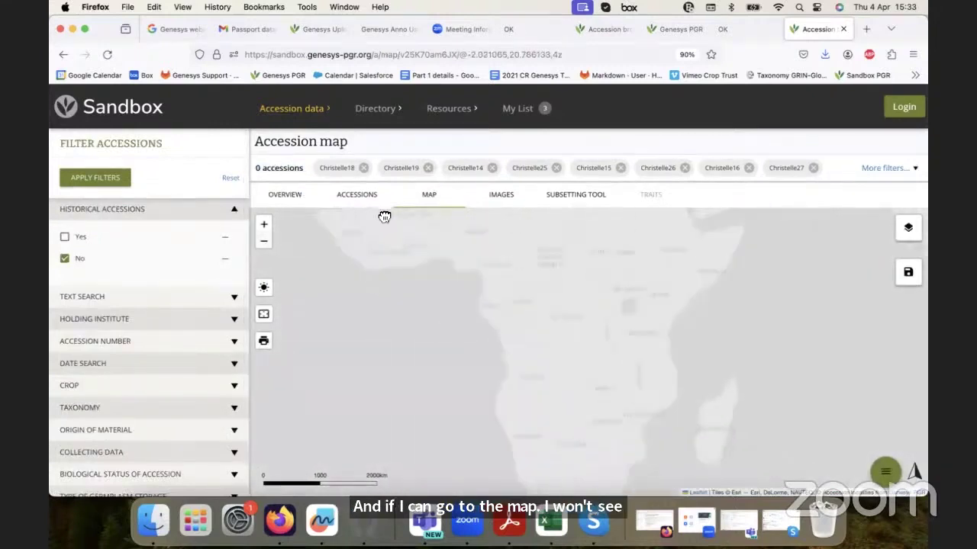
pyautogui.scroll(1, 604, 362)
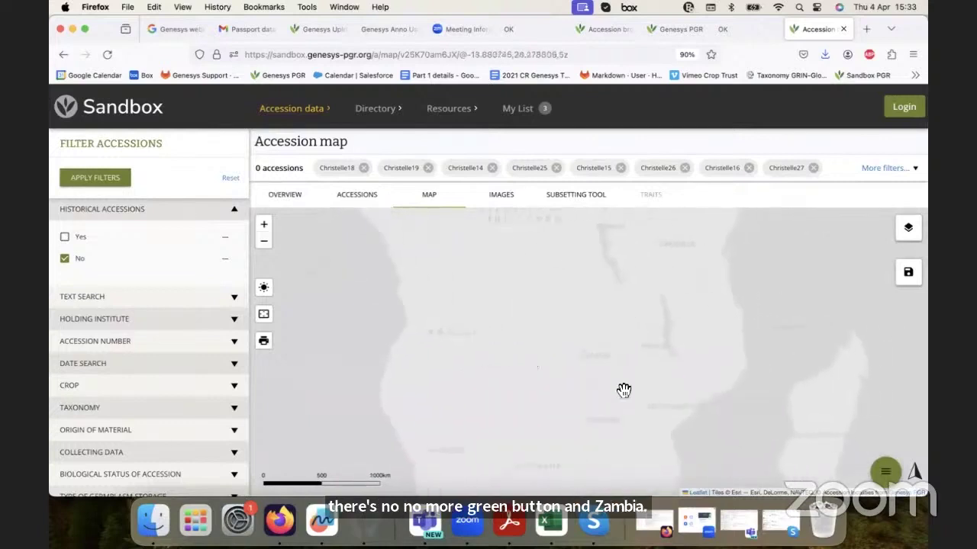
# - Return to the accessions table and check its biological status, provenance and collecting site coordinate columns
pyautogui.click(333, 196)
pyautogui.hscroll(5, 511, 326)
pyautogui.hscroll(5, 512, 327)
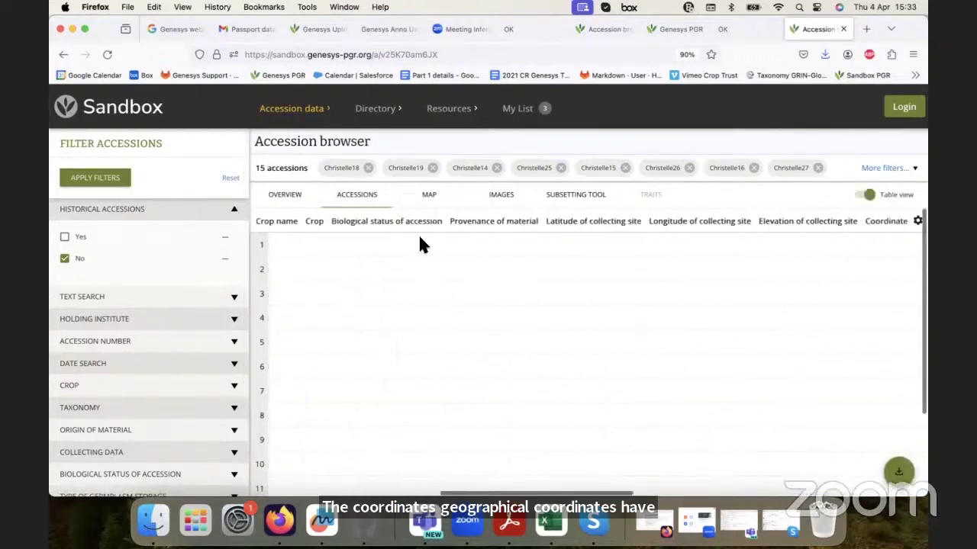
pyautogui.hscroll(5, 527, 237)
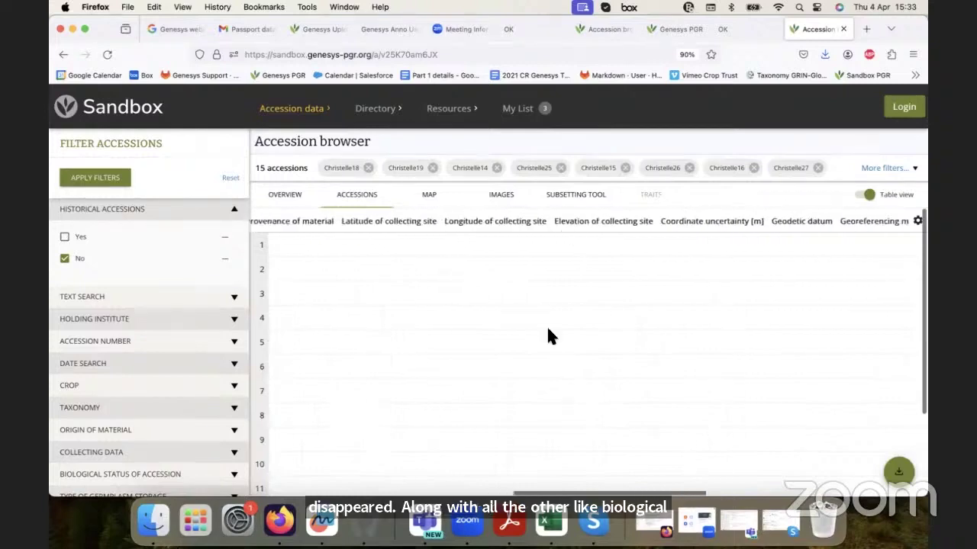
pyautogui.hscroll(-10, 462, 521)
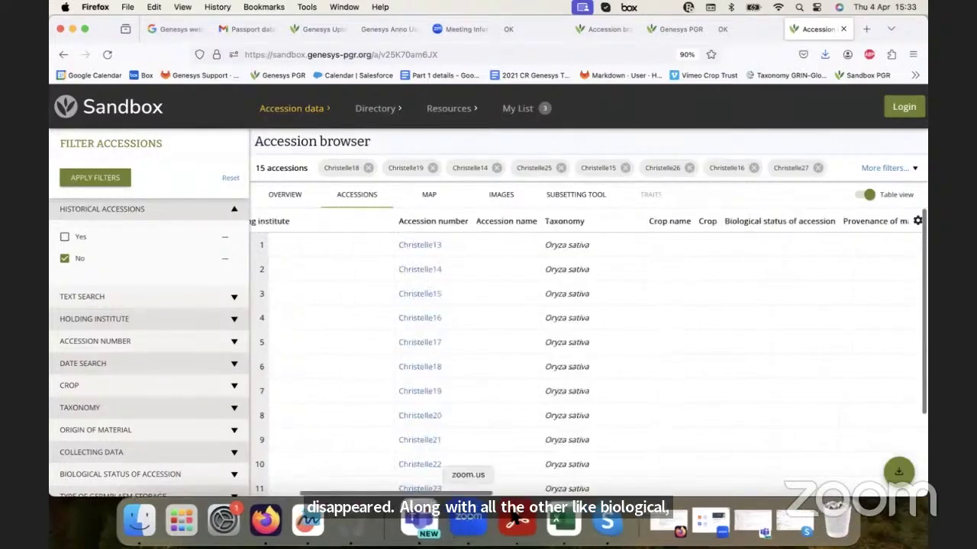
# - Switch to the Genesys Uploader, close the push log and examine the Updating-Erasing sheet's columns from ACQDATE to DUPLSITE
pyautogui.click(367, 520)
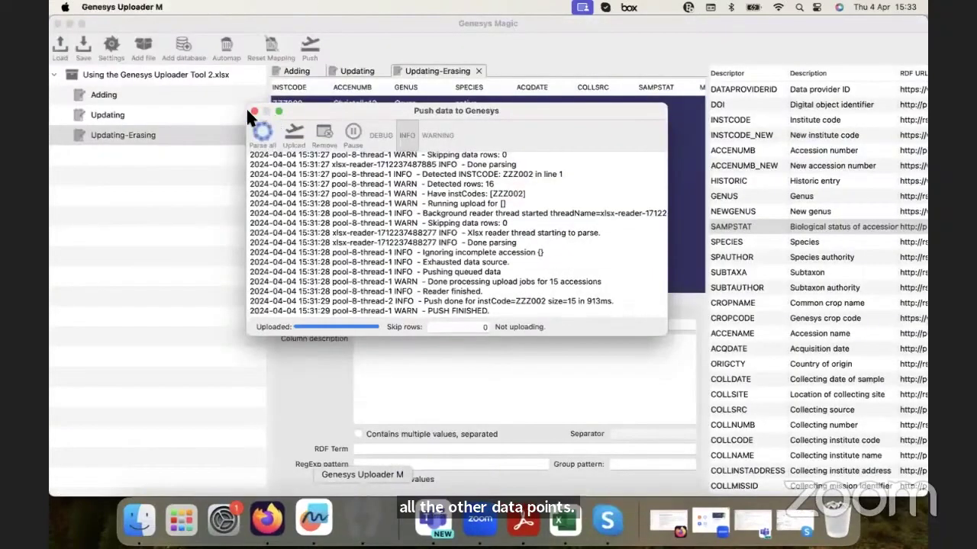
pyautogui.click(255, 111)
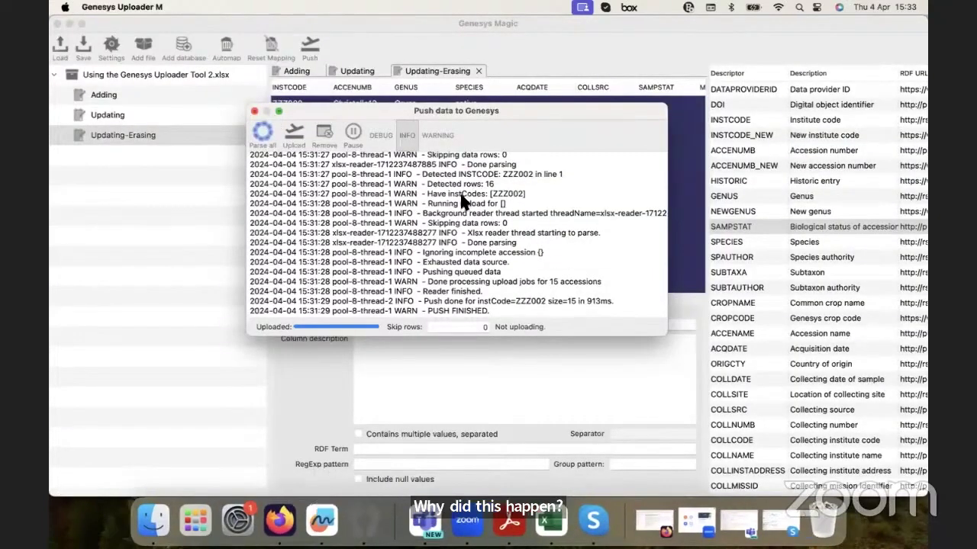
pyautogui.hscroll(2, 518, 101)
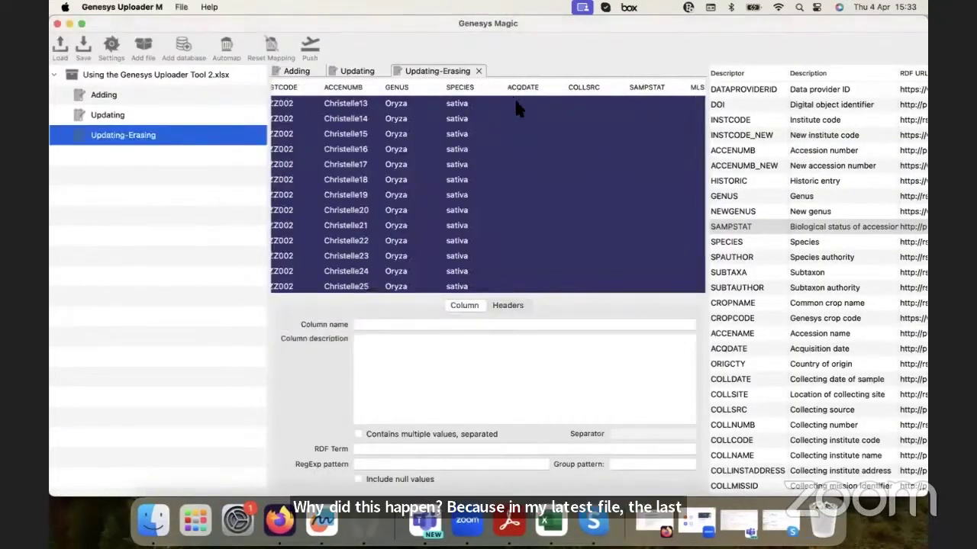
pyautogui.click(515, 102)
pyautogui.click(591, 111)
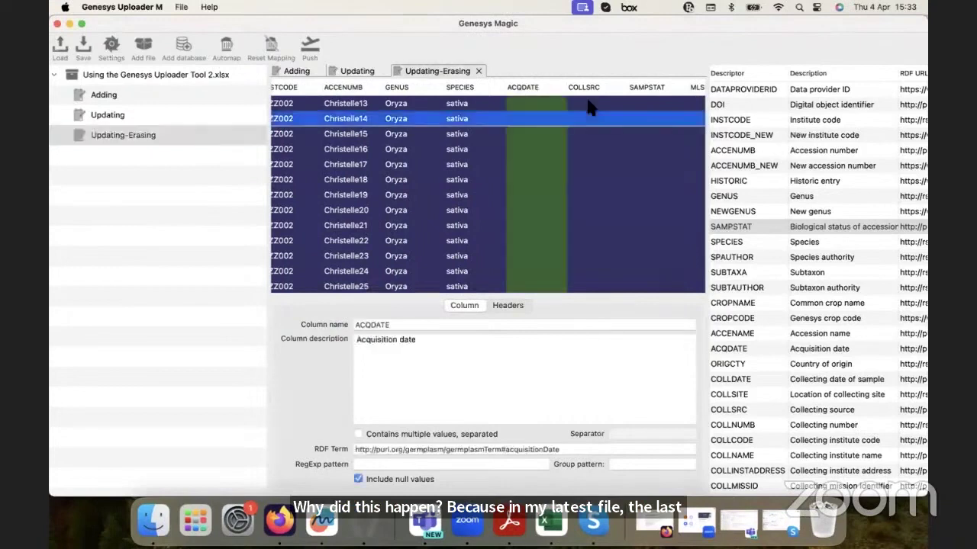
pyautogui.hscroll(5, 433, 99)
pyautogui.hscroll(5, 397, 115)
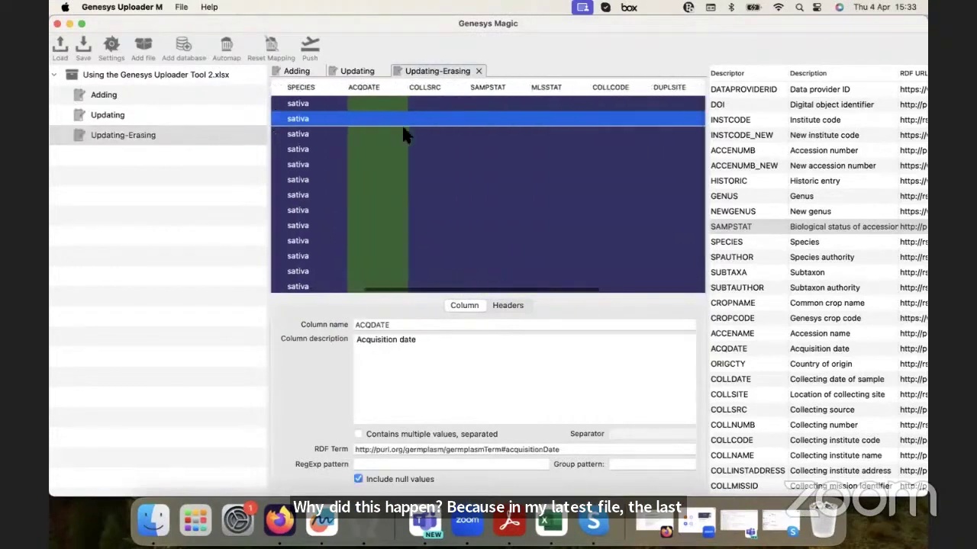
pyautogui.press('Down')
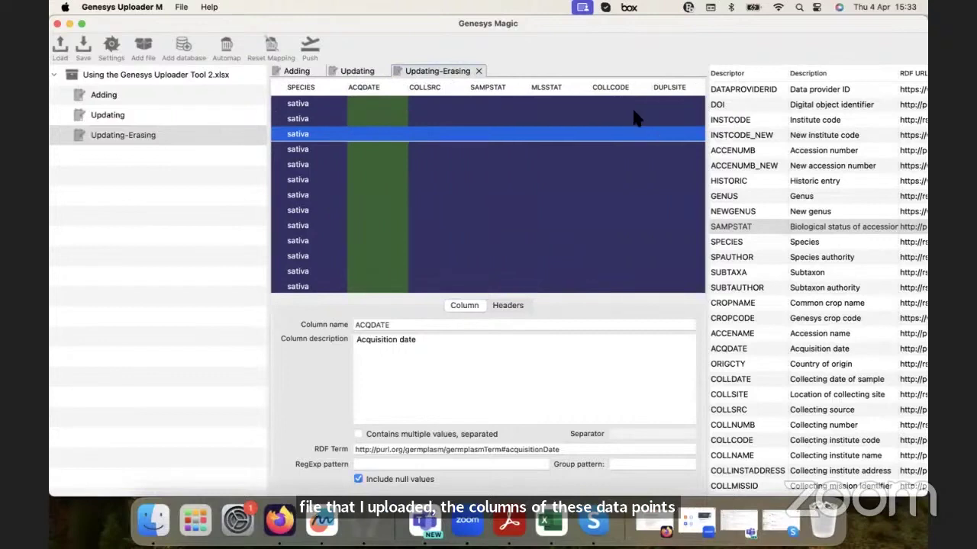
pyautogui.click(550, 118)
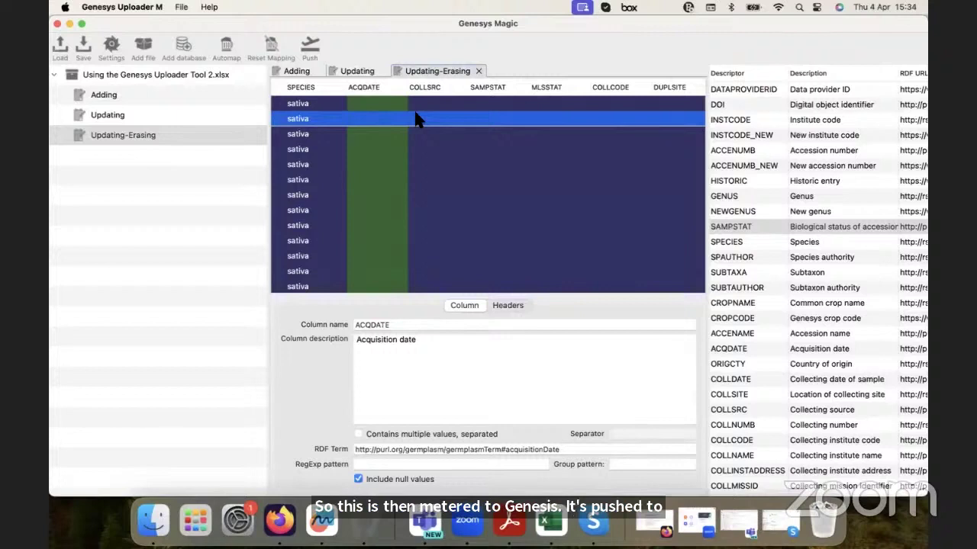
# - Compare the Updating-Erasing sheet's INSTCODE, ACCENUMB, GENUS and SPECIES columns with its remaining columns through DECLONGITUDE
pyautogui.hscroll(-5, 416, 118)
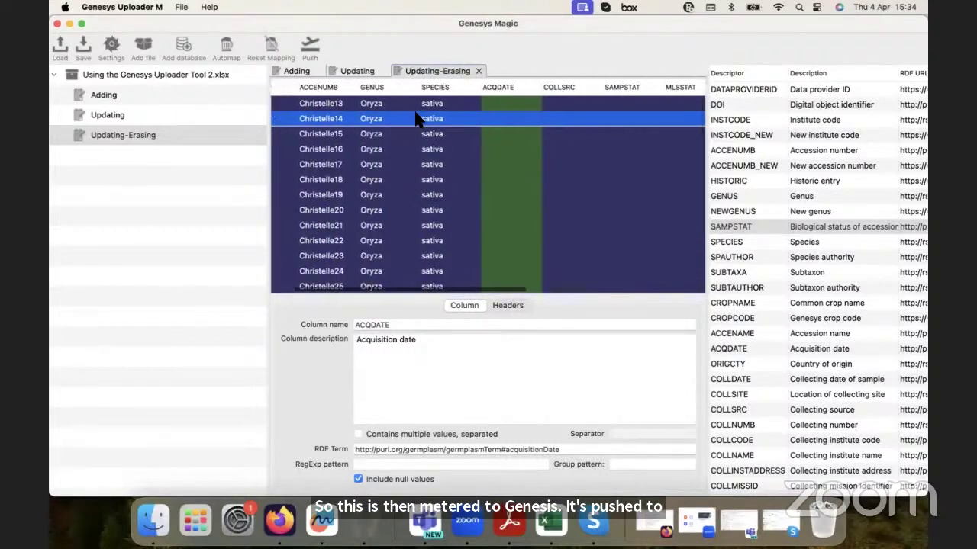
pyautogui.hscroll(-2, 416, 119)
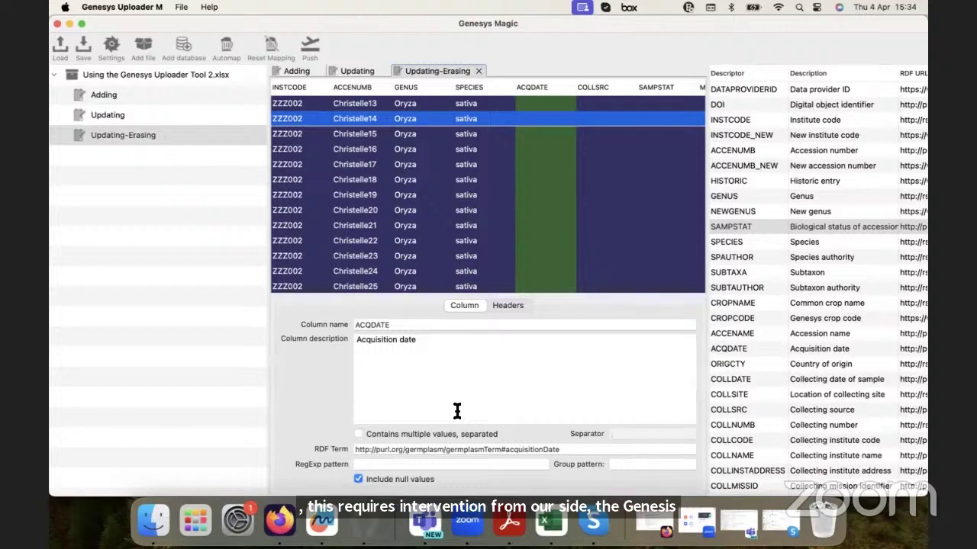
pyautogui.hscroll(5, 547, 241)
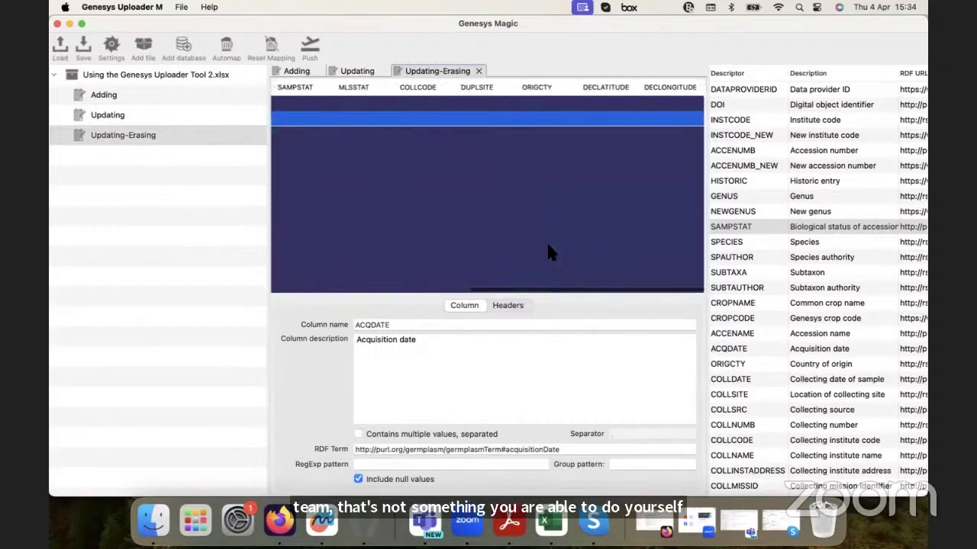
pyautogui.hscroll(-4, 546, 240)
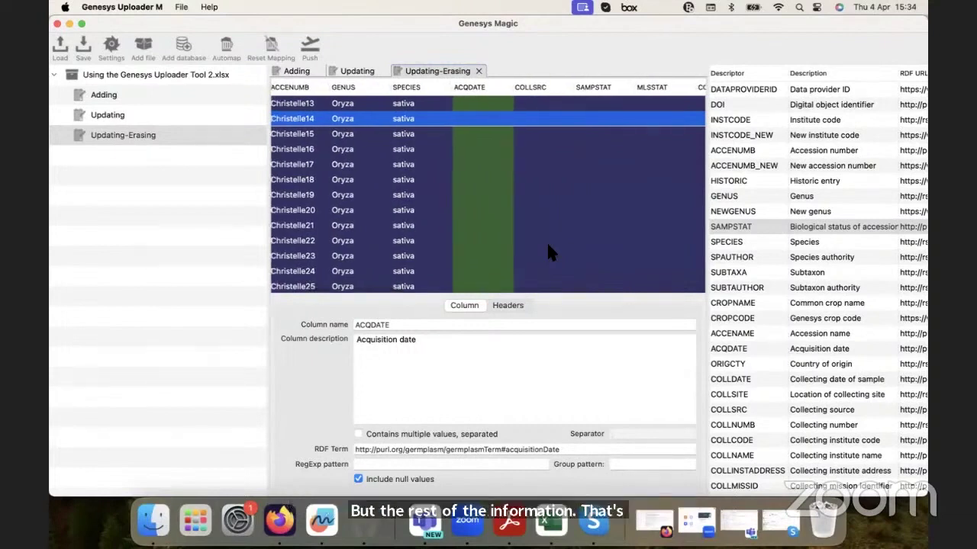
pyautogui.hscroll(-3, 547, 240)
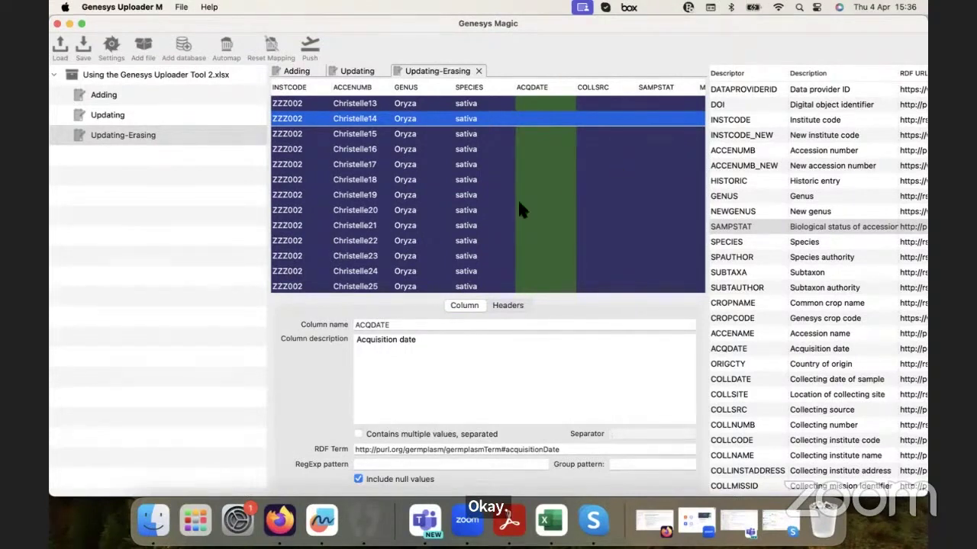
# - Open the Adding sheet and check its ACQDATE, COLLSRC, Biological Status and MLSSTAT columns
pyautogui.click(292, 70)
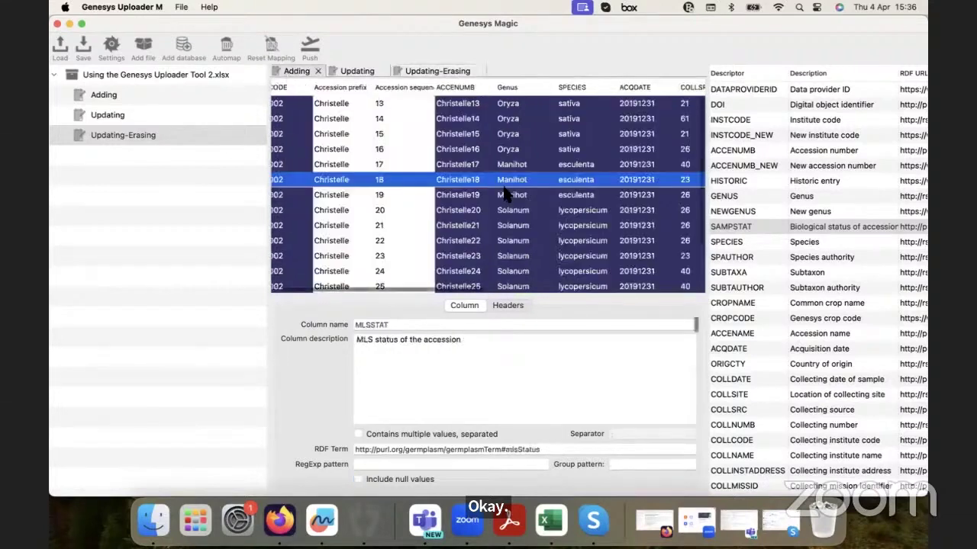
pyautogui.hscroll(5, 503, 193)
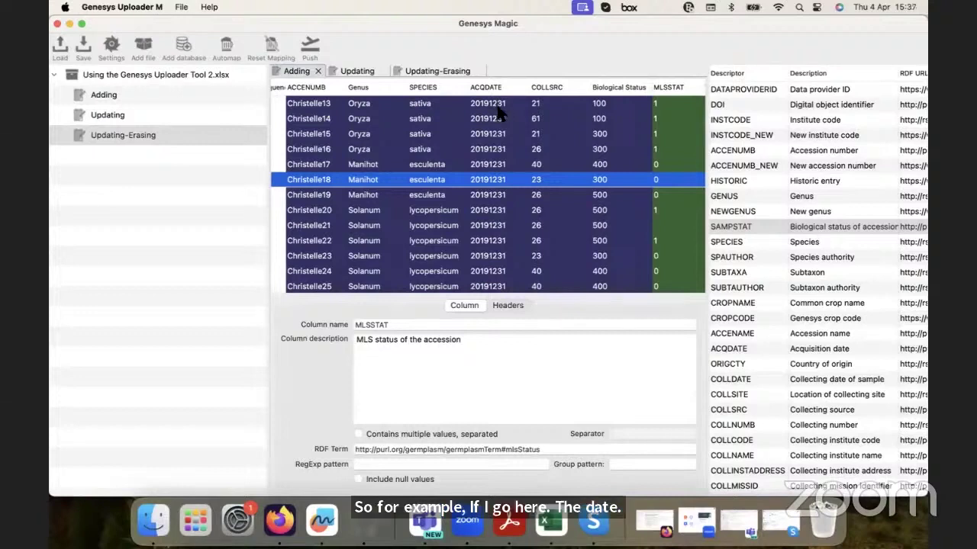
pyautogui.hscroll(2, 556, 113)
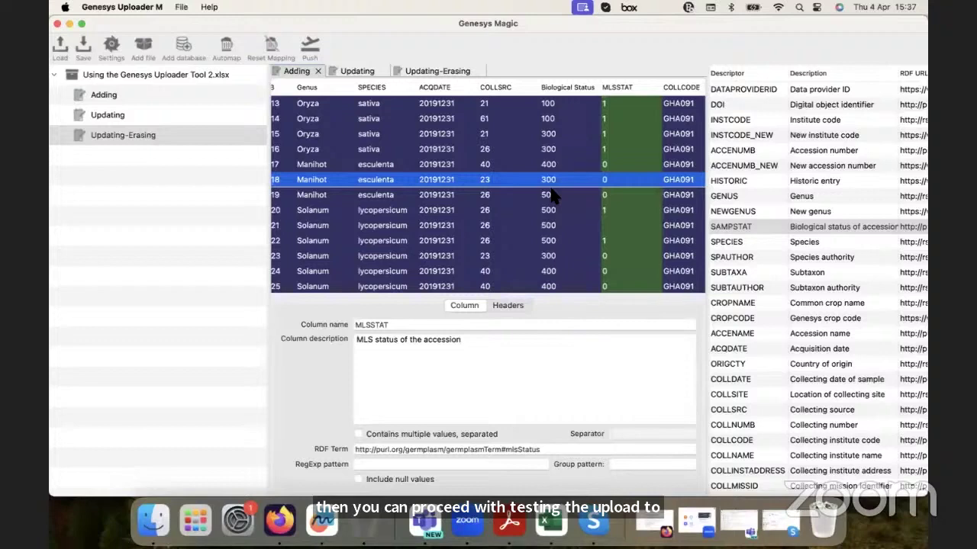
pyautogui.hscroll(-10, 554, 197)
pyautogui.hscroll(-3, 553, 197)
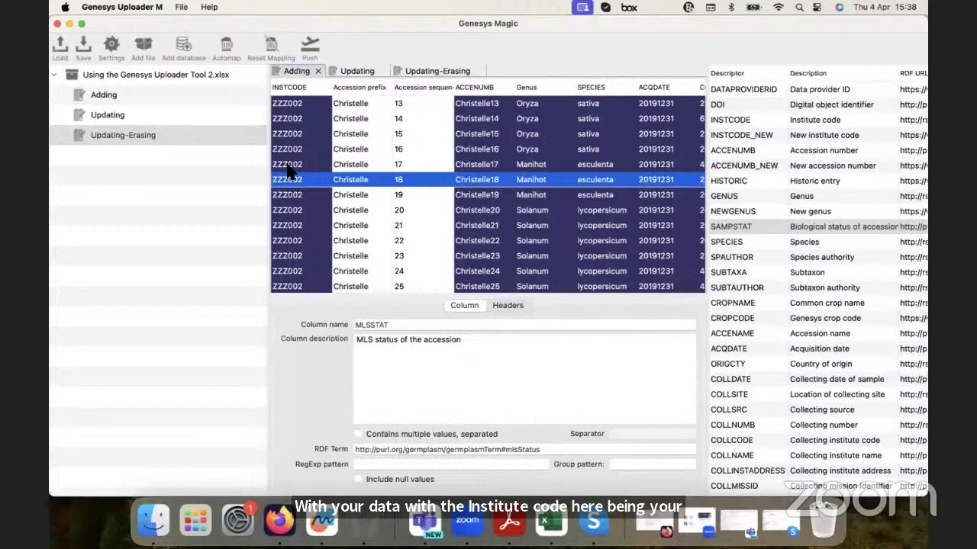
# - Review the Adding sheet's institute code, accession number, genus and species columns along with its passport columns through COLLCODE
pyautogui.hscroll(5, 593, 198)
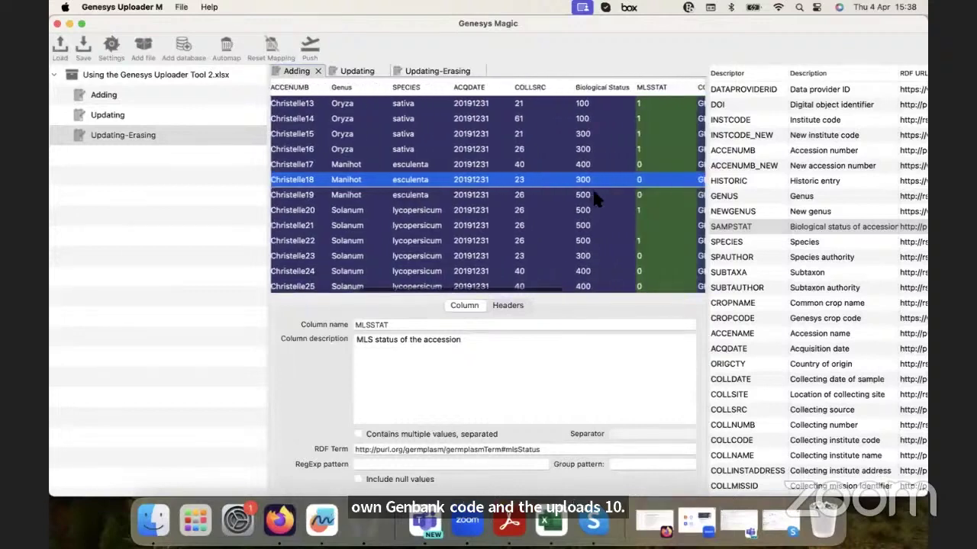
pyautogui.hscroll(2, 595, 198)
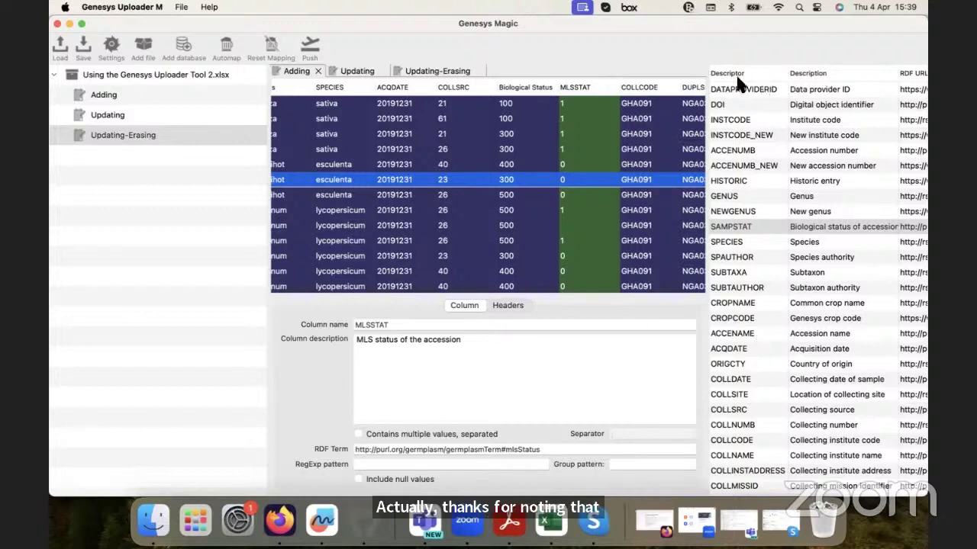
pyautogui.hscroll(-10, 547, 163)
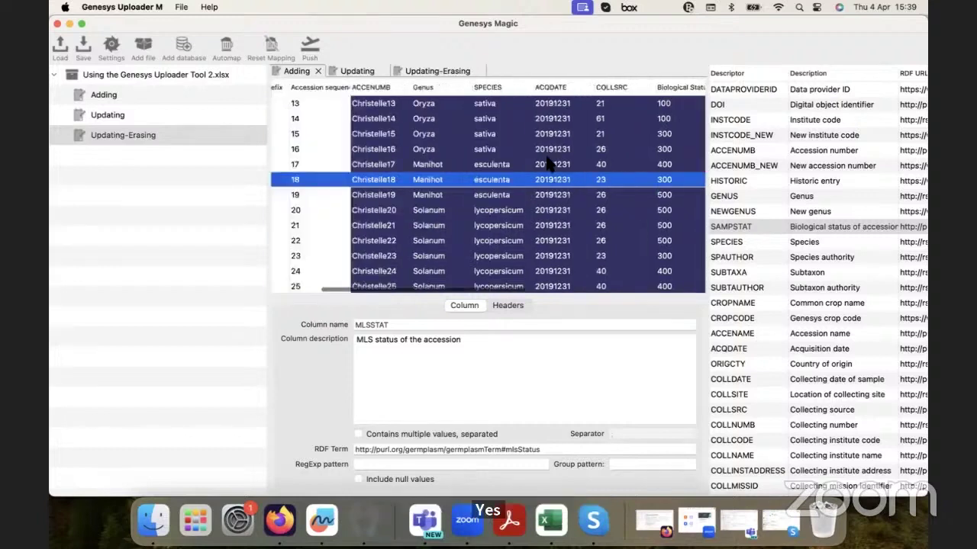
pyautogui.hscroll(-3, 549, 163)
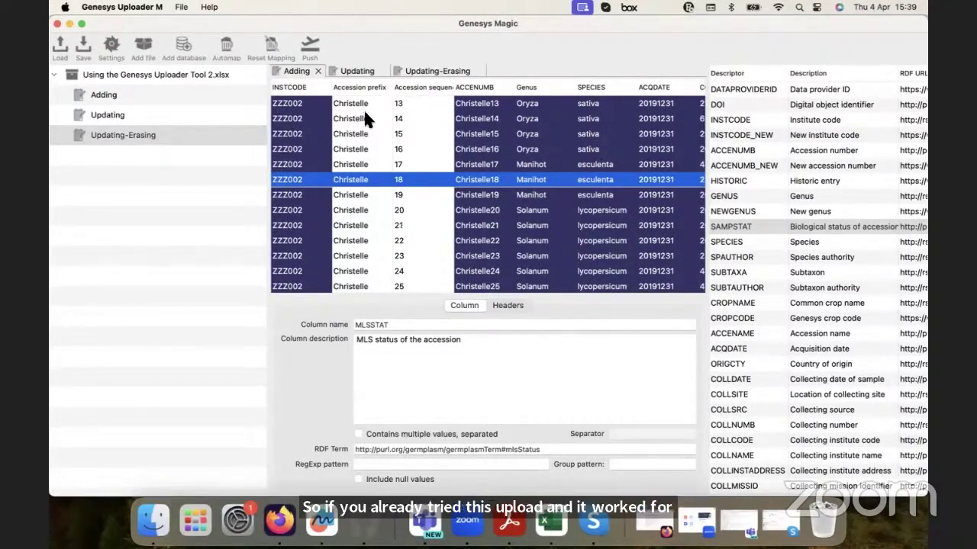
pyautogui.hscroll(2, 424, 207)
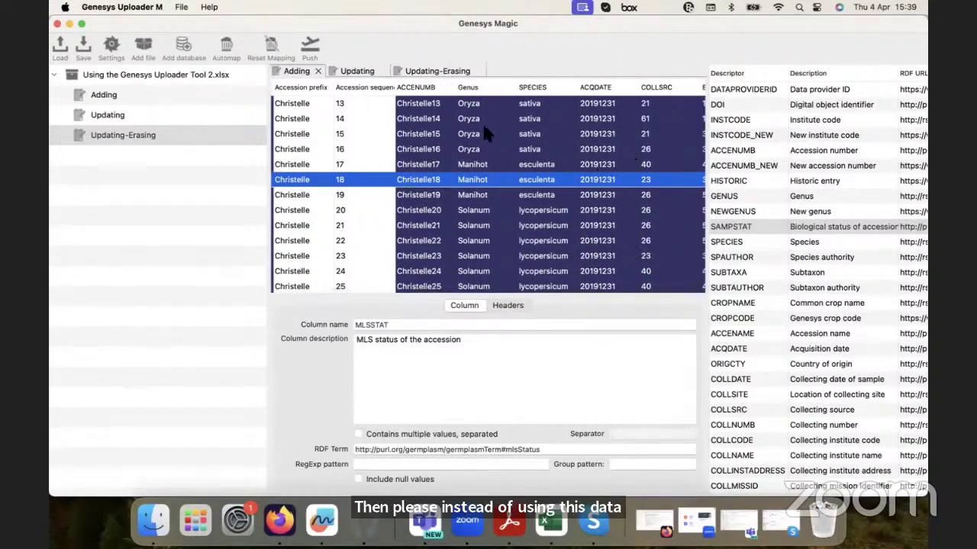
pyautogui.hscroll(-2, 295, 106)
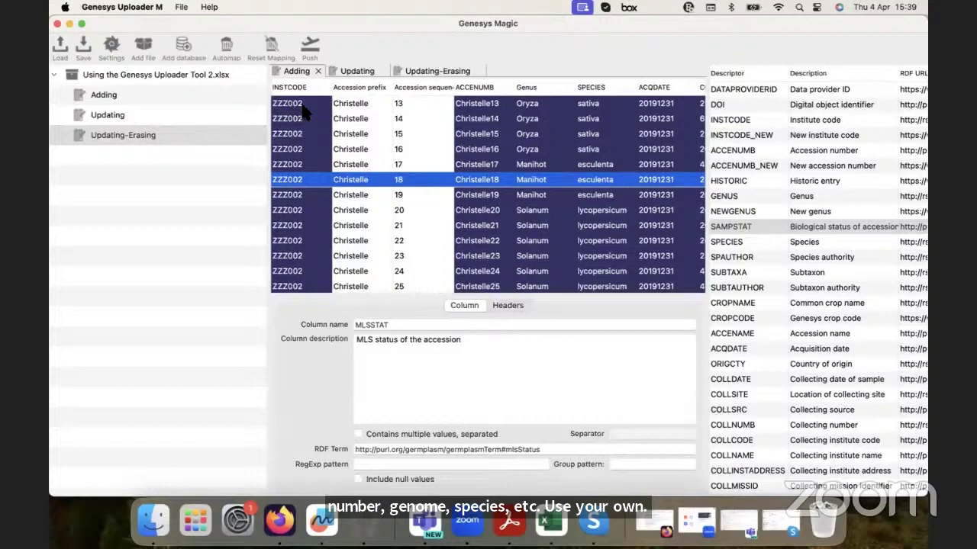
# - Review the uploader's Genesys API authentication settings, close them, and consult the demonstration account's login details in the webinar email in Firefox
pyautogui.click(113, 47)
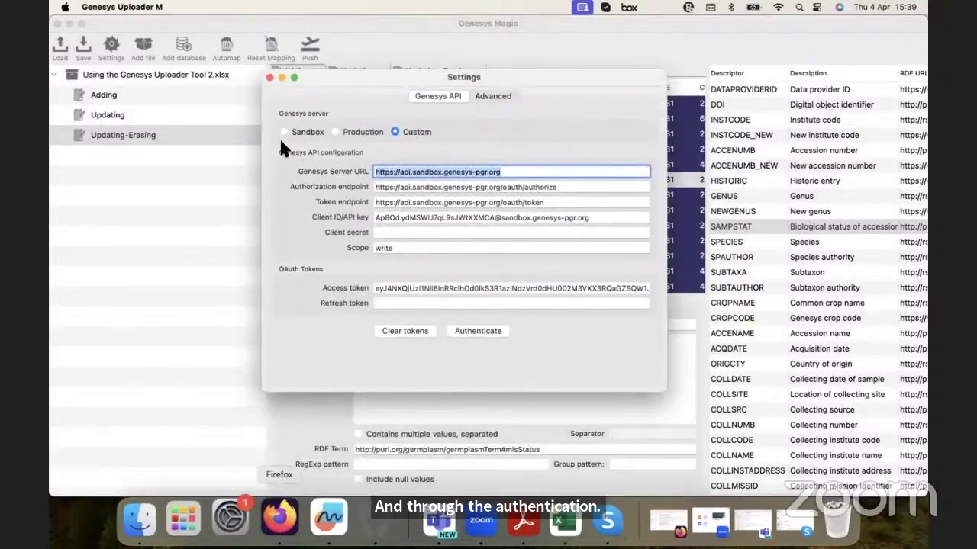
pyautogui.press('super+Tab')
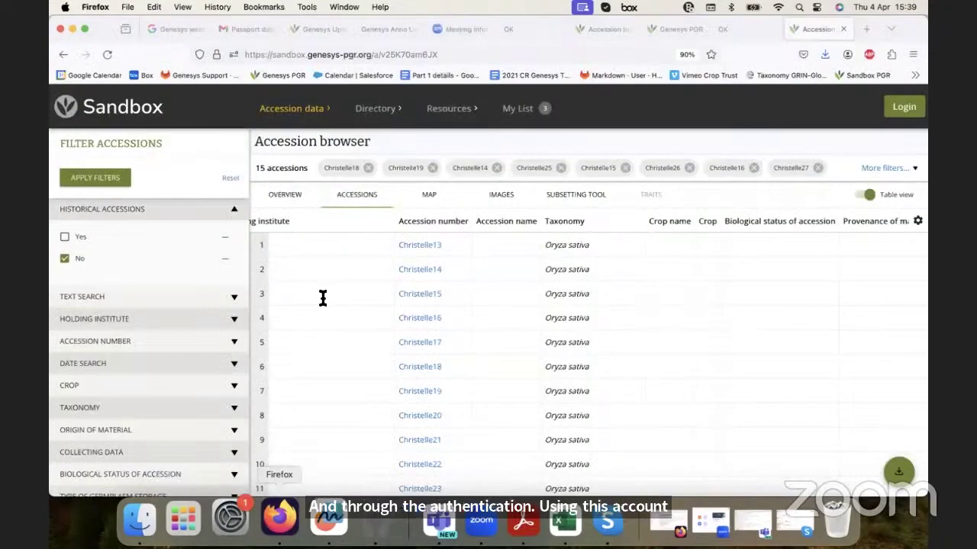
pyautogui.press('super+2')
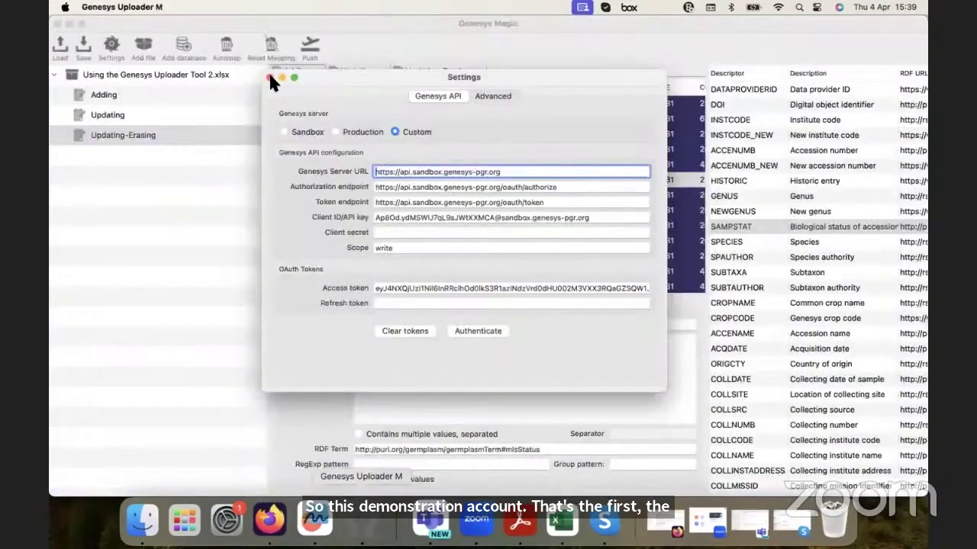
pyautogui.click(268, 78)
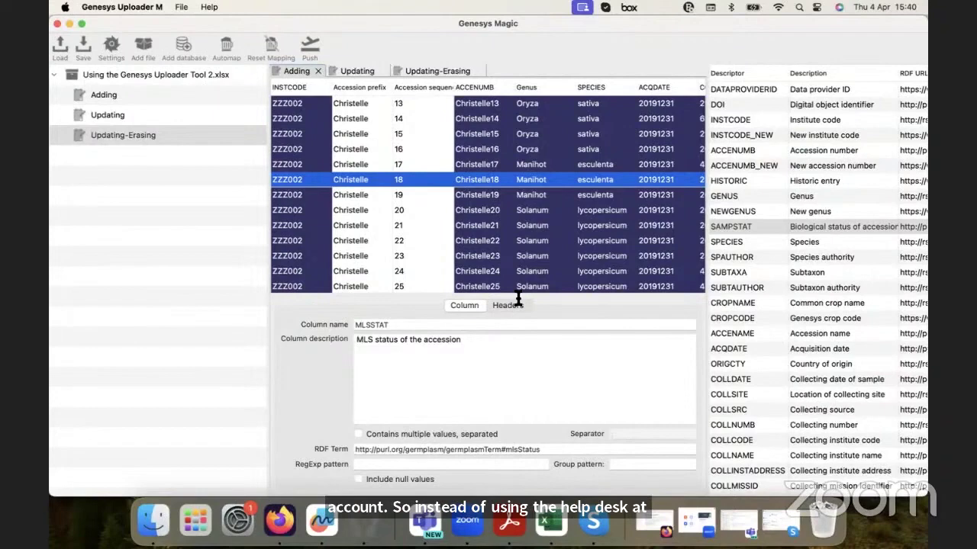
pyautogui.press('super+Tab')
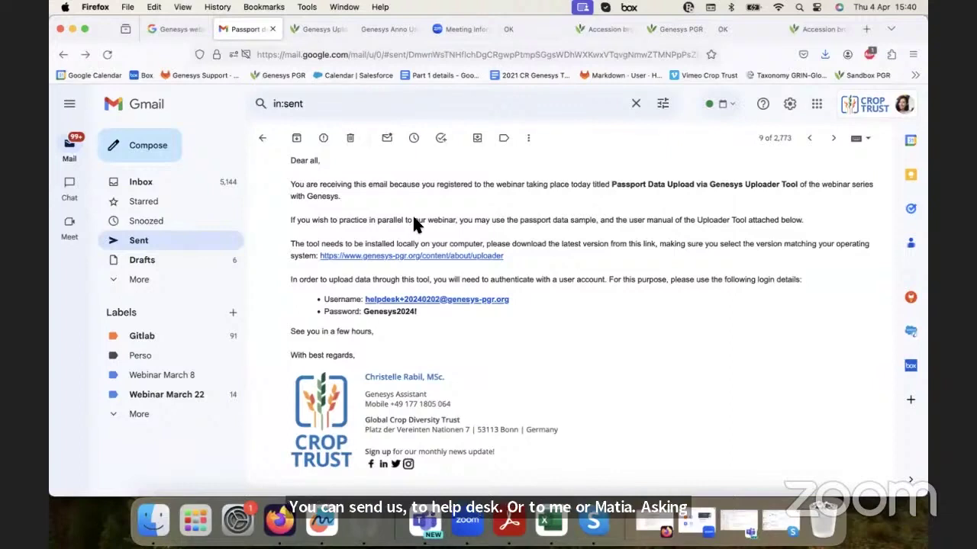
pyautogui.click(469, 521)
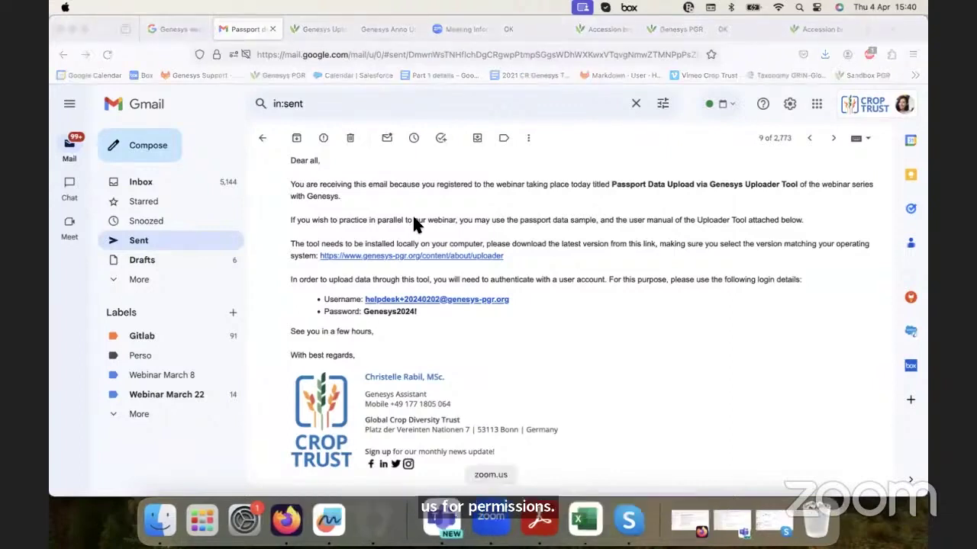